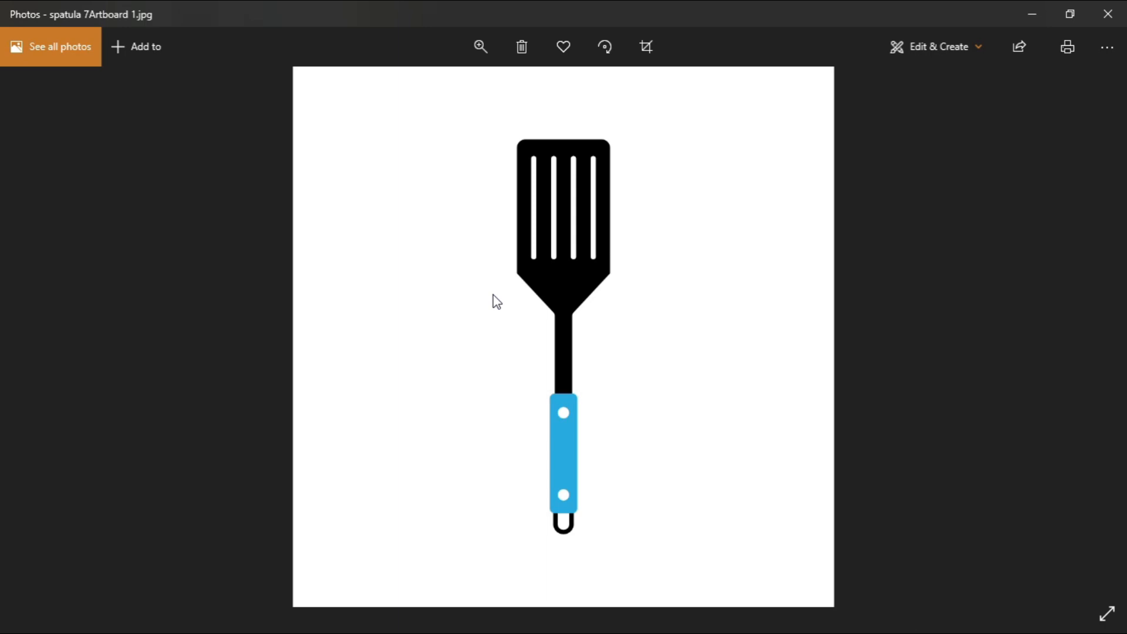
# Switch to Illustrator and create a new 1000 × 1000 px document
pyautogui.hotkey('alt', 'Tab')
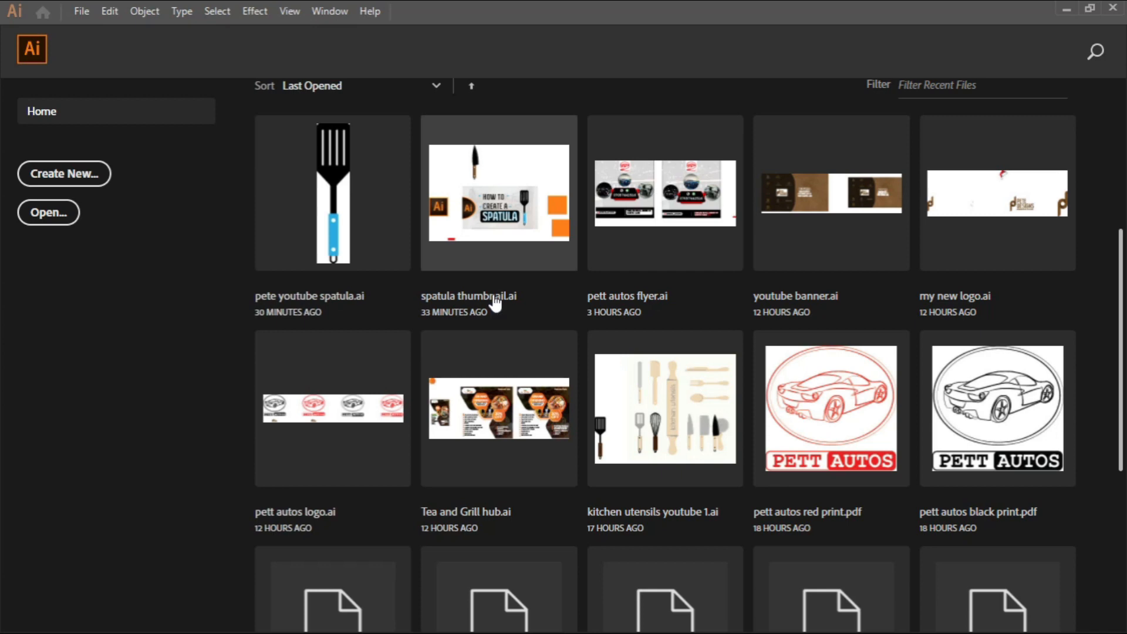
pyautogui.click(65, 177)
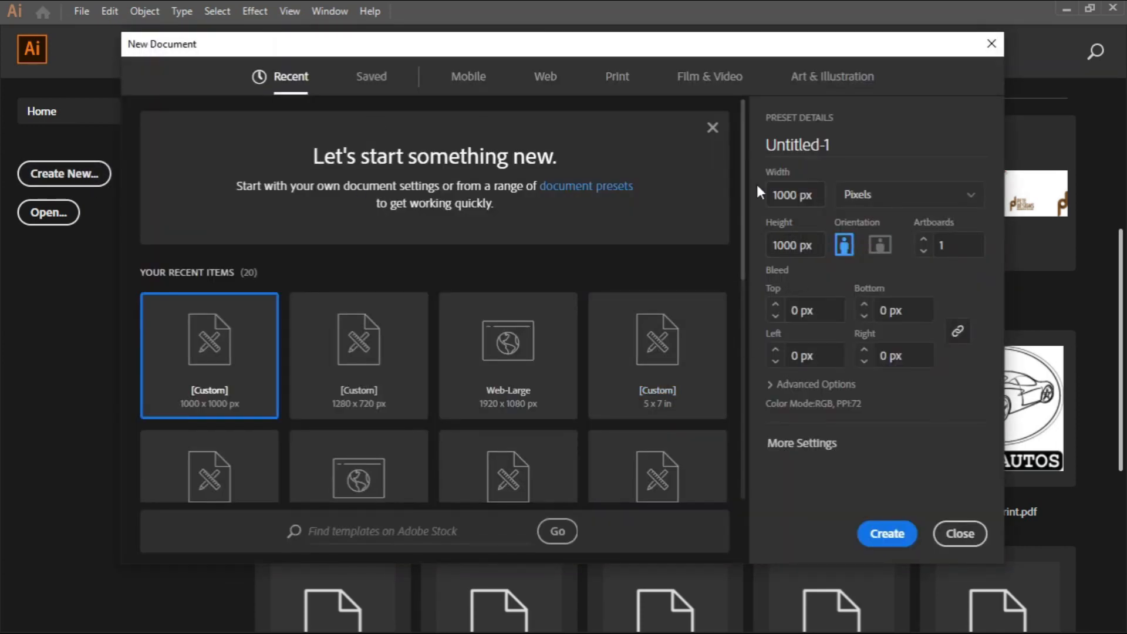
pyautogui.click(798, 196)
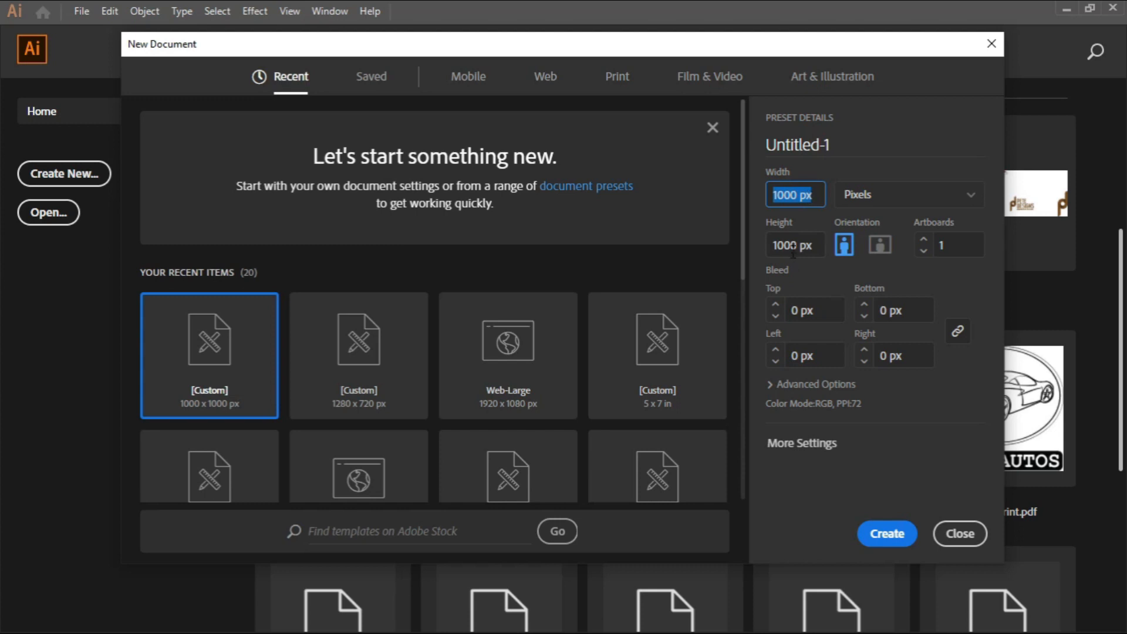
pyautogui.click(793, 249)
pyautogui.click(797, 246)
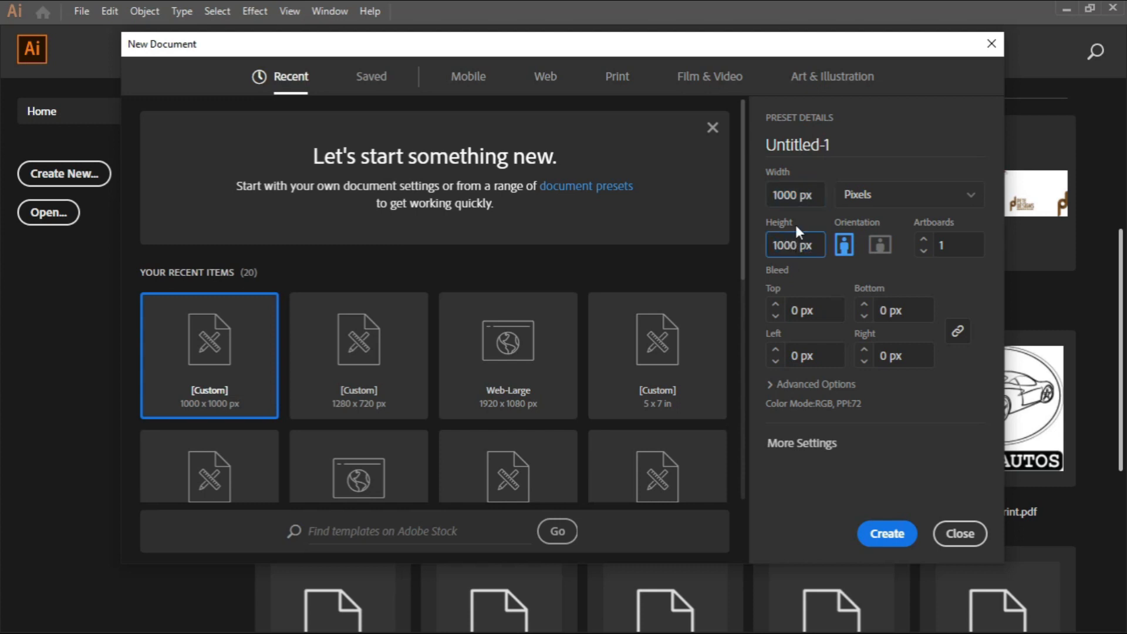
pyautogui.click(796, 199)
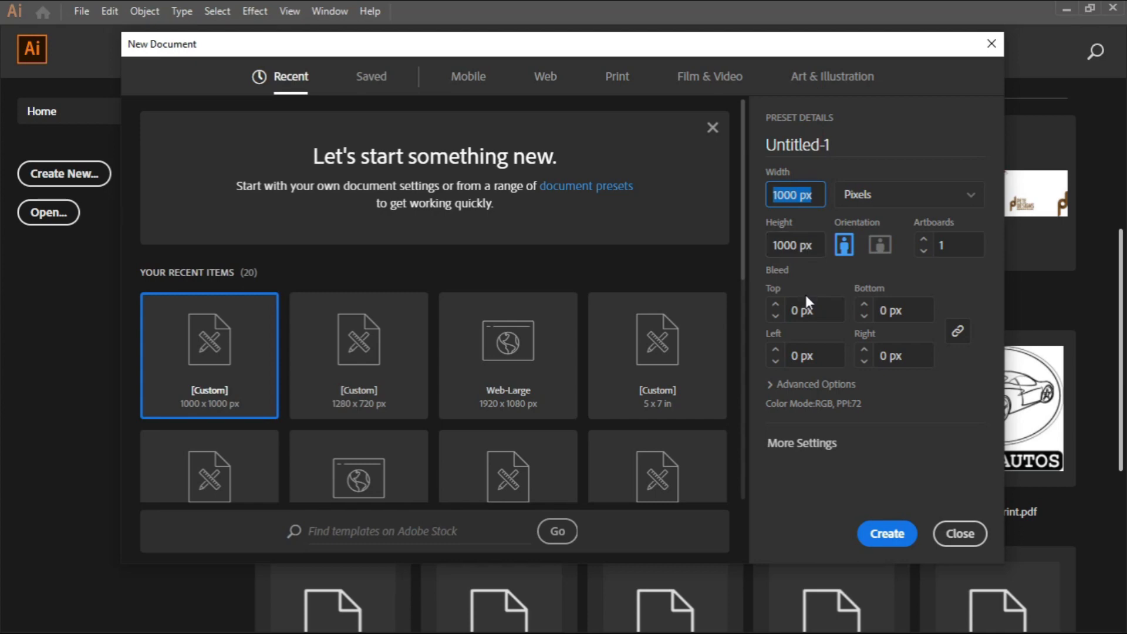
pyautogui.click(886, 534)
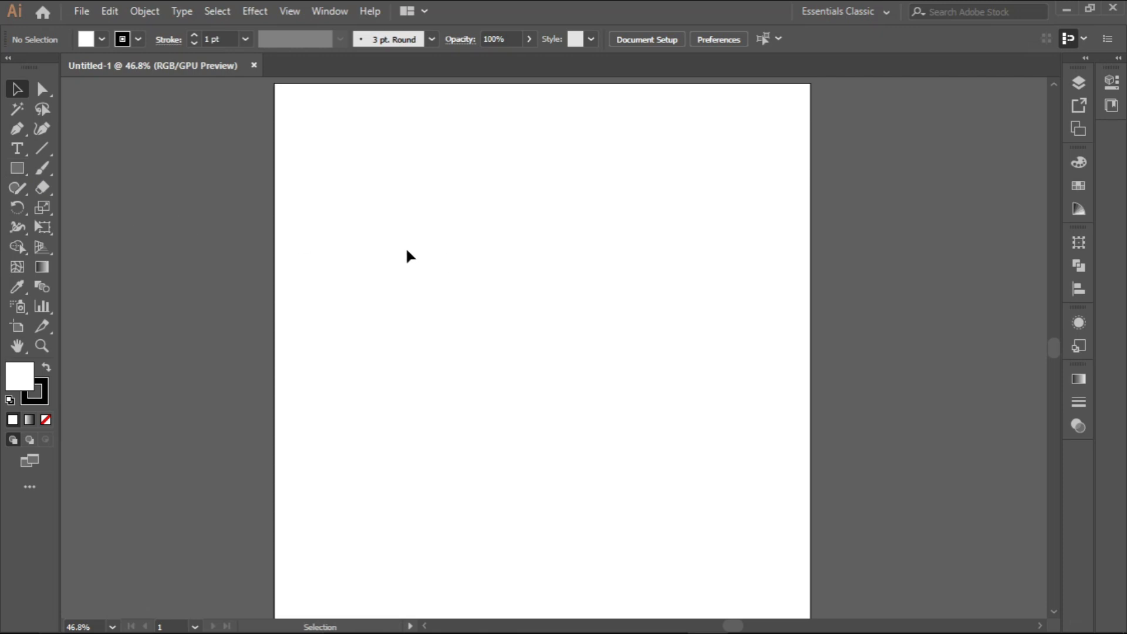
pyautogui.click(20, 171)
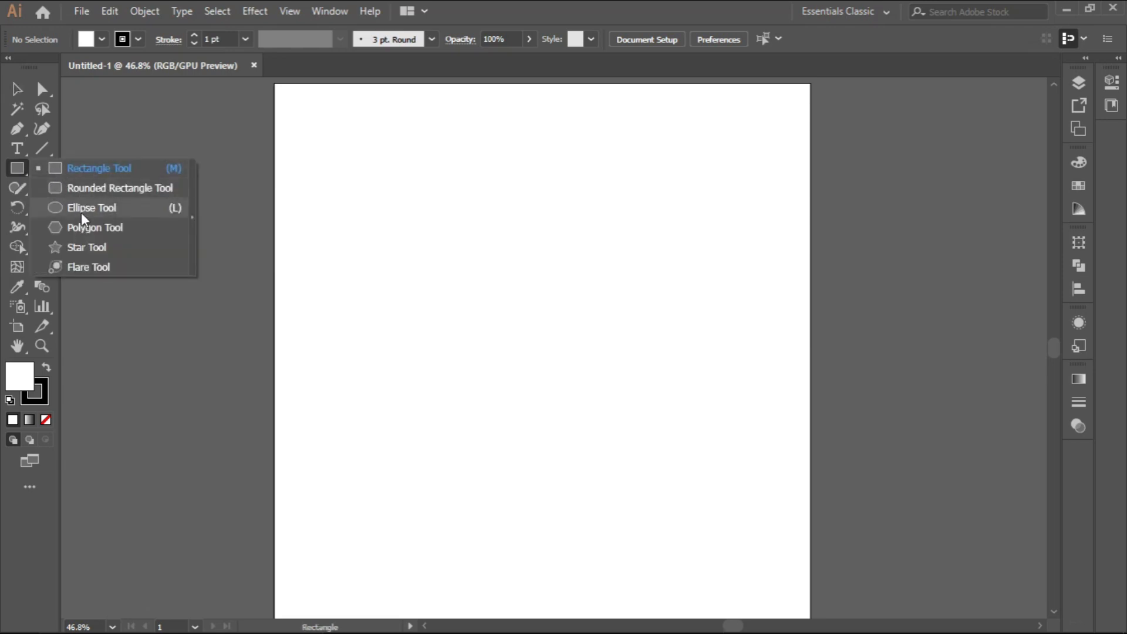
pyautogui.click(17, 169)
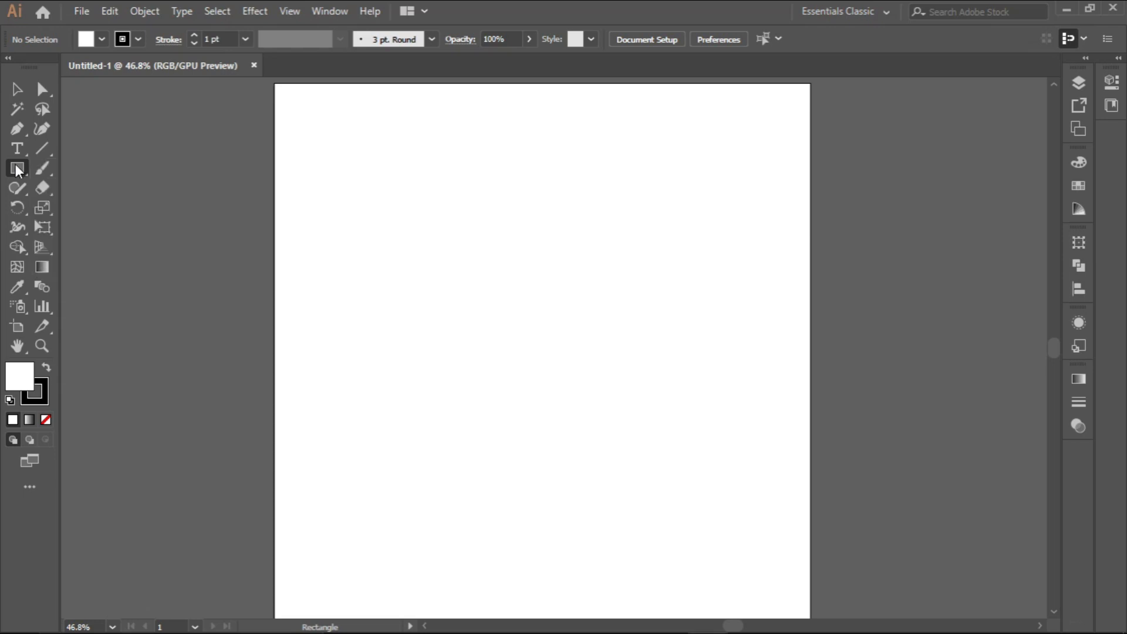
pyautogui.click(17, 168)
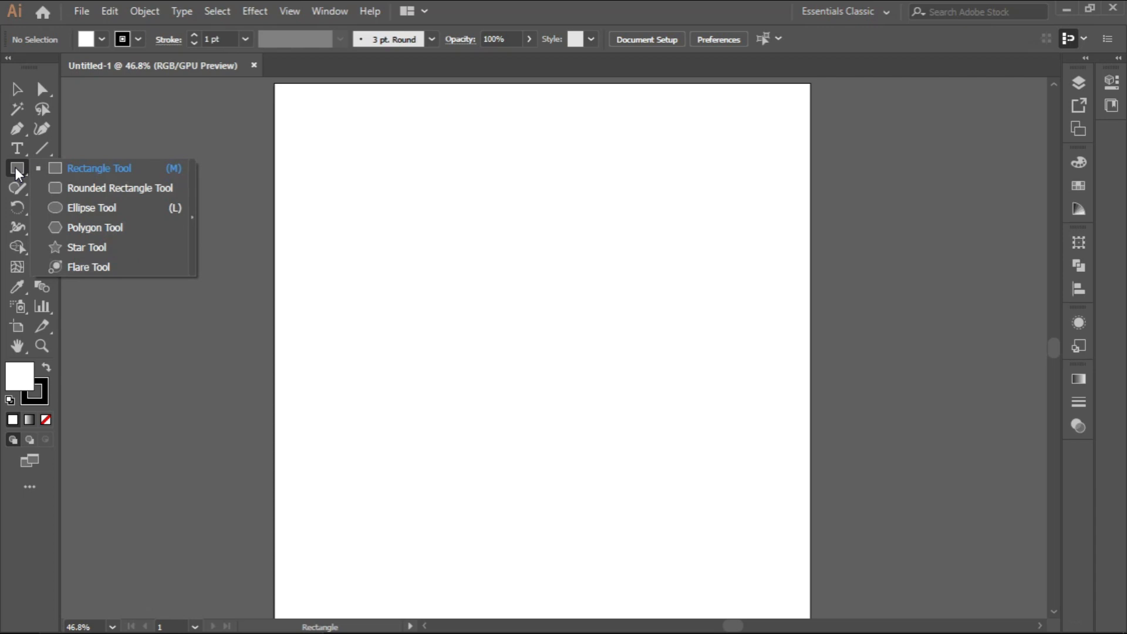
pyautogui.click(66, 207)
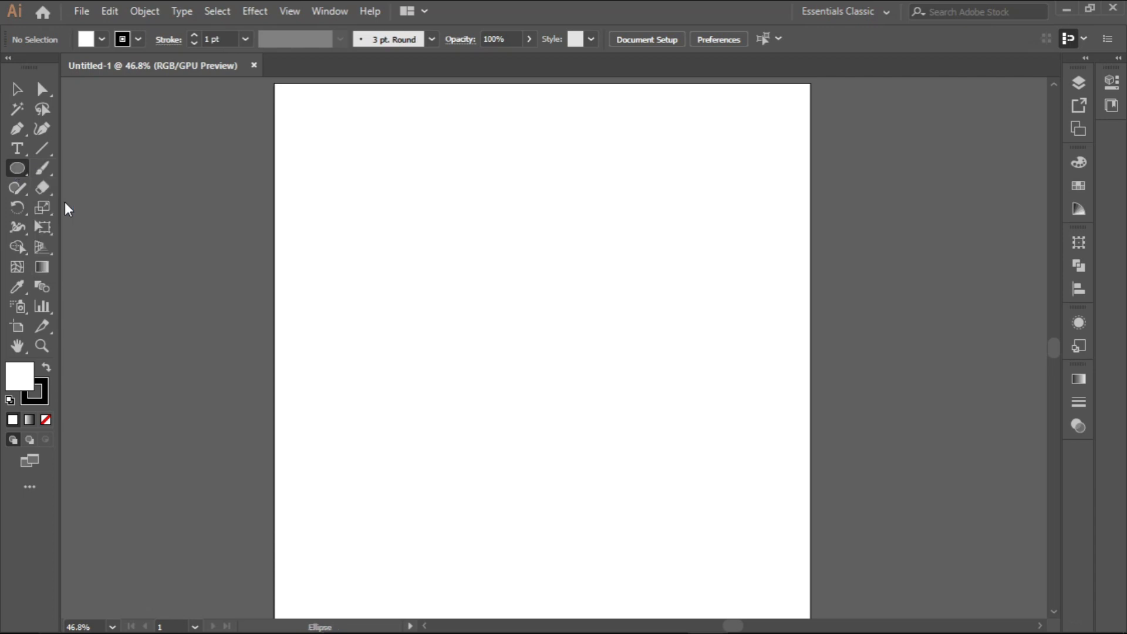
# Draw a tall rectangle in the upper-left part of the artboard and swap its fill and stroke to make it black
pyautogui.click(20, 171)
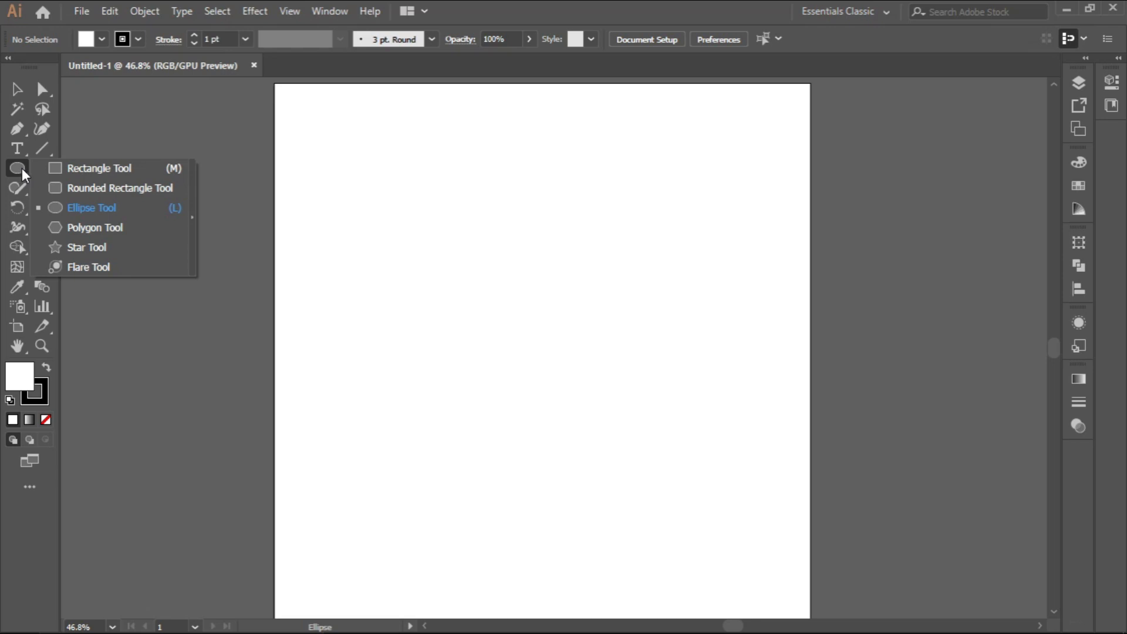
pyautogui.click(58, 169)
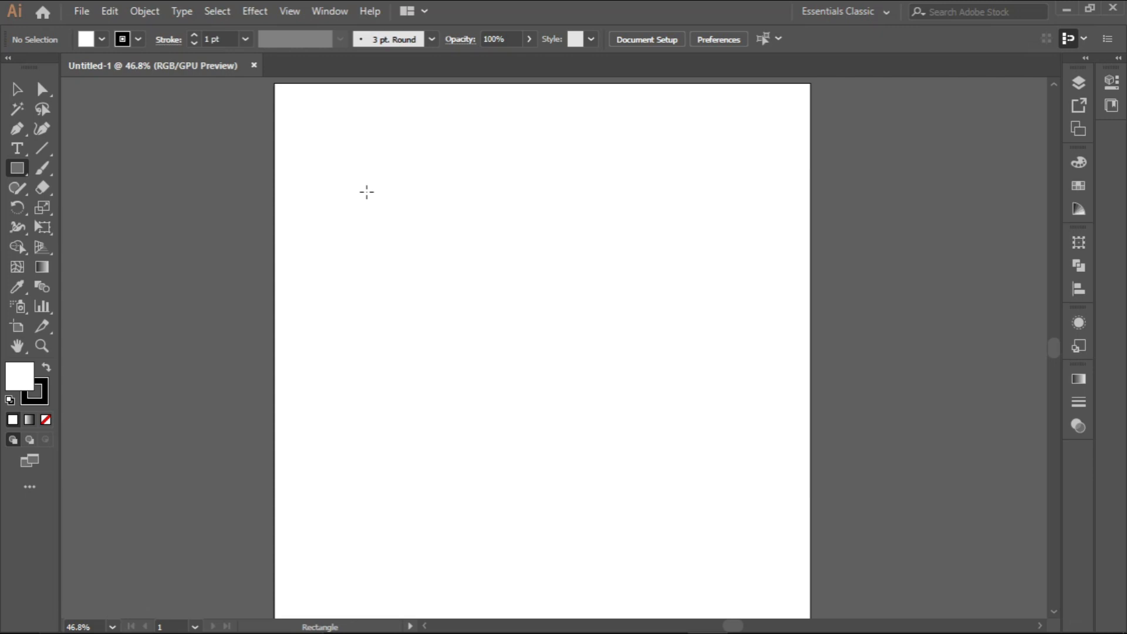
pyautogui.moveTo(367, 192); pyautogui.dragTo(516, 408)
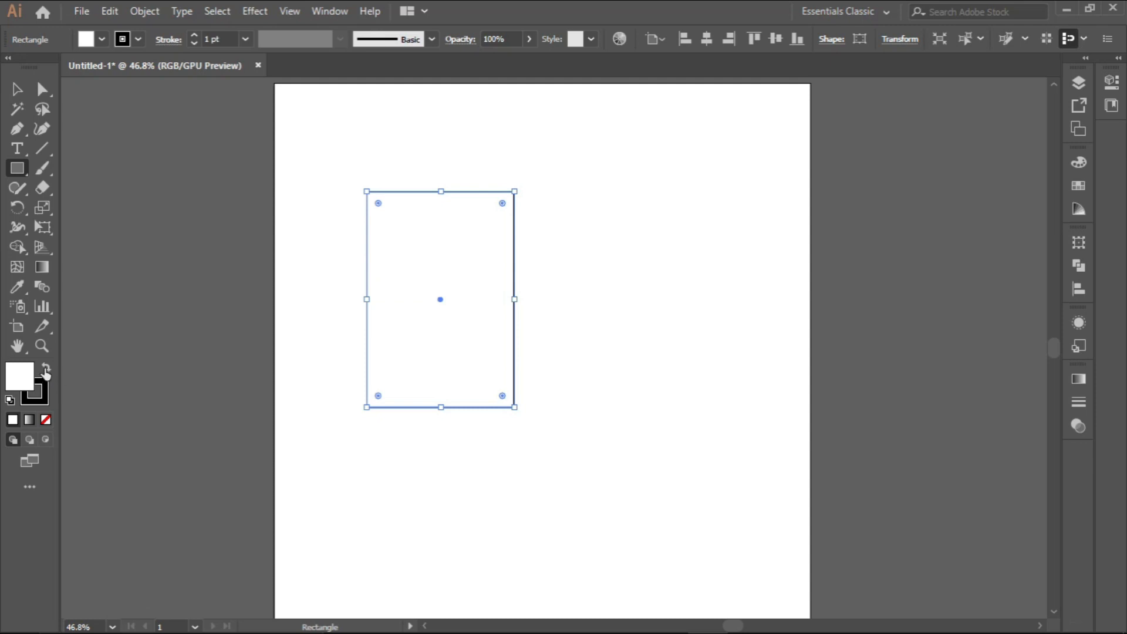
pyautogui.click(47, 368)
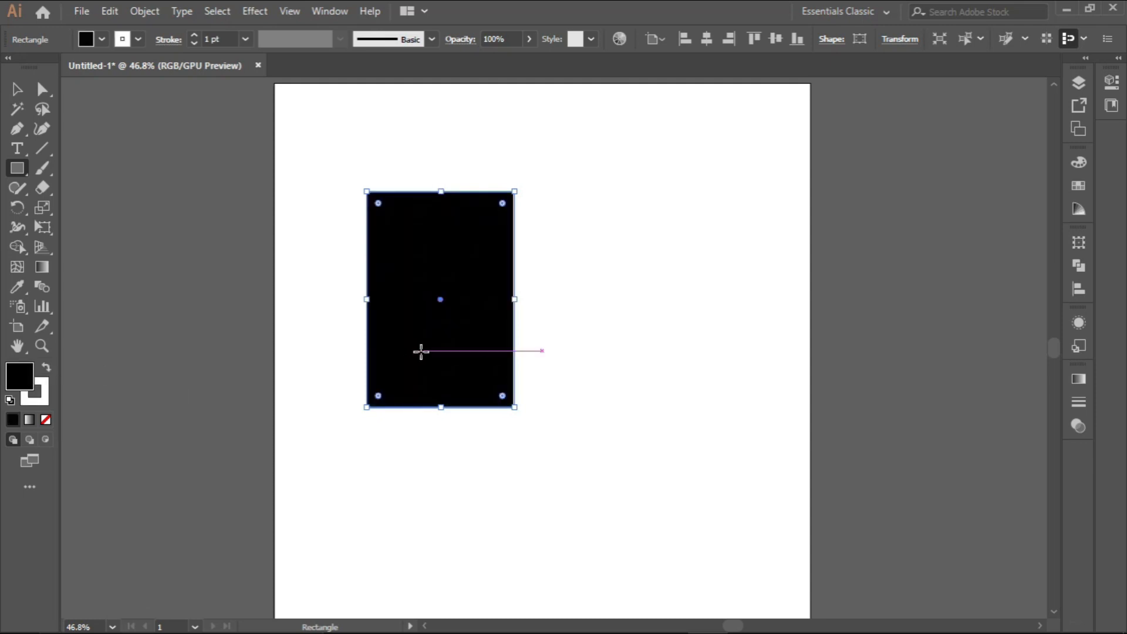
# Set the rectangle's opacity to 50% and move it to the horizontal middle of the artboard
pyautogui.click(16, 93)
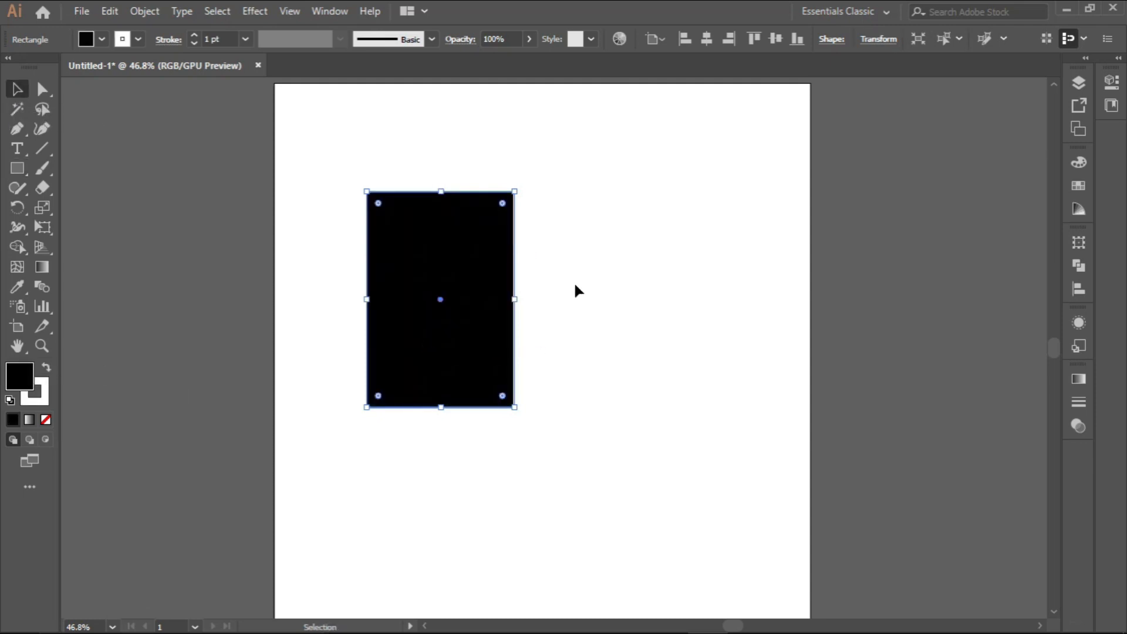
pyautogui.click(530, 40)
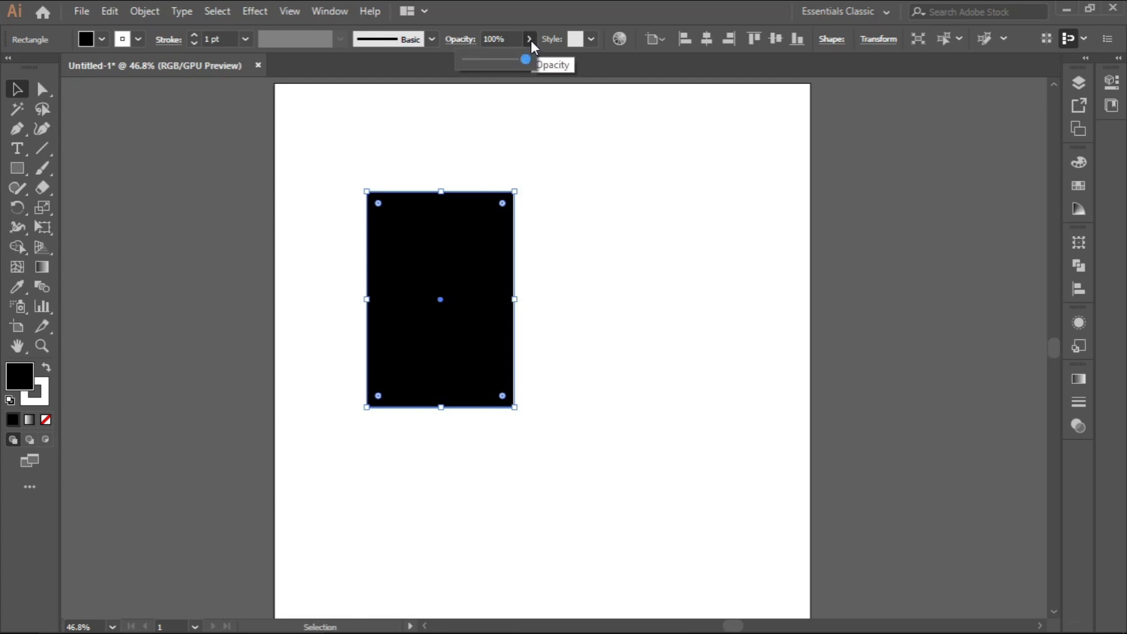
pyautogui.moveTo(528, 61); pyautogui.dragTo(496, 63)
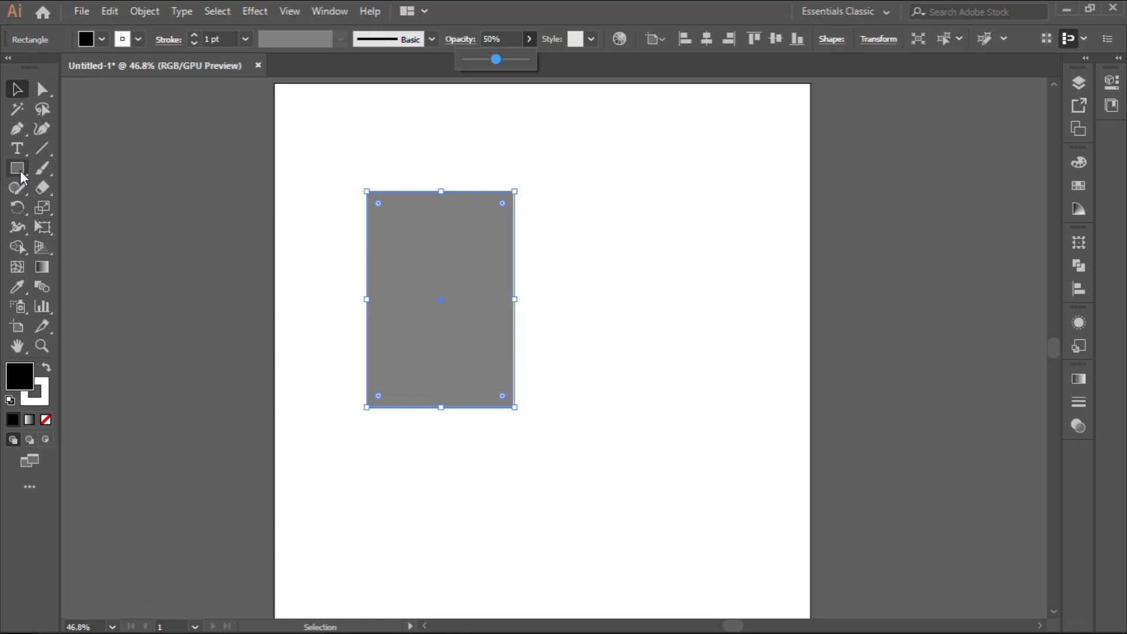
pyautogui.moveTo(407, 268); pyautogui.dragTo(501, 274)
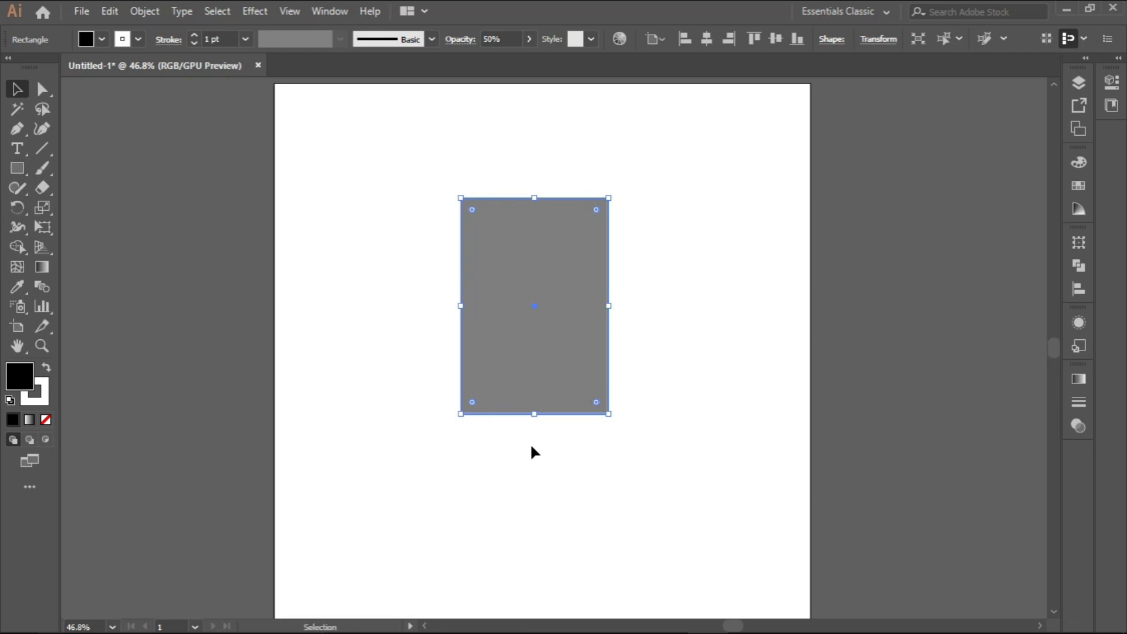
# Create a 3-sided polygon with a 50 px radius in the empty area left of the rectangle
pyautogui.click(23, 174)
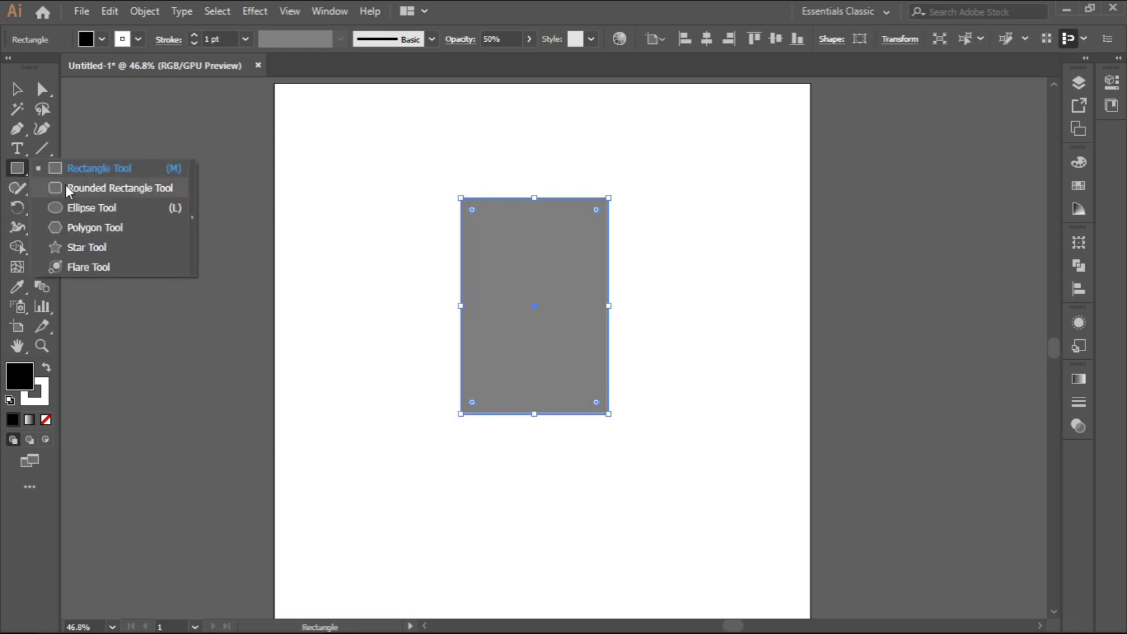
pyautogui.click(88, 229)
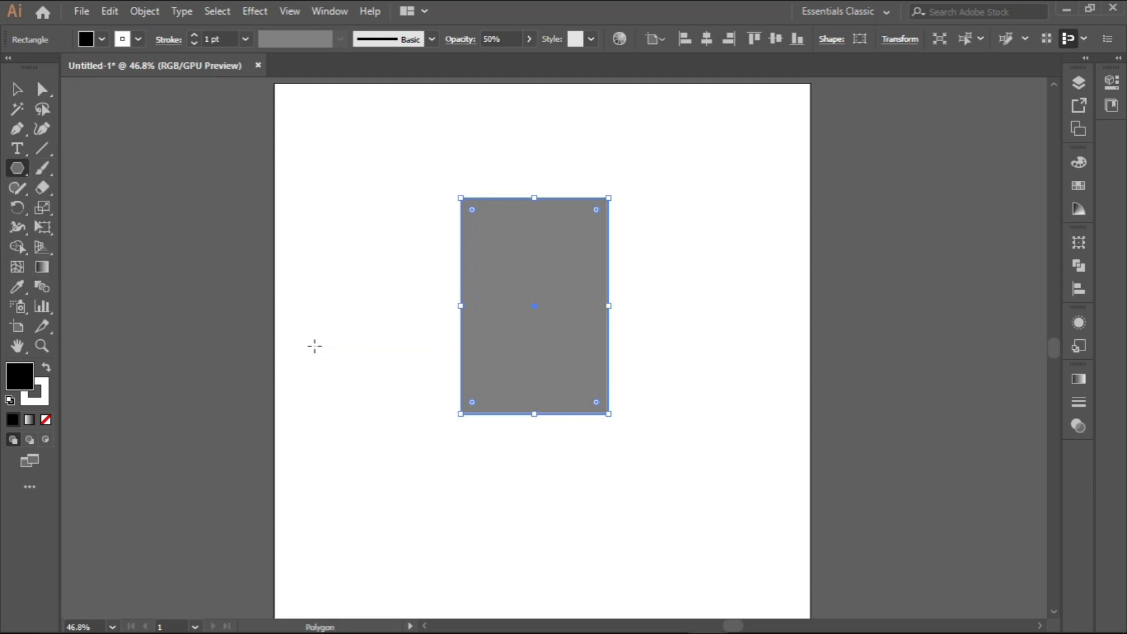
pyautogui.click(302, 343)
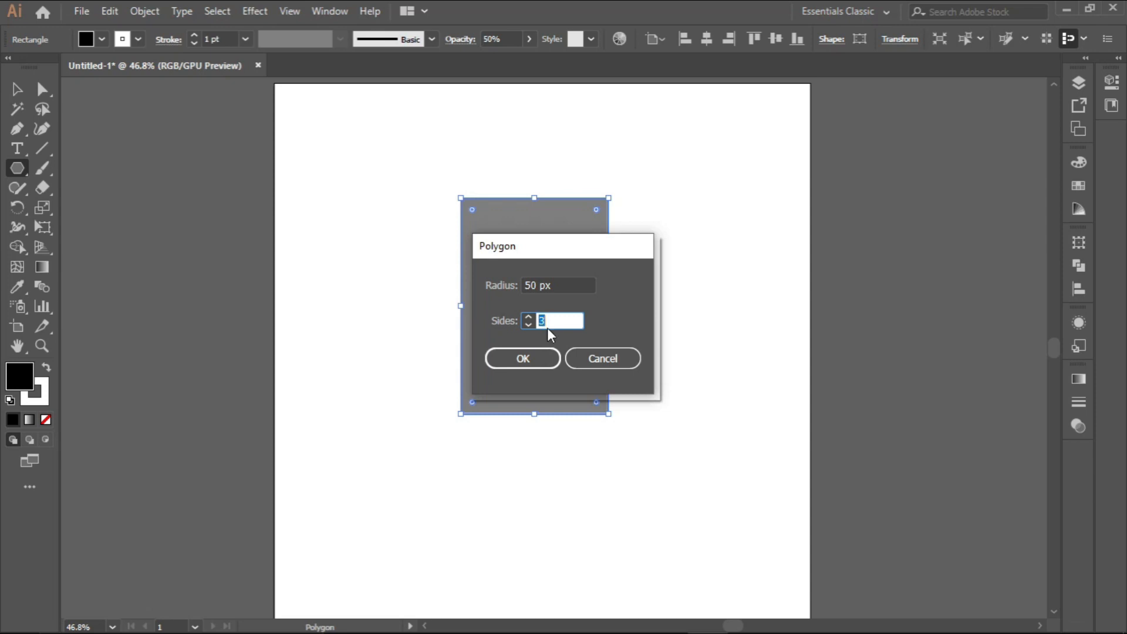
pyautogui.click(524, 360)
pyautogui.moveTo(334, 337); pyautogui.dragTo(335, 336)
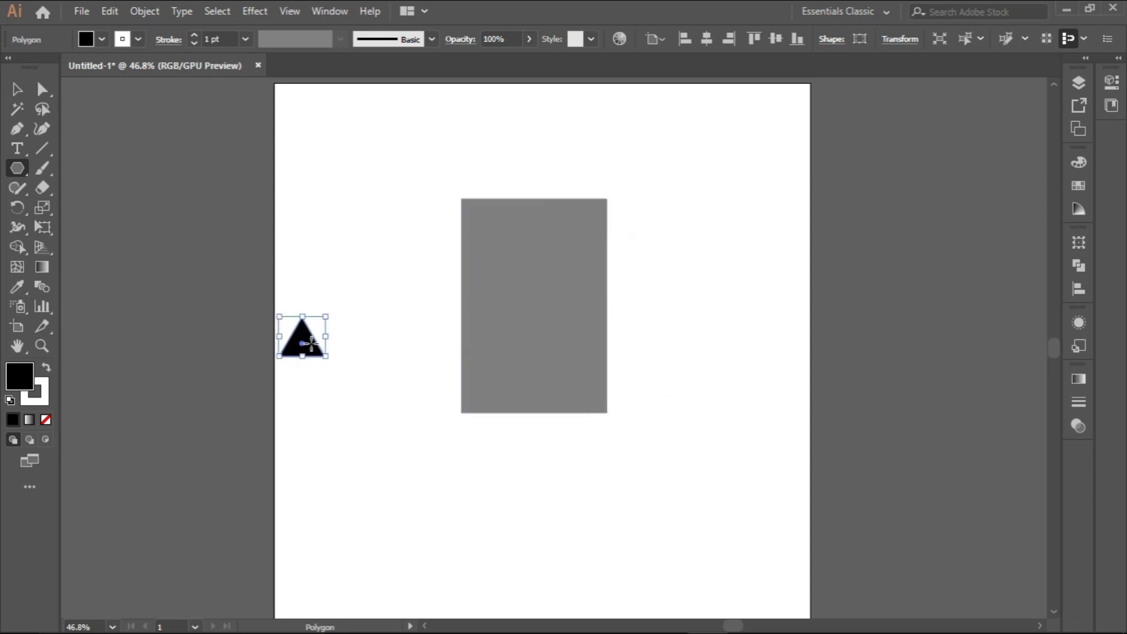
# Scale the triangle up proportionally from its center to about 3.5 times its size and remove its stroke
pyautogui.click(16, 89)
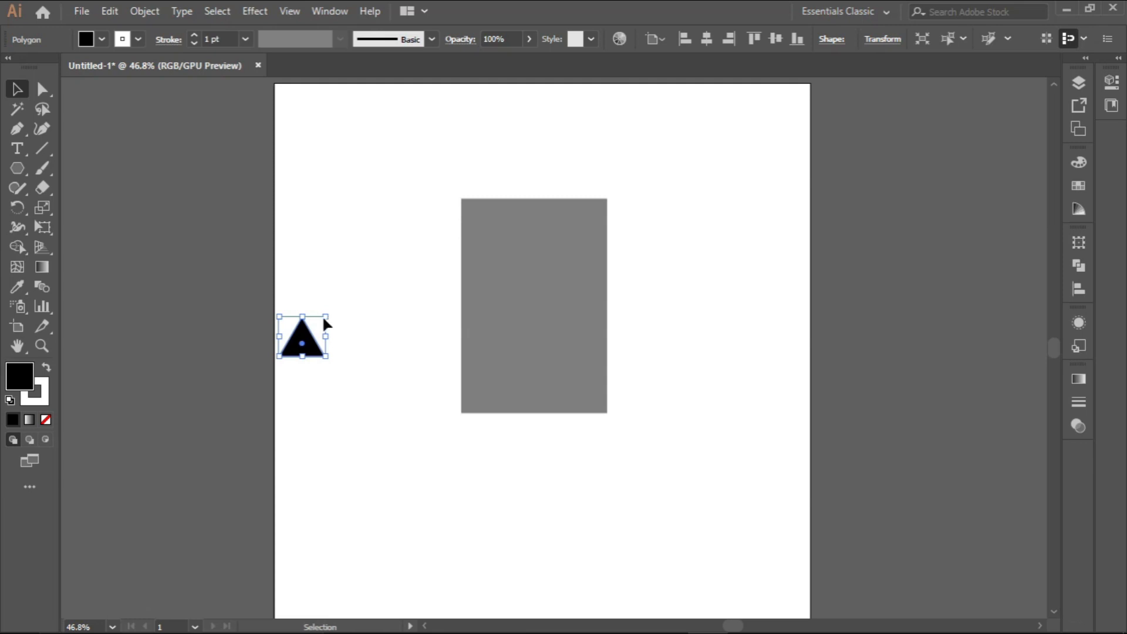
pyautogui.moveTo(326, 317); pyautogui.dragTo(346, 294)
pyautogui.hotkey('ctrl', 'z')
pyautogui.moveTo(324, 316)
pyautogui.mouseDown()
pyautogui.moveTo(413, 233)
pyautogui.moveTo(364, 255)
pyautogui.moveTo(384, 249)
pyautogui.mouseUp()
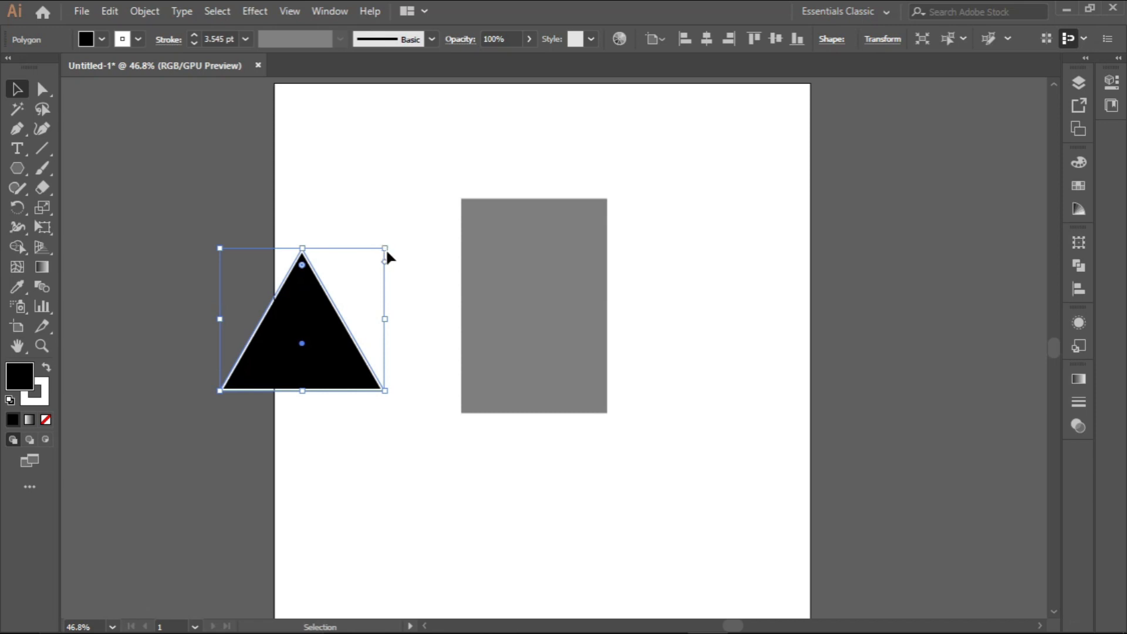
pyautogui.click(125, 40)
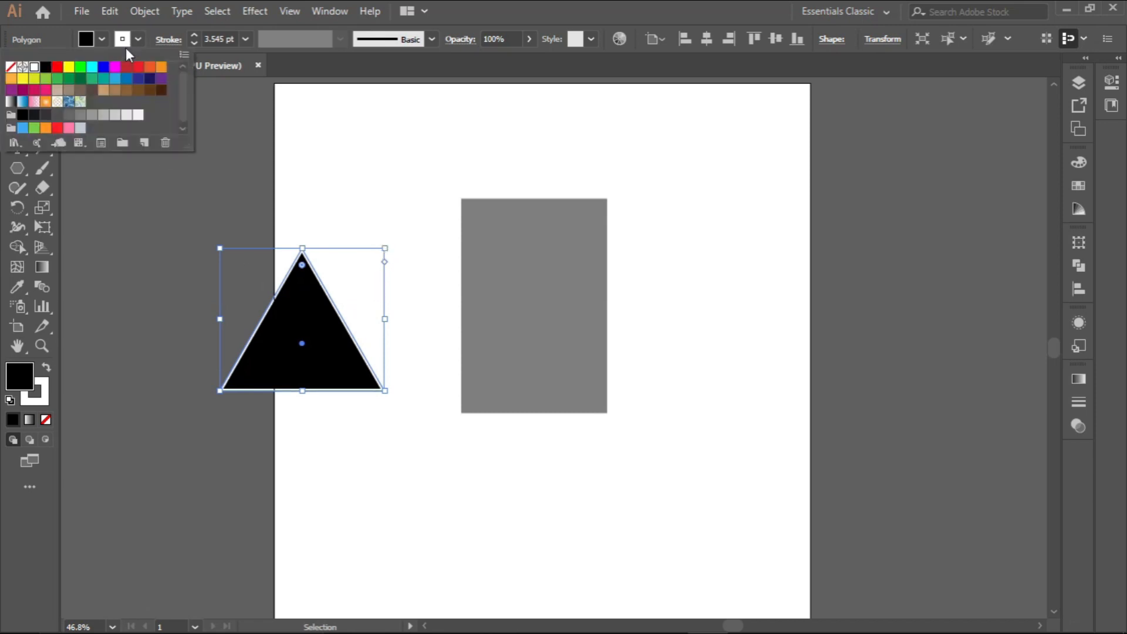
pyautogui.click(10, 67)
pyautogui.click(135, 39)
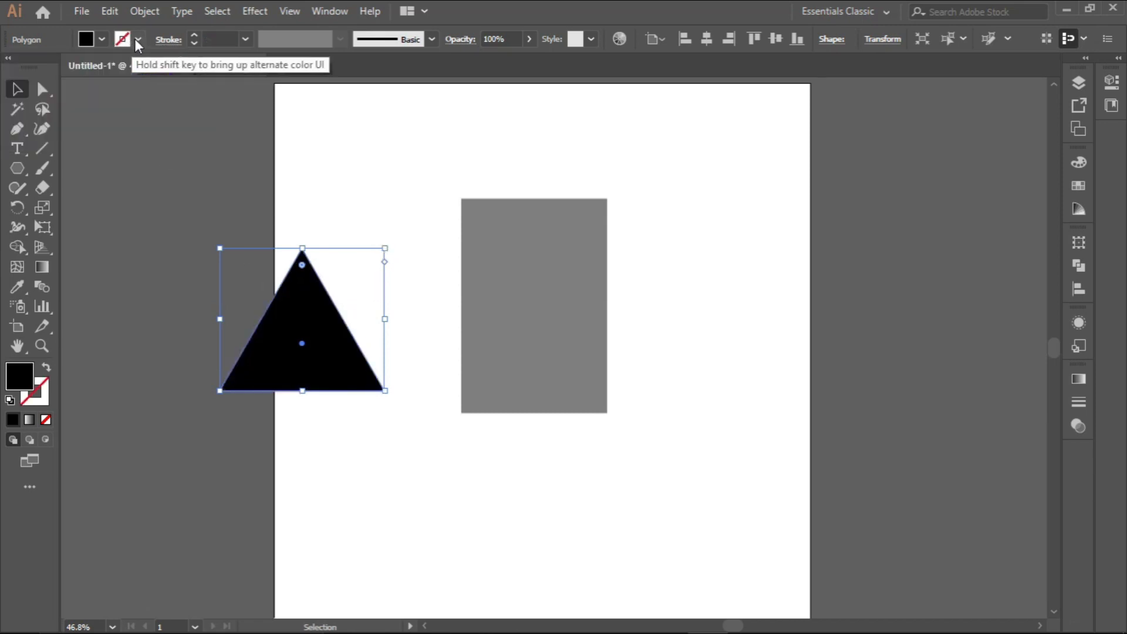
# Move the triangle below the gray rectangle and rotate it 180° so that it points downward
pyautogui.moveTo(302, 311); pyautogui.dragTo(541, 483)
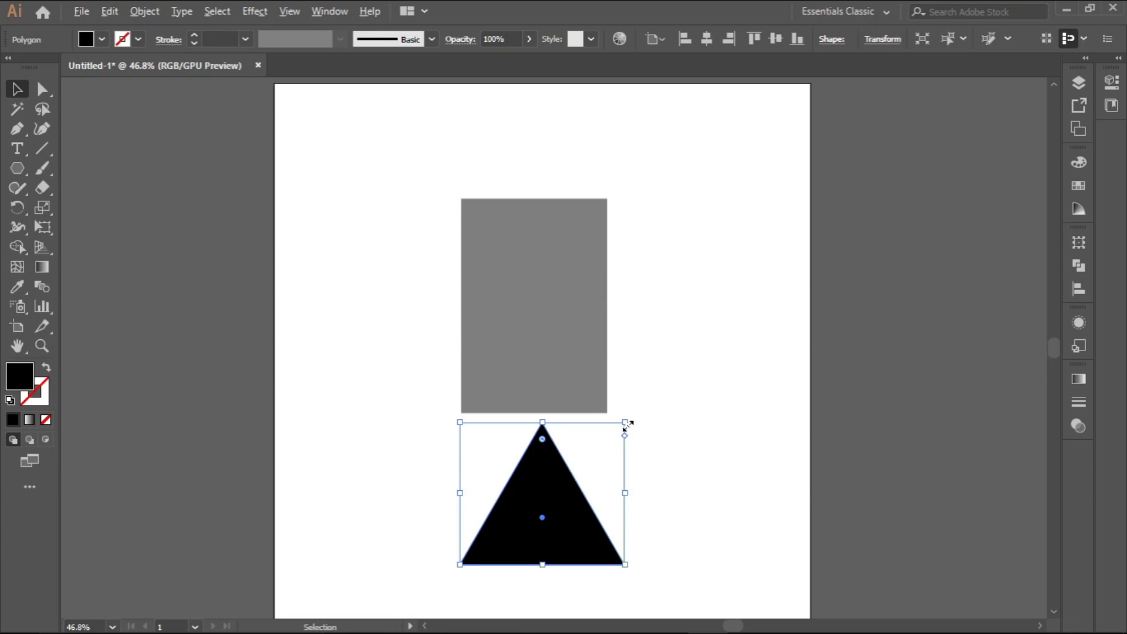
pyautogui.scroll(5, 627, 424)
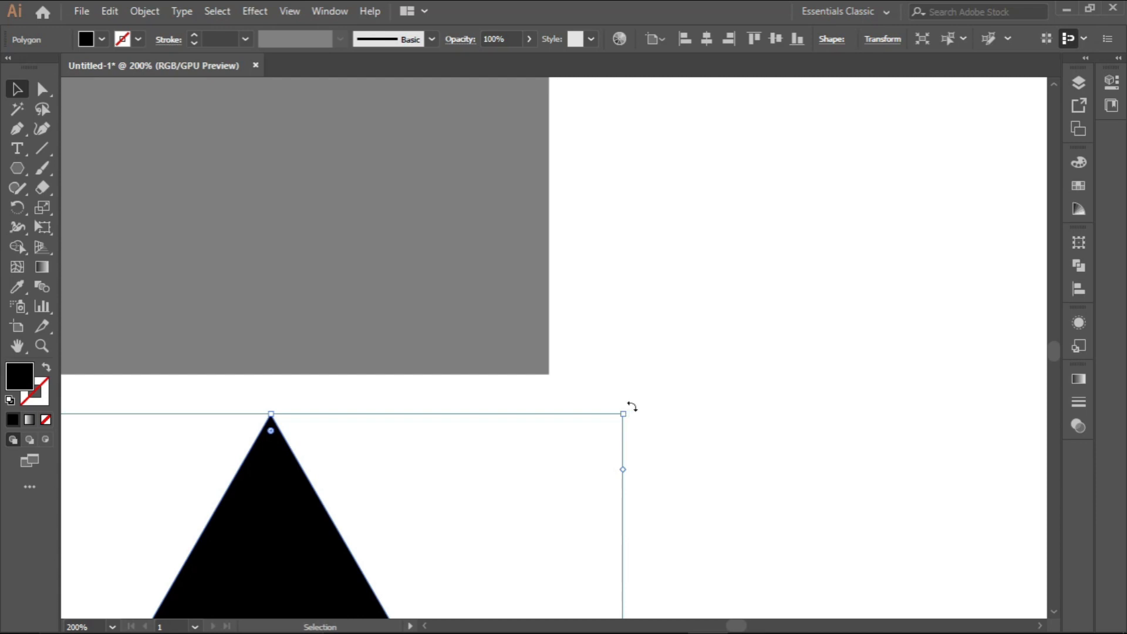
pyautogui.keyDown('alt'); pyautogui.scroll(-3, 632, 406); pyautogui.keyUp('alt')
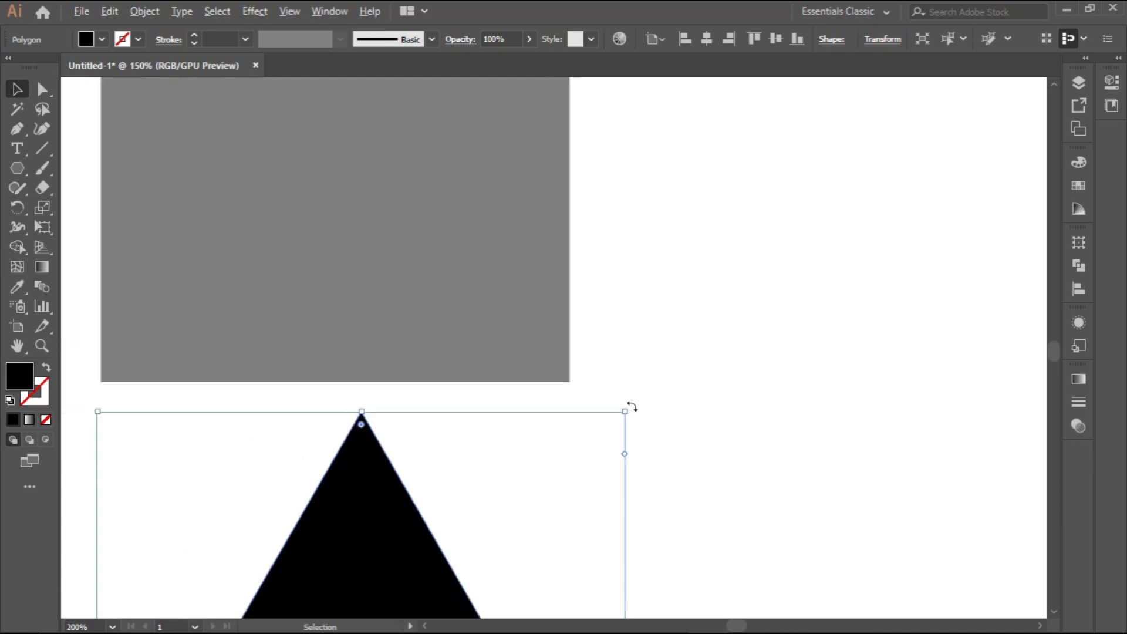
pyautogui.moveTo(632, 403); pyautogui.dragTo(744, 433)
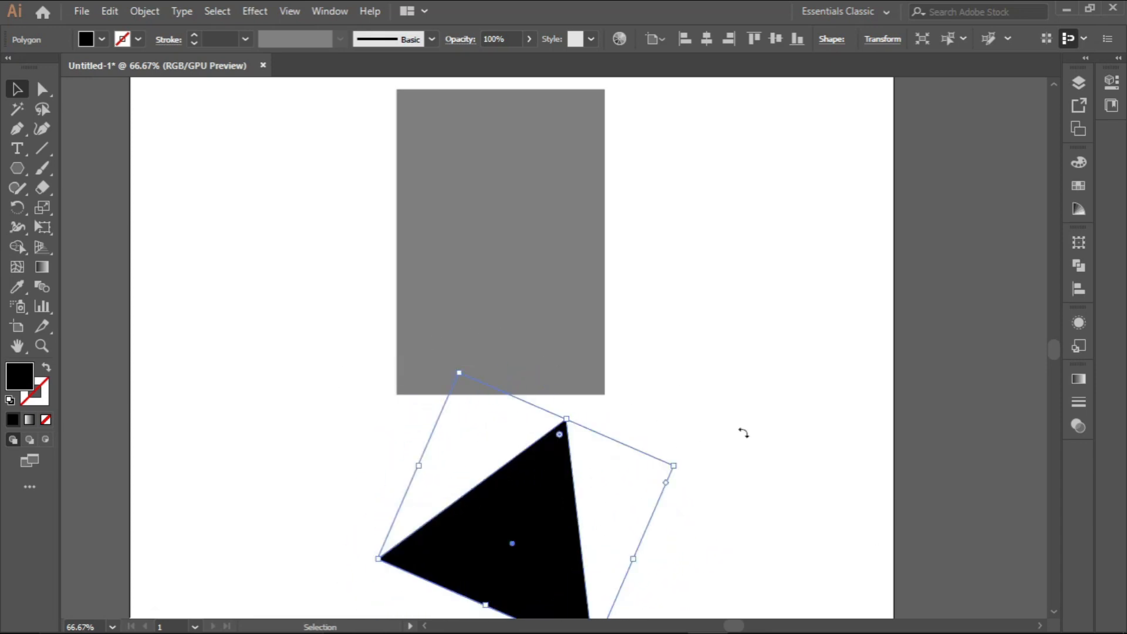
pyautogui.hotkey('ctrl', 'z')
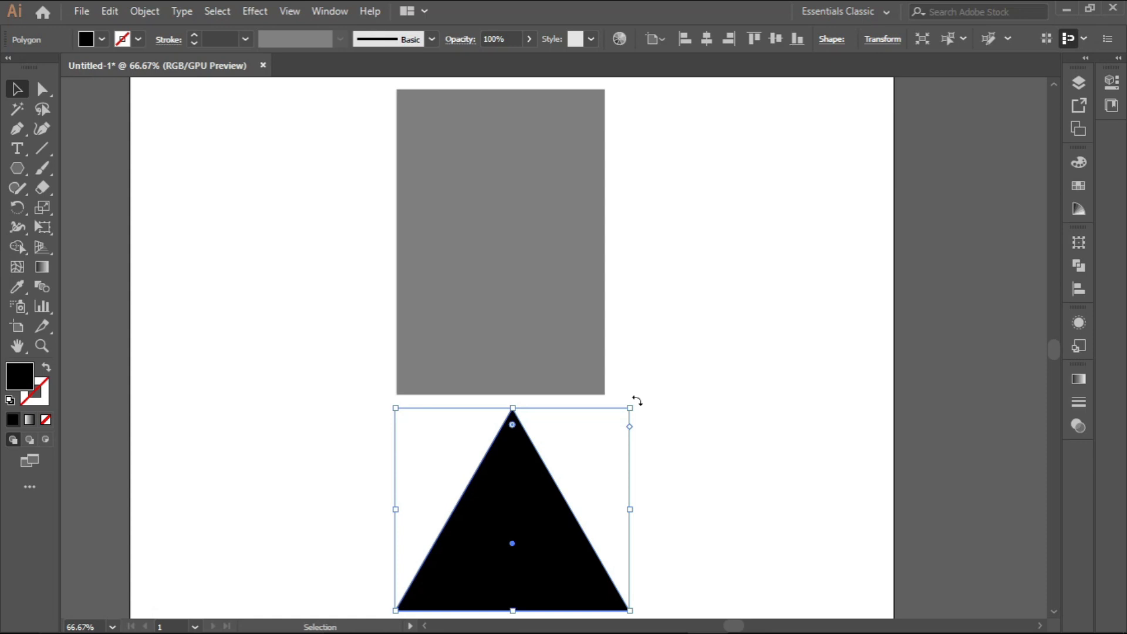
pyautogui.moveTo(637, 401); pyautogui.dragTo(507, 528)
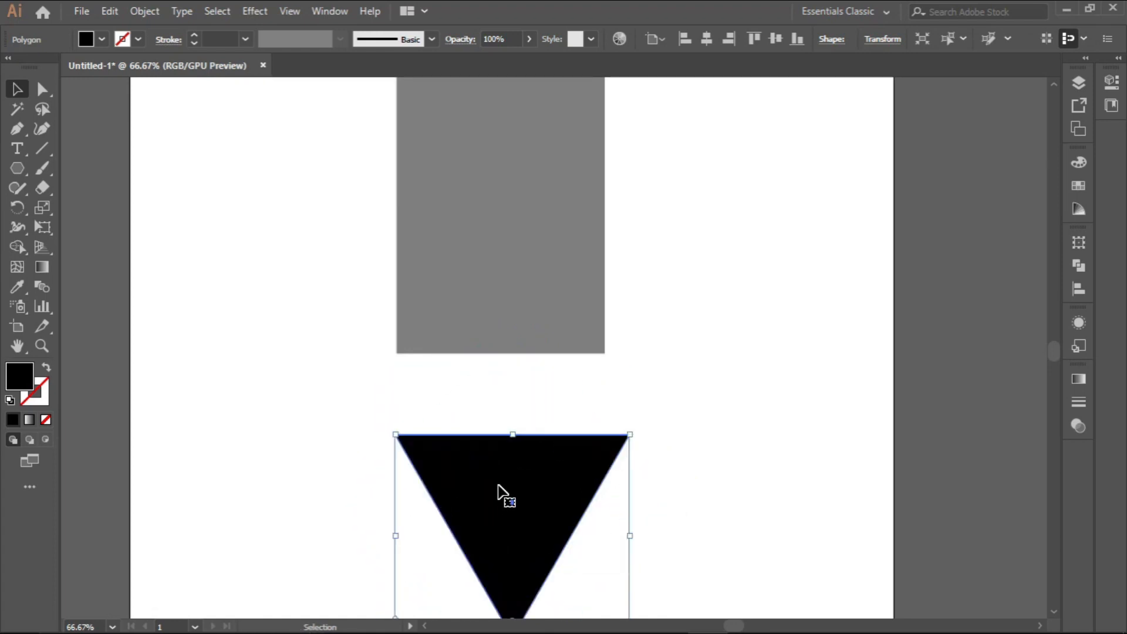
# Move the triangle up until its flat side meets the rectangle's bottom edge and set its opacity to 50%
pyautogui.moveTo(498, 483); pyautogui.dragTo(490, 410)
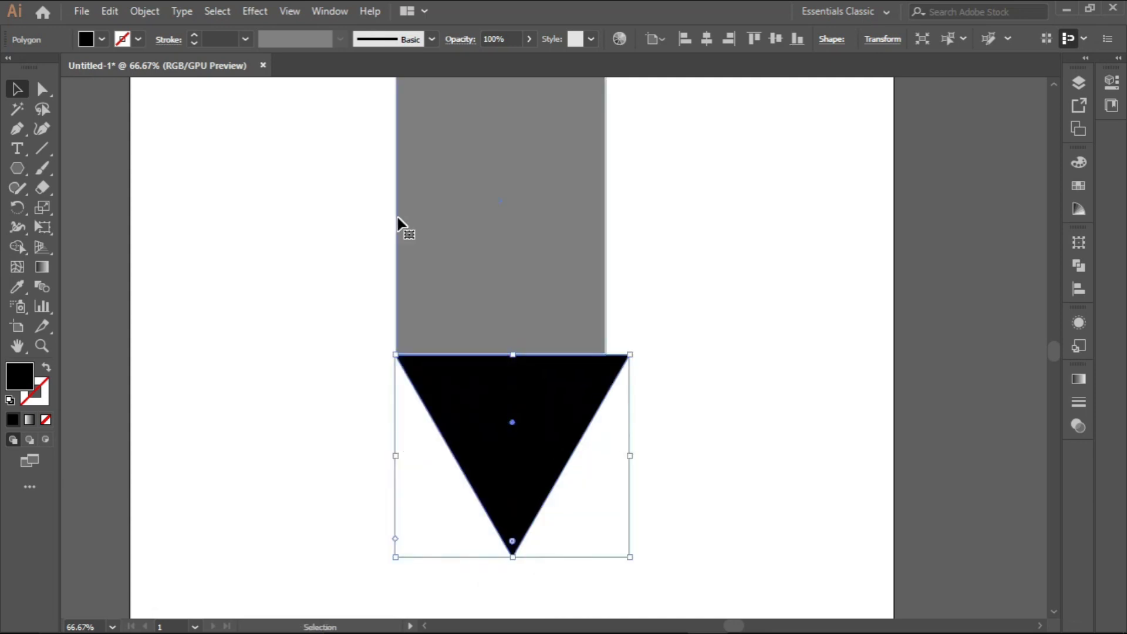
pyautogui.click(493, 40)
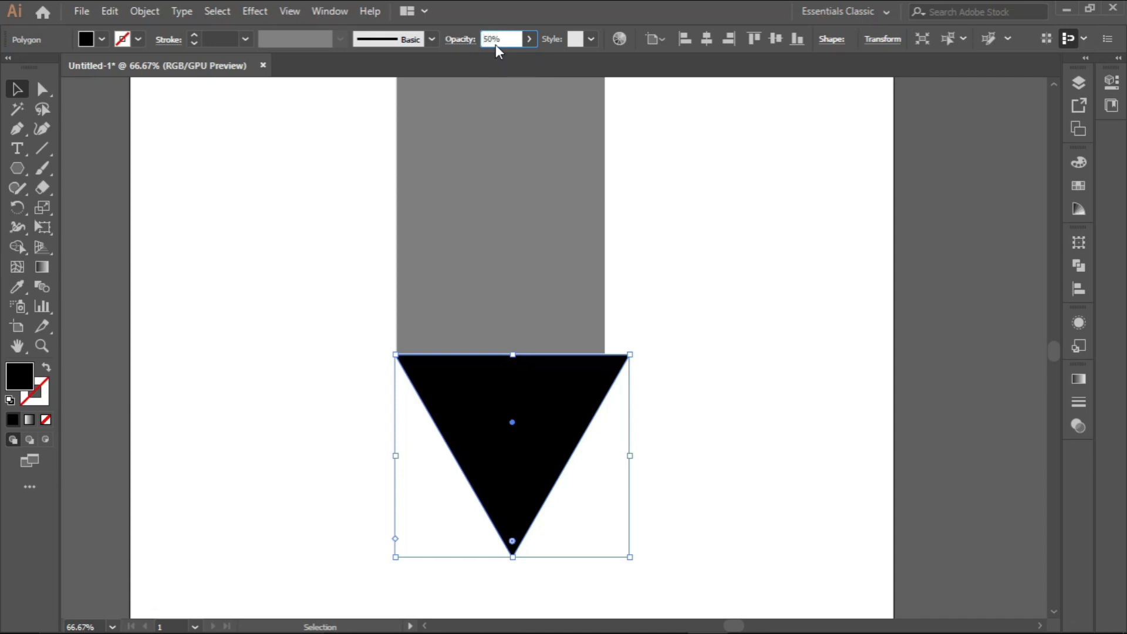
pyautogui.press('Return')
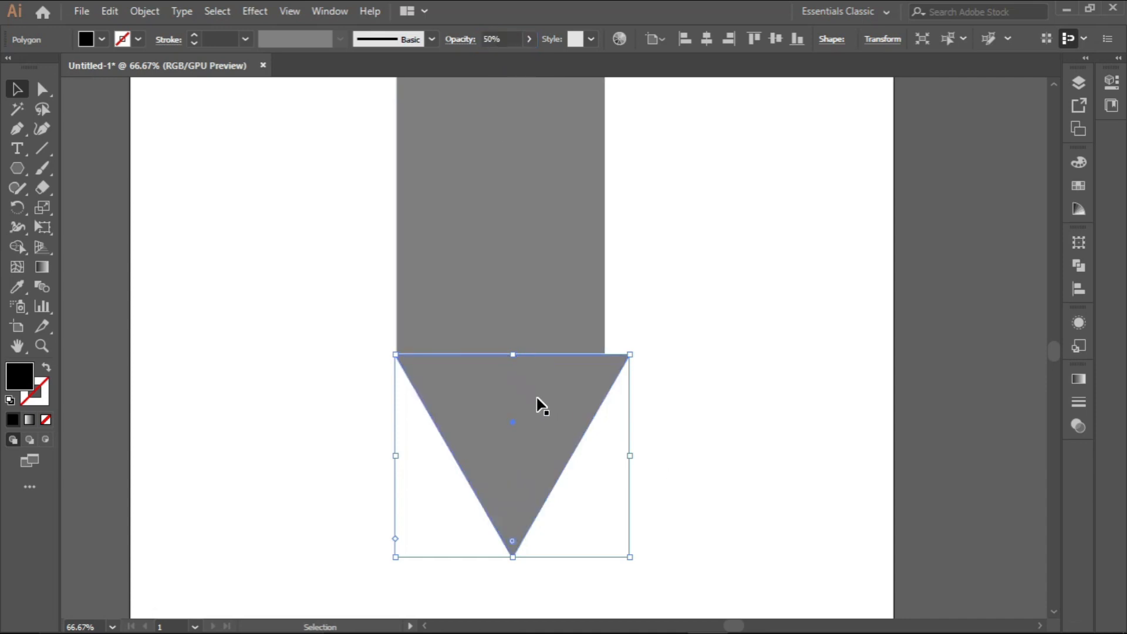
# Center the triangle horizontally under the rectangle and raise it slightly until its flat side meets the rectangle's bottom edge
pyautogui.moveTo(534, 399); pyautogui.dragTo(522, 399)
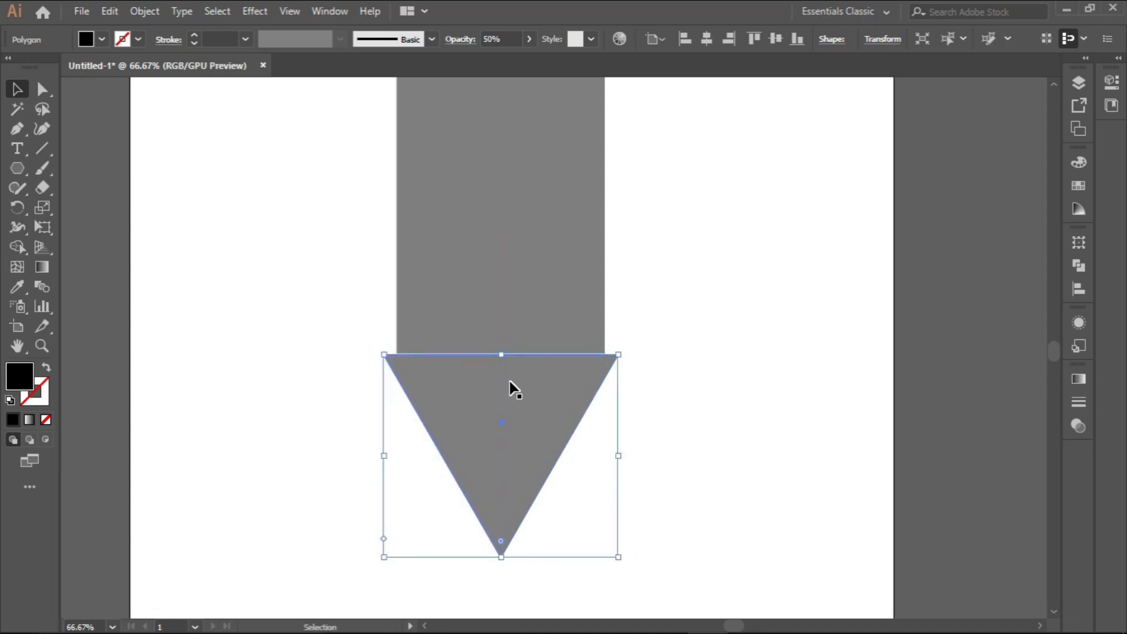
pyautogui.scroll(3, 512, 381)
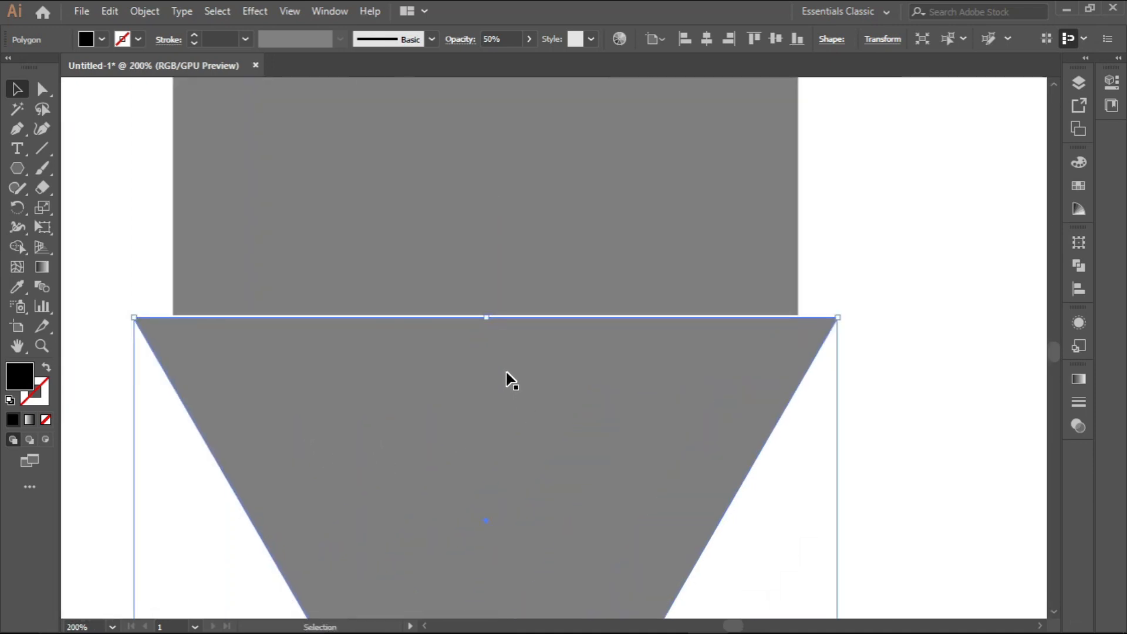
pyautogui.moveTo(508, 373); pyautogui.dragTo(506, 370)
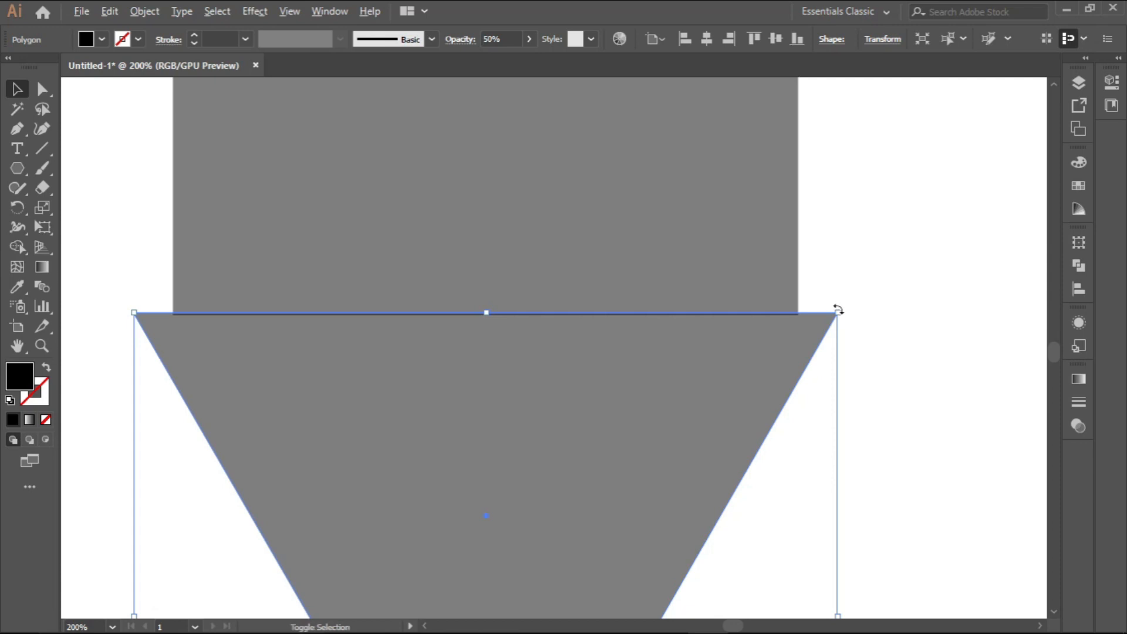
# Scale the triangle down proportionally from its center to the rectangle's width and move it back up against the rectangle's bottom edge
pyautogui.moveTo(838, 309); pyautogui.dragTo(801, 324)
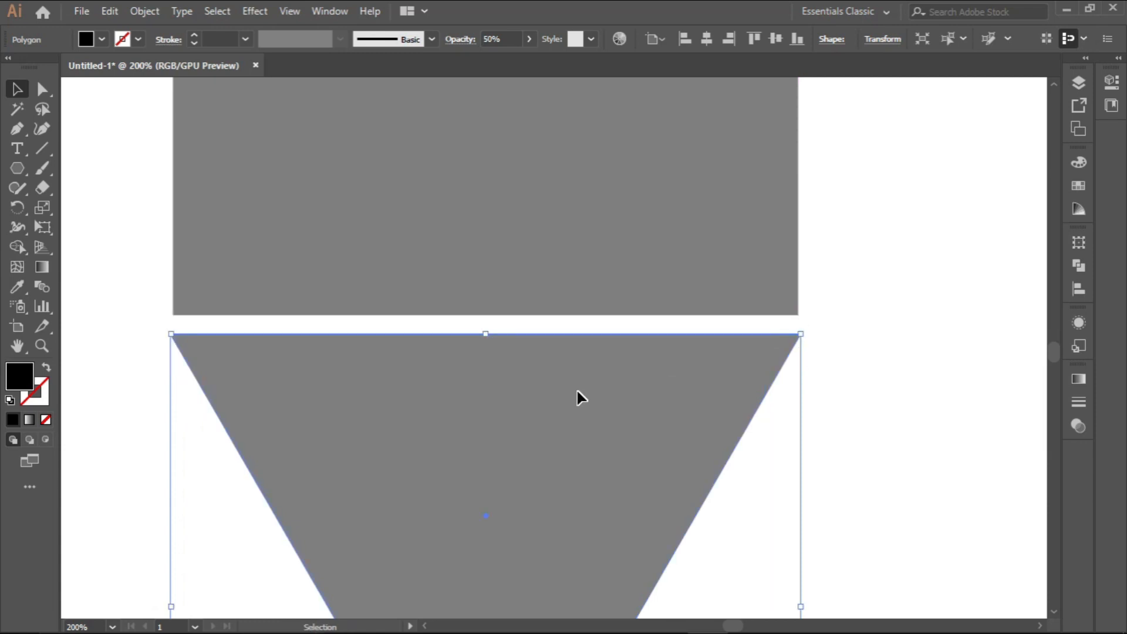
pyautogui.moveTo(515, 406); pyautogui.dragTo(516, 388)
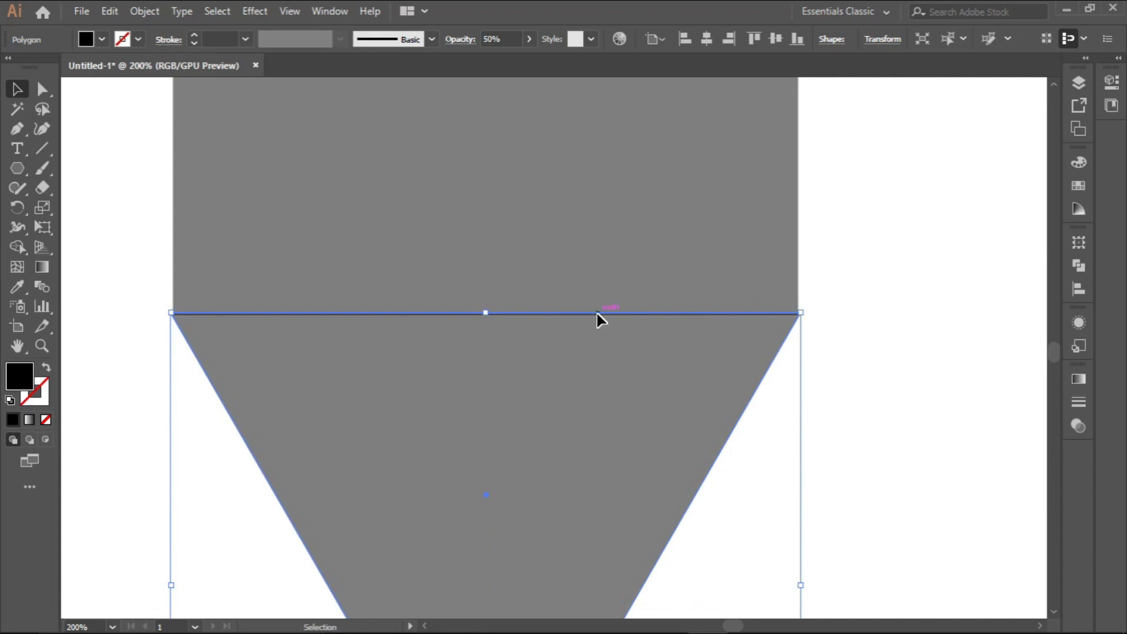
pyautogui.scroll(2, 597, 314)
pyautogui.scroll(-2, 597, 314)
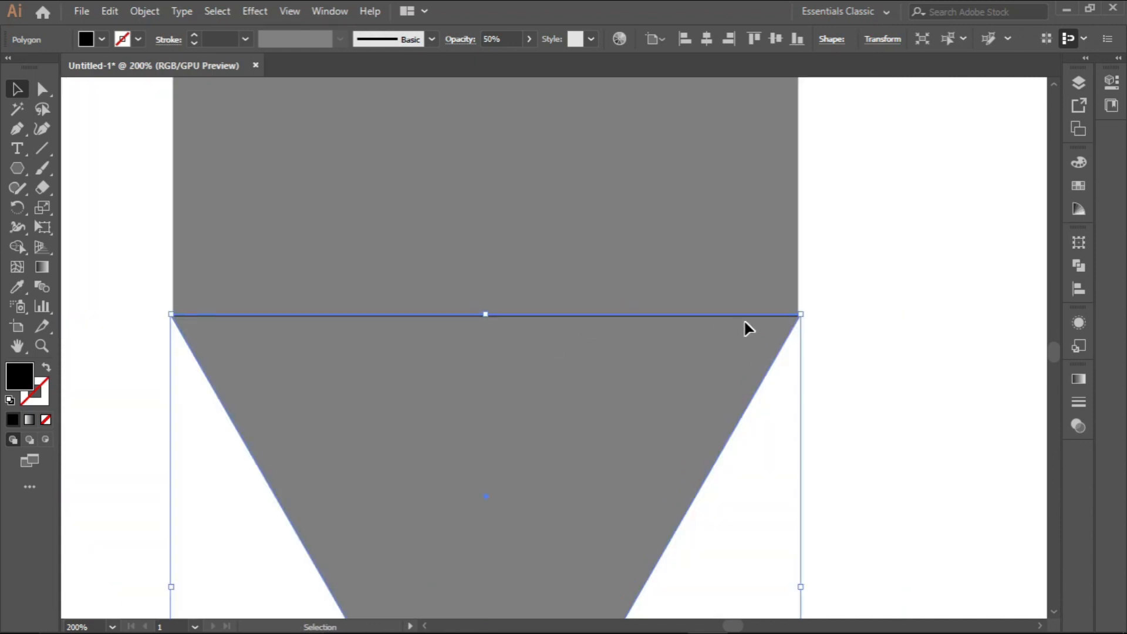
pyautogui.scroll(3, 800, 313)
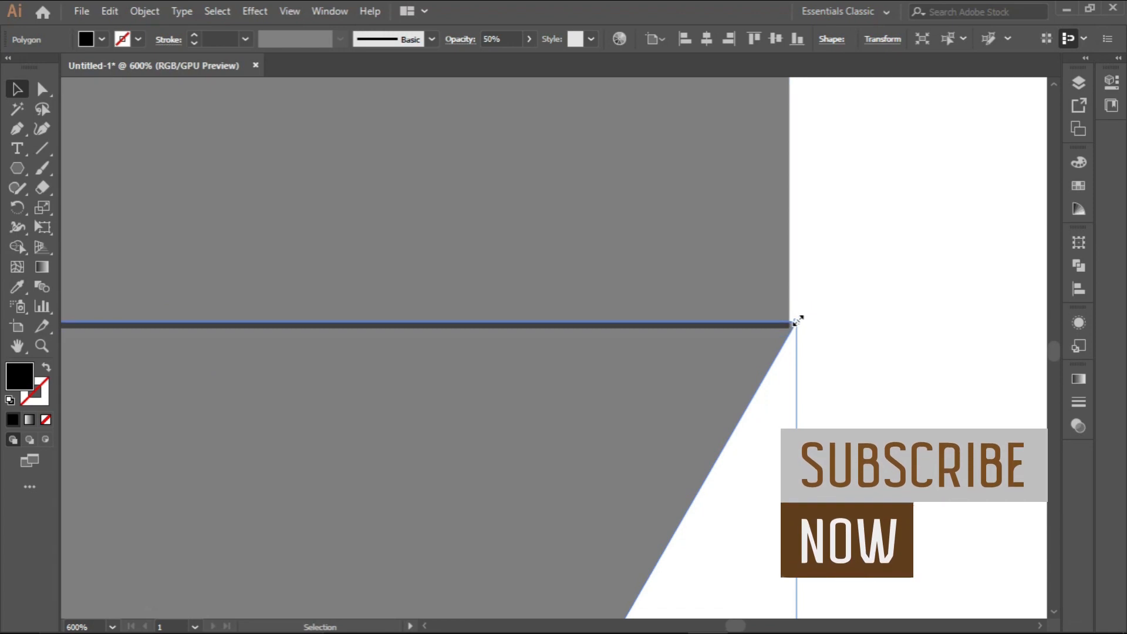
pyautogui.moveTo(797, 321); pyautogui.dragTo(790, 324)
pyautogui.click(834, 371)
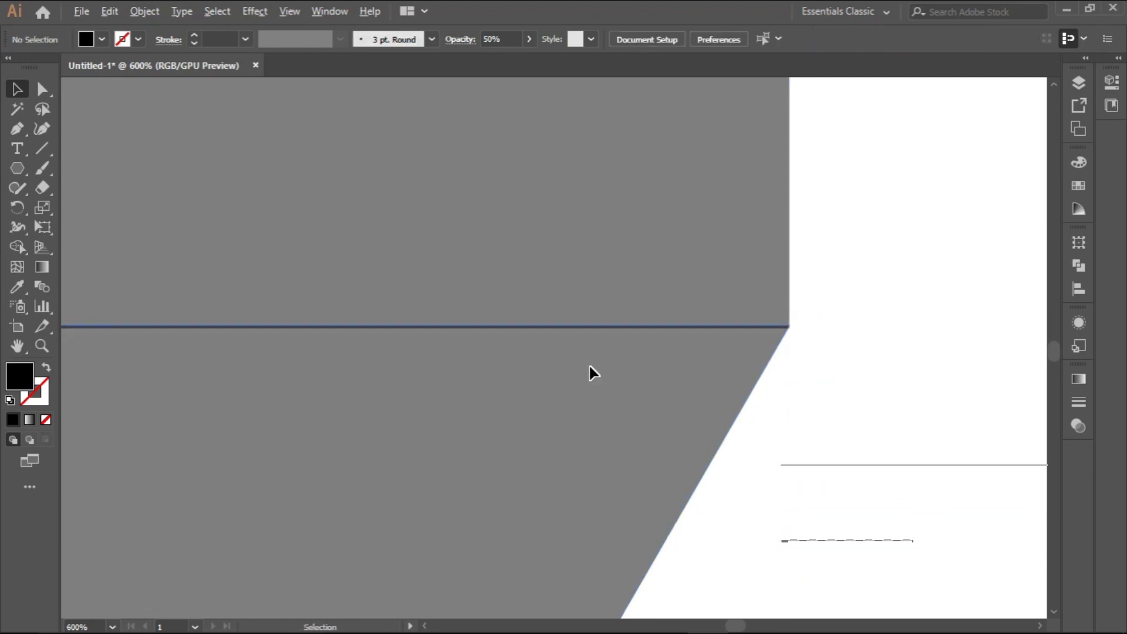
# Select the triangle again and turn off Snap to Pixel for finer positioning
pyautogui.scroll(-4, 589, 366)
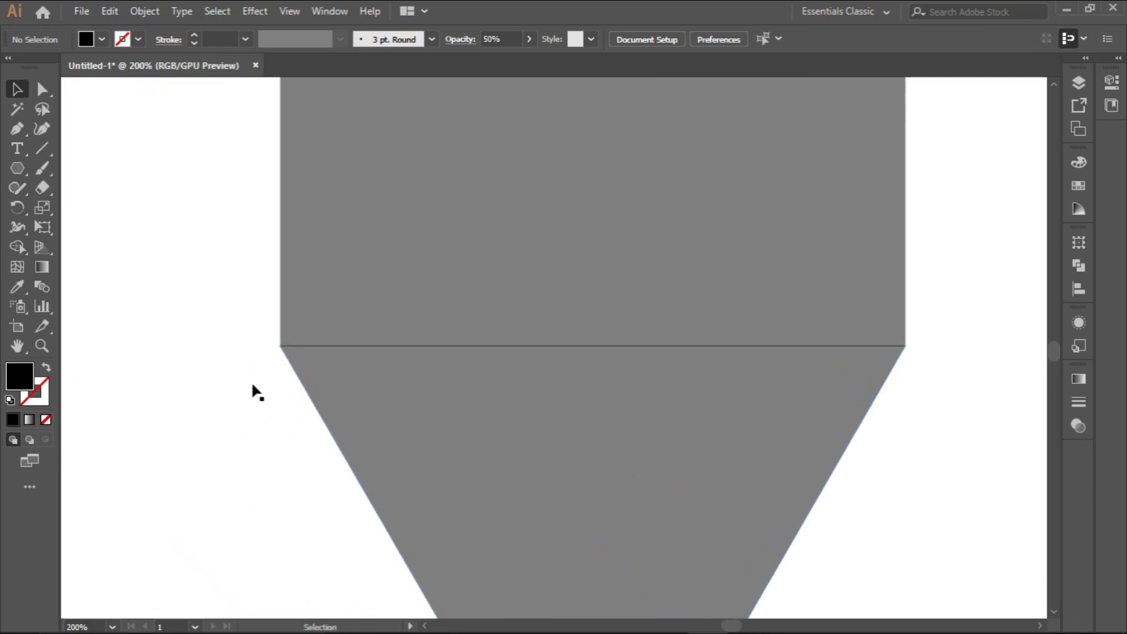
pyautogui.scroll(5, 309, 355)
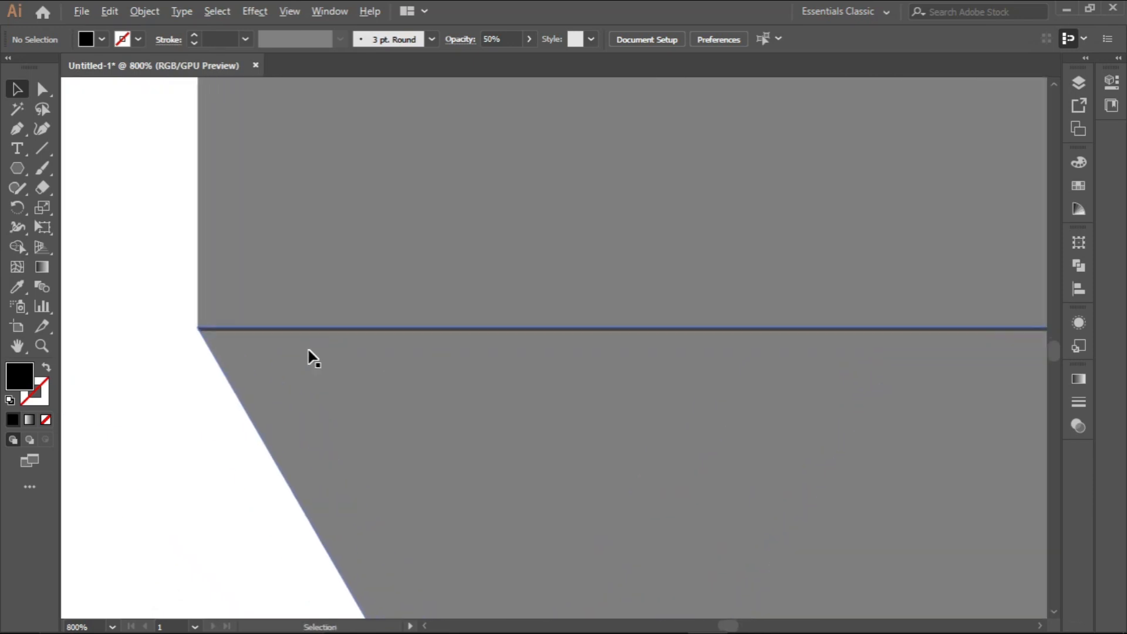
pyautogui.moveTo(385, 365); pyautogui.dragTo(385, 370)
pyautogui.click(385, 370)
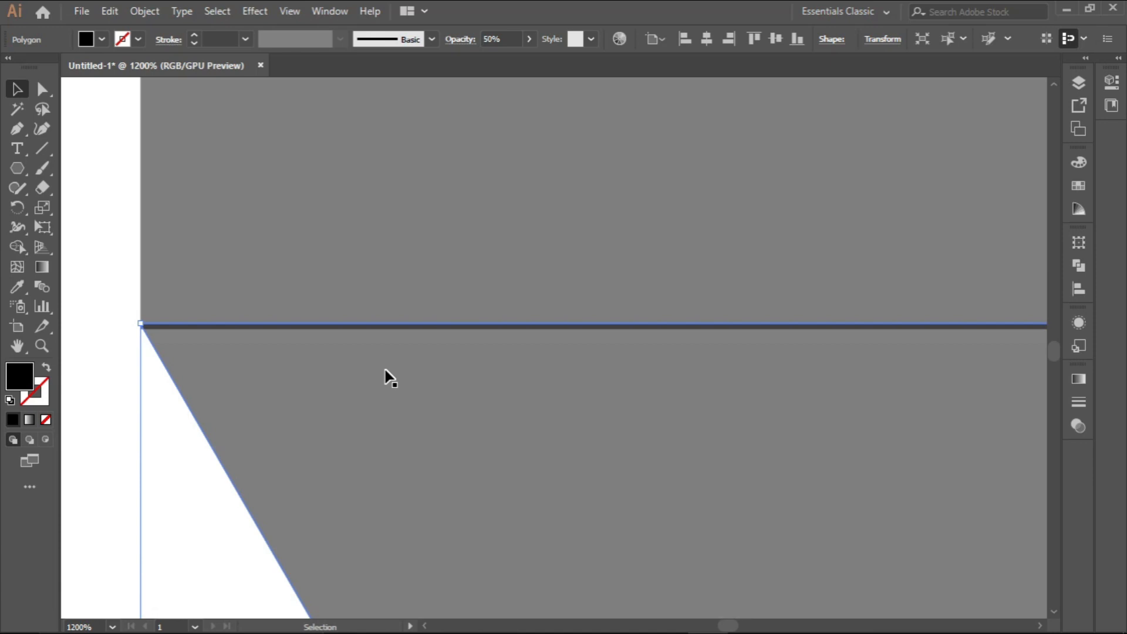
pyautogui.click(290, 13)
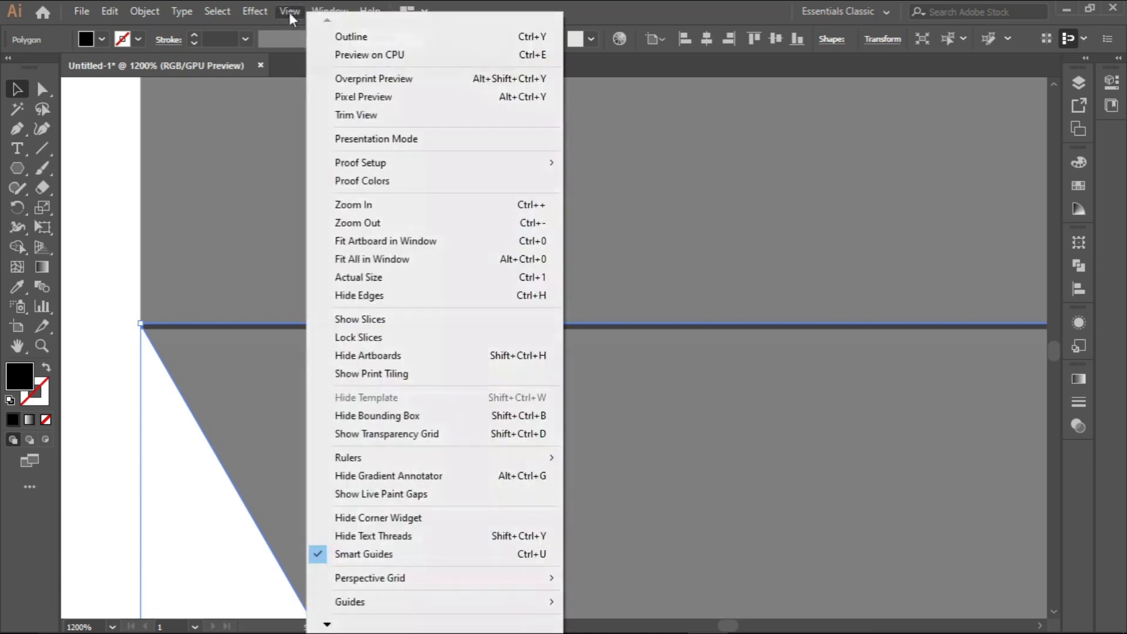
pyautogui.moveTo(329, 626)
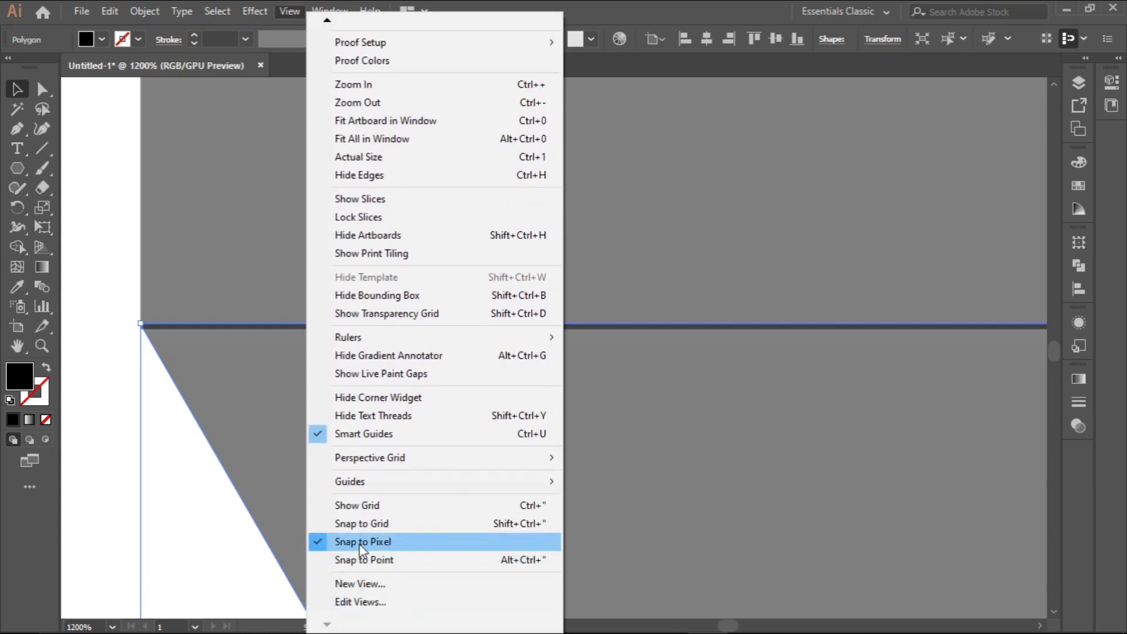
pyautogui.click(361, 541)
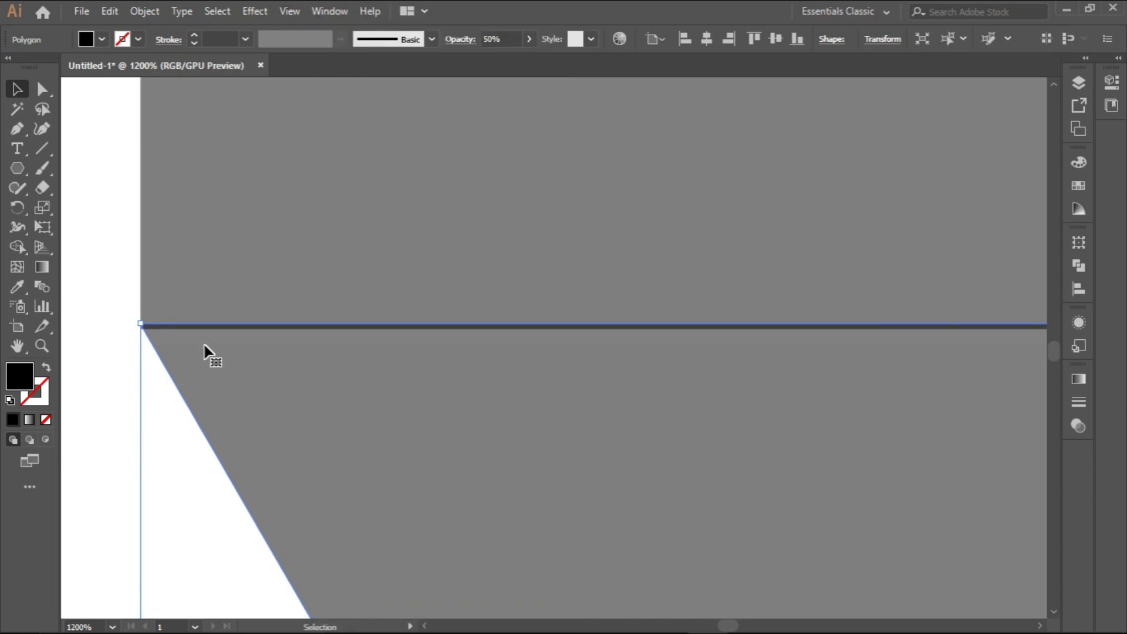
# Move the triangle straight down about 0.4 px to remove its overlap with the rectangle's bottom edge, and deselect everything
pyautogui.scroll(2, 211, 353)
pyautogui.scroll(-2, 211, 351)
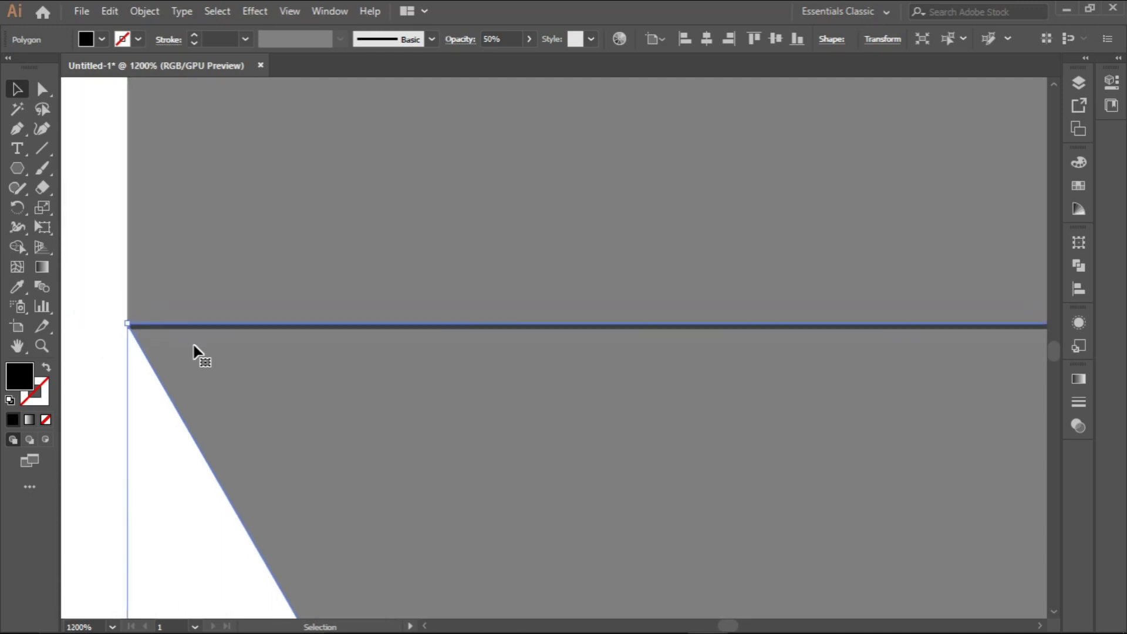
pyautogui.press('space')
pyautogui.moveTo(171, 344); pyautogui.dragTo(221, 334)
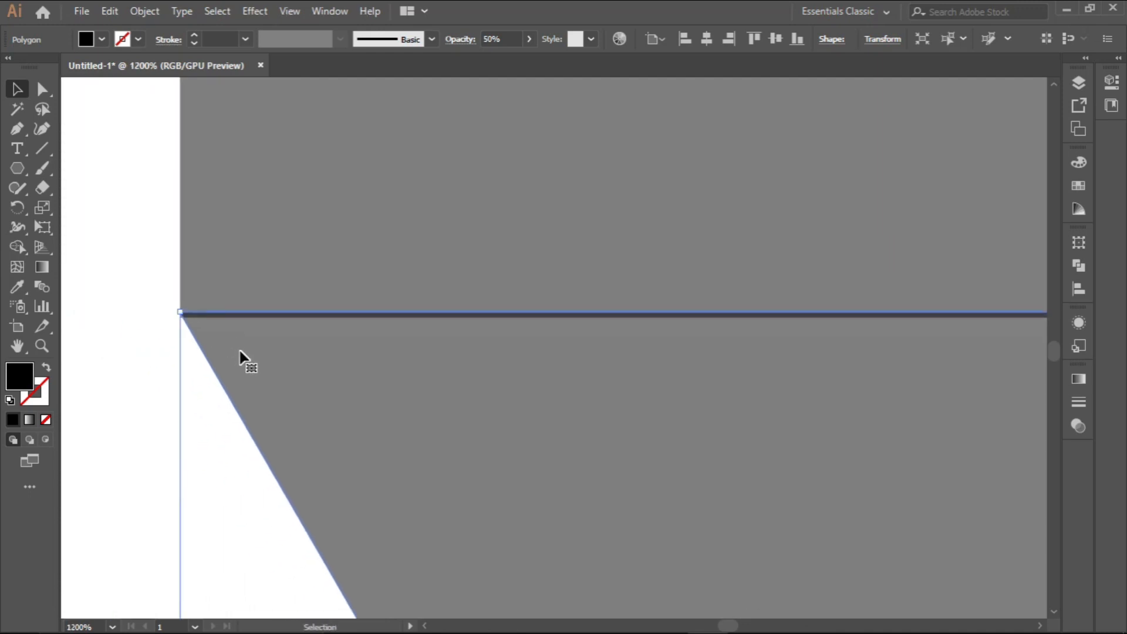
pyautogui.scroll(1, 250, 333)
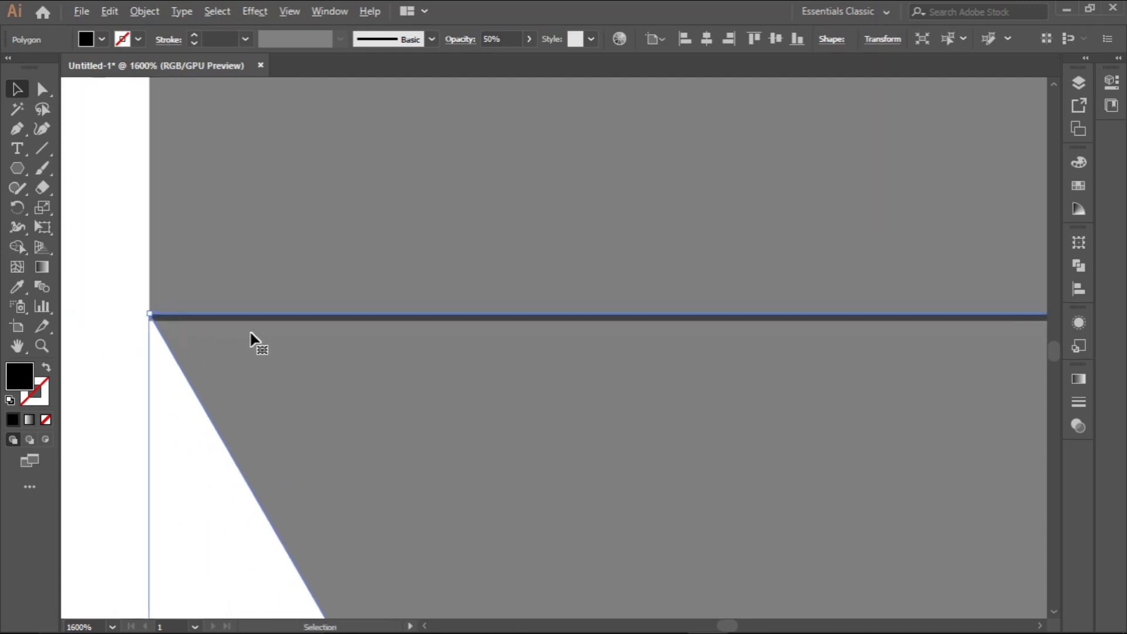
pyautogui.scroll(1, 251, 337)
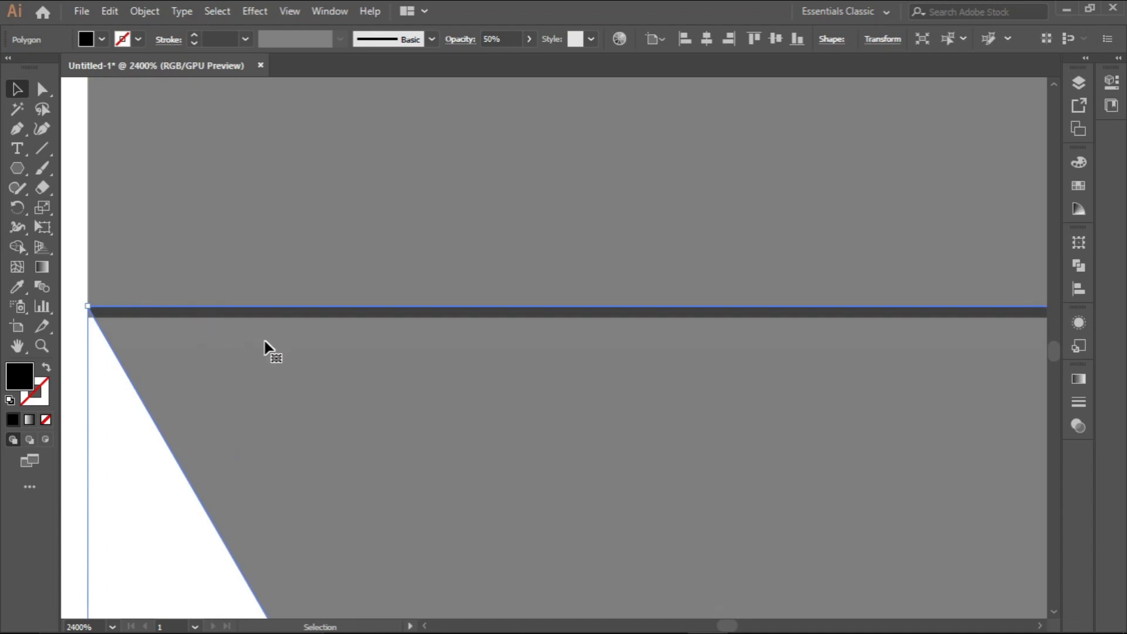
pyautogui.moveTo(265, 340); pyautogui.dragTo(264, 353)
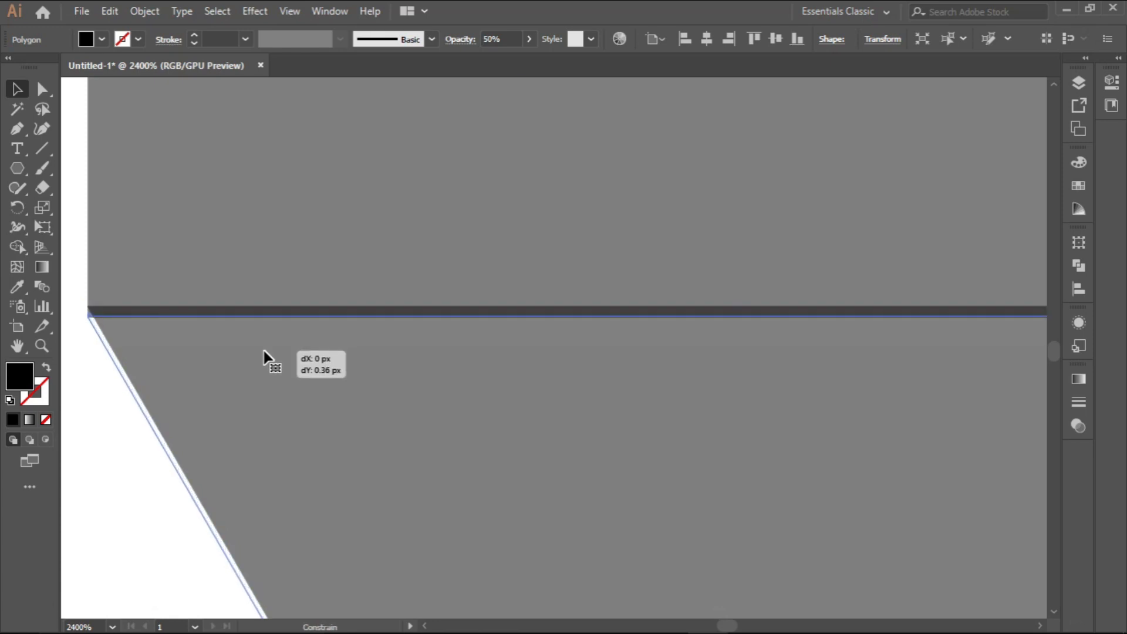
pyautogui.moveTo(264, 353); pyautogui.dragTo(265, 355)
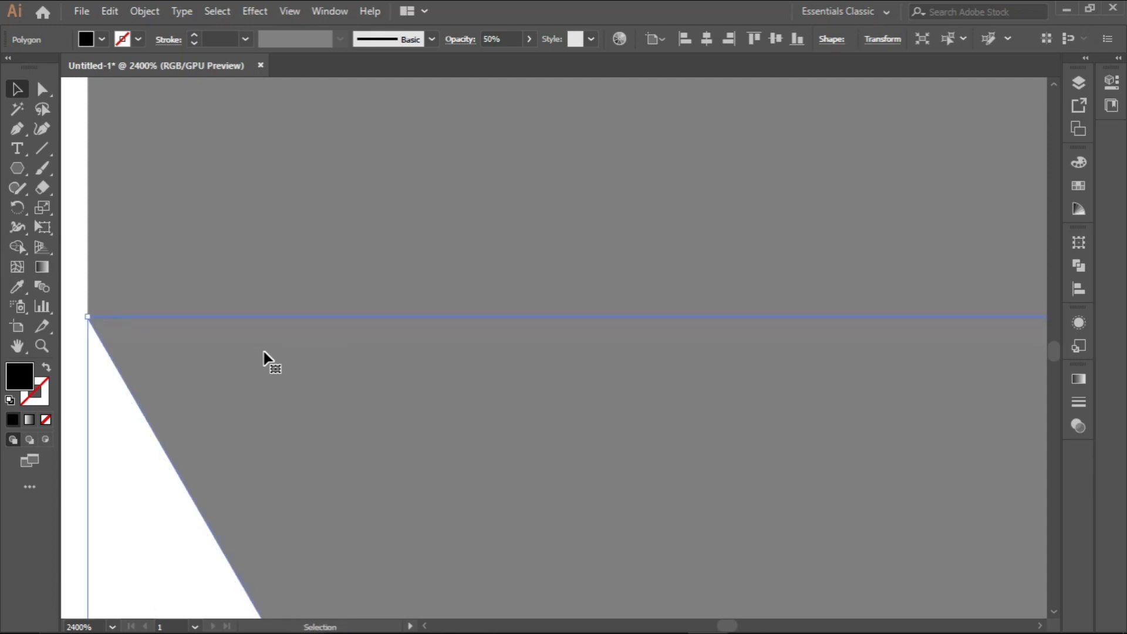
pyautogui.click(78, 267)
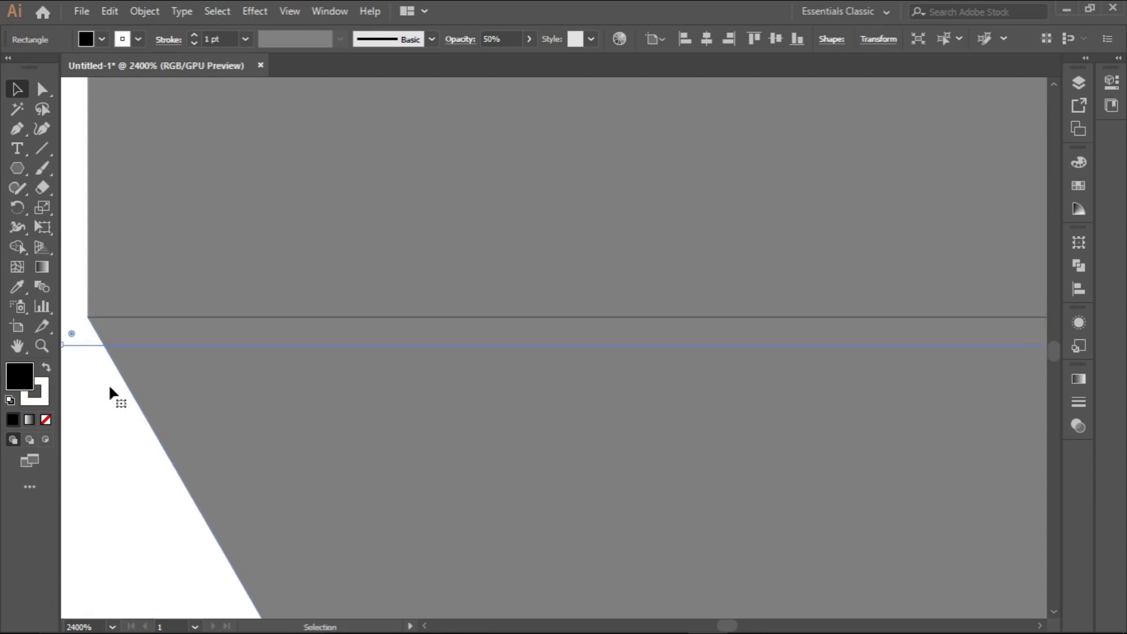
pyautogui.hotkey('ctrl', 'shift', 'a')
# Switch the artwork to Outline view to show the exact paths where the triangle and rectangle meet
pyautogui.scroll(-3, 381, 396)
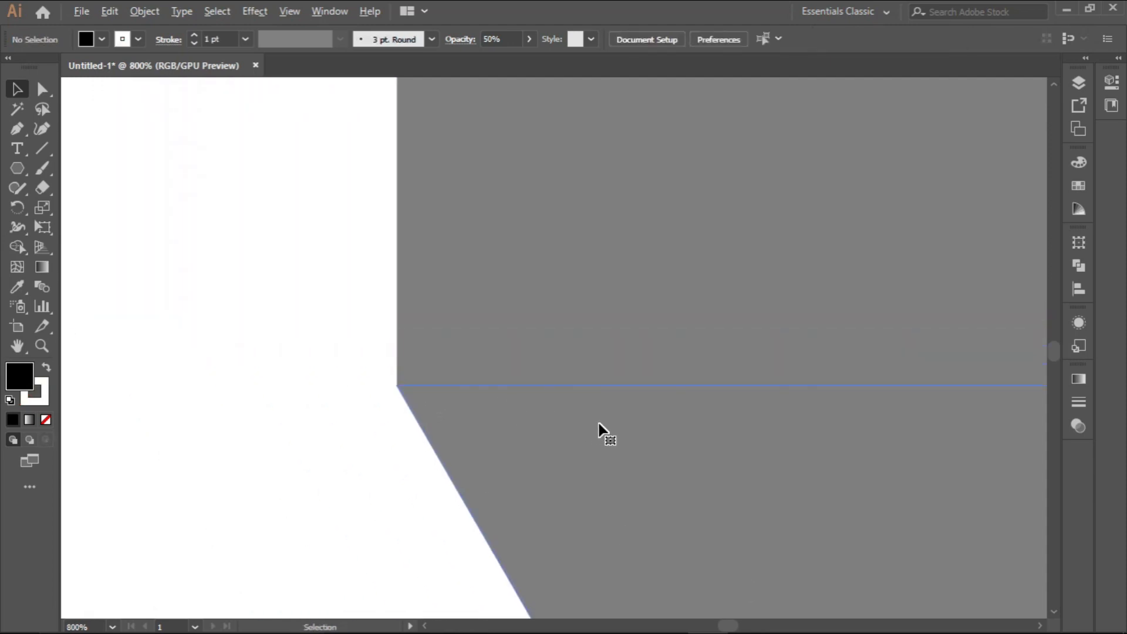
pyautogui.scroll(-5, 604, 435)
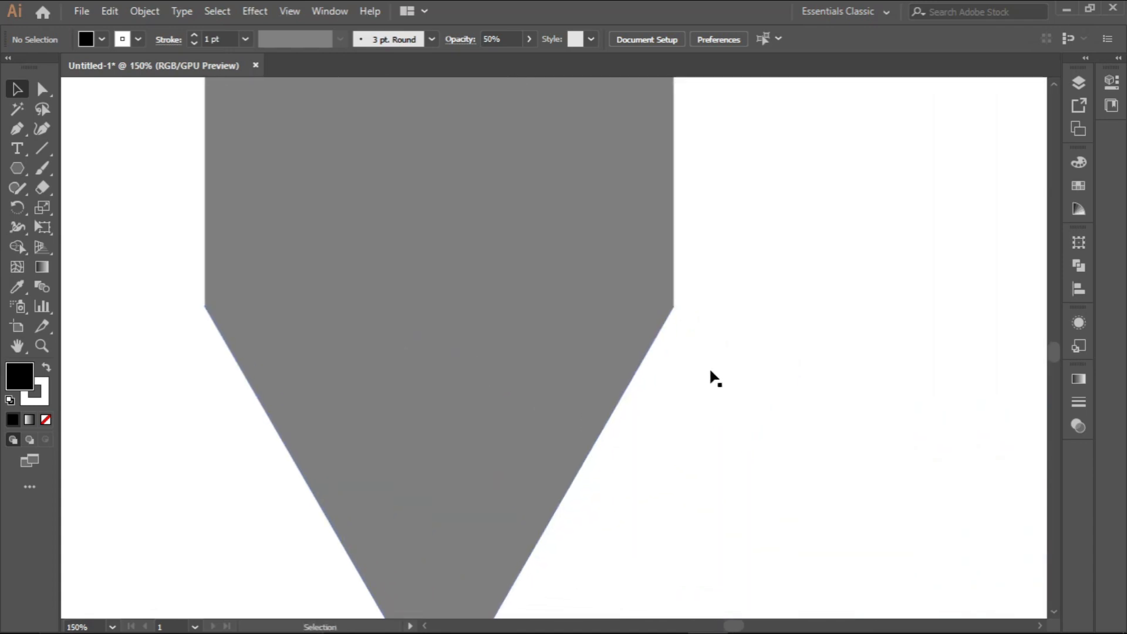
pyautogui.scroll(3, 327, 329)
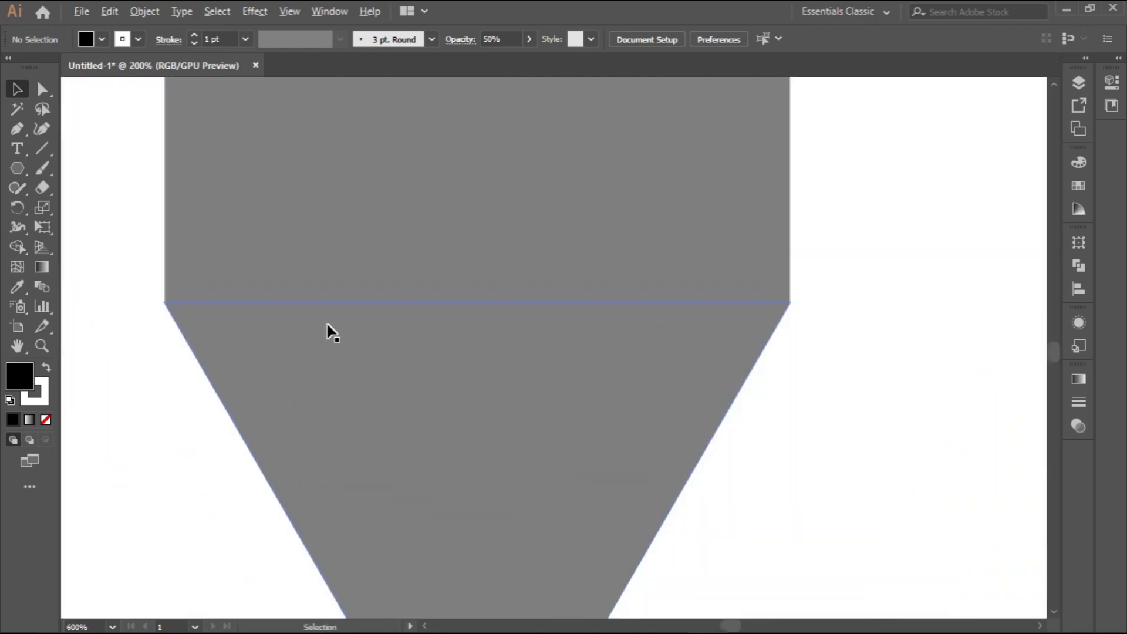
pyautogui.press('a')
pyautogui.press('v')
pyautogui.hotkey('ctrl', 'y')
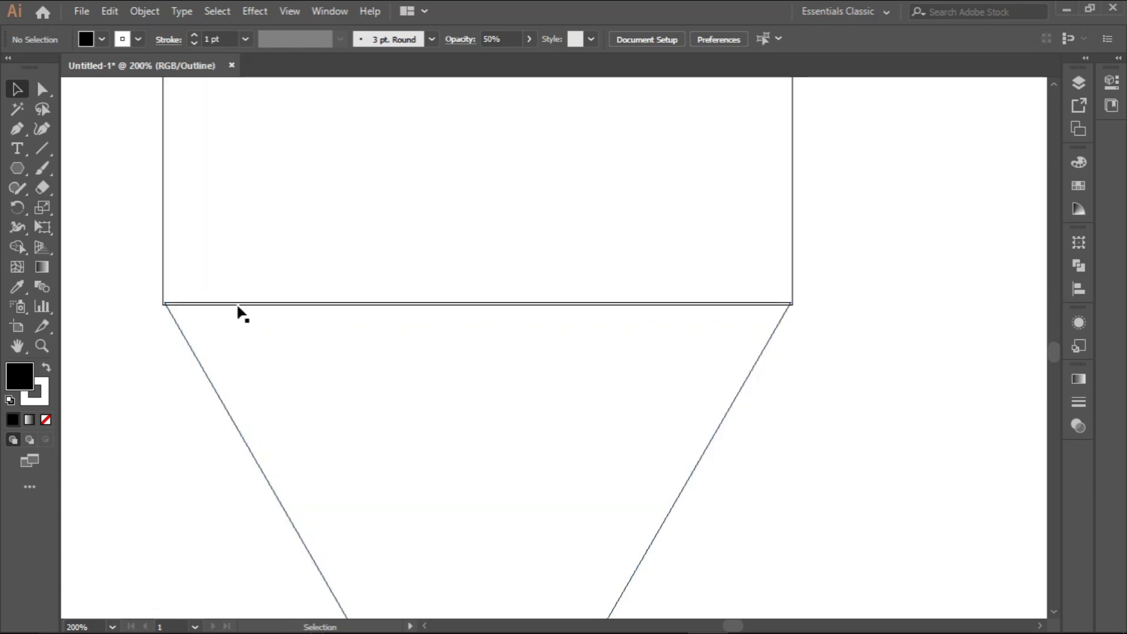
# Move the triangle down in Outline view until its flat side lies on the rectangle's bottom path, and deselect it
pyautogui.scroll(2, 238, 308)
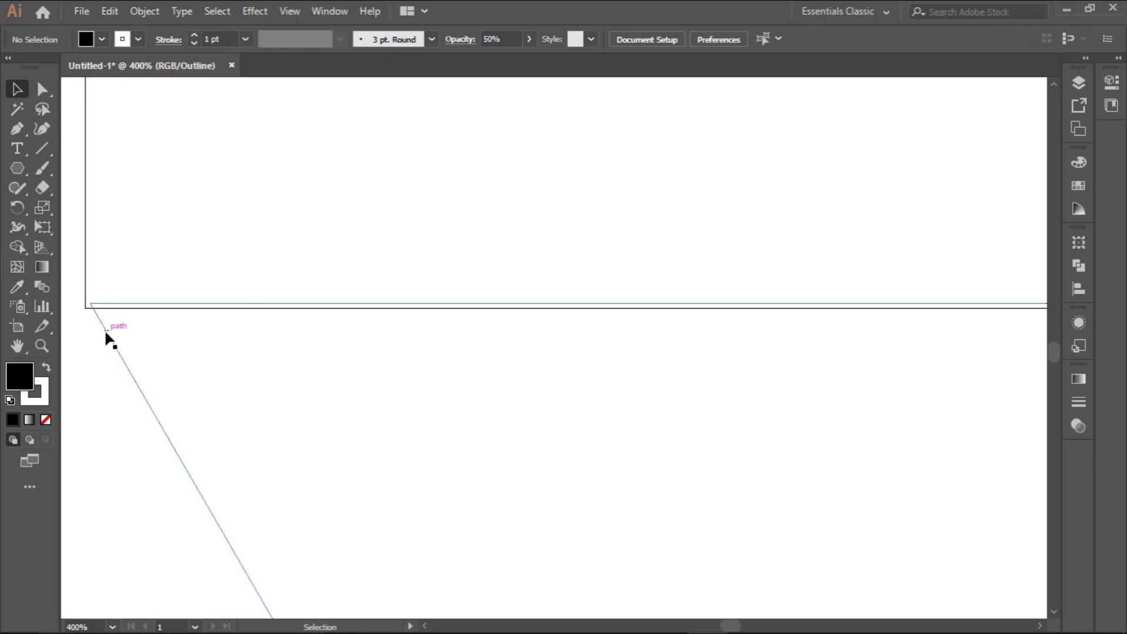
pyautogui.moveTo(106, 333); pyautogui.dragTo(118, 338)
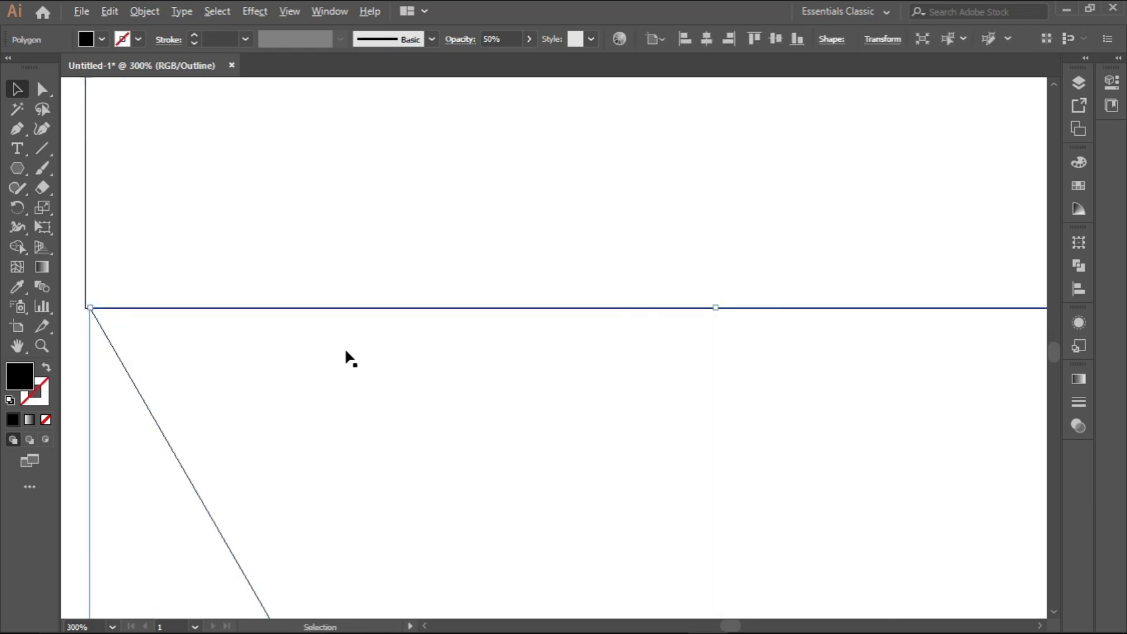
pyautogui.scroll(-2, 351, 358)
pyautogui.click(960, 348)
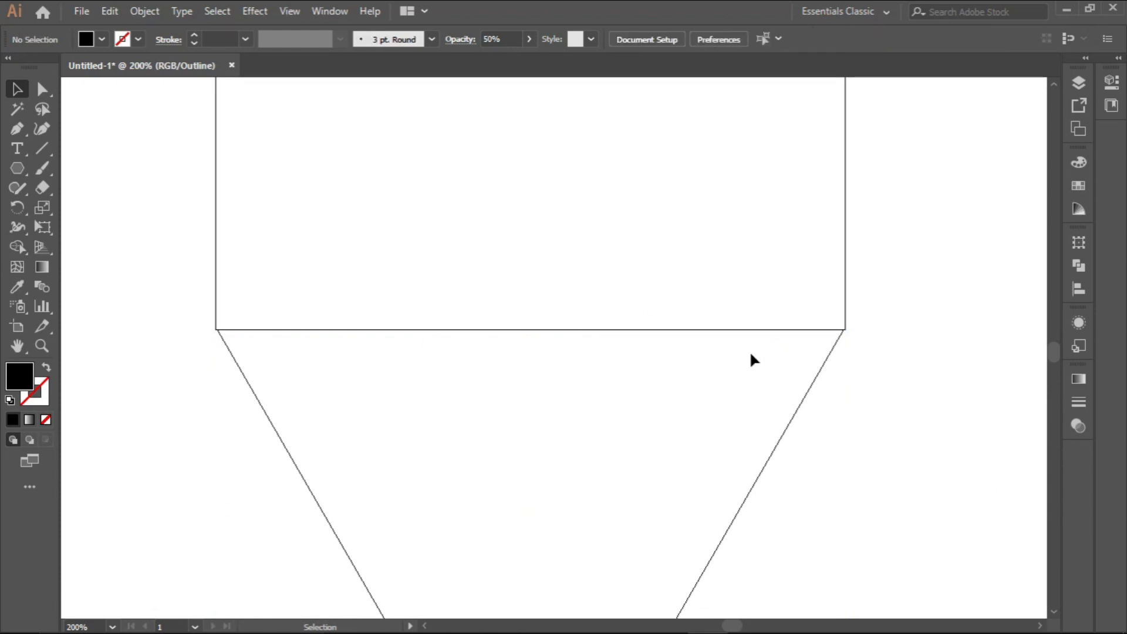
# Scale the triangle up slightly and proportionally from its center until its upper corners match the rectangle's full width
pyautogui.scroll(1, 542, 355)
pyautogui.scroll(-2, 544, 356)
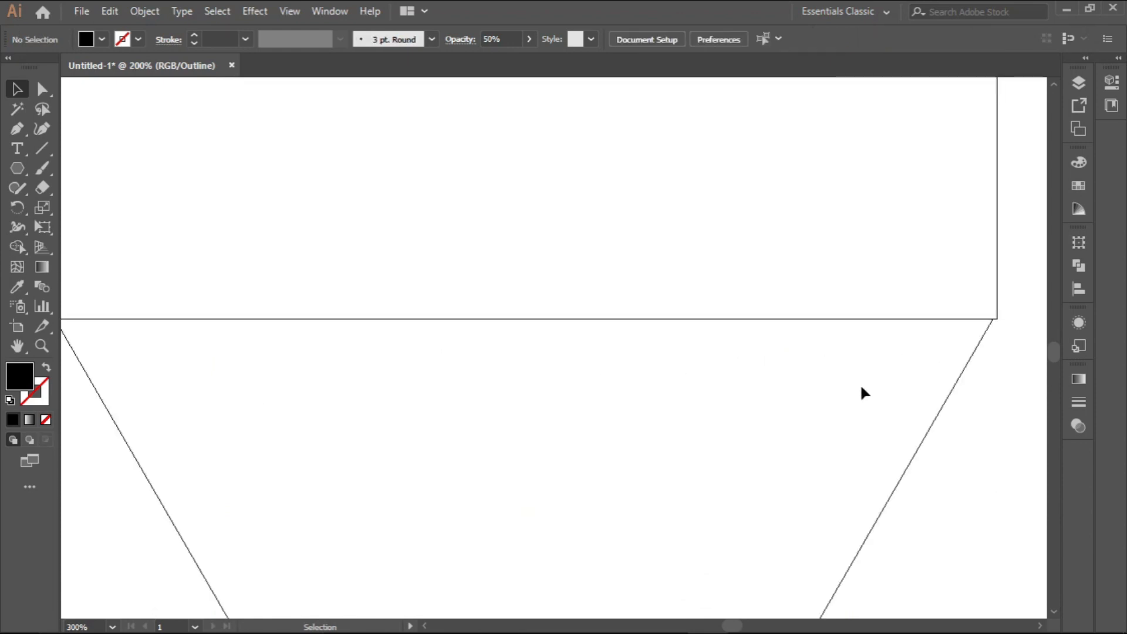
pyautogui.click(760, 347)
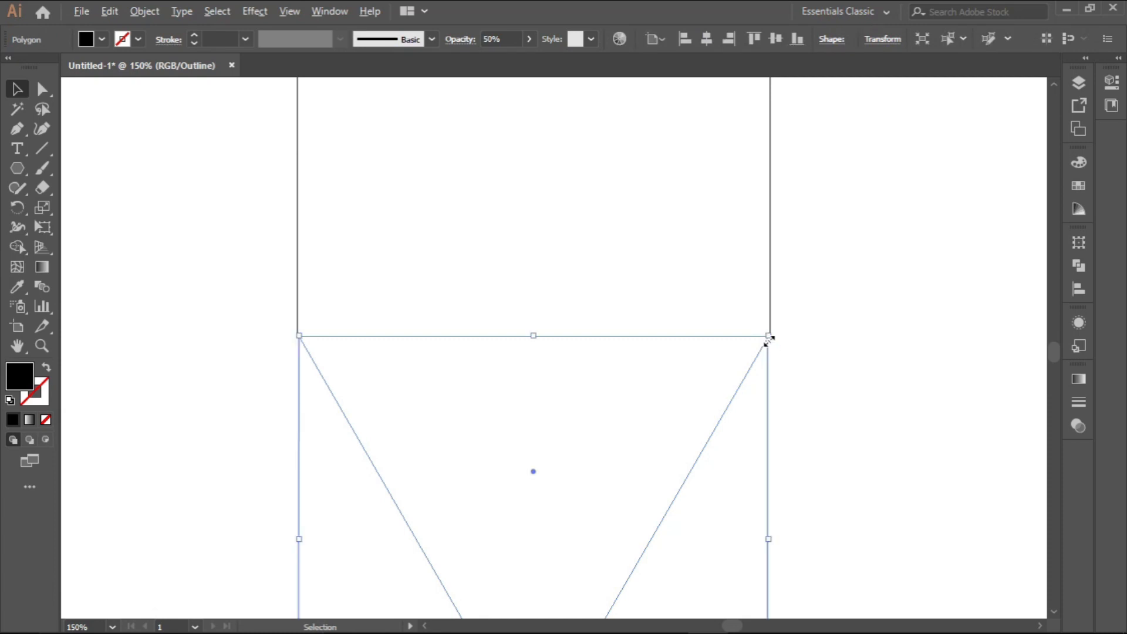
pyautogui.scroll(1, 766, 341)
pyautogui.scroll(3, 769, 340)
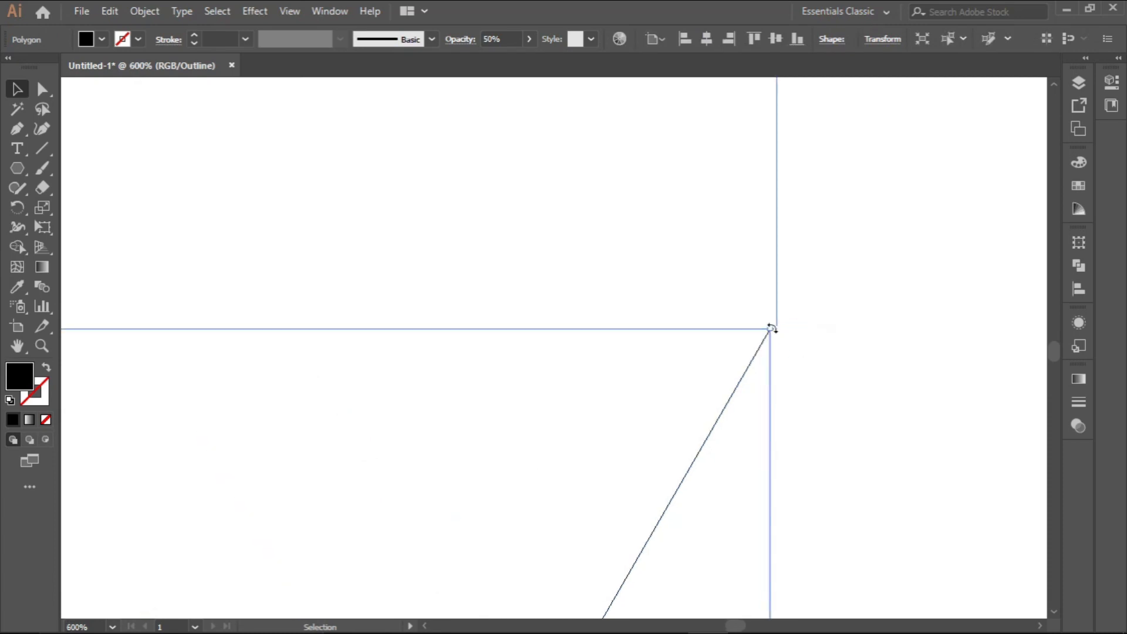
pyautogui.moveTo(770, 327); pyautogui.dragTo(778, 324)
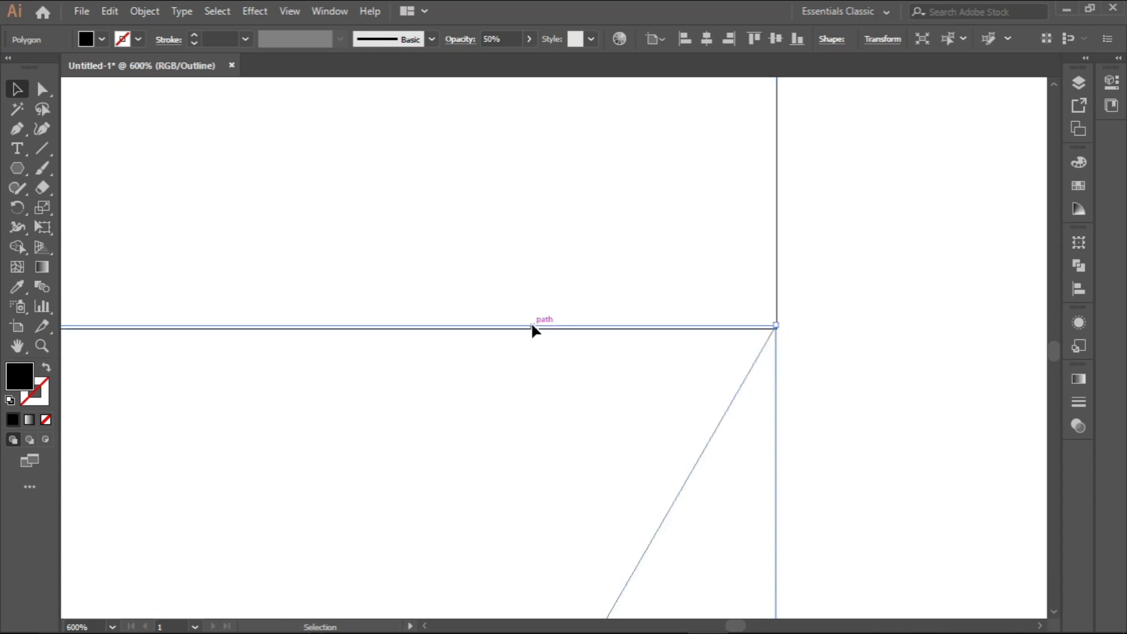
# Lower the enlarged triangle so its flat side coincides with the rectangle's bottom path, and activate the Direct Selection tool
pyautogui.moveTo(531, 326); pyautogui.dragTo(532, 329)
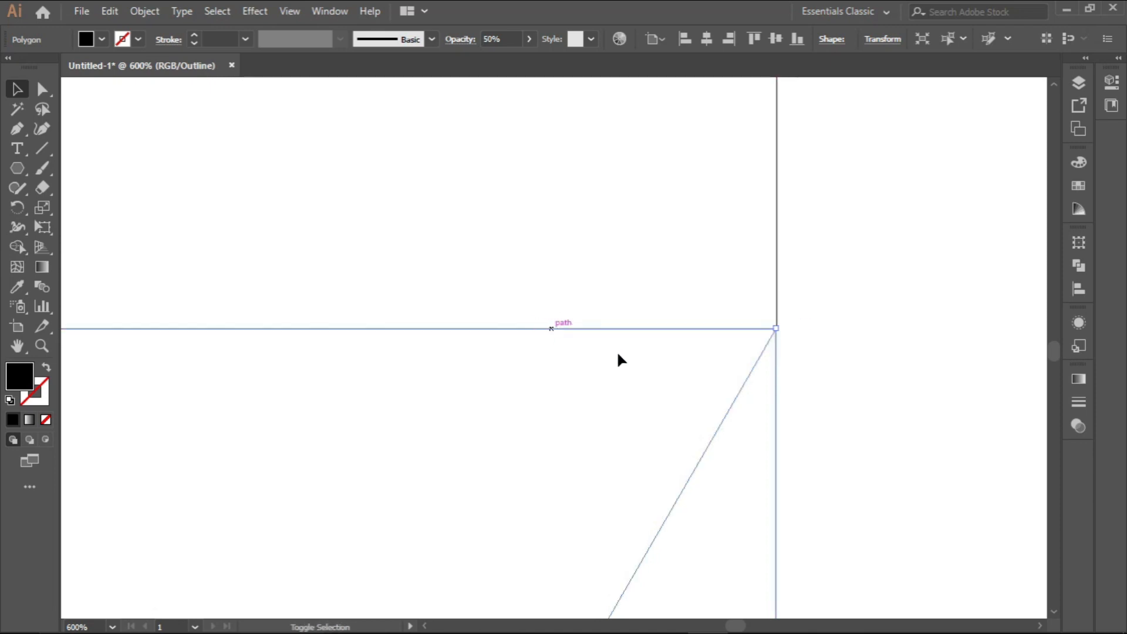
pyautogui.scroll(-4, 485, 378)
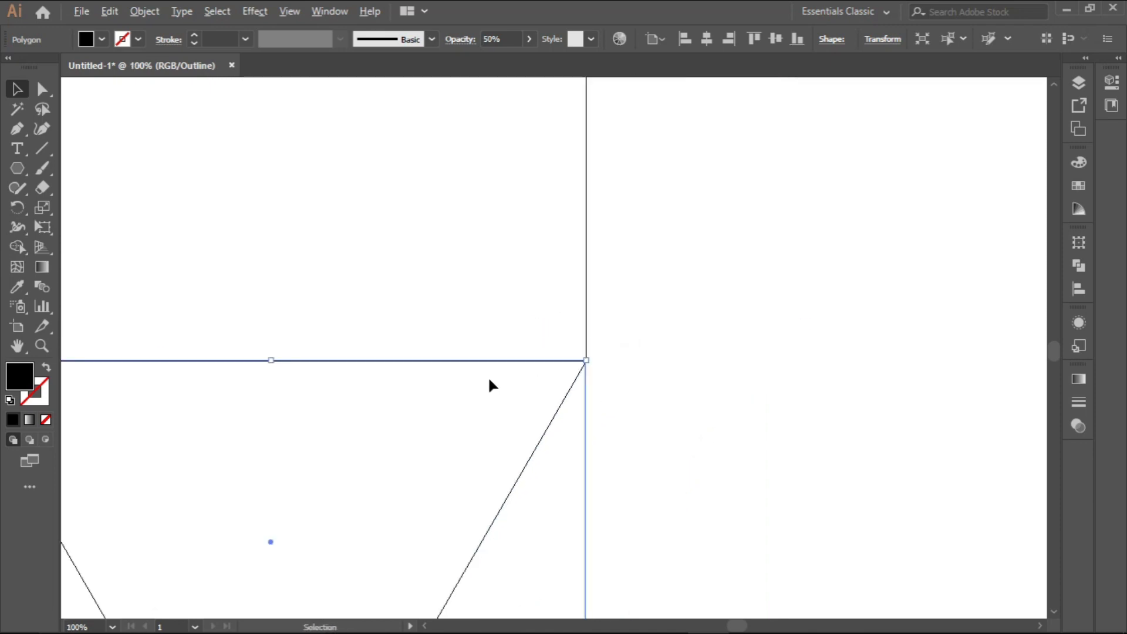
pyautogui.scroll(-4, 355, 322)
pyautogui.press('a')
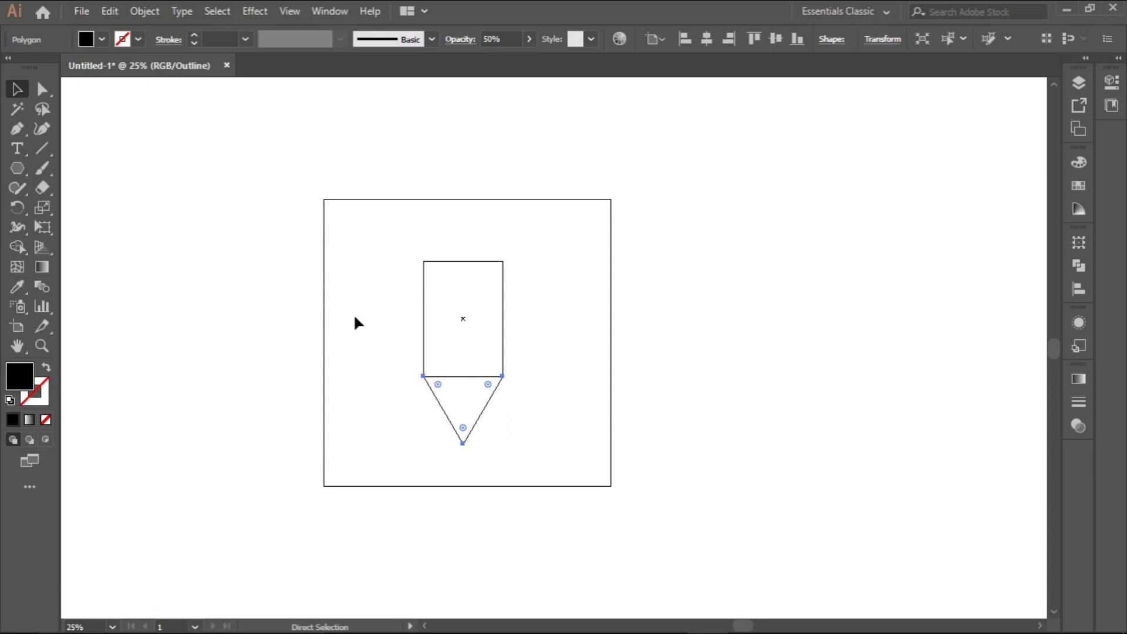
# Return to the normal preview and flatten the triangle by raising its lower tip, keeping its flat side on the rectangle
pyautogui.hotkey('ctrl', 'y')
pyautogui.press('v')
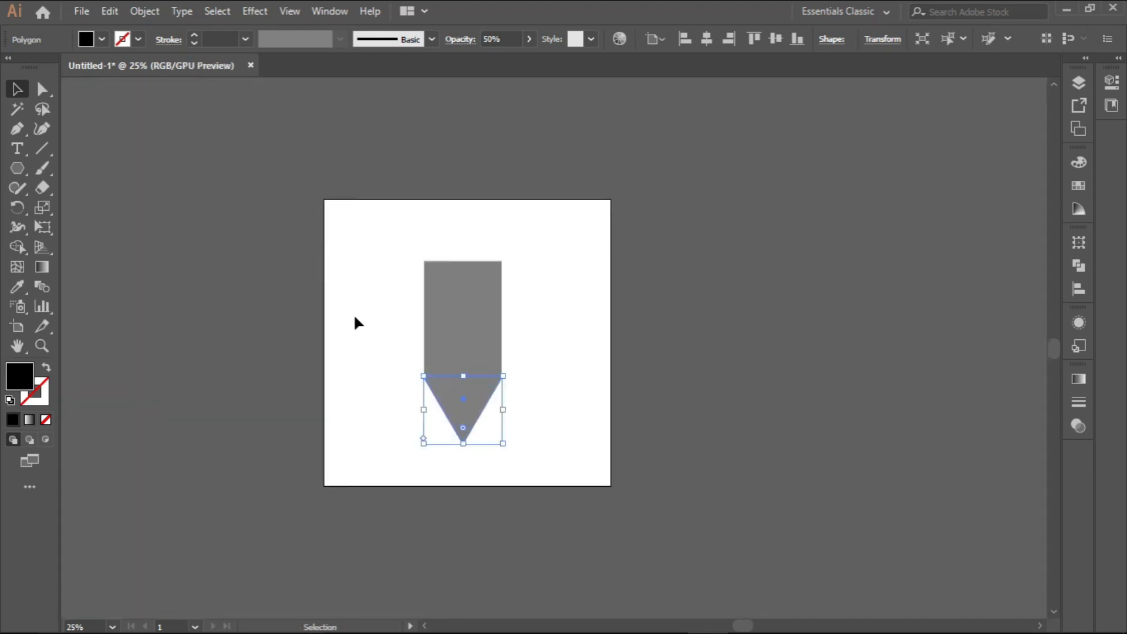
pyautogui.scroll(3, 463, 447)
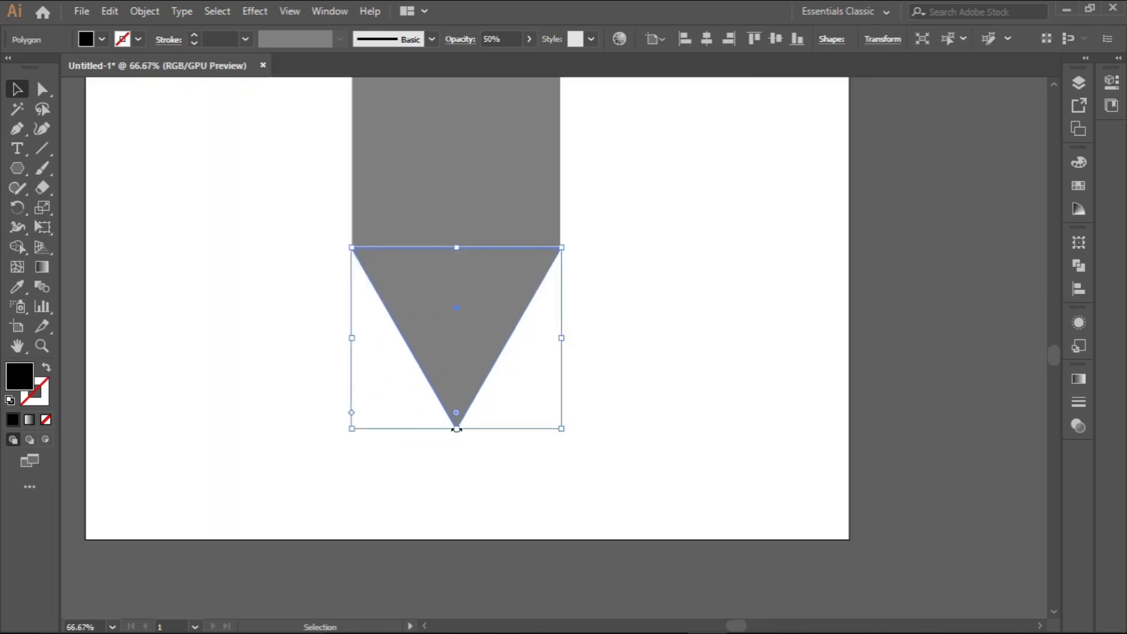
pyautogui.moveTo(457, 429); pyautogui.dragTo(456, 354)
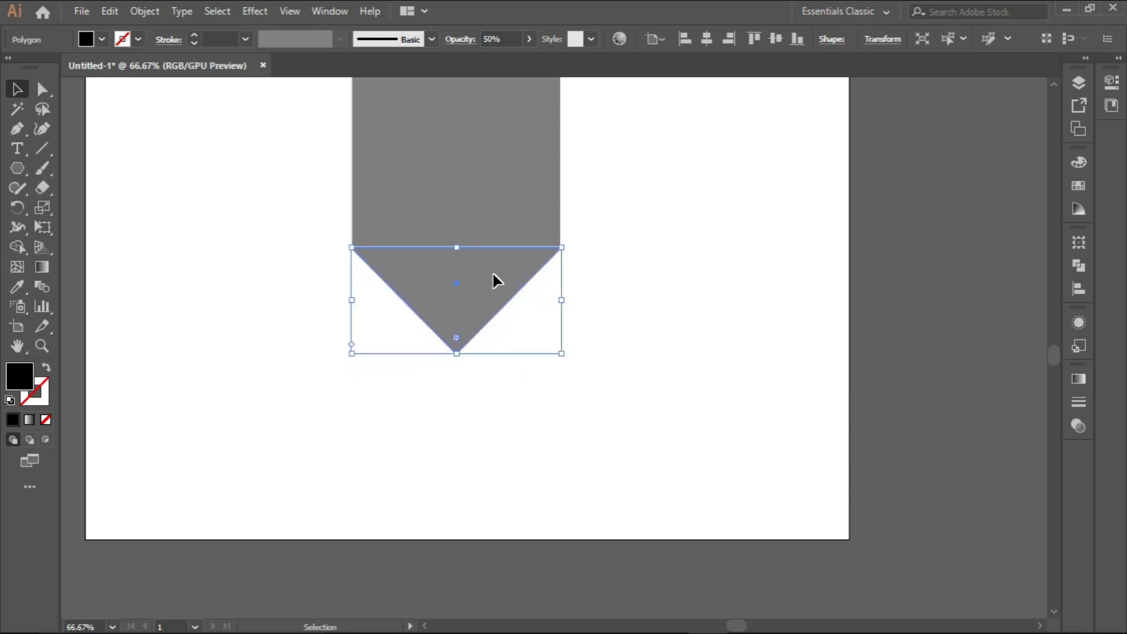
pyautogui.scroll(-2, 482, 343)
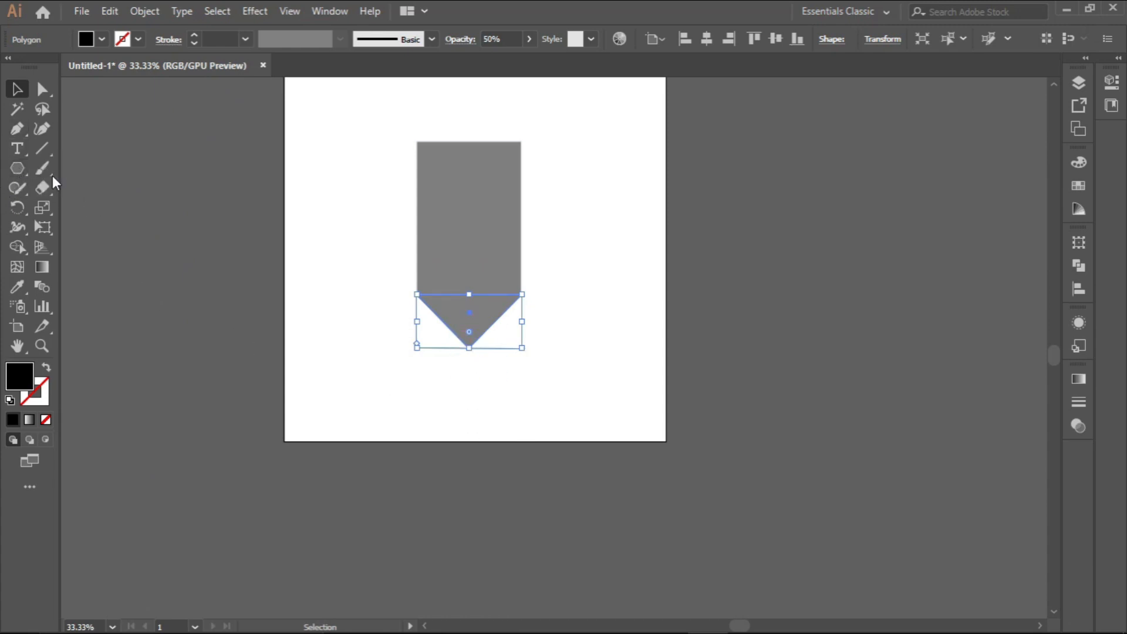
# Draw a narrow black rectangle about 58 px wide and 322 px tall, running downward from between the triangle's slanted sides near its tip
pyautogui.moveTo(17, 167); pyautogui.dragTo(61, 170)
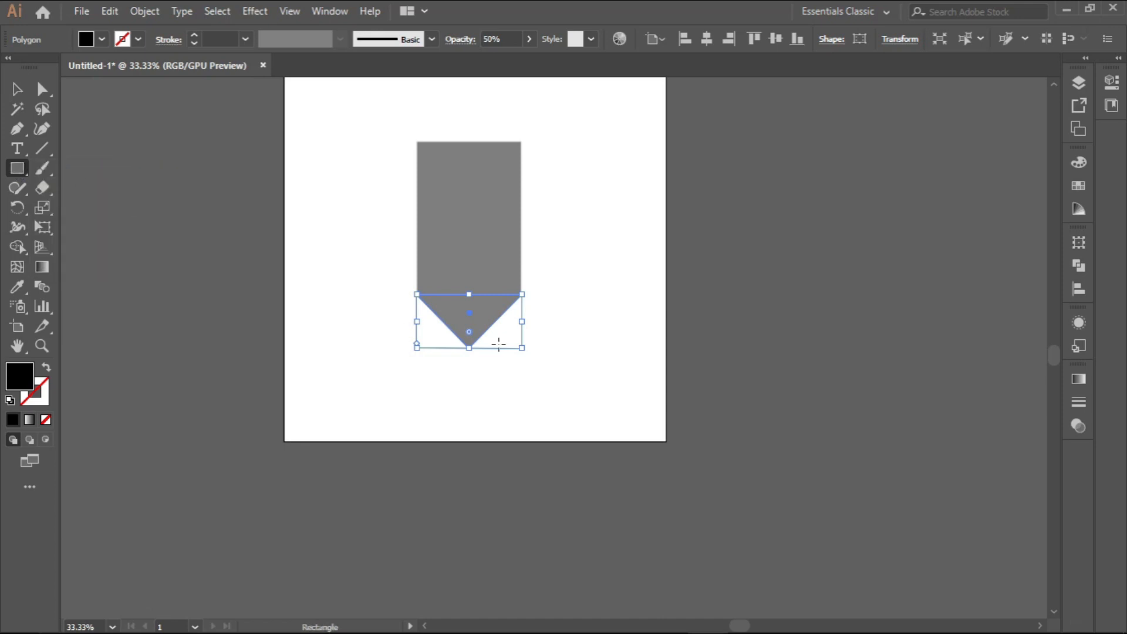
pyautogui.scroll(2, 464, 347)
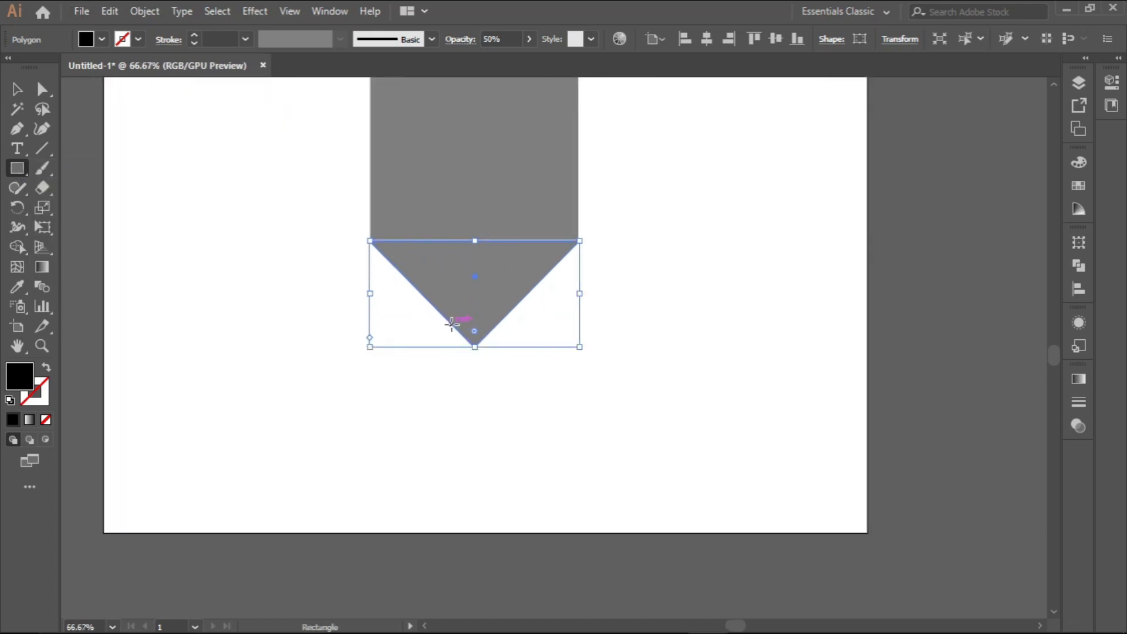
pyautogui.moveTo(452, 324); pyautogui.dragTo(497, 569)
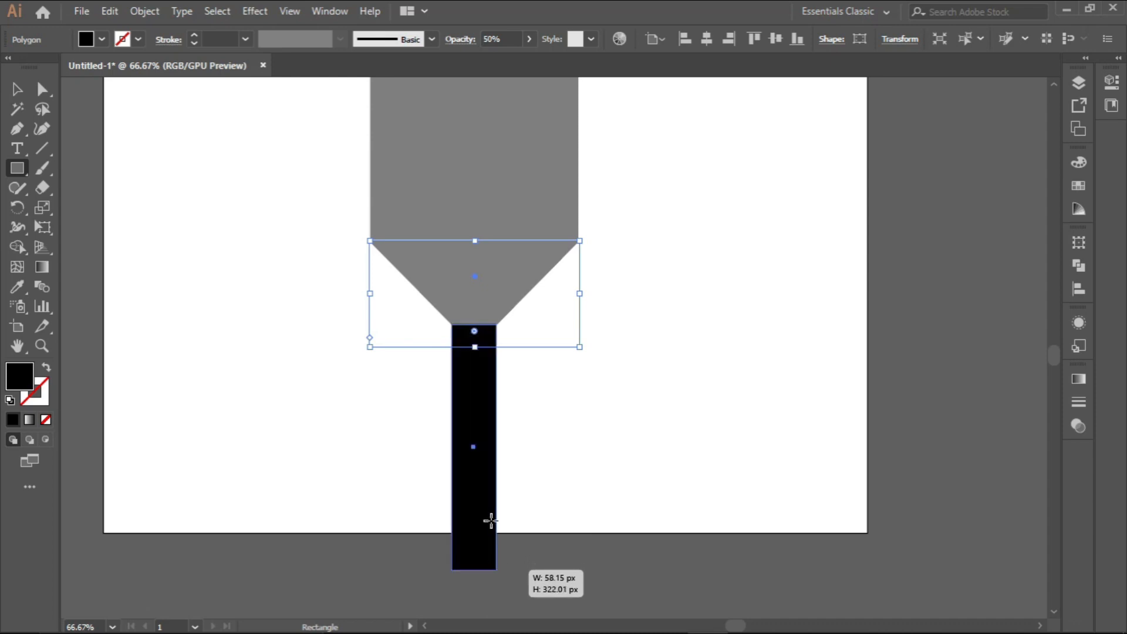
pyautogui.scroll(-2, 487, 520)
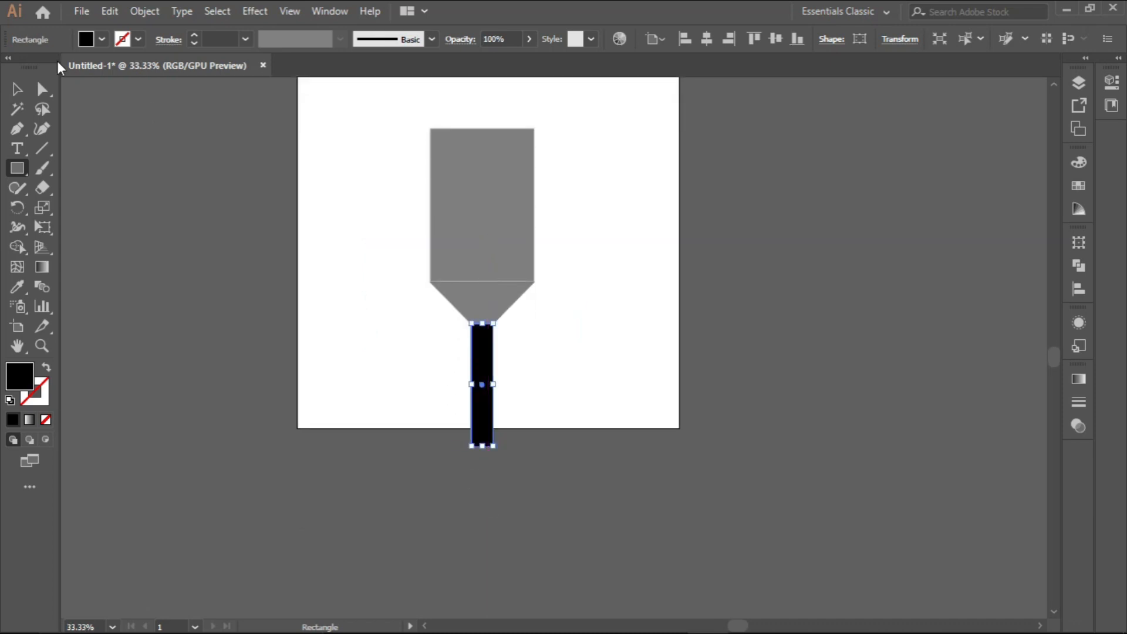
# Set the narrow neck rectangle's opacity to 50% and deselect it
pyautogui.click(16, 89)
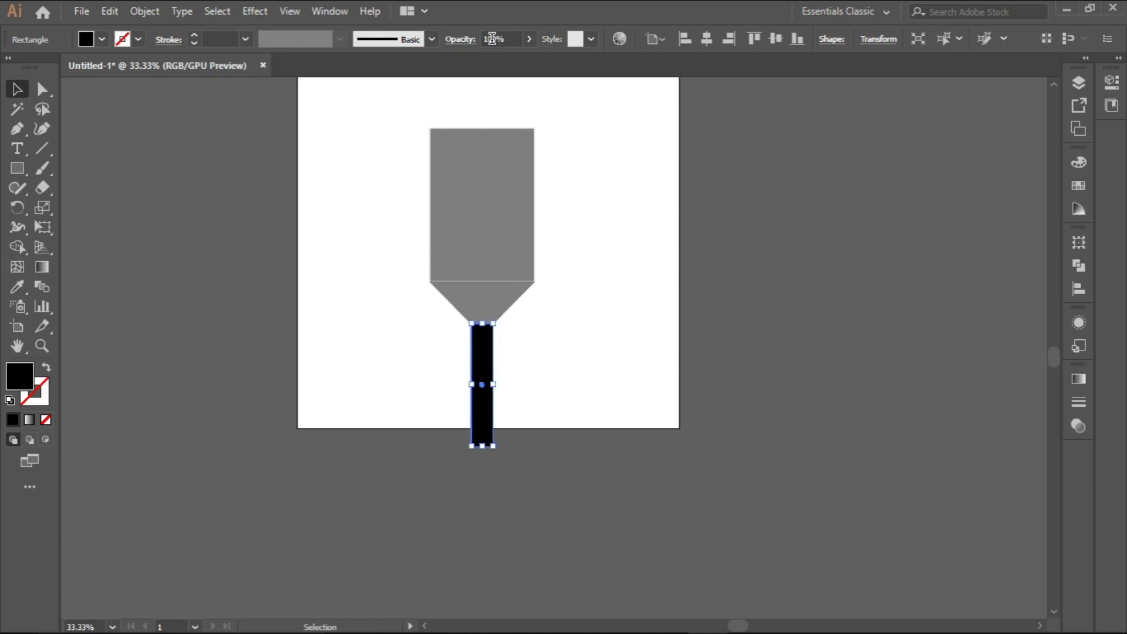
pyautogui.click(492, 38)
pyautogui.write('50')
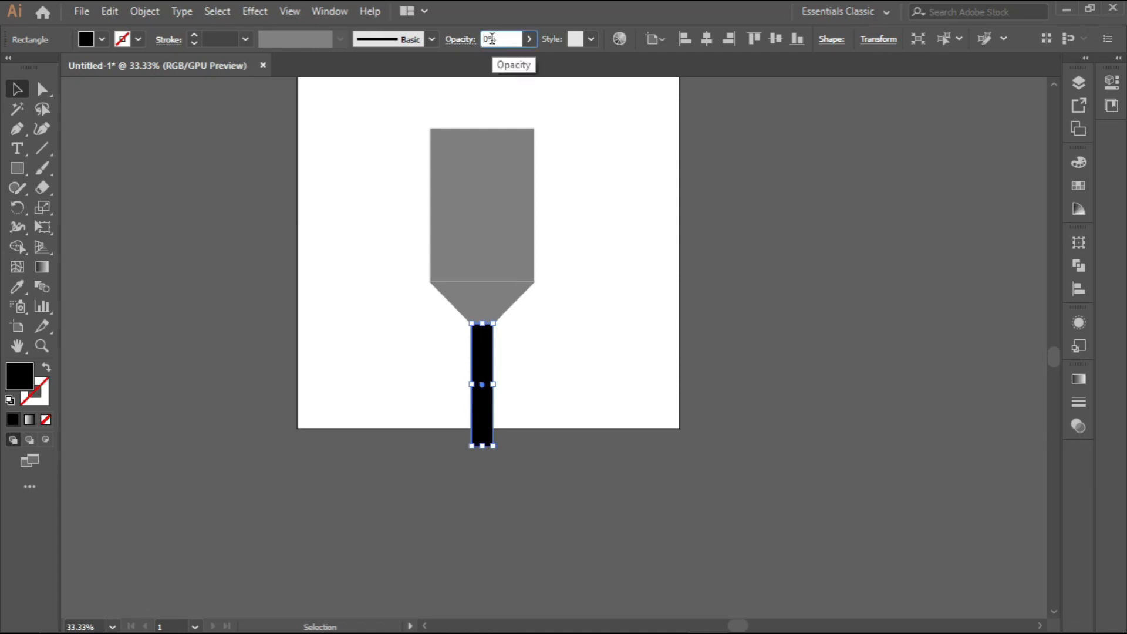
pyautogui.write('5')
pyautogui.press('Return')
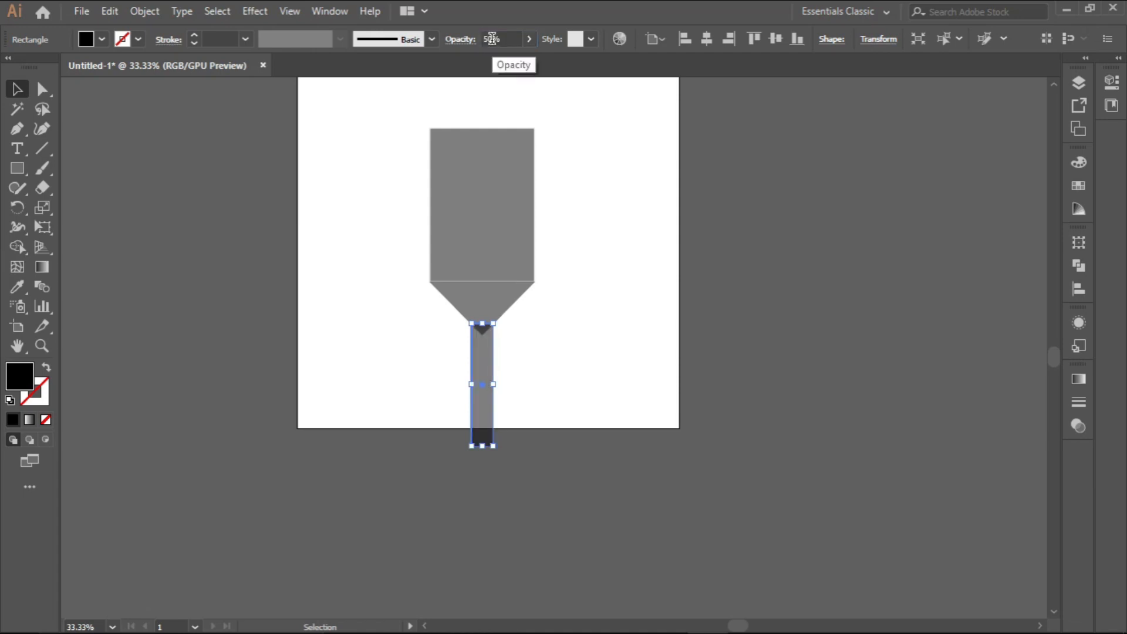
pyautogui.click(550, 317)
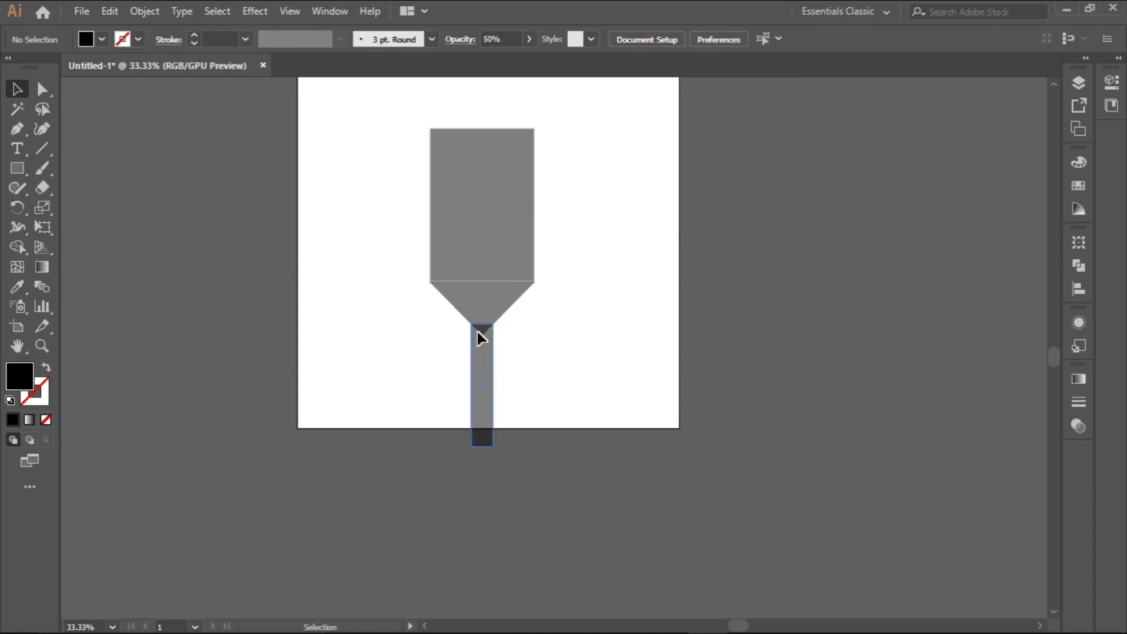
# Remove the stroke from the large head rectangle and deselect it
pyautogui.scroll(2, 483, 356)
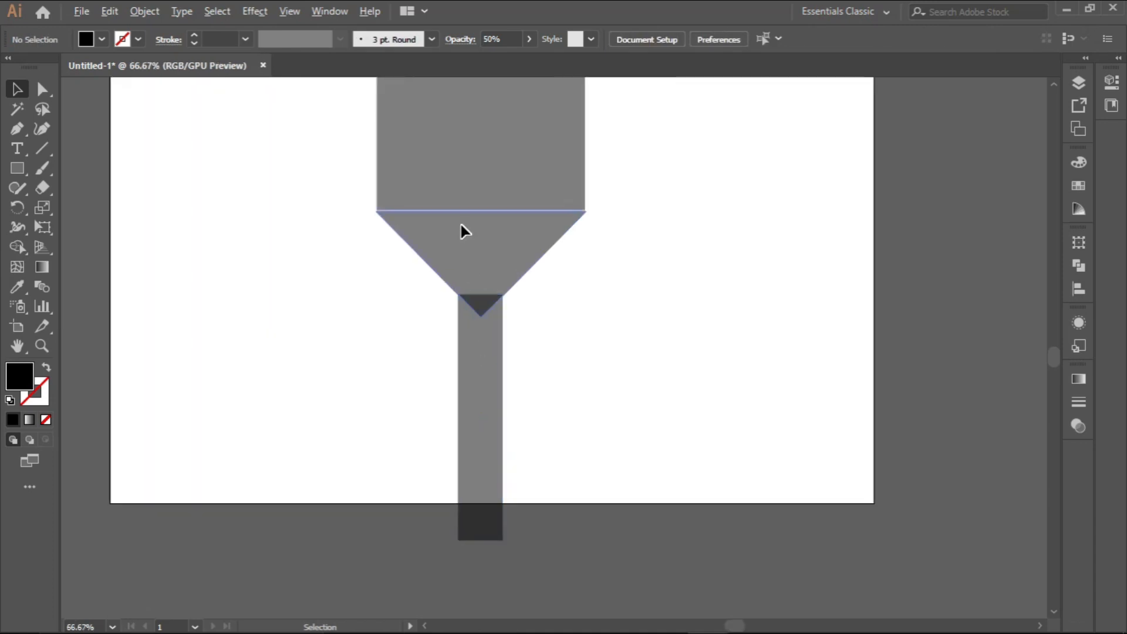
pyautogui.click(463, 202)
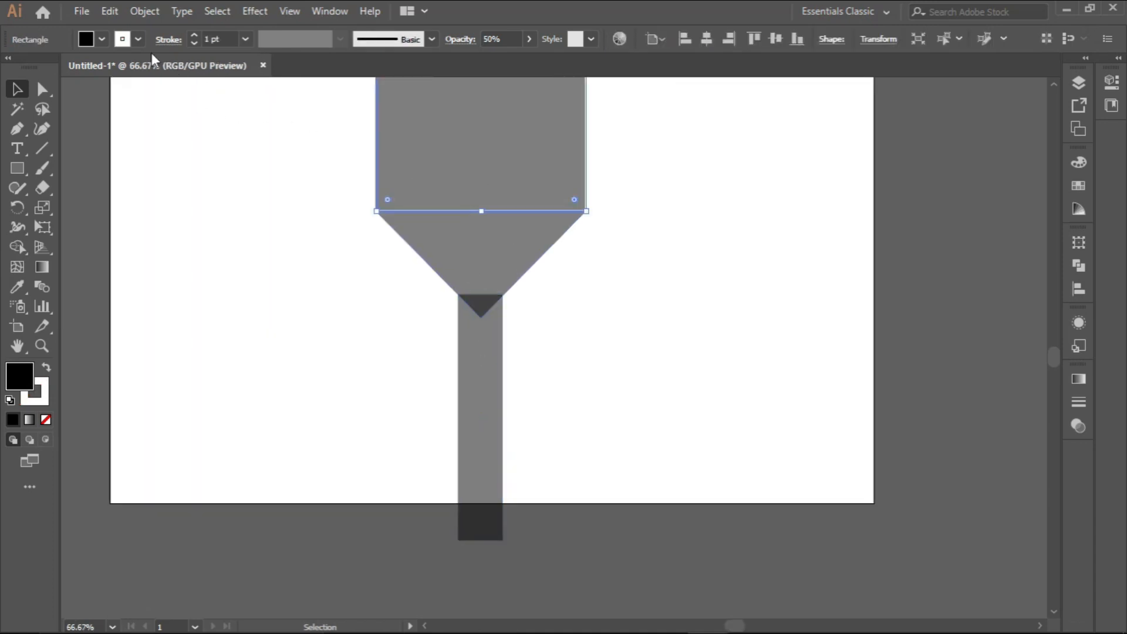
pyautogui.click(138, 39)
pyautogui.click(10, 66)
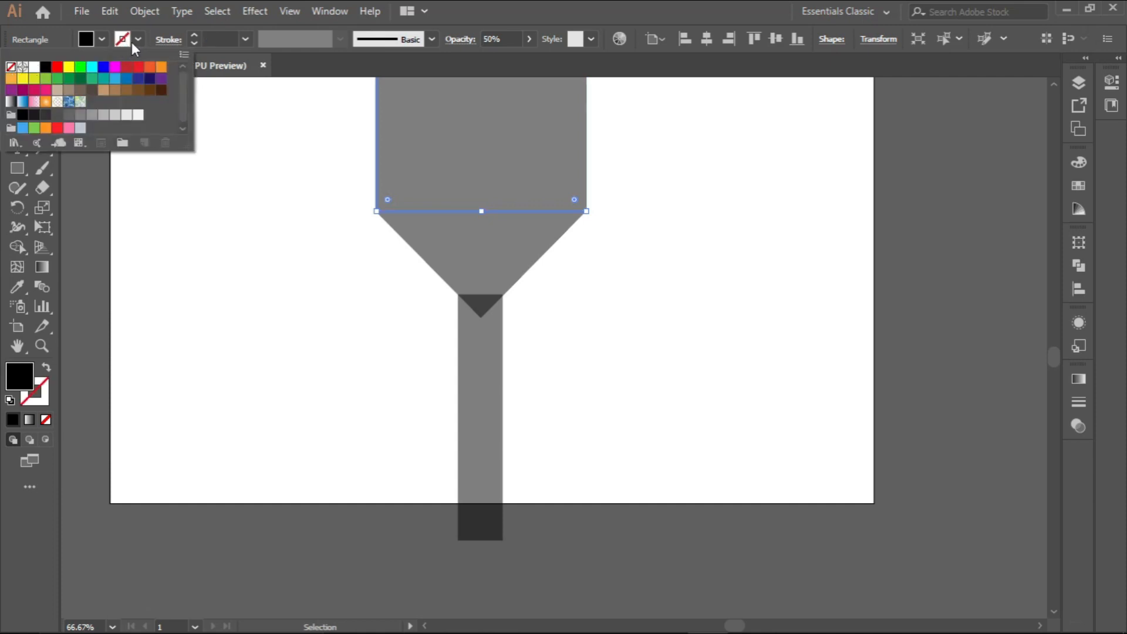
pyautogui.click(862, 329)
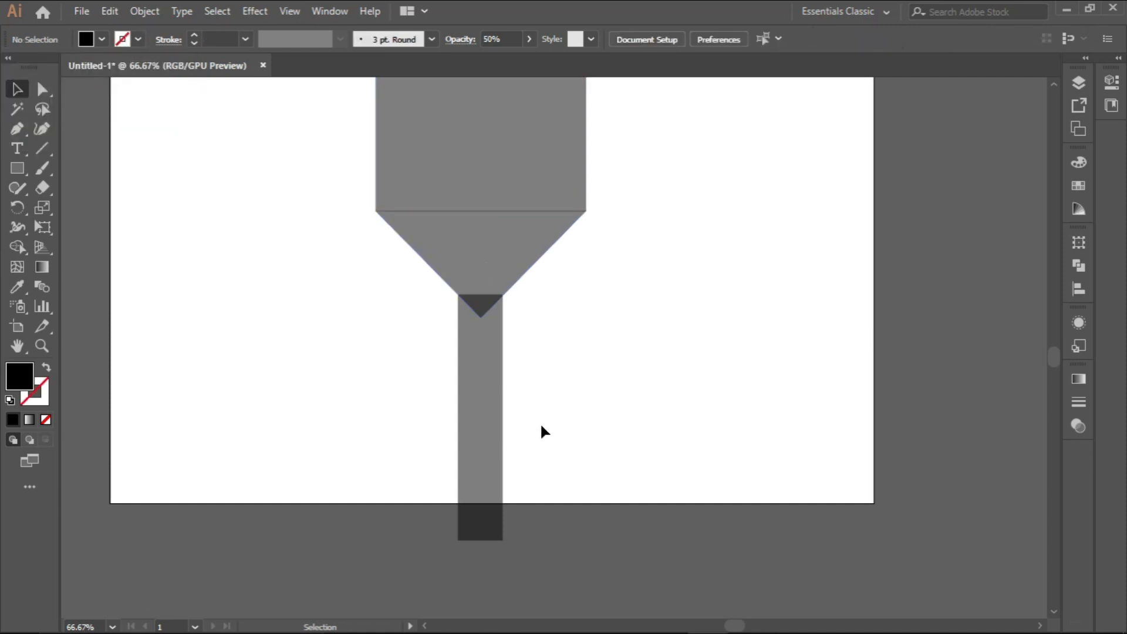
# Select the head rectangle, triangle and neck rectangle together and group them
pyautogui.scroll(-1, 544, 431)
pyautogui.scroll(-3, 473, 358)
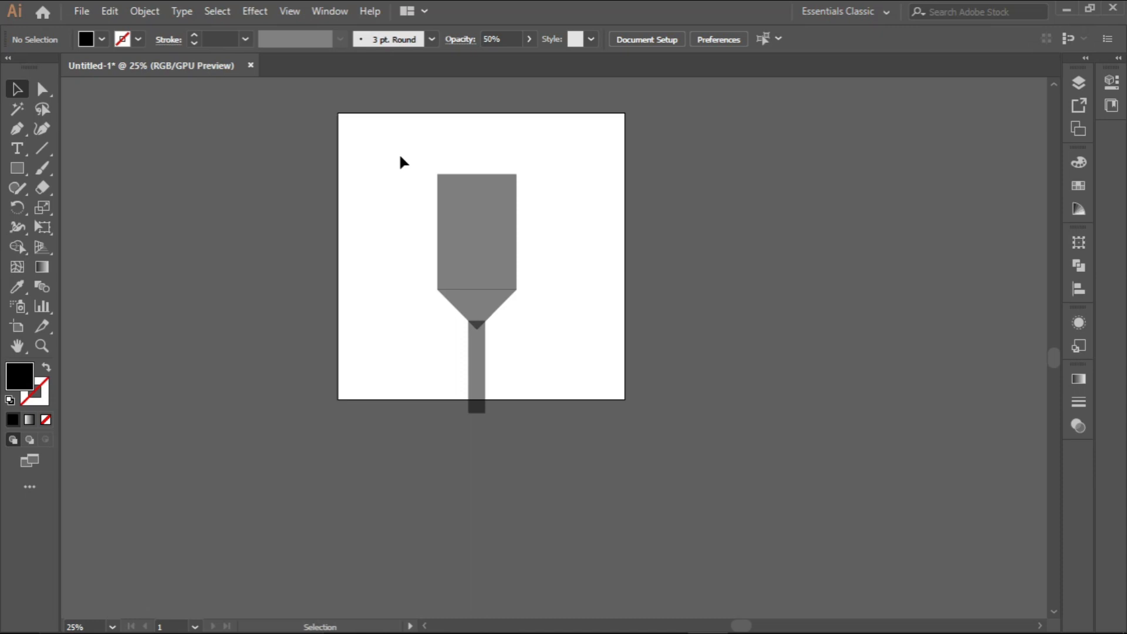
pyautogui.moveTo(399, 156)
pyautogui.mouseDown()
pyautogui.moveTo(531, 377)
pyautogui.moveTo(550, 450)
pyautogui.mouseUp()
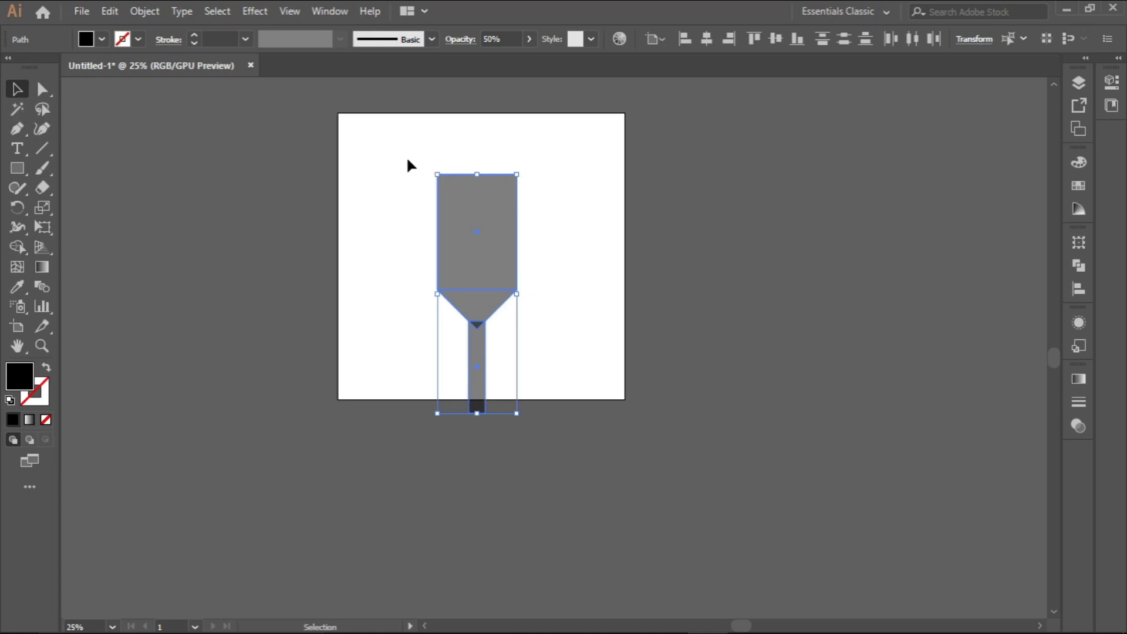
pyautogui.moveTo(406, 156)
pyautogui.mouseDown()
pyautogui.moveTo(537, 377)
pyautogui.moveTo(555, 447)
pyautogui.mouseUp()
pyautogui.press('a')
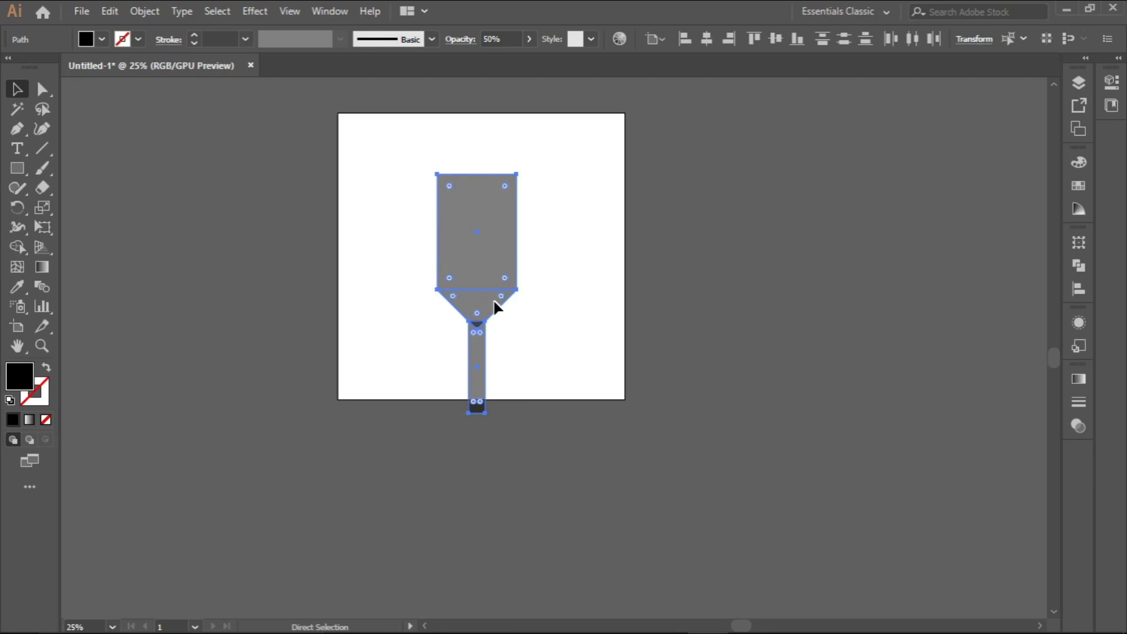
pyautogui.press('v')
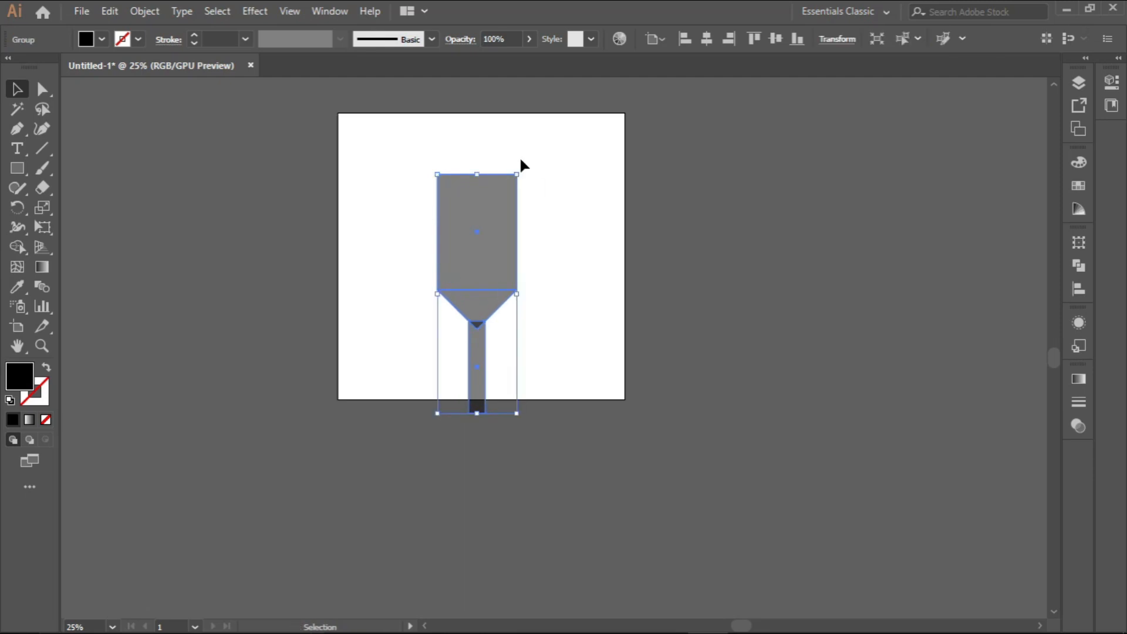
# Scale the group down proportionally to about half size and center it horizontally and vertically on the artboard
pyautogui.moveTo(519, 171); pyautogui.dragTo(499, 183)
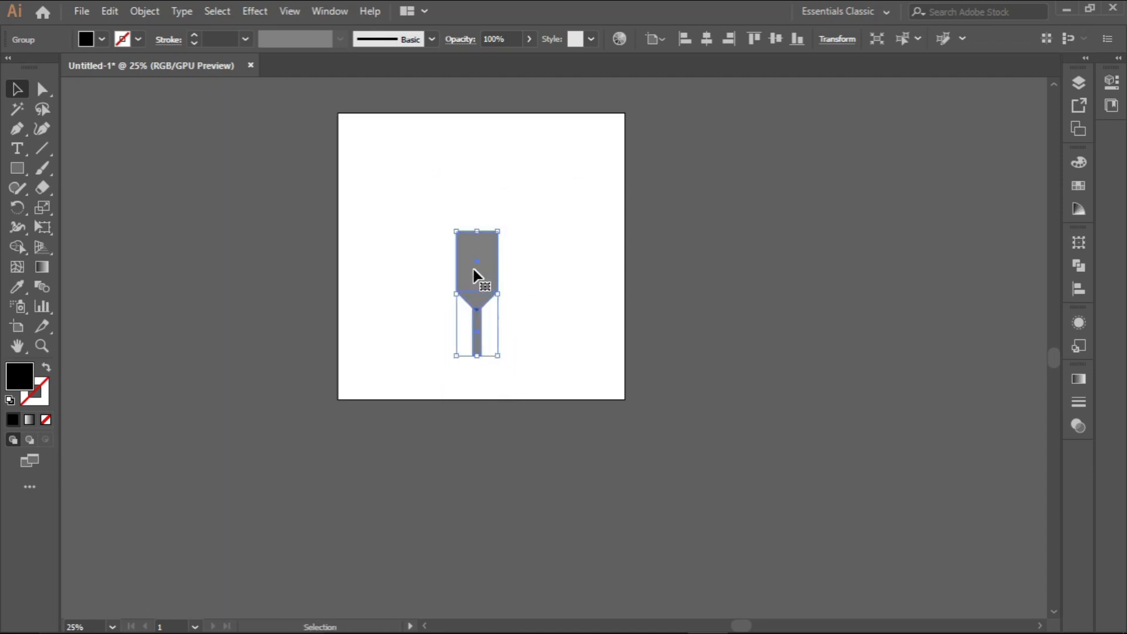
pyautogui.click(707, 41)
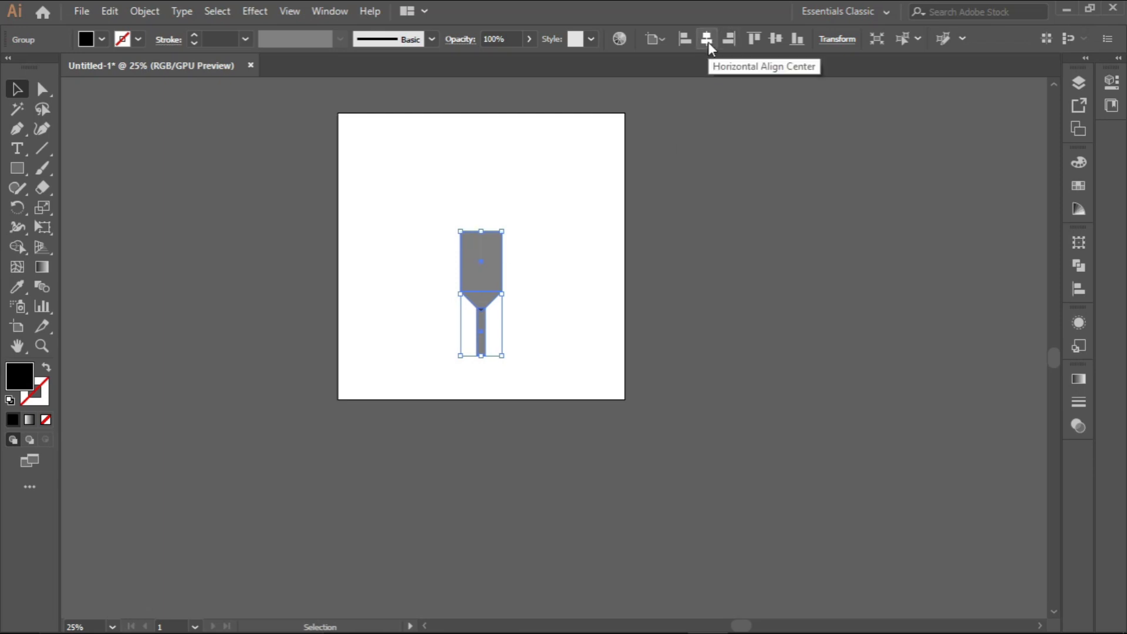
pyautogui.click(773, 39)
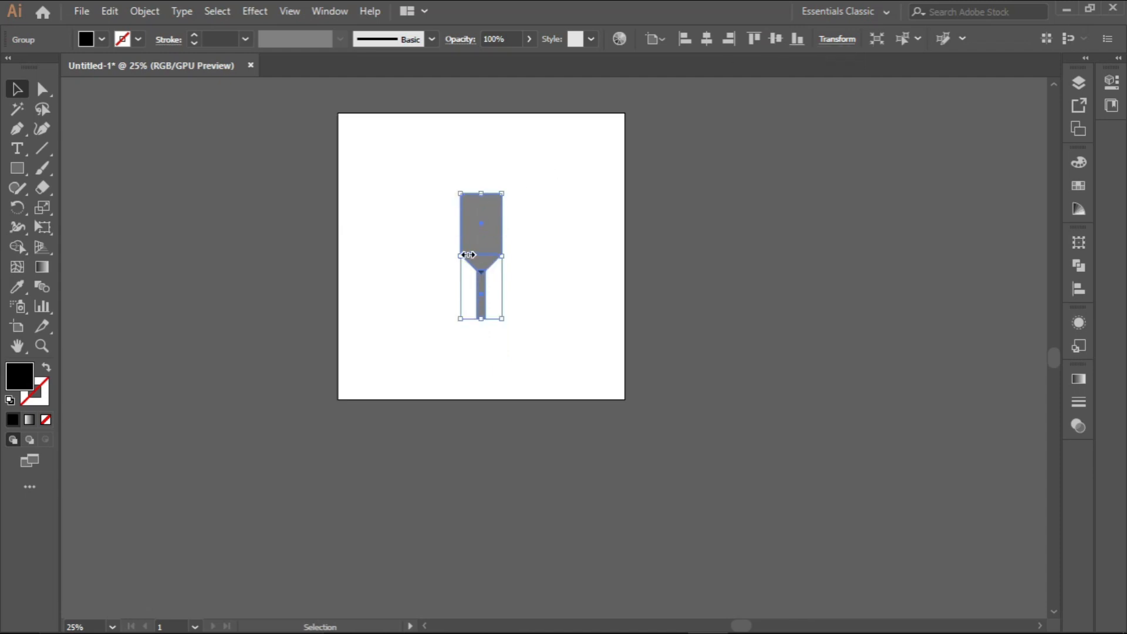
# Move the group straight up on the artboard to make room for a handle below the neck
pyautogui.scroll(2, 468, 253)
pyautogui.moveTo(471, 246); pyautogui.dragTo(471, 189)
pyautogui.scroll(-1, 479, 192)
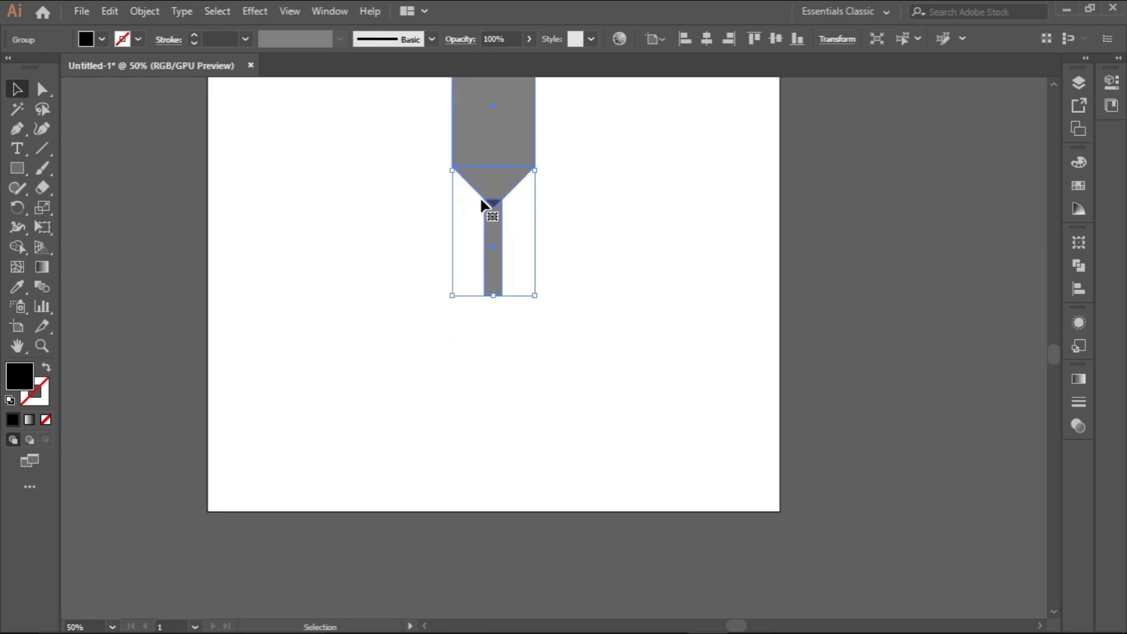
pyautogui.scroll(-2, 480, 197)
pyautogui.scroll(1, 506, 202)
pyautogui.scroll(1, 506, 202)
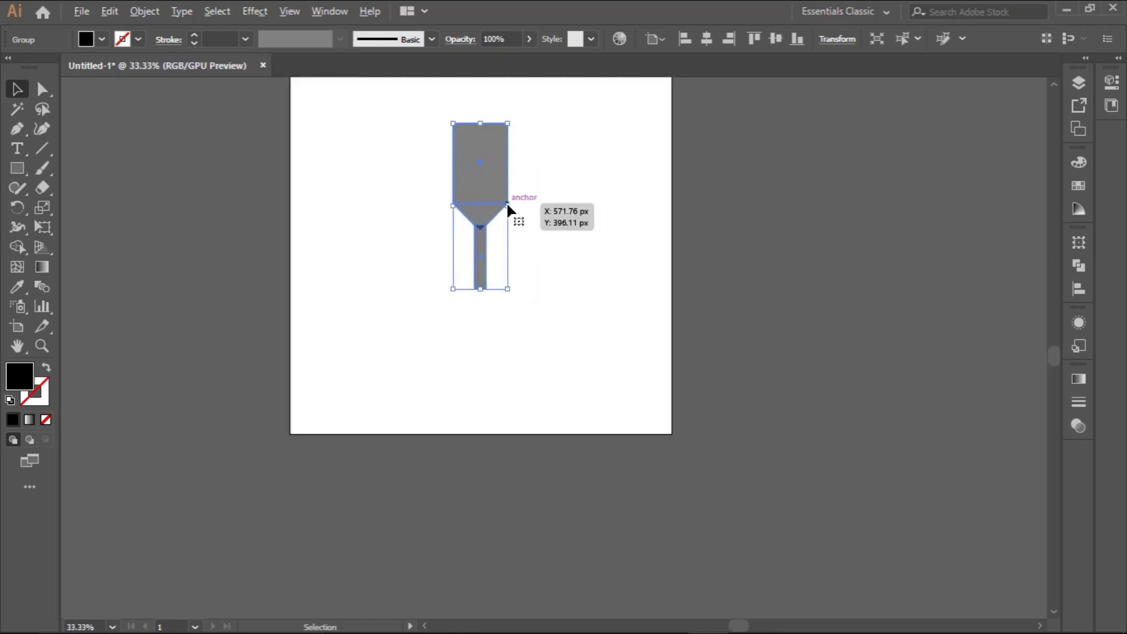
# Ungroup the spatula shapes and deselect them
pyautogui.click(549, 284)
pyautogui.click(480, 271)
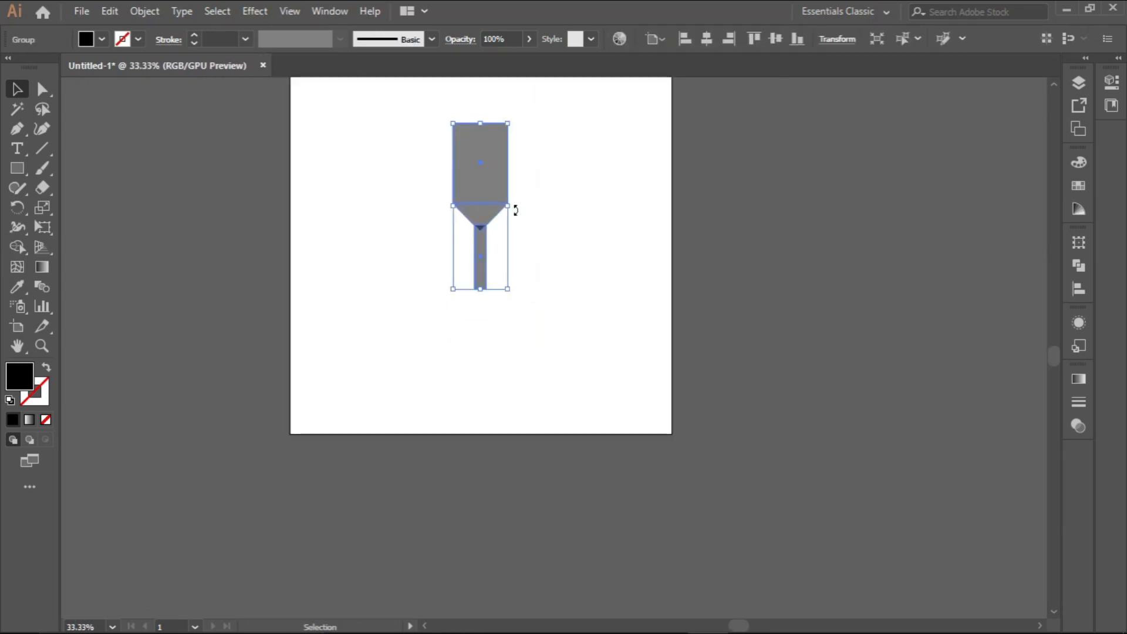
pyautogui.rightClick(485, 198)
pyautogui.click(539, 333)
pyautogui.click(512, 315)
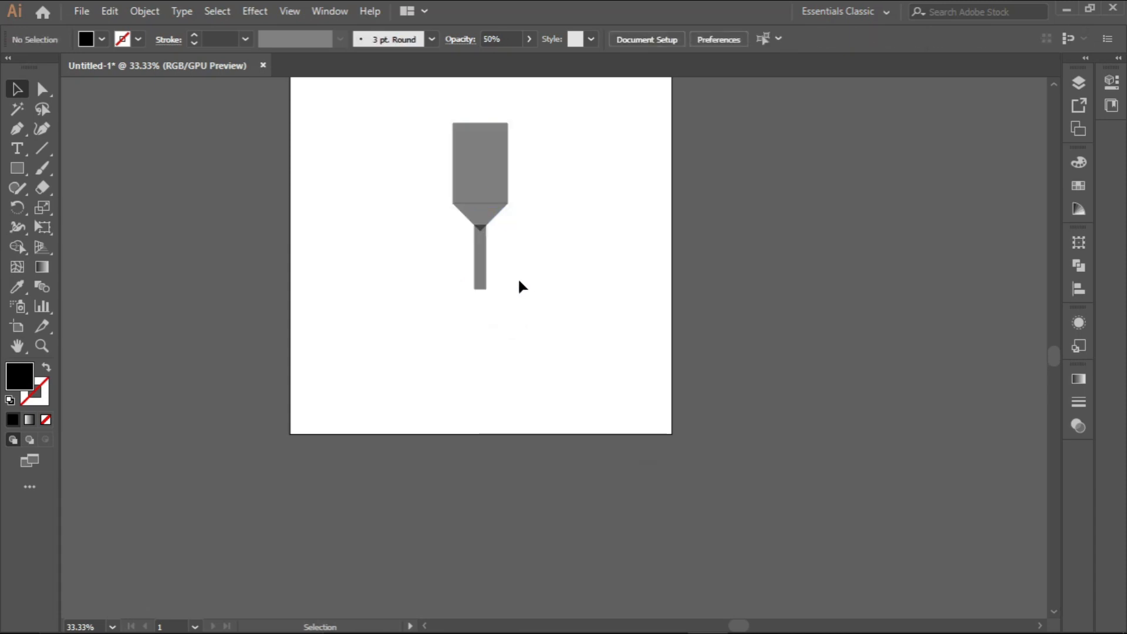
# Draw a black handle rectangle, slightly wider than the neck, extending downward from the neck's lower edge
pyautogui.click(17, 170)
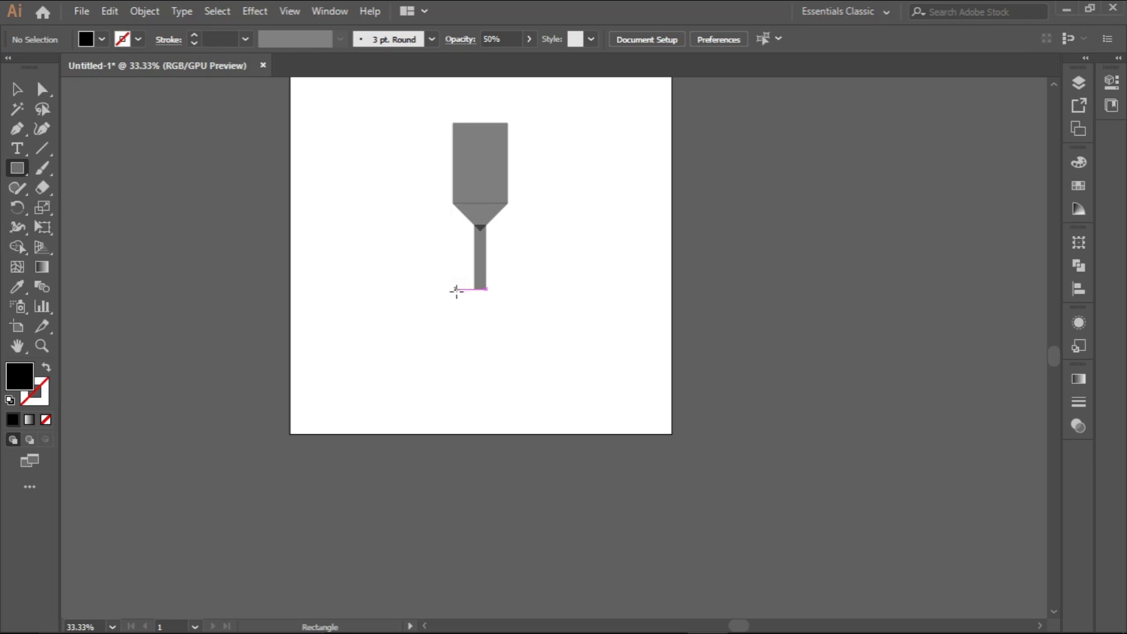
pyautogui.scroll(1, 457, 296)
pyautogui.scroll(1, 460, 287)
pyautogui.scroll(-2, 473, 279)
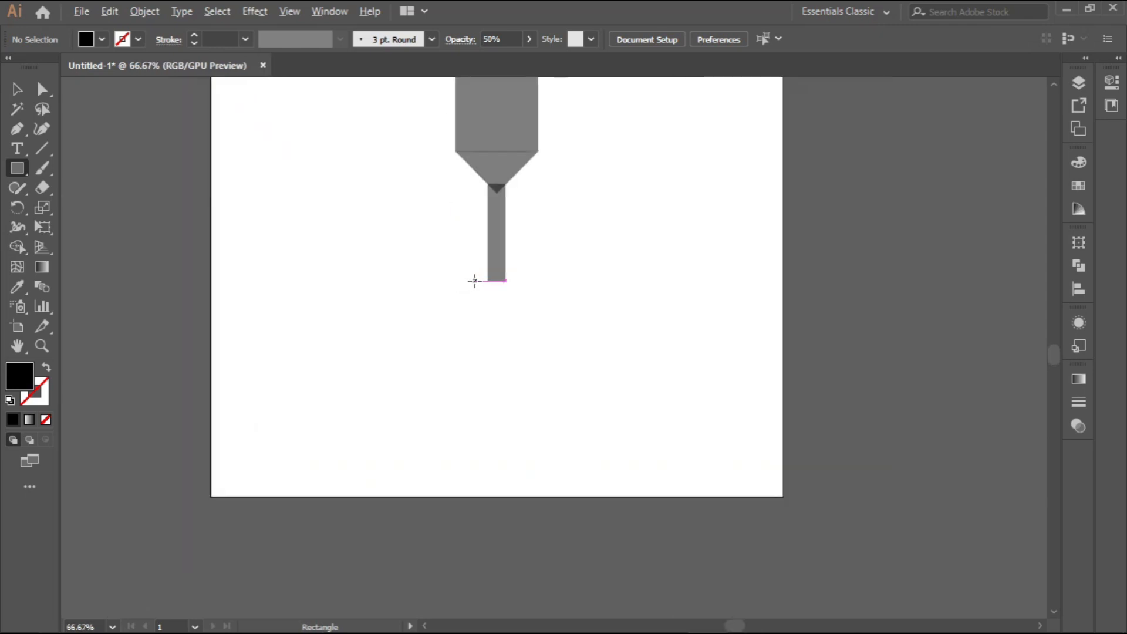
pyautogui.scroll(1, 477, 280)
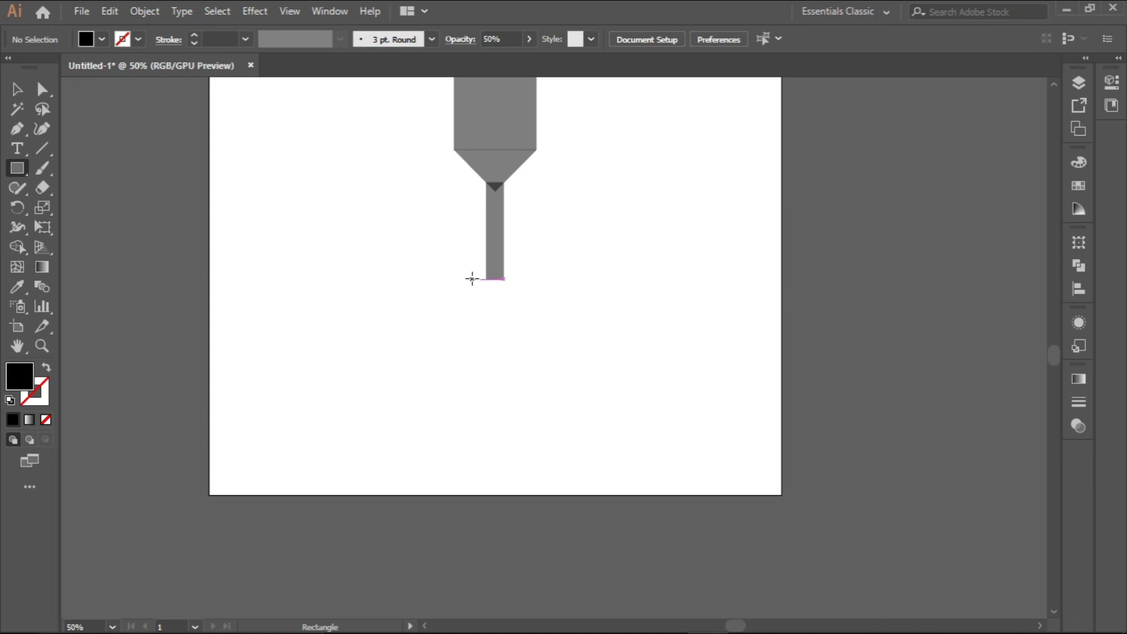
pyautogui.click(472, 278)
pyautogui.click(577, 354)
pyautogui.moveTo(479, 280); pyautogui.dragTo(510, 419)
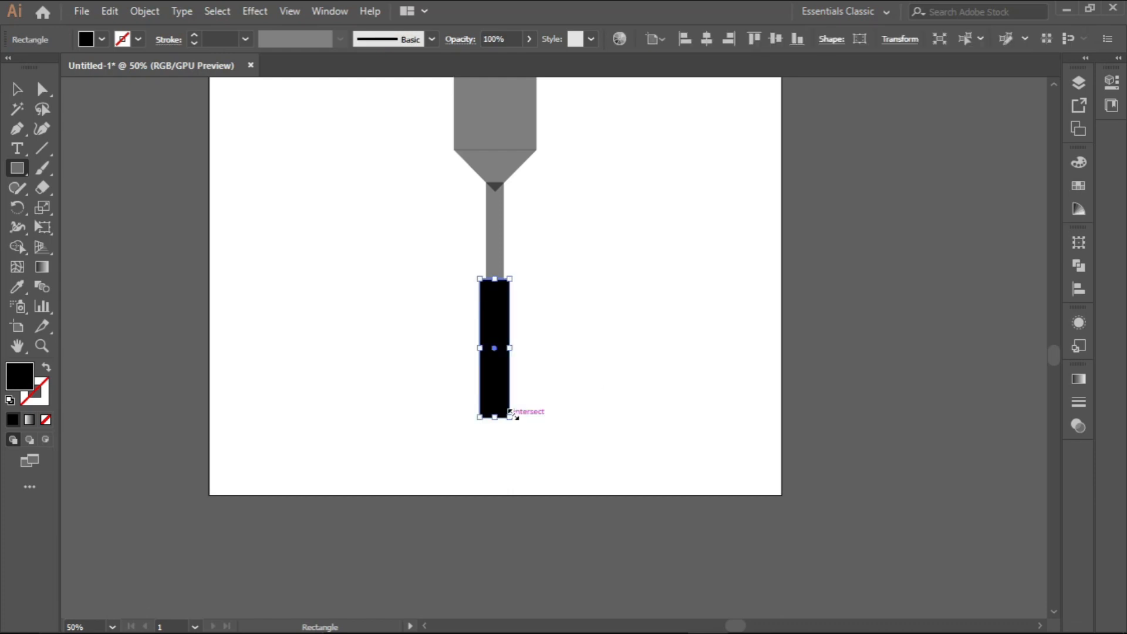
# Shorten the neck rectangle from its lower edge to leave a small gap above the handle
pyautogui.click(16, 89)
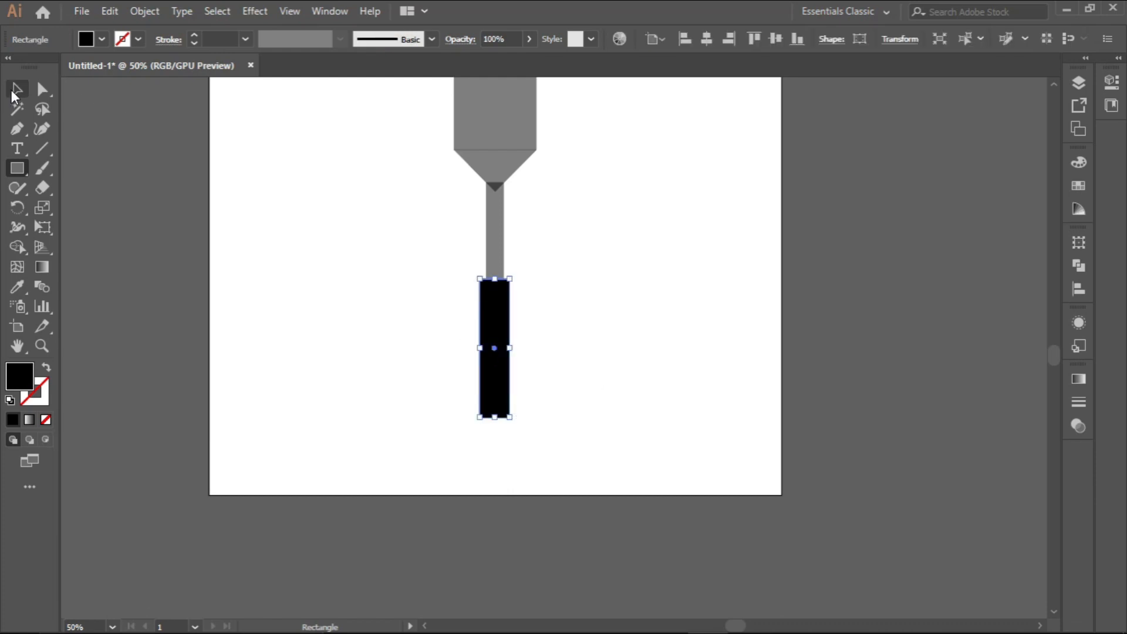
pyautogui.click(540, 295)
pyautogui.scroll(2, 498, 301)
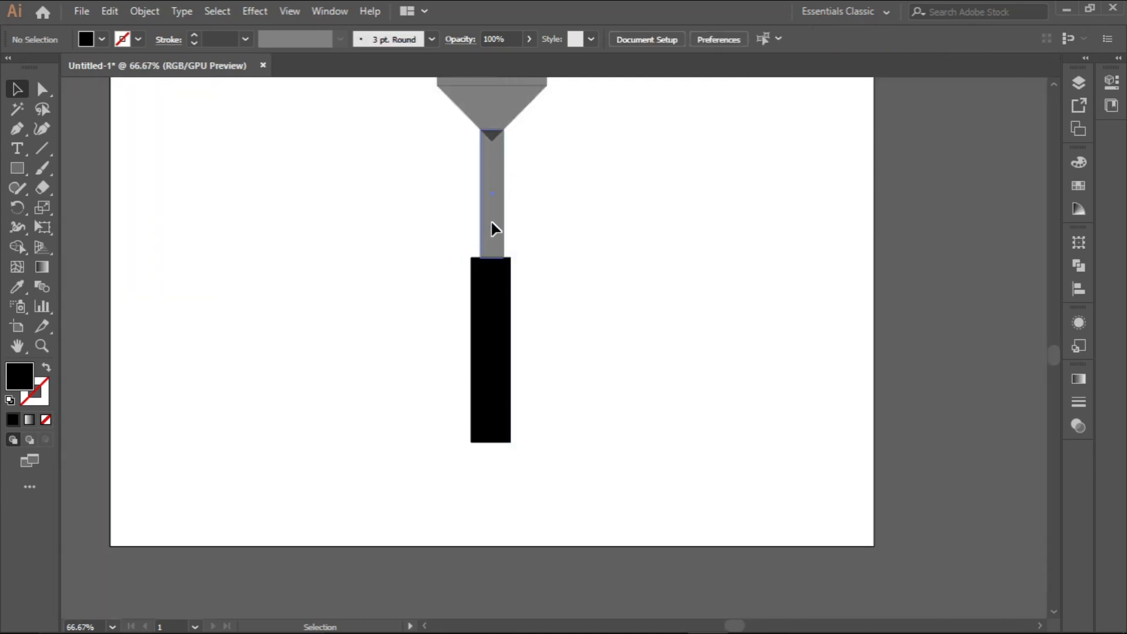
pyautogui.click(491, 235)
pyautogui.scroll(2, 490, 246)
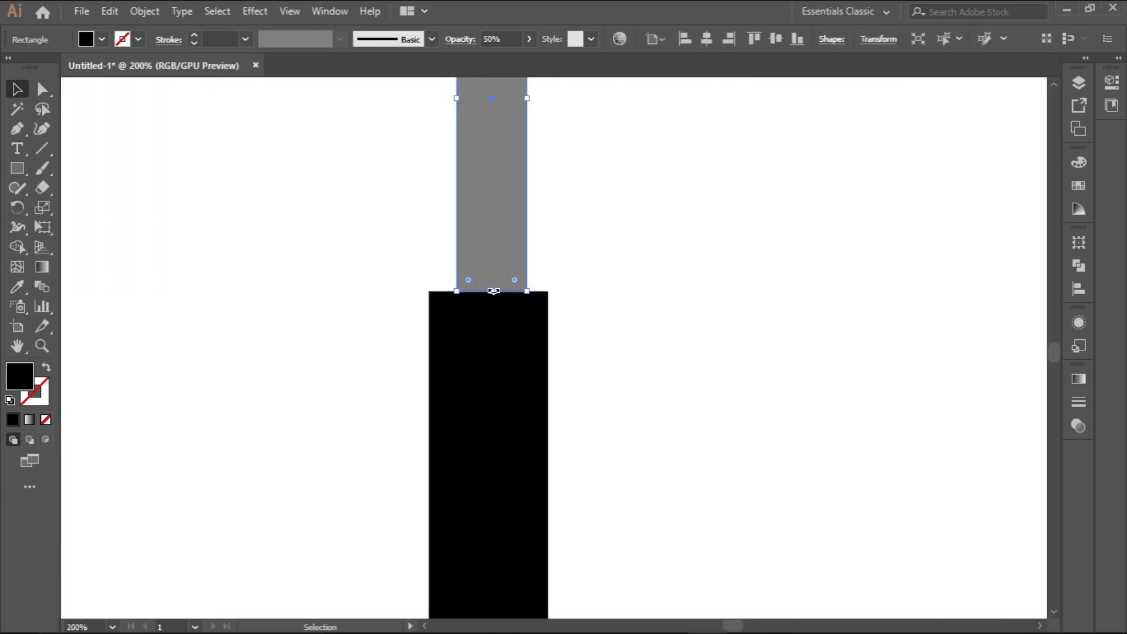
pyautogui.moveTo(492, 290); pyautogui.dragTo(488, 273)
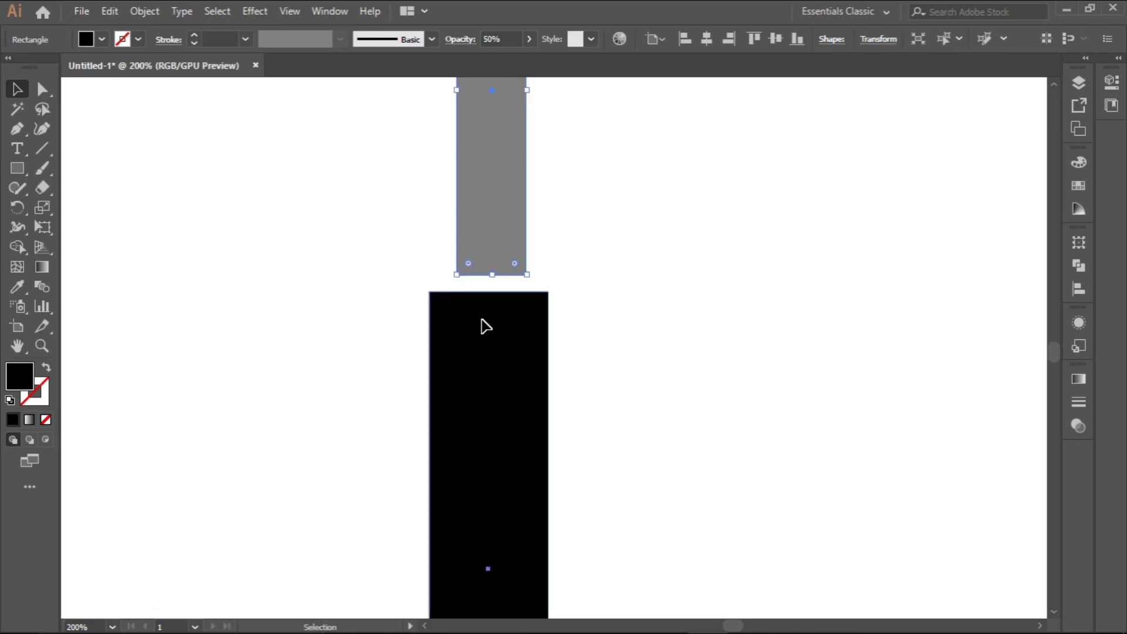
# Move the black handle rectangle up until it meets the neck's lower edge, and deselect it
pyautogui.moveTo(483, 326); pyautogui.dragTo(485, 311)
pyautogui.hotkey('ctrl', '0')
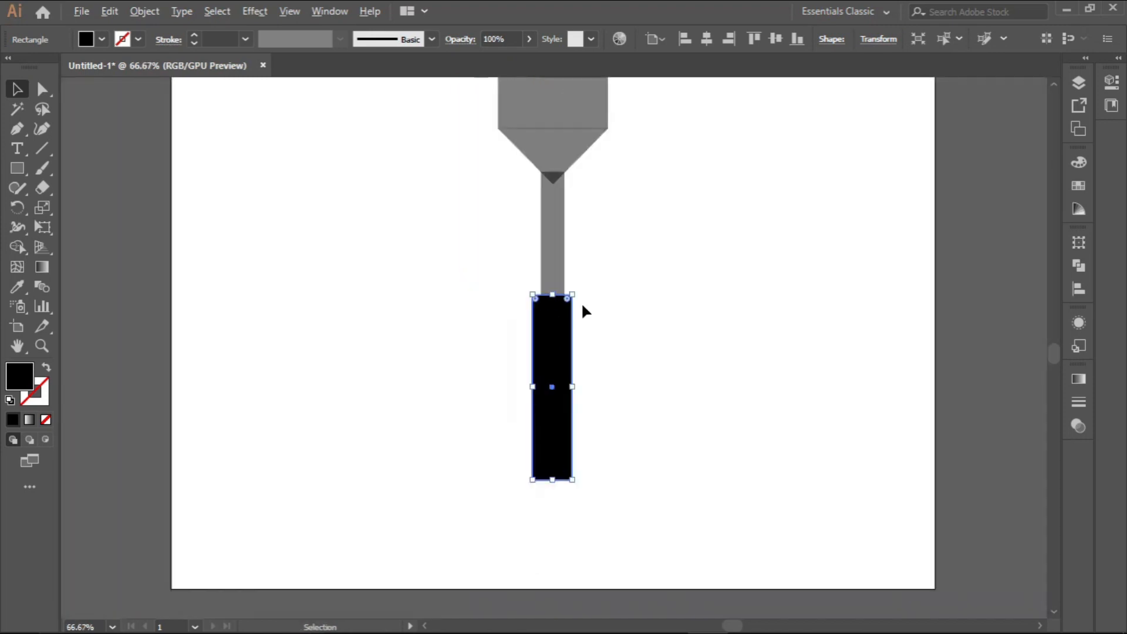
pyautogui.scroll(-2, 589, 295)
pyautogui.click(704, 312)
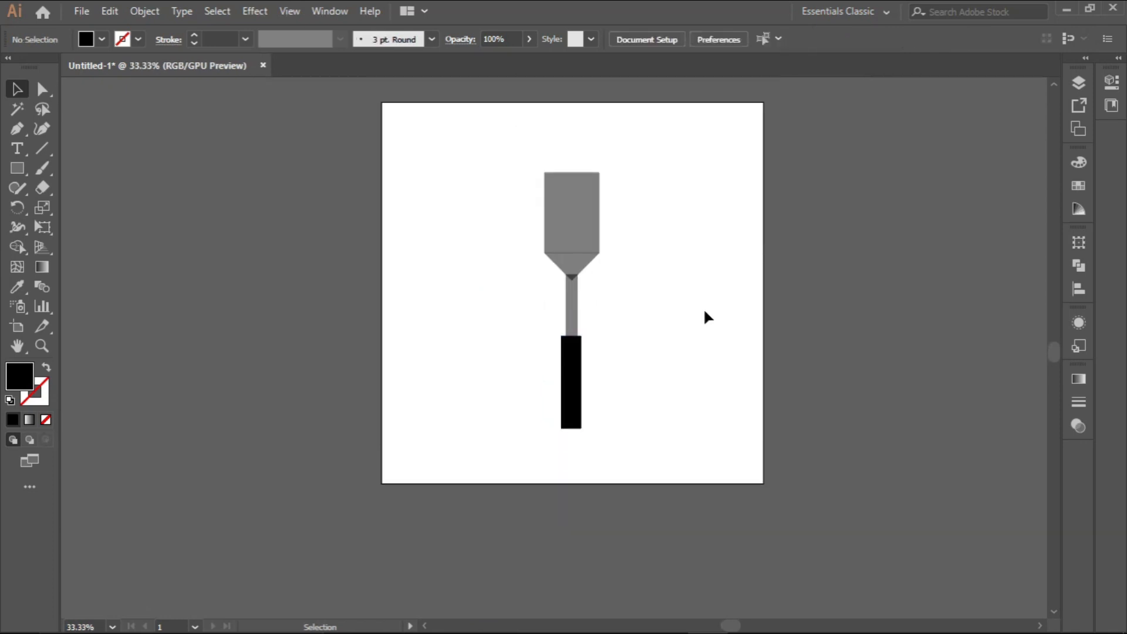
# Examine the handle, the head rectangle and the tapered polygon as separate shapes
pyautogui.click(572, 379)
pyautogui.scroll(1, 589, 360)
pyautogui.scroll(1, 589, 355)
pyautogui.scroll(-1, 588, 355)
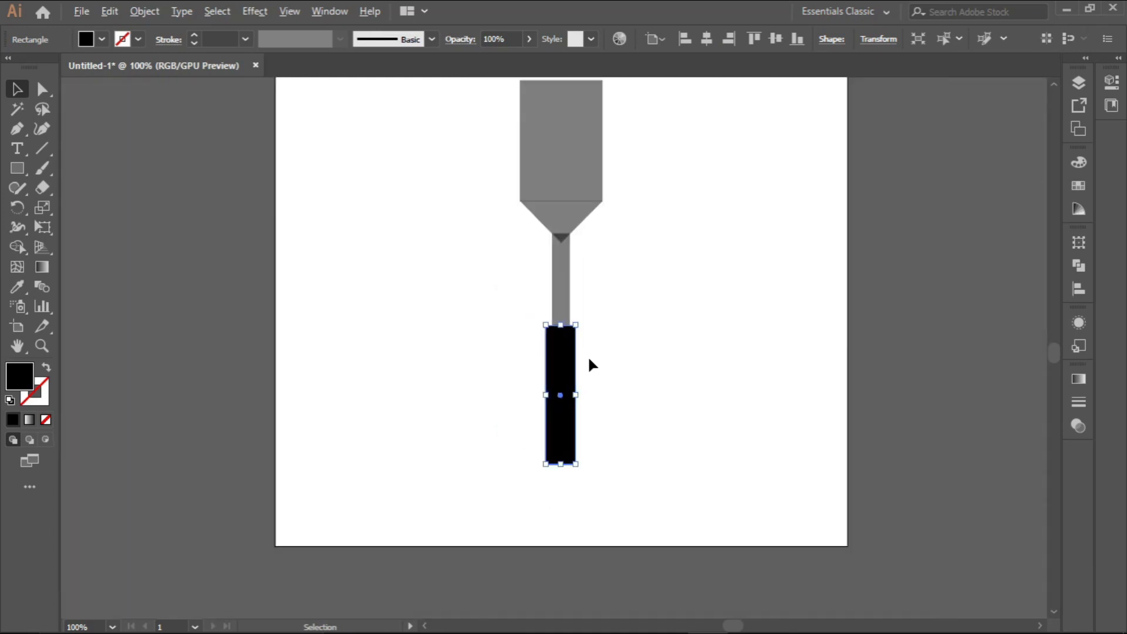
pyautogui.scroll(-2, 586, 355)
pyautogui.scroll(4, 566, 287)
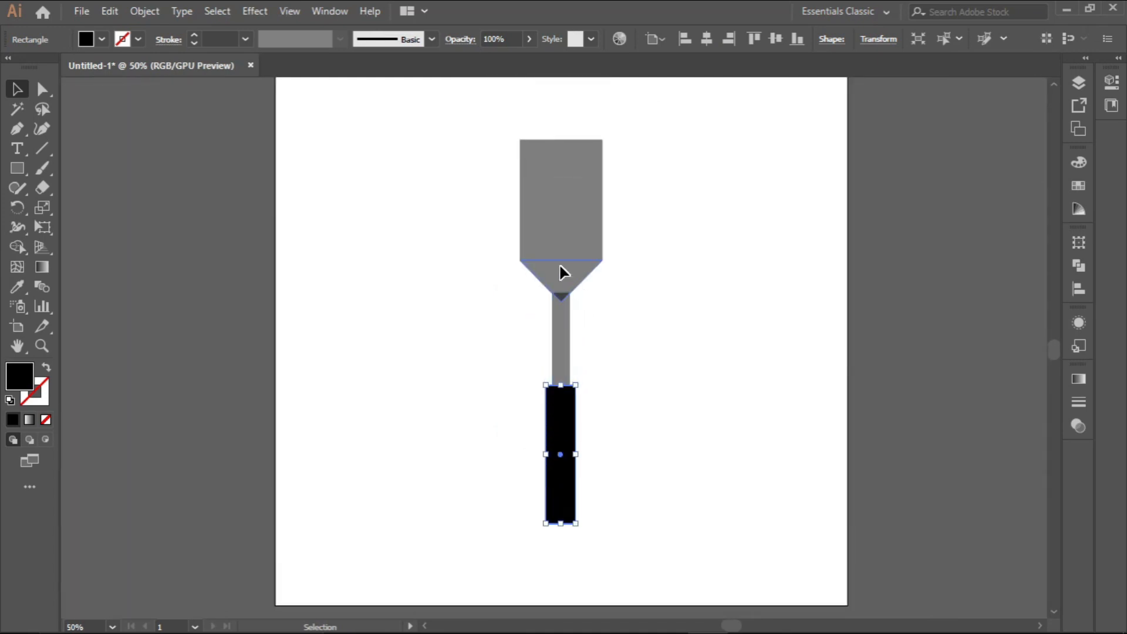
pyautogui.click(550, 232)
pyautogui.click(562, 284)
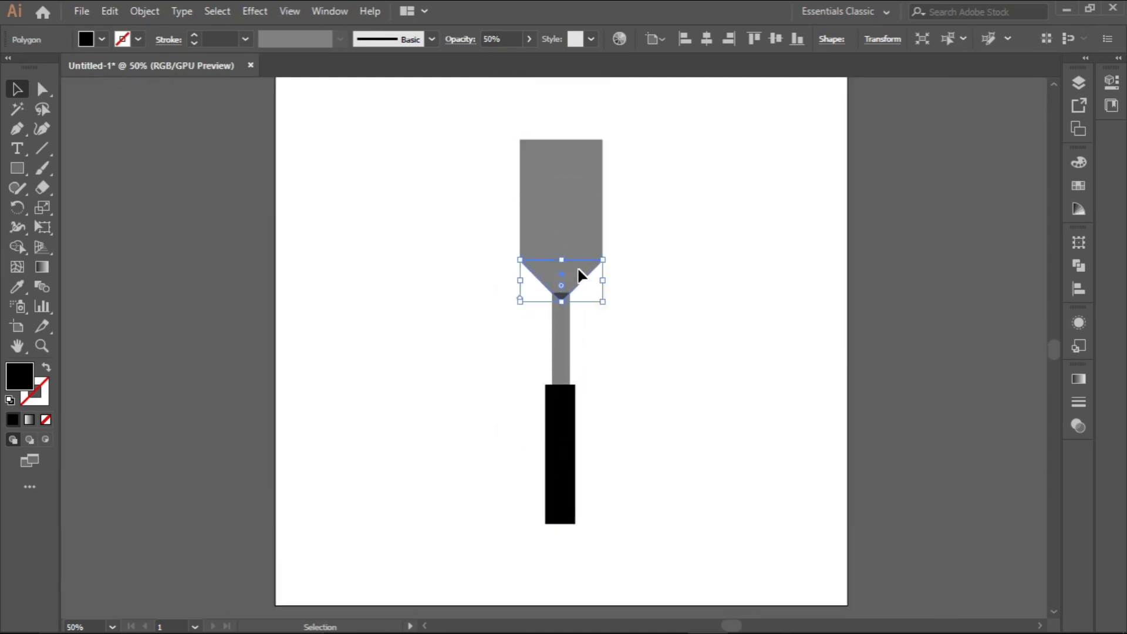
pyautogui.click(624, 248)
pyautogui.click(550, 240)
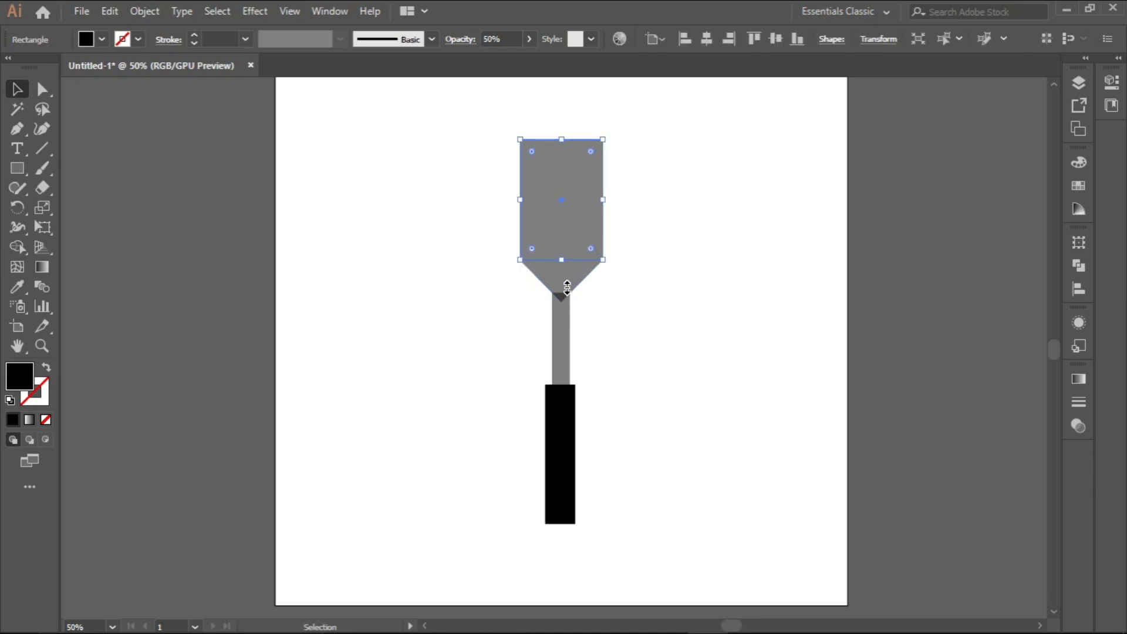
pyautogui.click(566, 291)
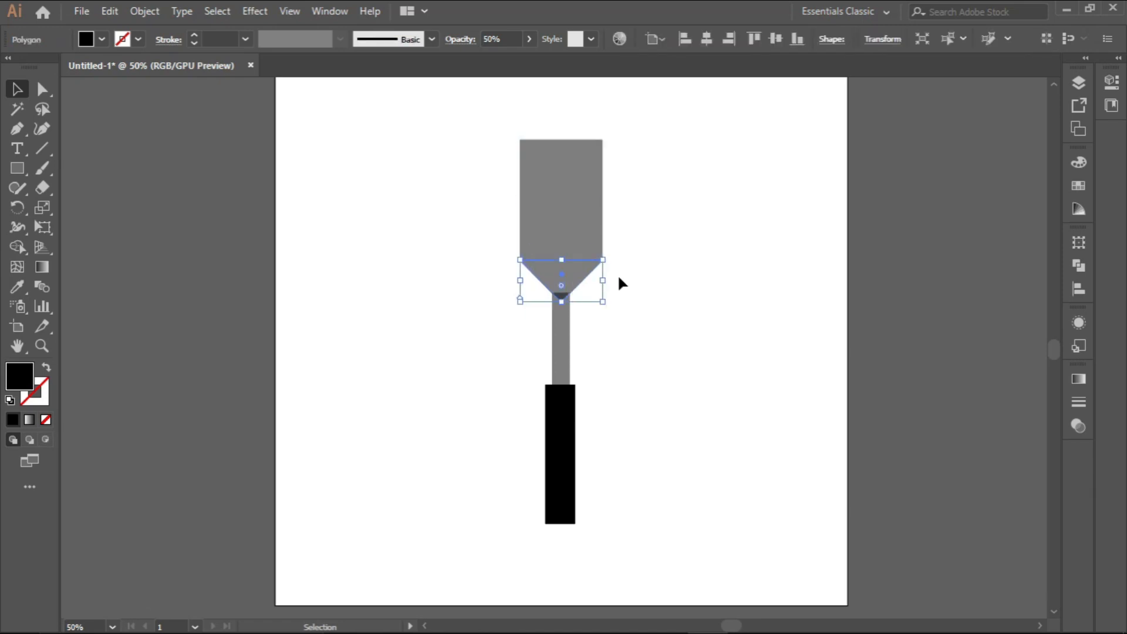
pyautogui.click(475, 128)
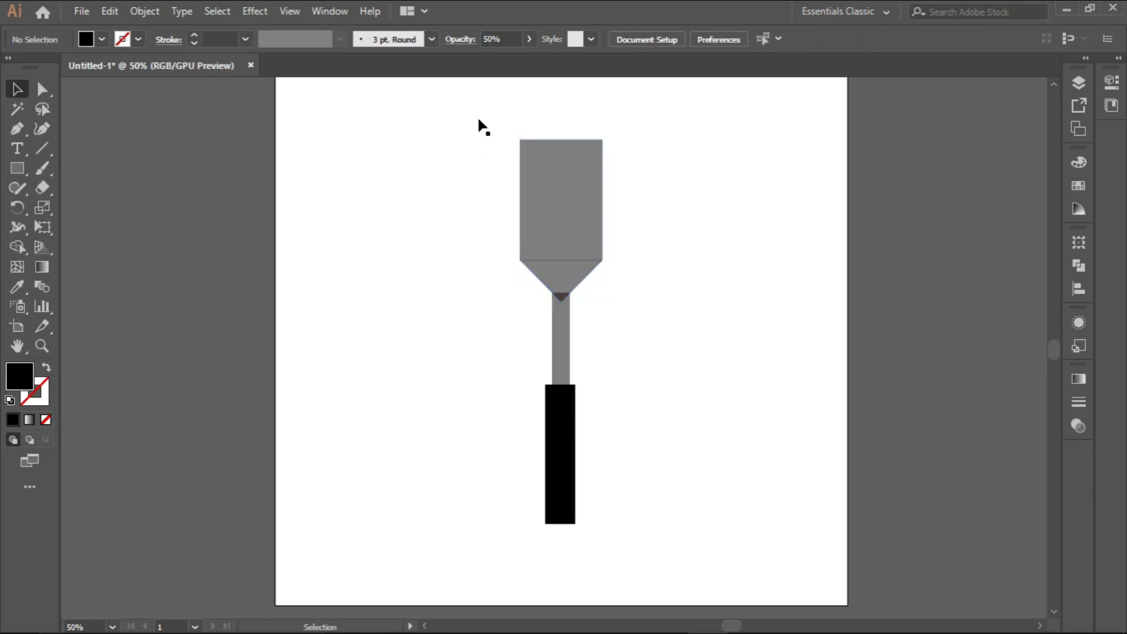
# Unite the head rectangle and the tapered polygon below it into one shape with Pathfinder
pyautogui.moveTo(479, 119); pyautogui.dragTo(595, 278)
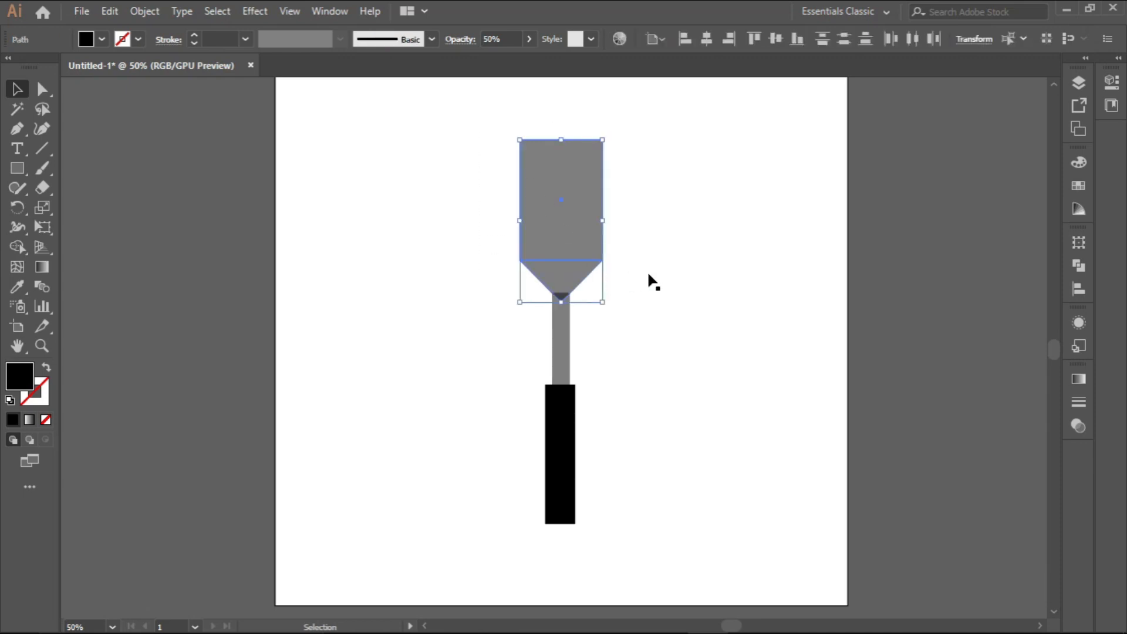
pyautogui.click(1080, 265)
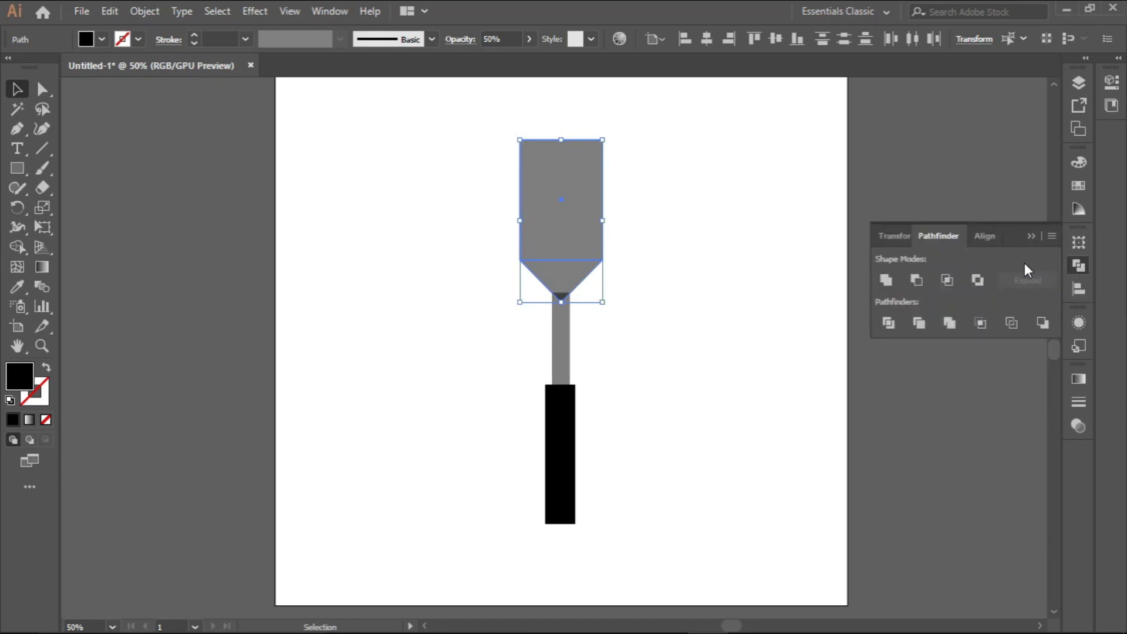
pyautogui.click(1082, 267)
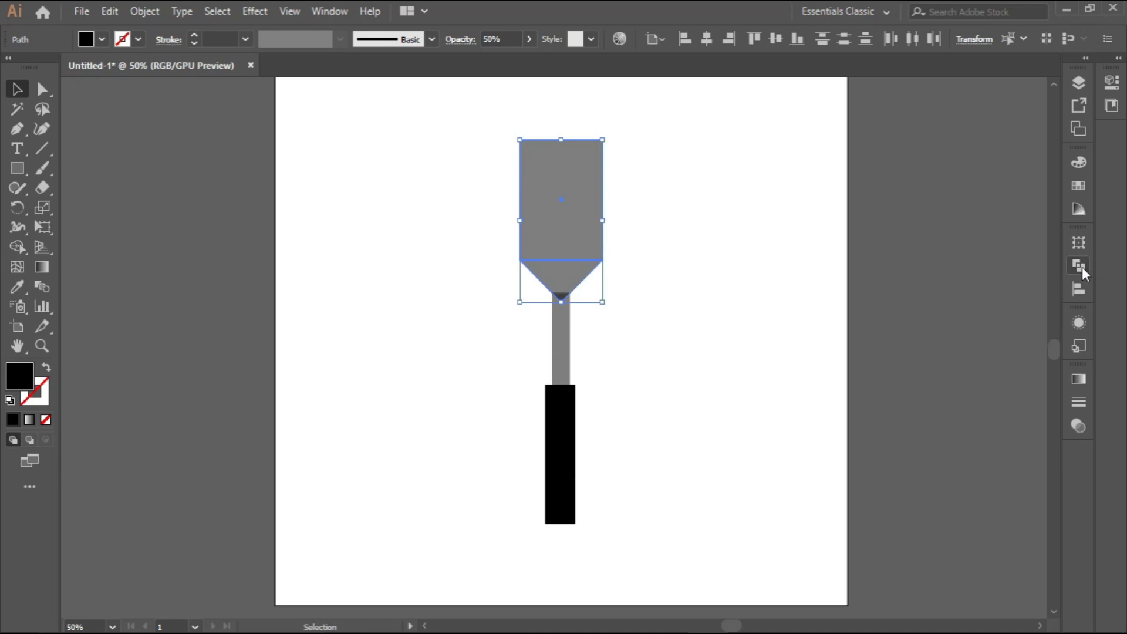
pyautogui.click(318, 13)
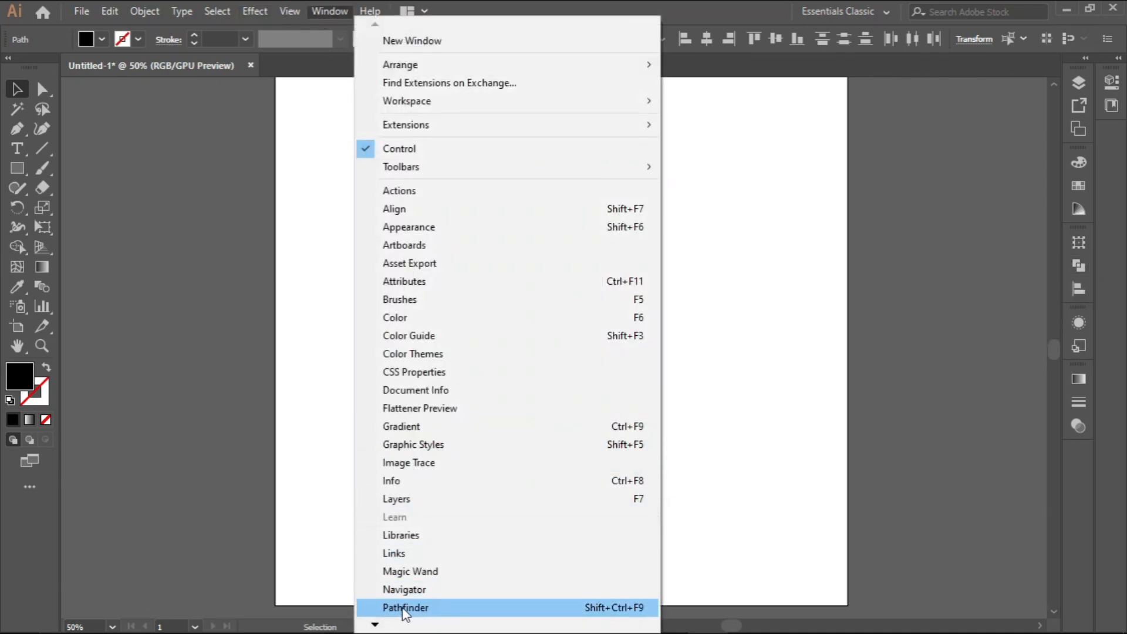
pyautogui.click(435, 611)
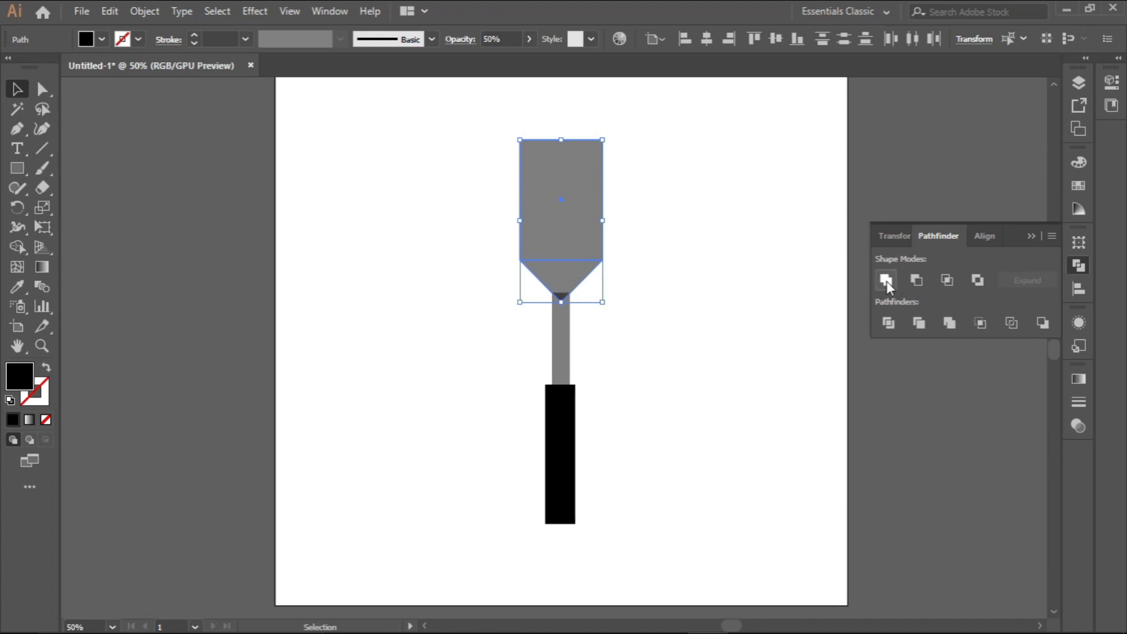
pyautogui.click(489, 171)
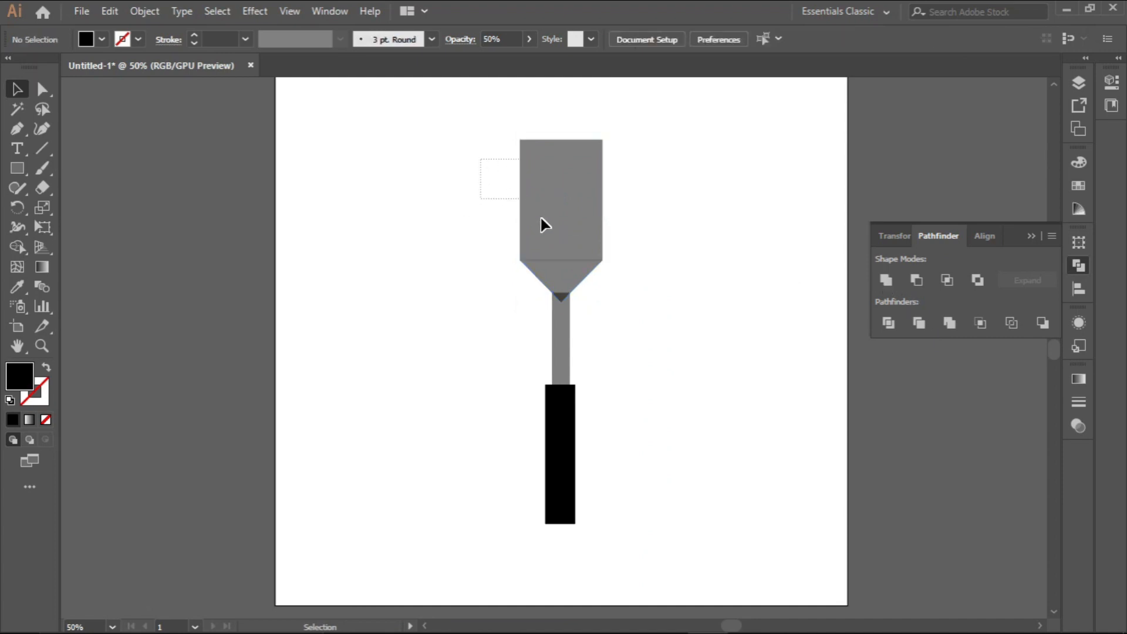
pyautogui.moveTo(540, 225); pyautogui.dragTo(583, 273)
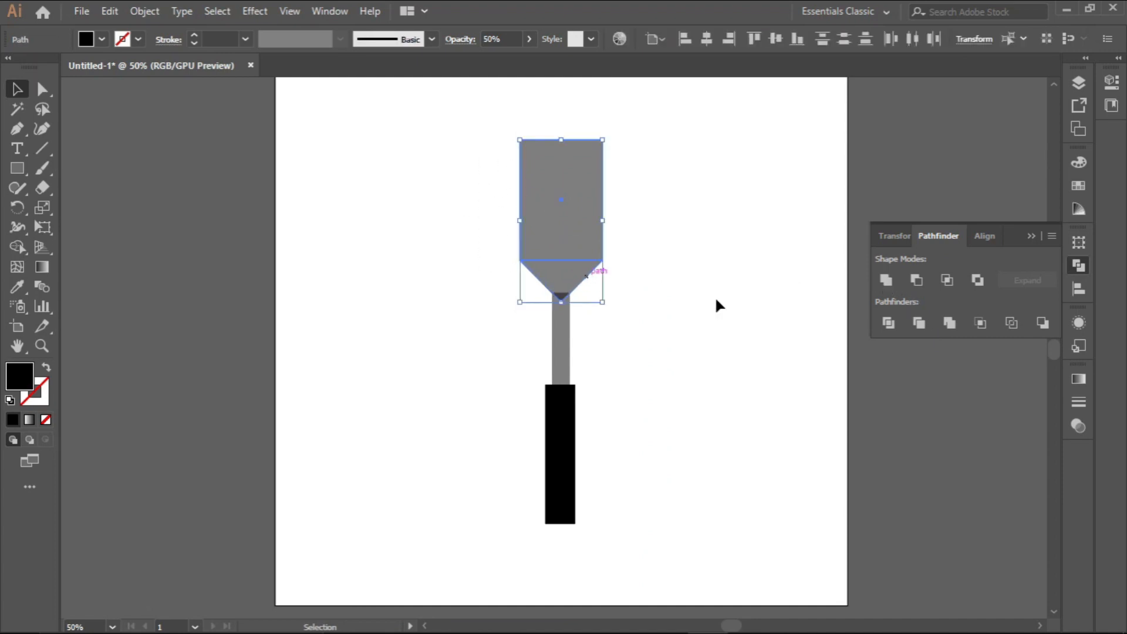
pyautogui.click(886, 282)
pyautogui.click(703, 249)
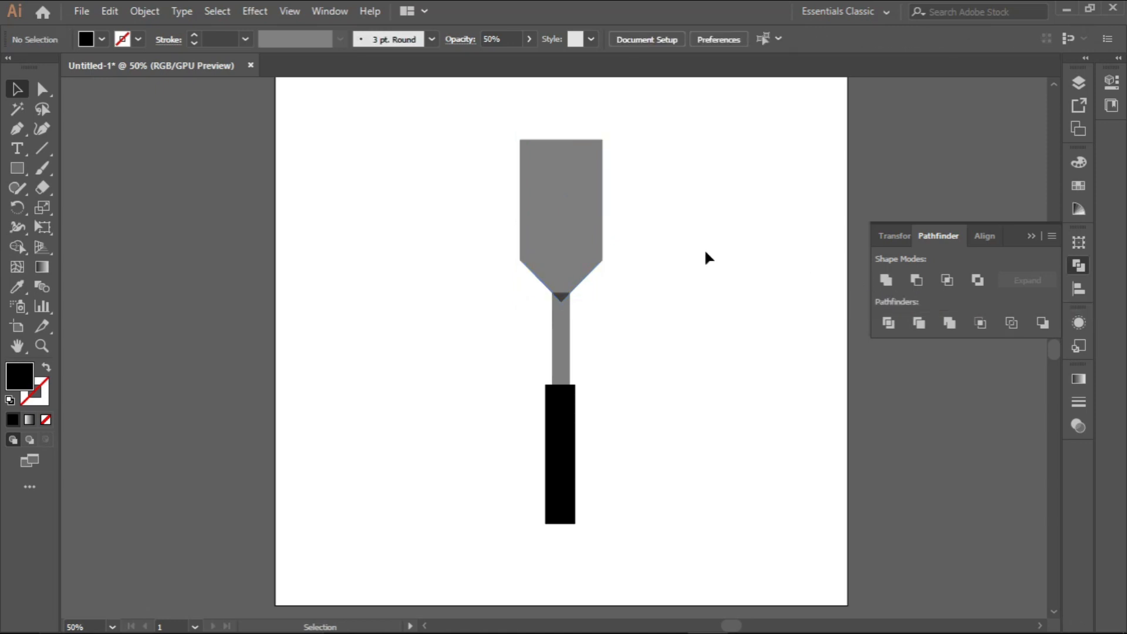
# Check the united head in outline view and undo the Pathfinder unite
pyautogui.click(579, 243)
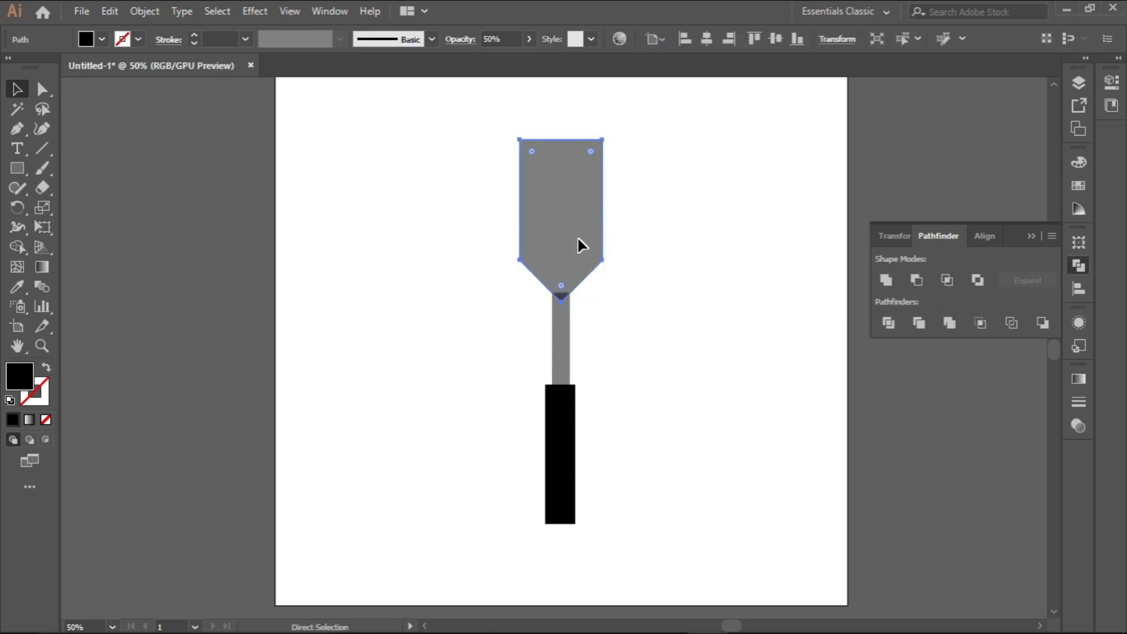
pyautogui.hotkey('ctrl', 'y')
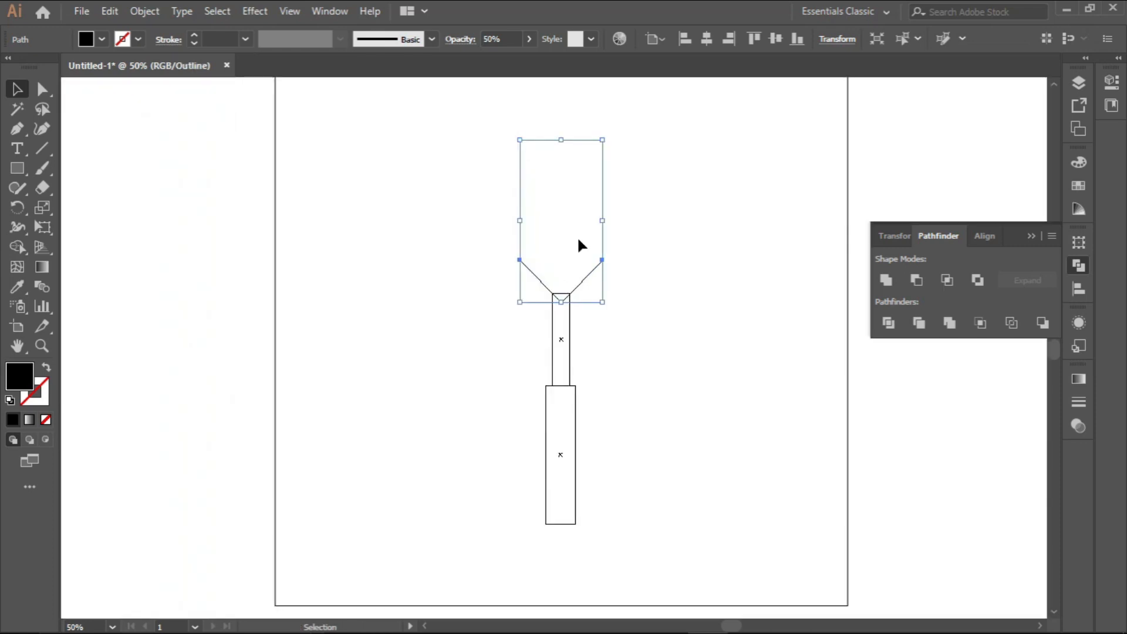
pyautogui.hotkey('ctrl', 'y')
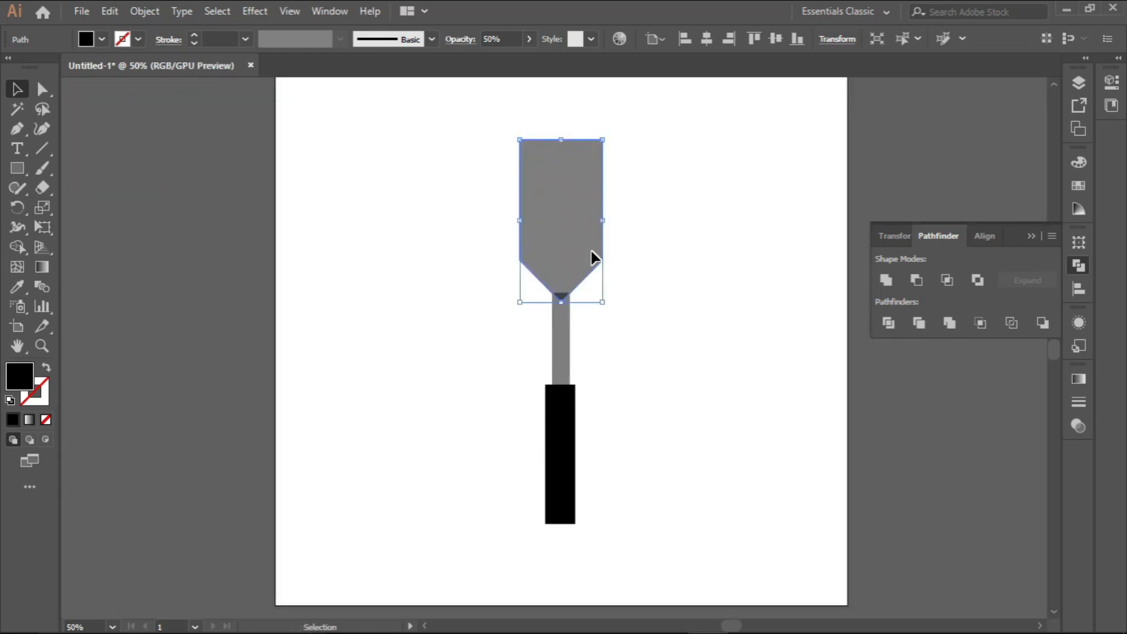
pyautogui.hotkey('ctrl', 'z')
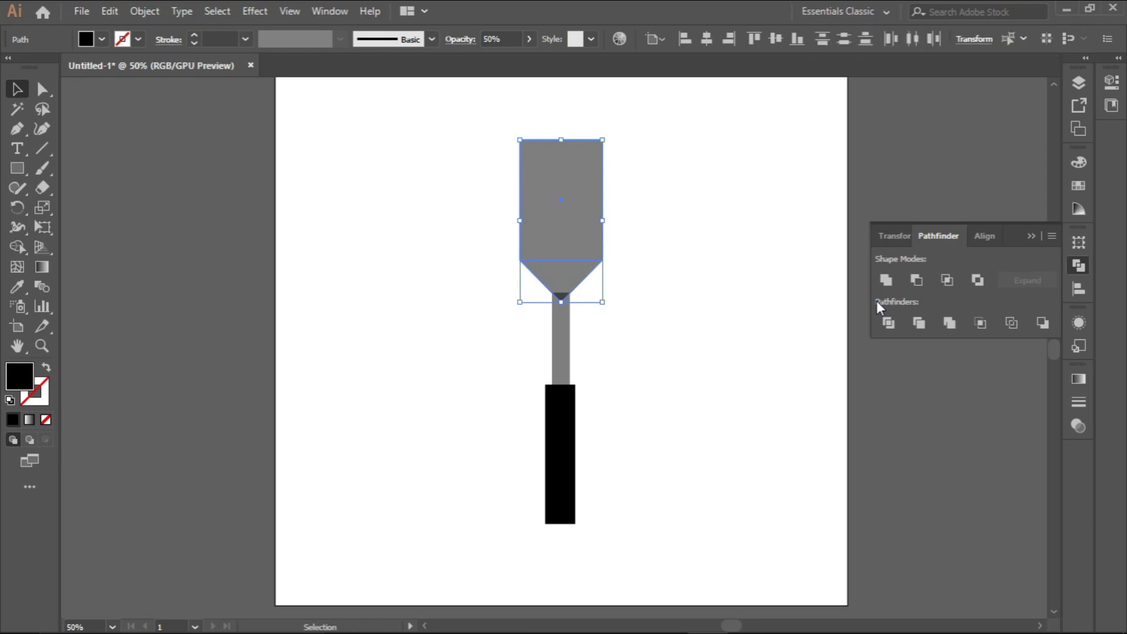
pyautogui.click(735, 289)
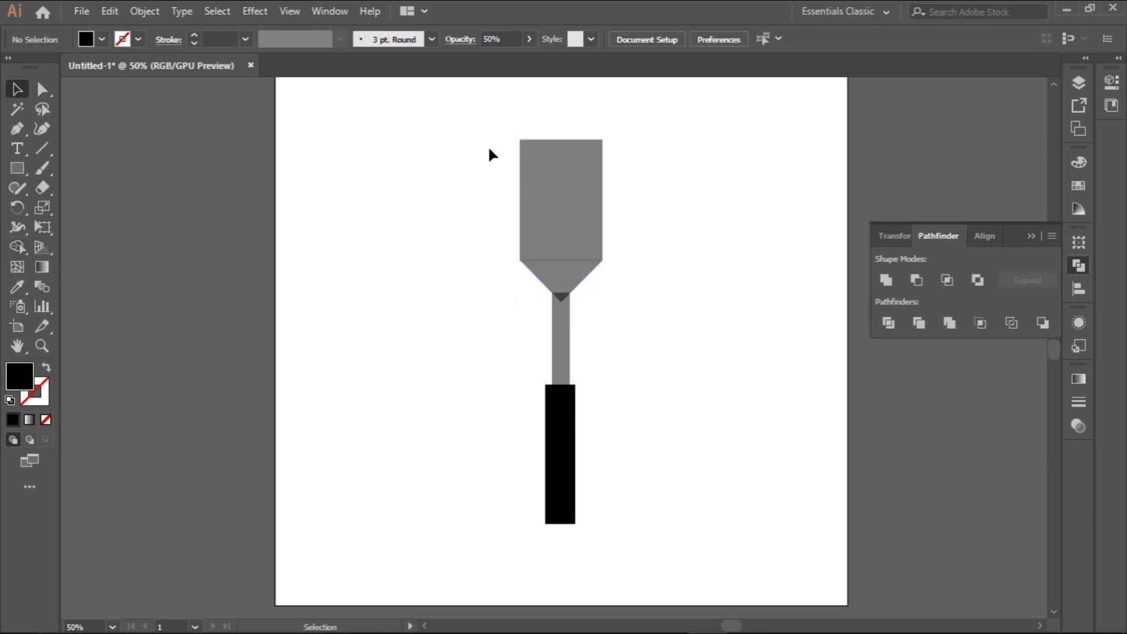
# Merge the head rectangle and the tapered polygon into one shape with the Shape Builder tool
pyautogui.moveTo(484, 150); pyautogui.dragTo(616, 266)
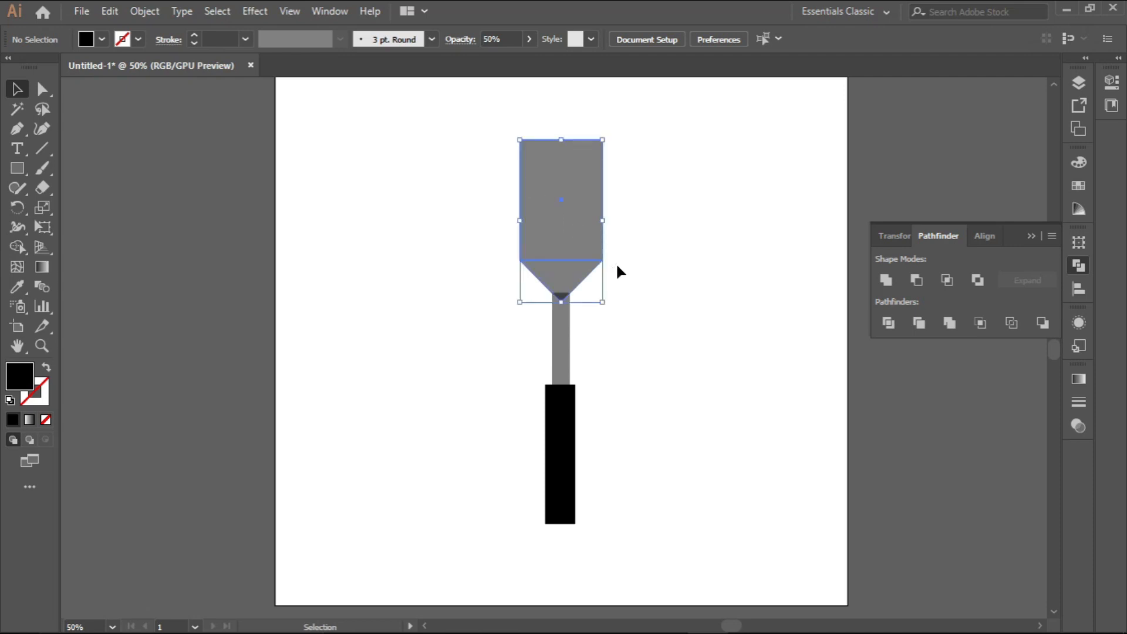
pyautogui.click(22, 245)
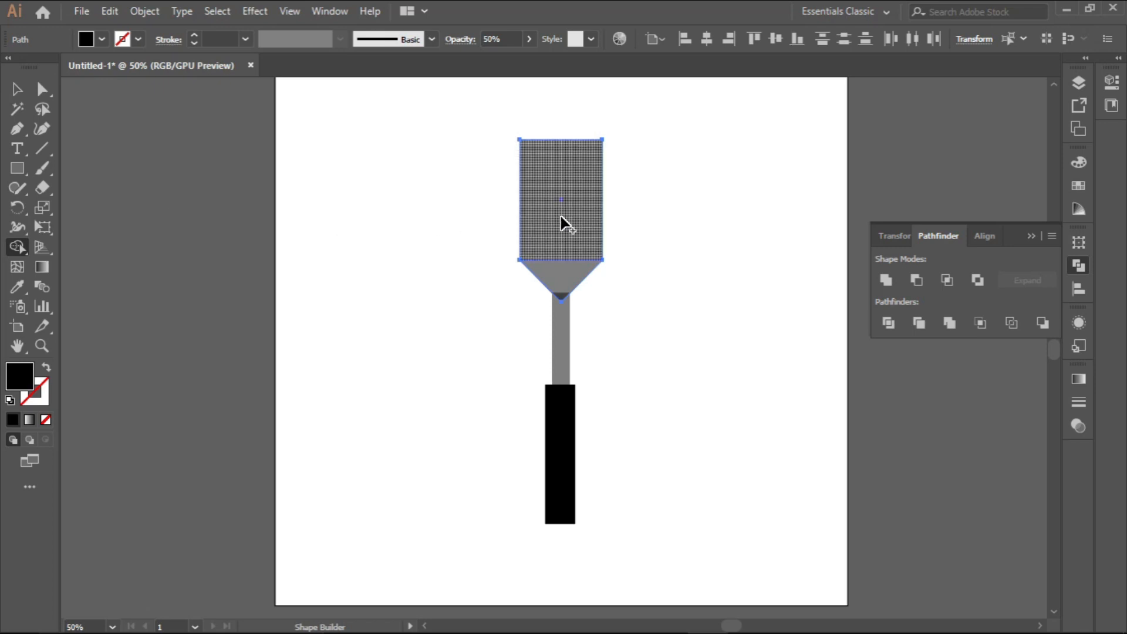
pyautogui.click(101, 39)
pyautogui.click(102, 39)
pyautogui.moveTo(557, 226); pyautogui.dragTo(556, 271)
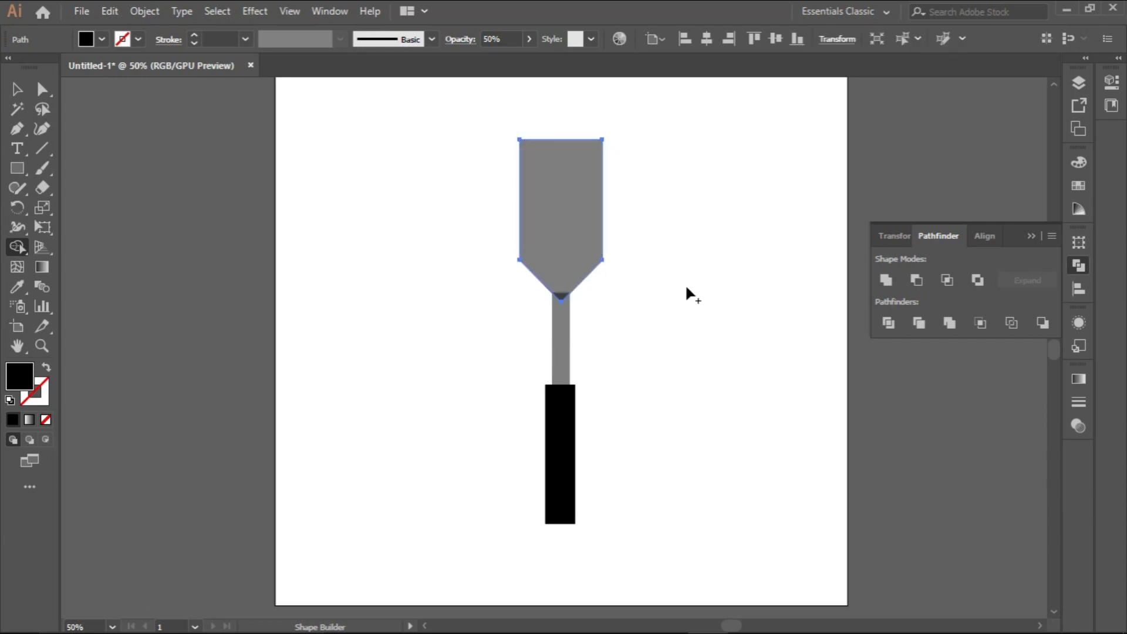
# Check the merged head's contour in outline view and return to the normal preview
pyautogui.press('v')
pyautogui.press('a')
pyautogui.hotkey('ctrl', 'y')
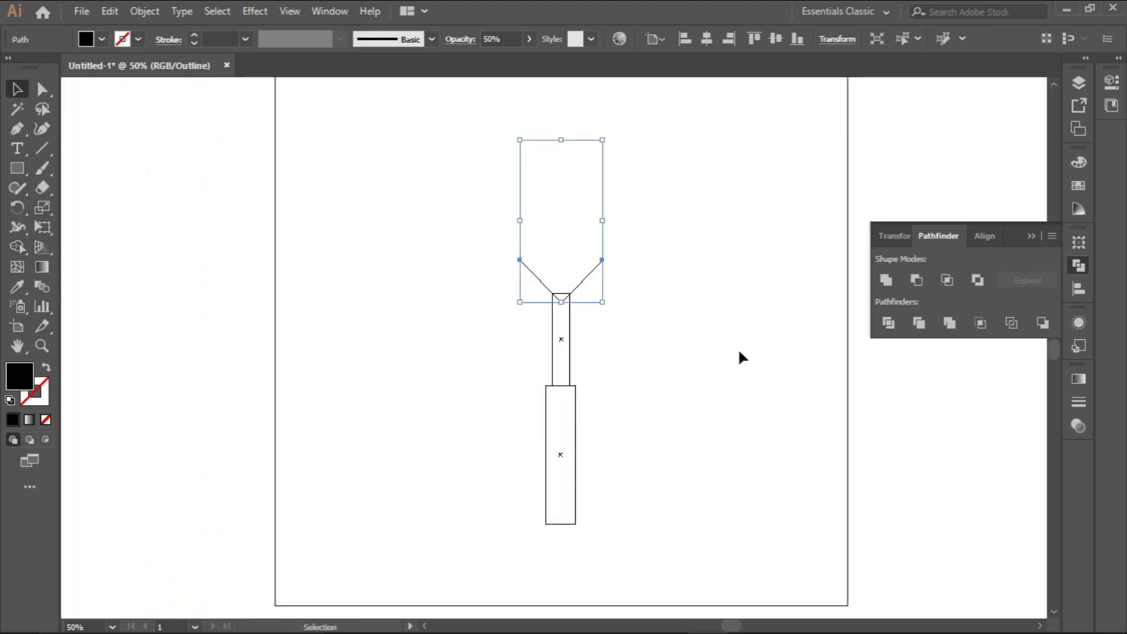
pyautogui.hotkey('ctrl', 'y')
pyautogui.press('v')
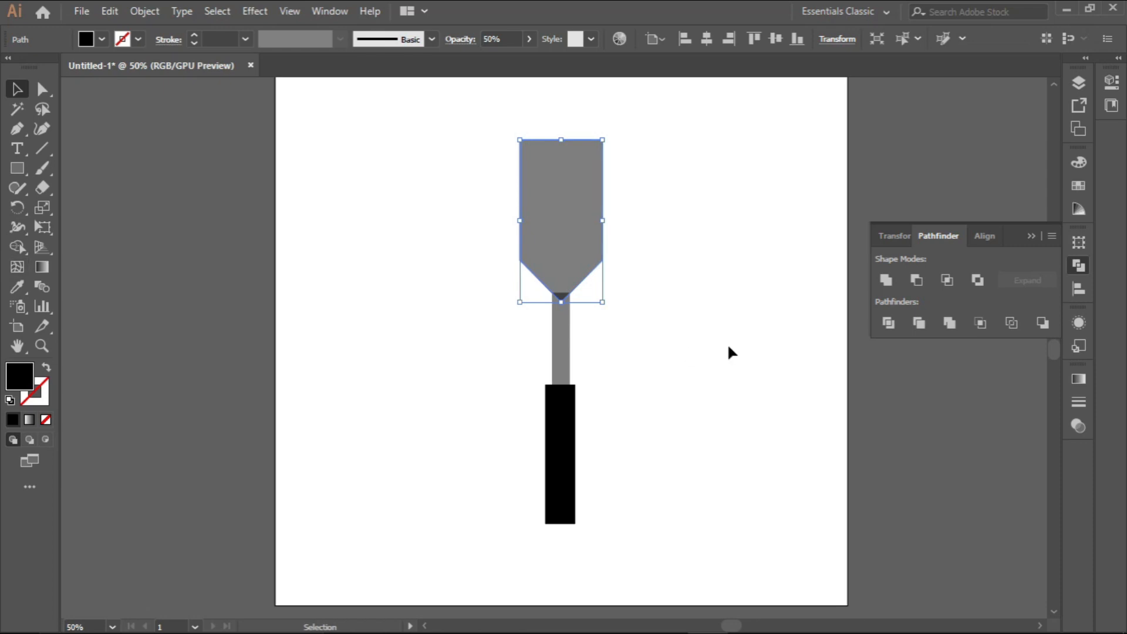
pyautogui.click(1027, 236)
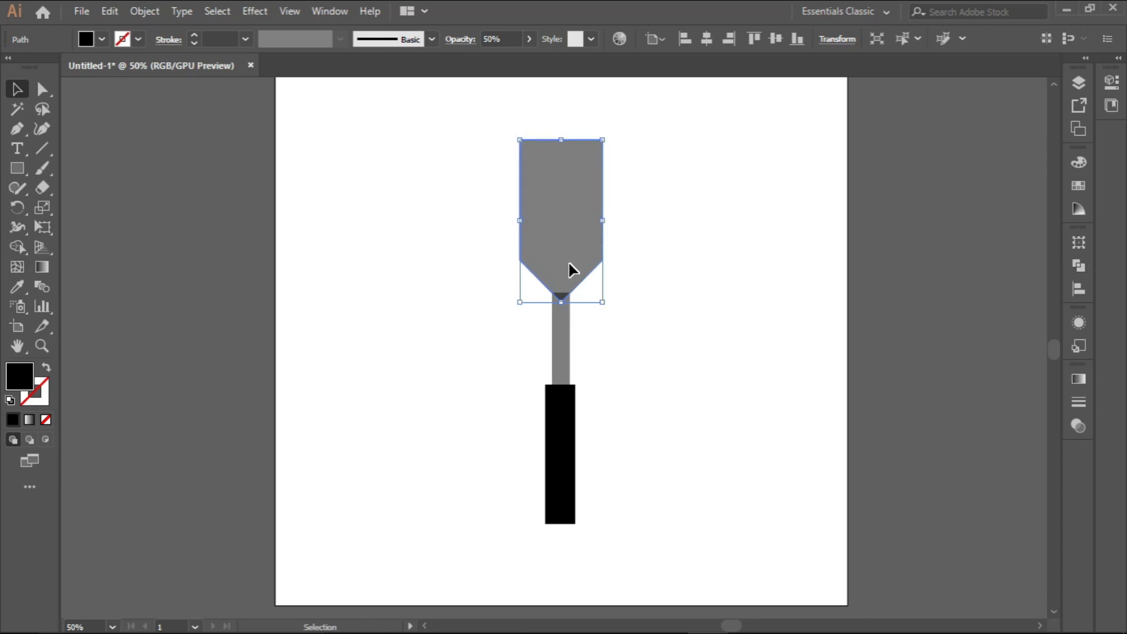
# Merge the head, the neck and their overlapping tip into one shape with the Shape Builder tool
pyautogui.moveTo(446, 201); pyautogui.dragTo(601, 339)
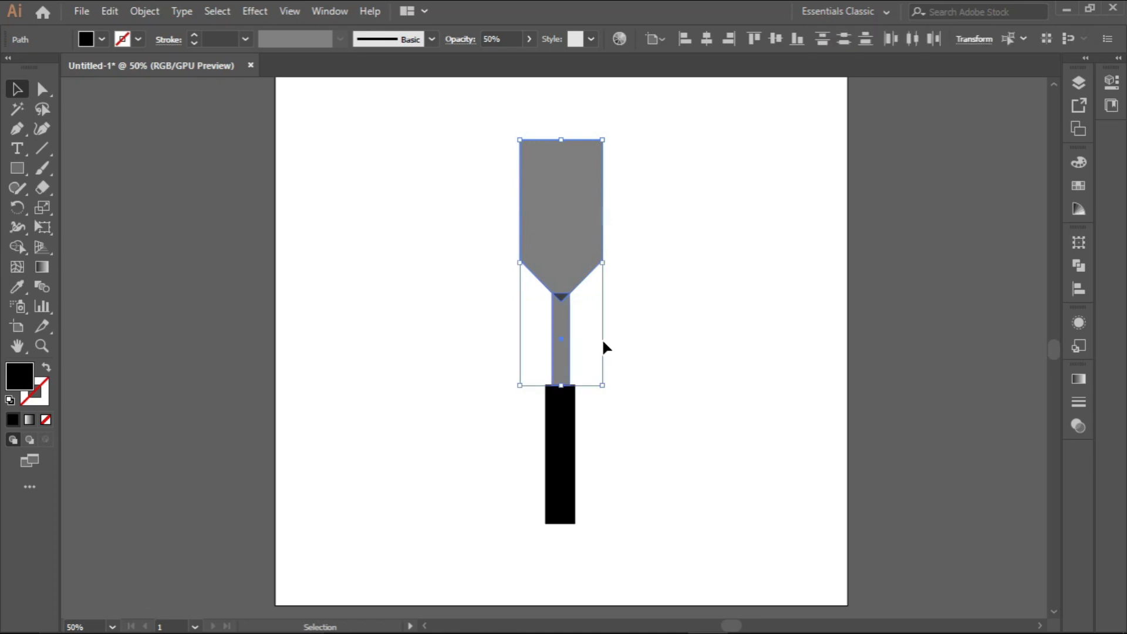
pyautogui.click(16, 247)
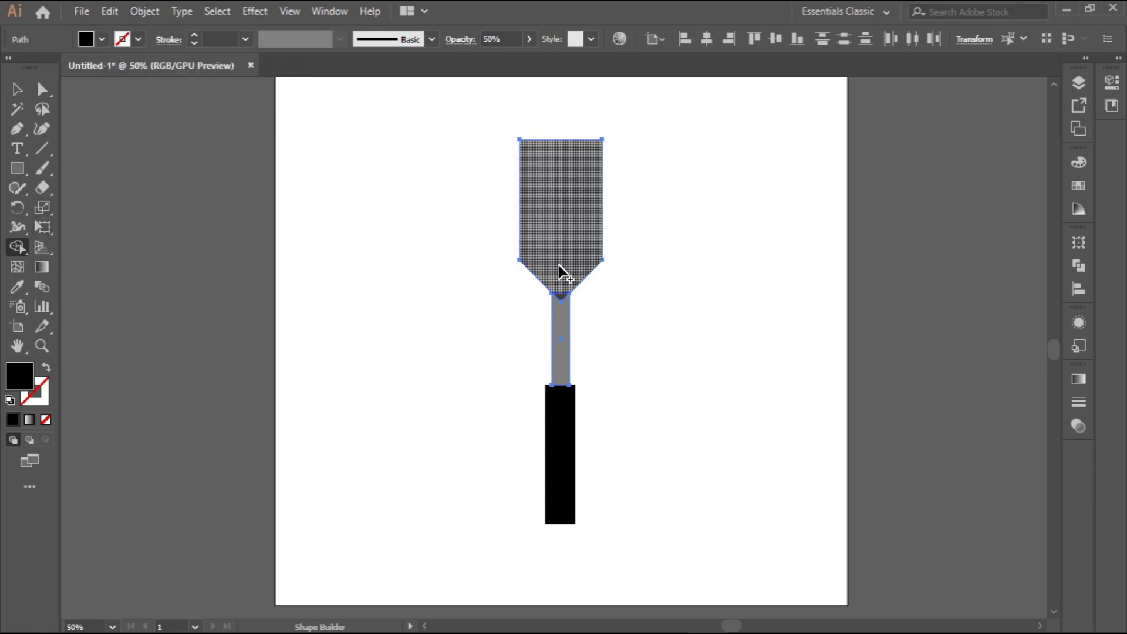
pyautogui.moveTo(558, 269); pyautogui.dragTo(559, 334)
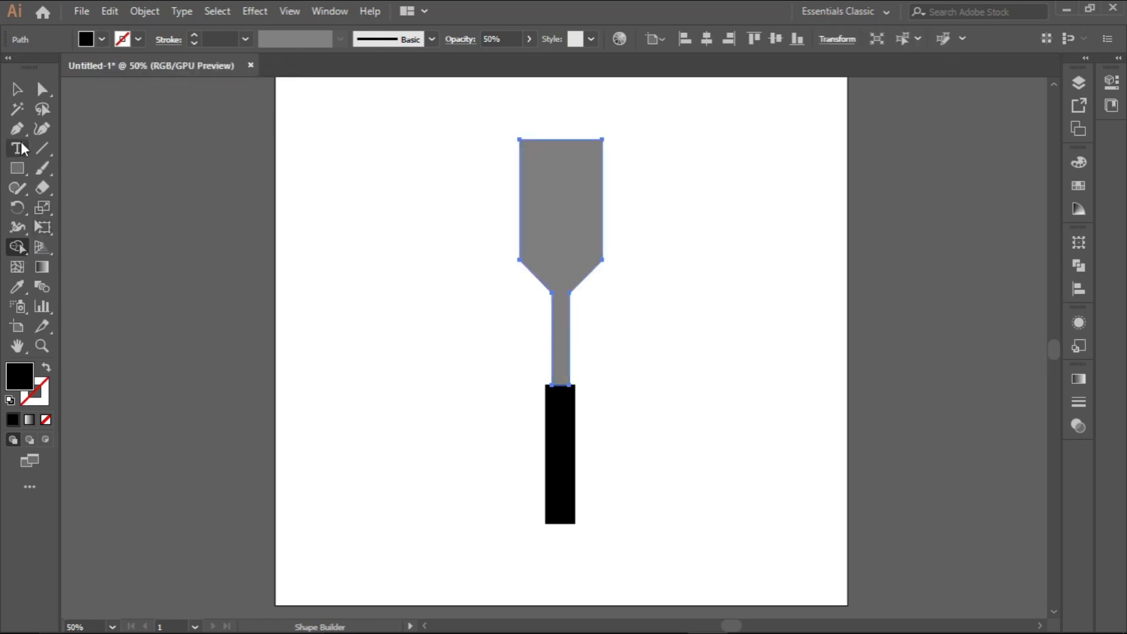
pyautogui.click(17, 89)
pyautogui.scroll(-2, 642, 453)
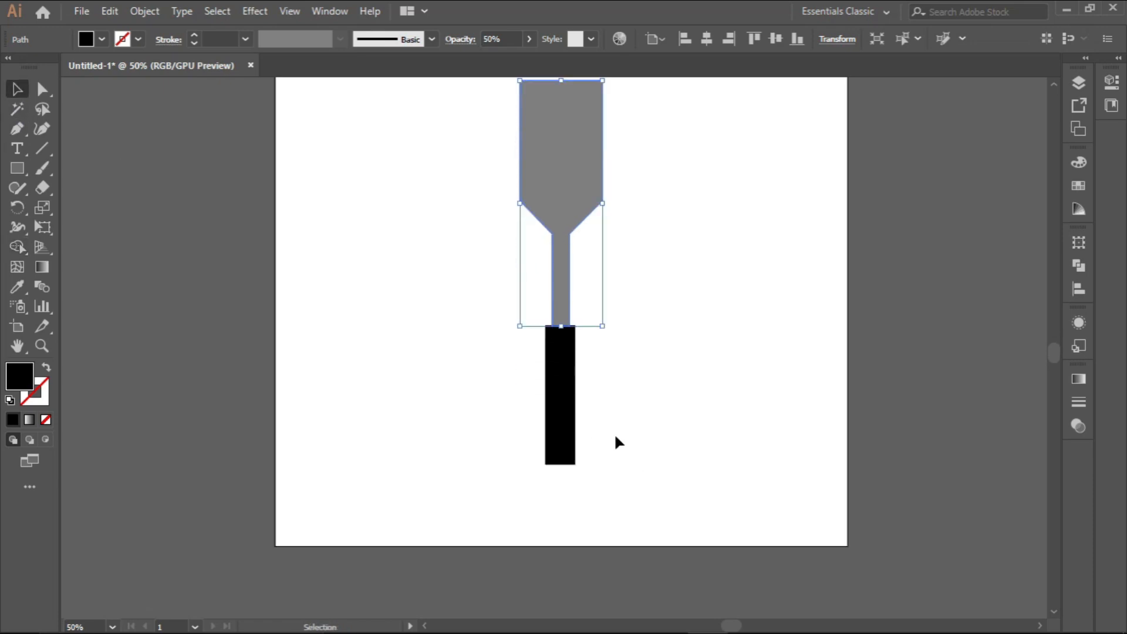
pyautogui.click(568, 393)
pyautogui.scroll(4, 587, 264)
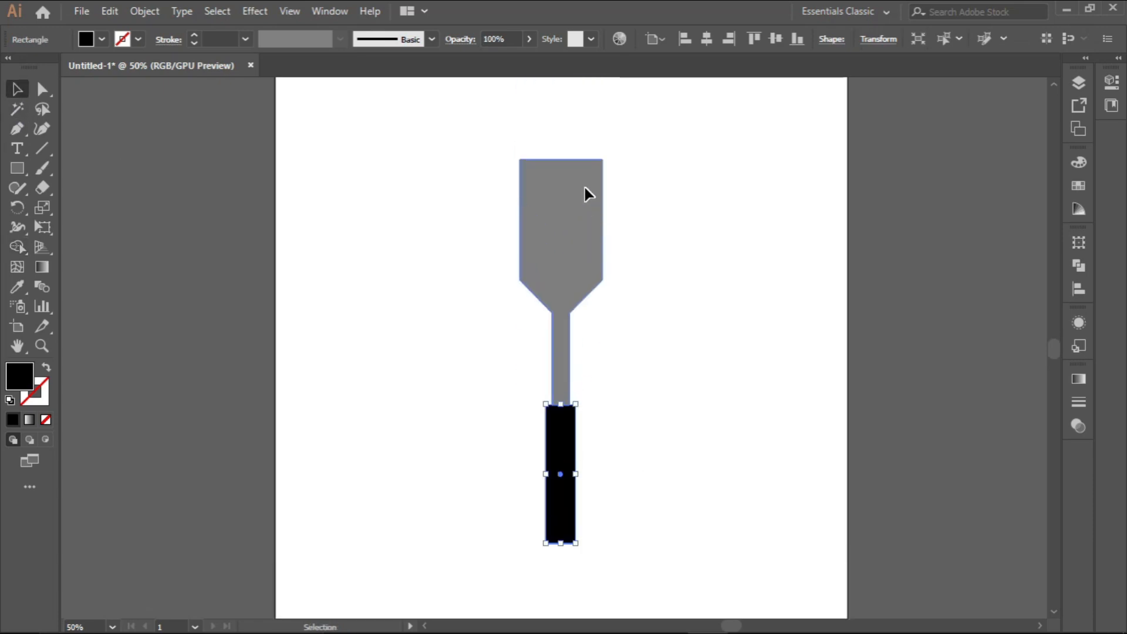
pyautogui.click(561, 226)
pyautogui.scroll(2, 559, 236)
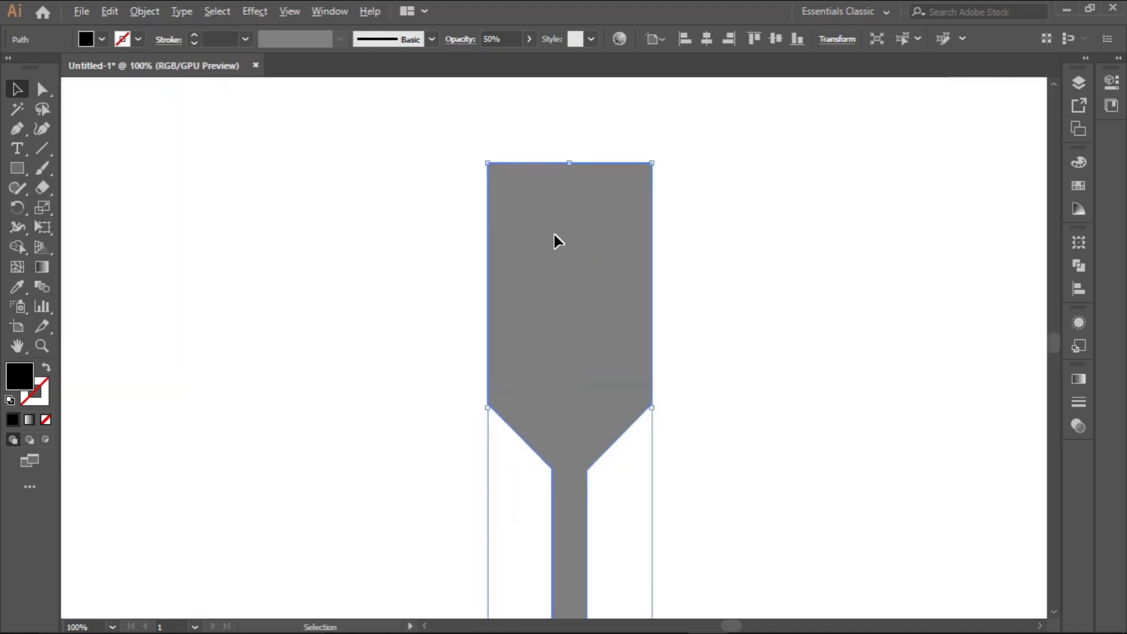
pyautogui.scroll(1, 555, 236)
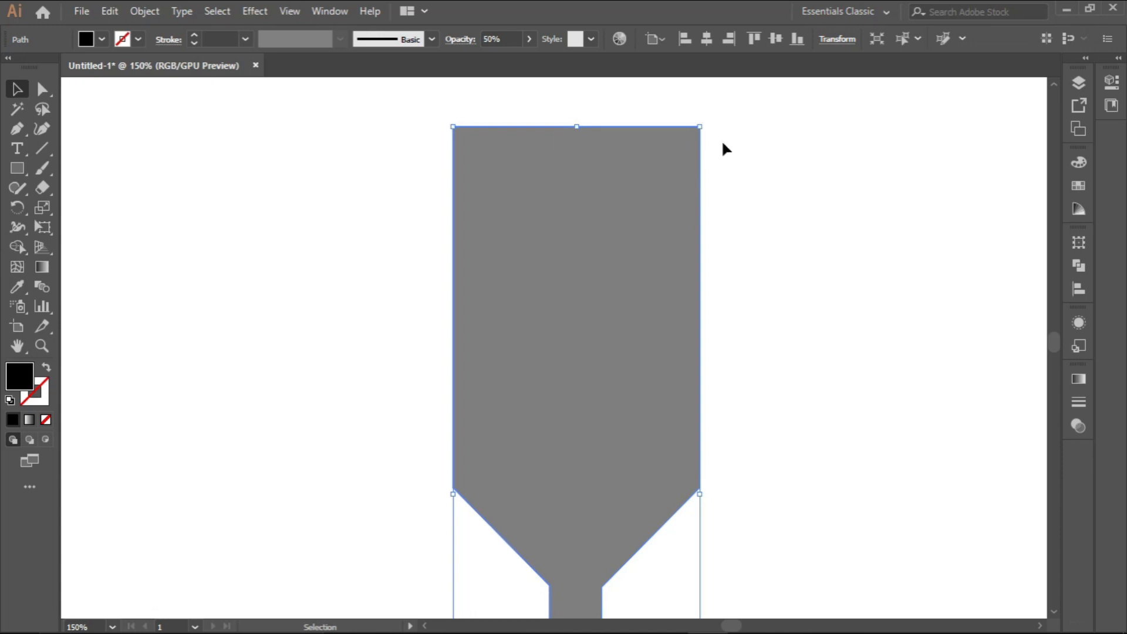
pyautogui.scroll(-2, 485, 201)
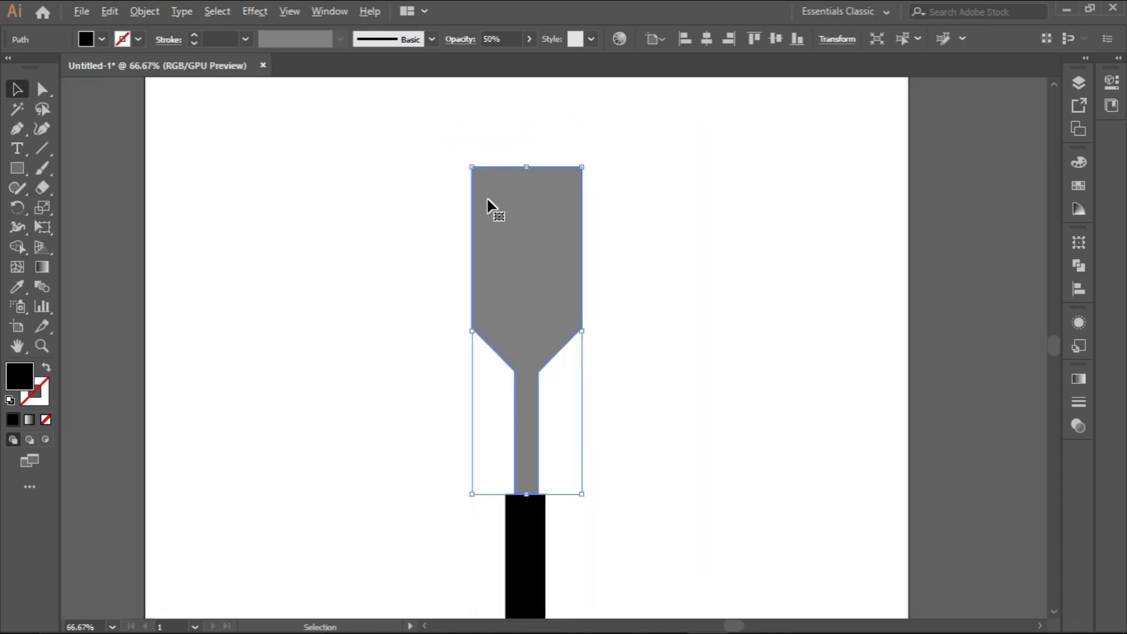
# Try rounding all corners of the merged head-and-neck shape by about 15 px, and undo the rounding
pyautogui.click(42, 89)
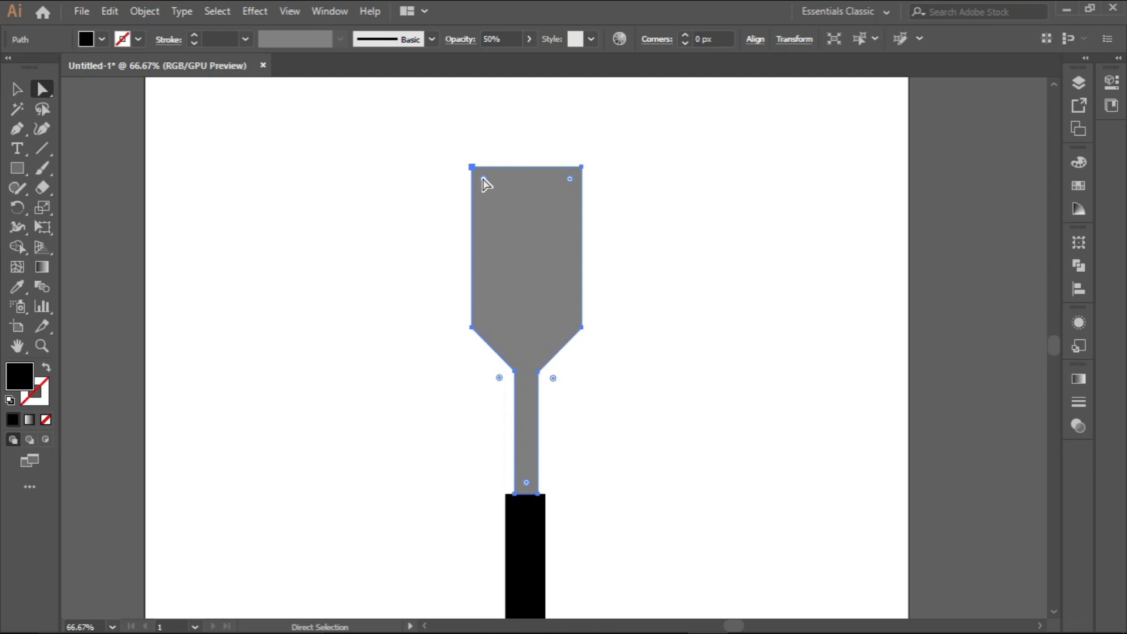
pyautogui.moveTo(483, 179); pyautogui.dragTo(543, 301)
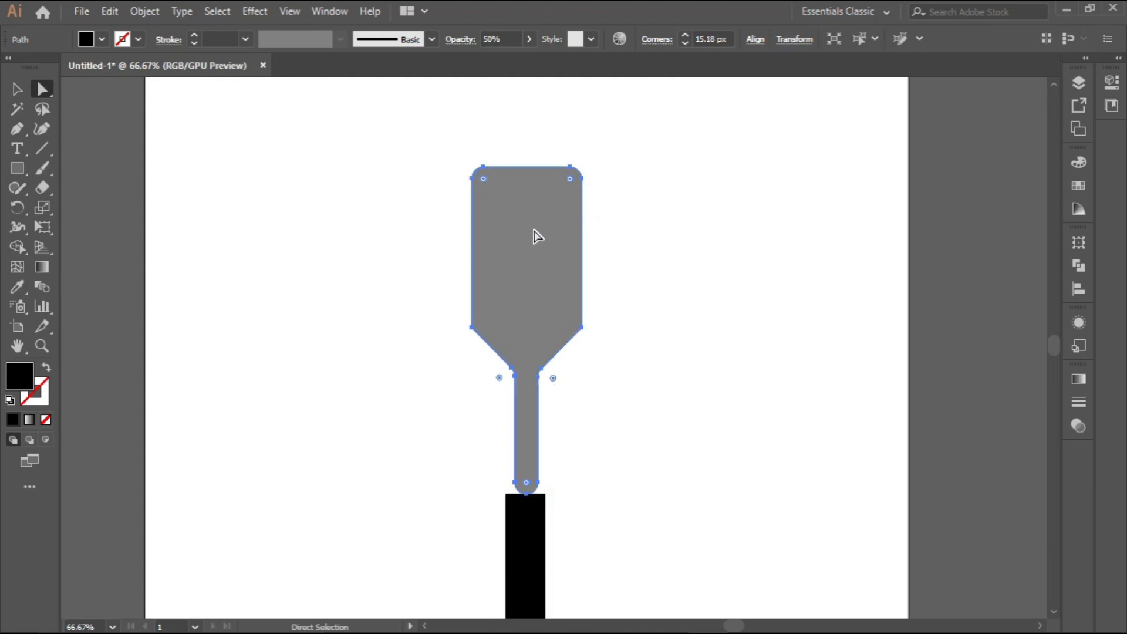
pyautogui.hotkey('ctrl', 'z')
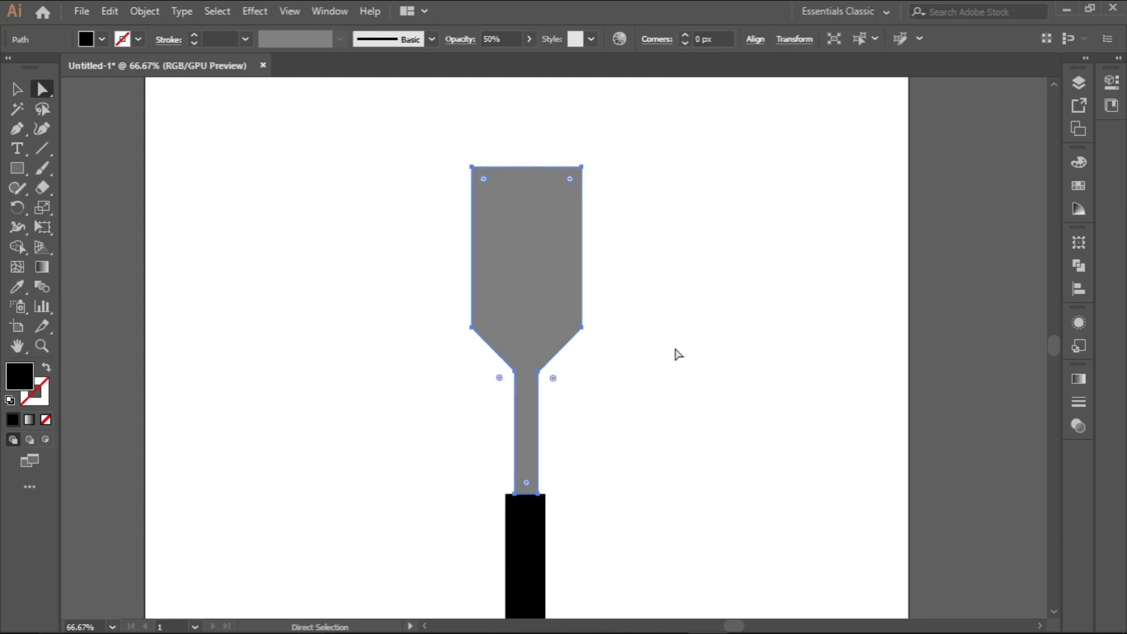
# Round only the two upper corners of the spatula head by about 22 px
pyautogui.click(471, 167)
pyautogui.click(472, 168)
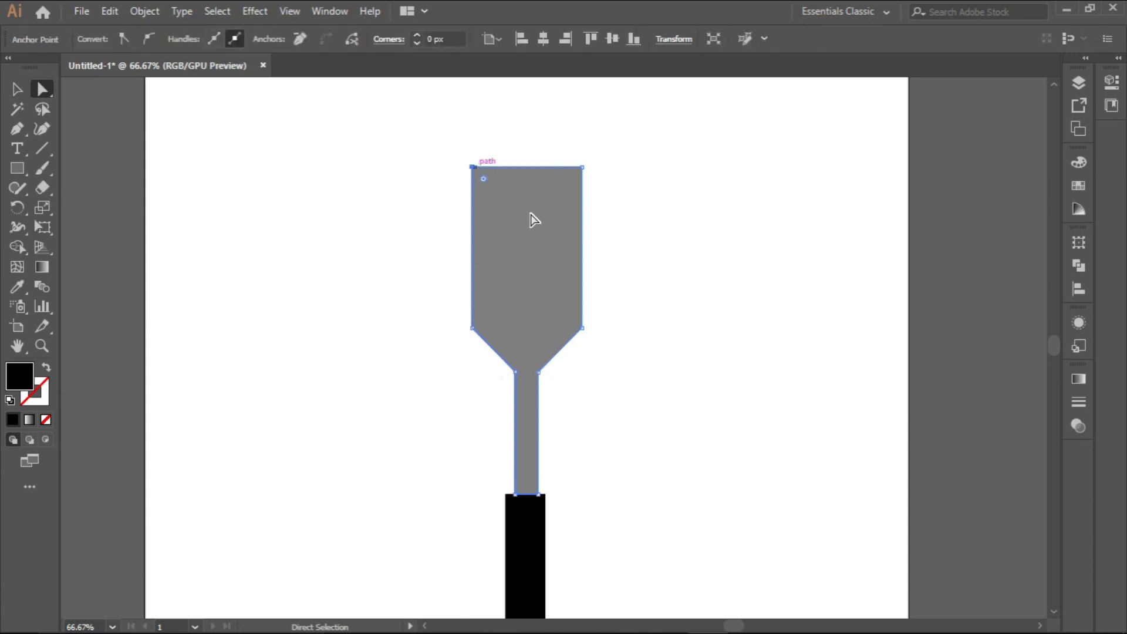
pyautogui.keyDown('shift'); pyautogui.click(582, 167); pyautogui.keyUp('shift')
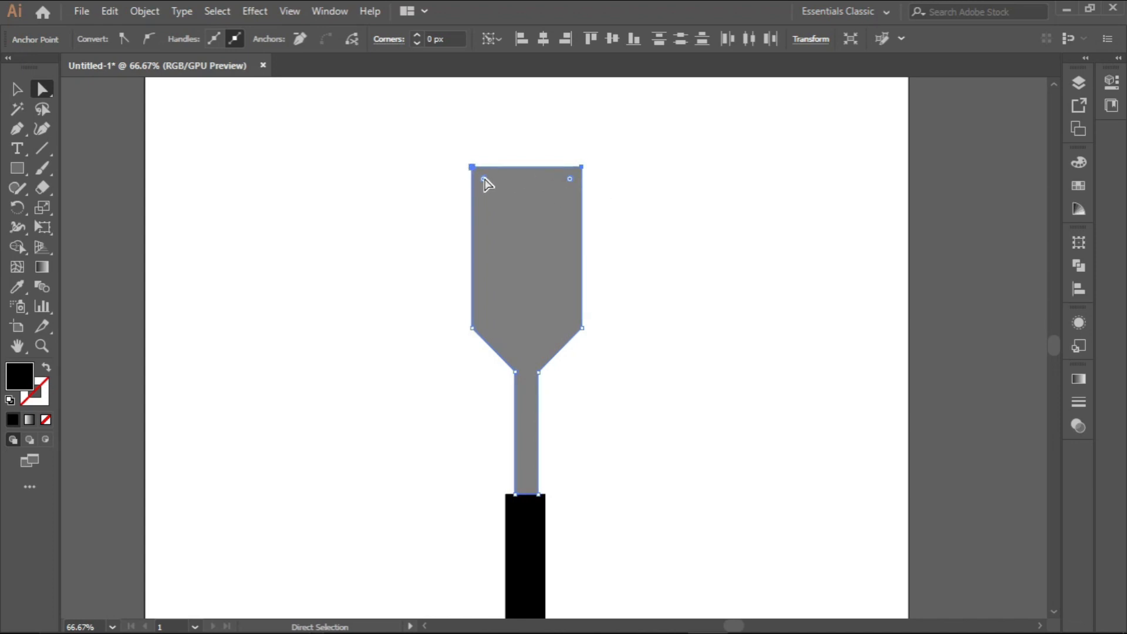
pyautogui.moveTo(484, 179); pyautogui.dragTo(487, 189)
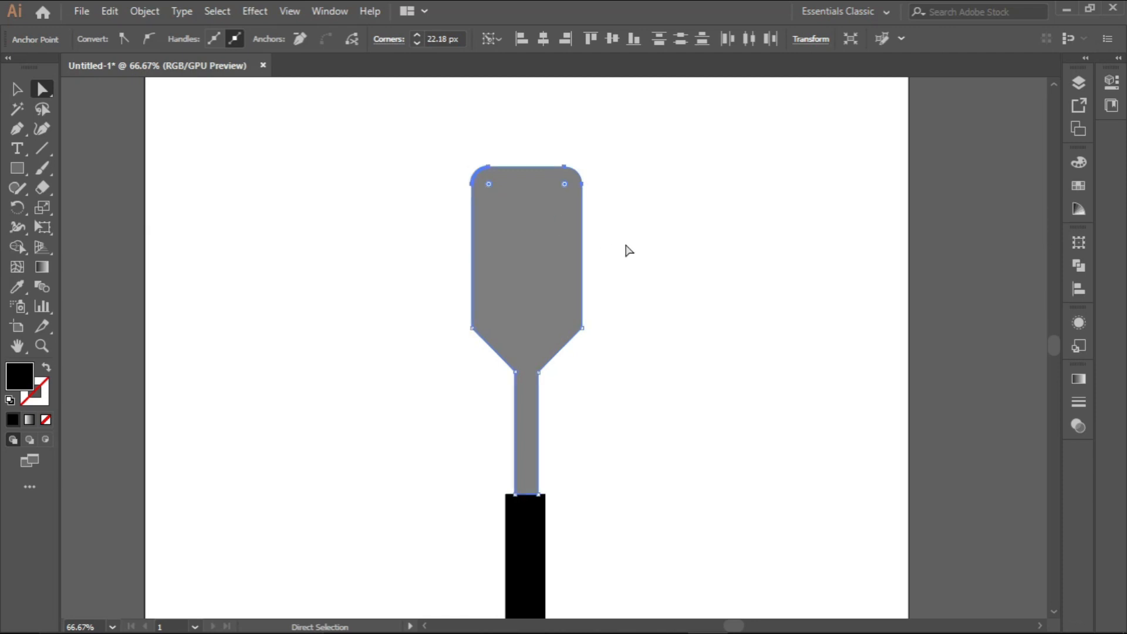
pyautogui.click(16, 90)
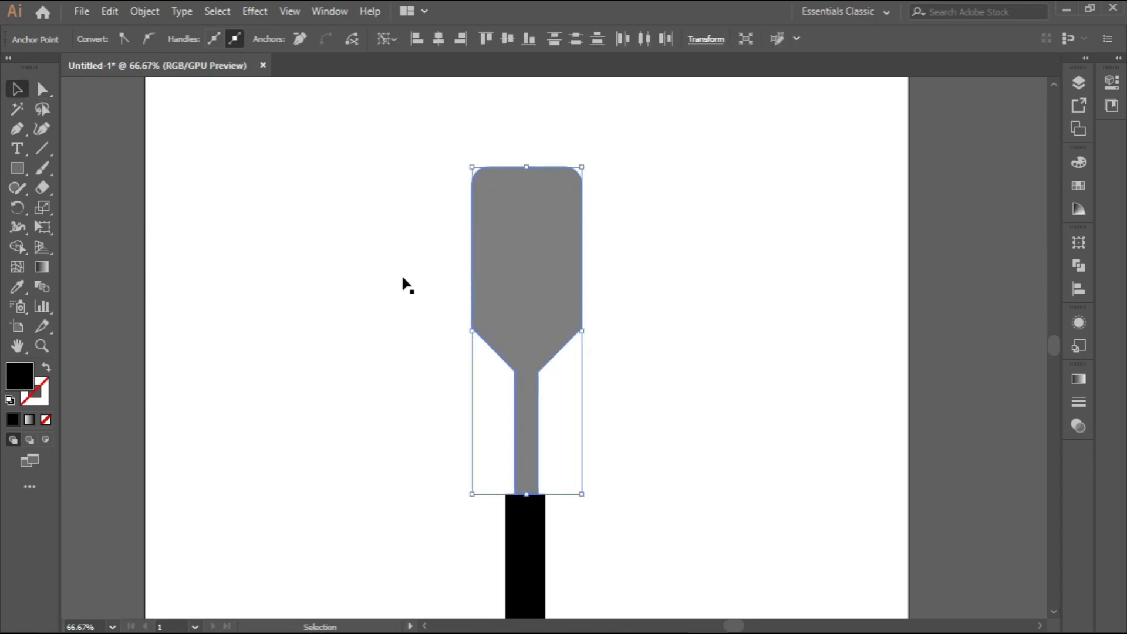
# Draw a straight vertical line inside the head near its left edge with the Line Segment tool
pyautogui.scroll(1, 626, 348)
pyautogui.scroll(-1, 626, 346)
pyautogui.hotkey('ctrl', '=')
pyautogui.hotkey('ctrl', '-')
pyautogui.scroll(-1, 560, 315)
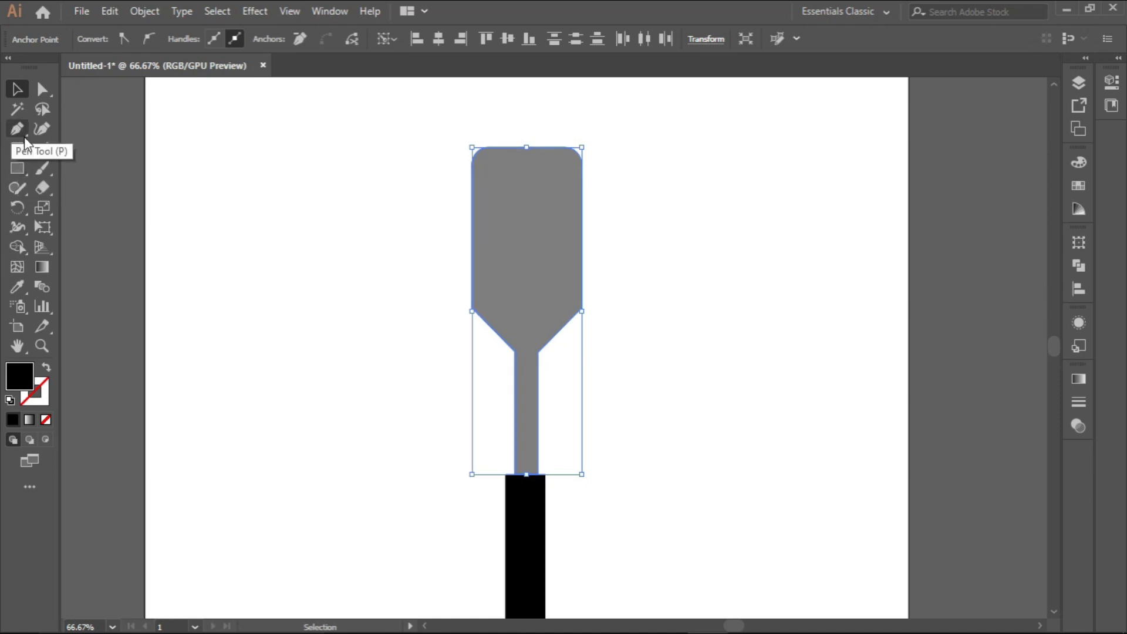
pyautogui.click(40, 148)
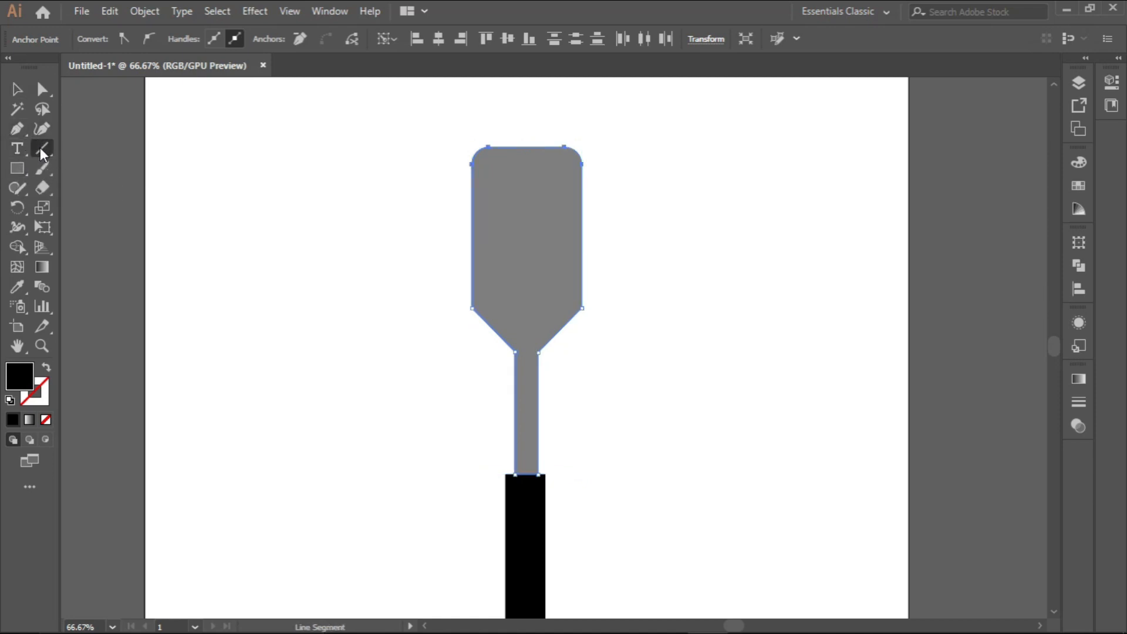
pyautogui.click(46, 151)
pyautogui.moveTo(492, 168); pyautogui.dragTo(489, 289)
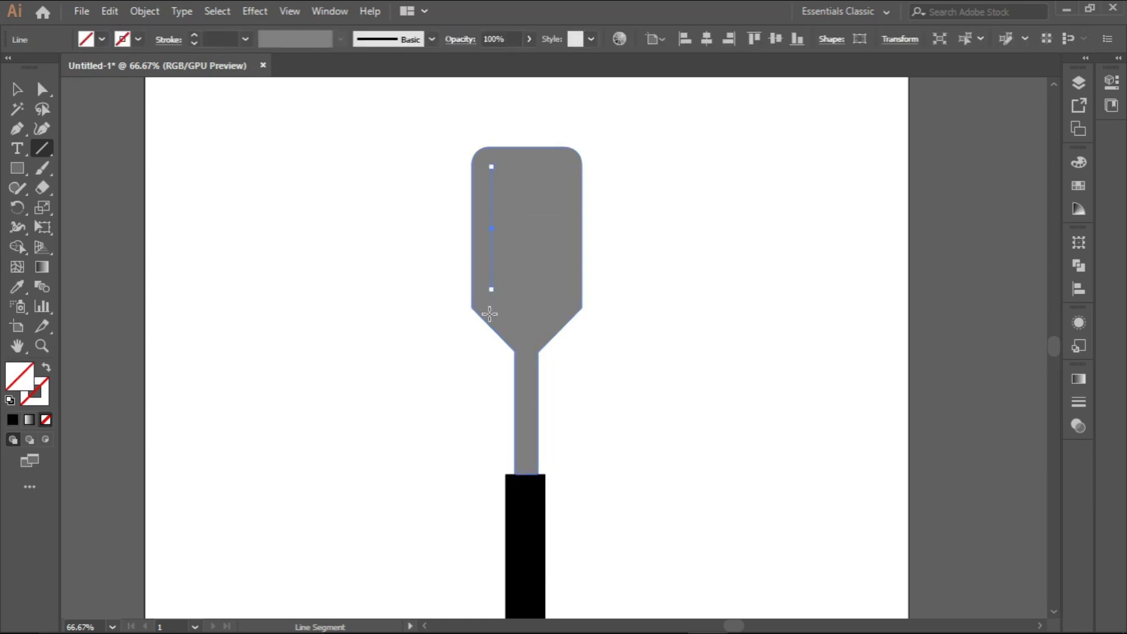
pyautogui.click(17, 90)
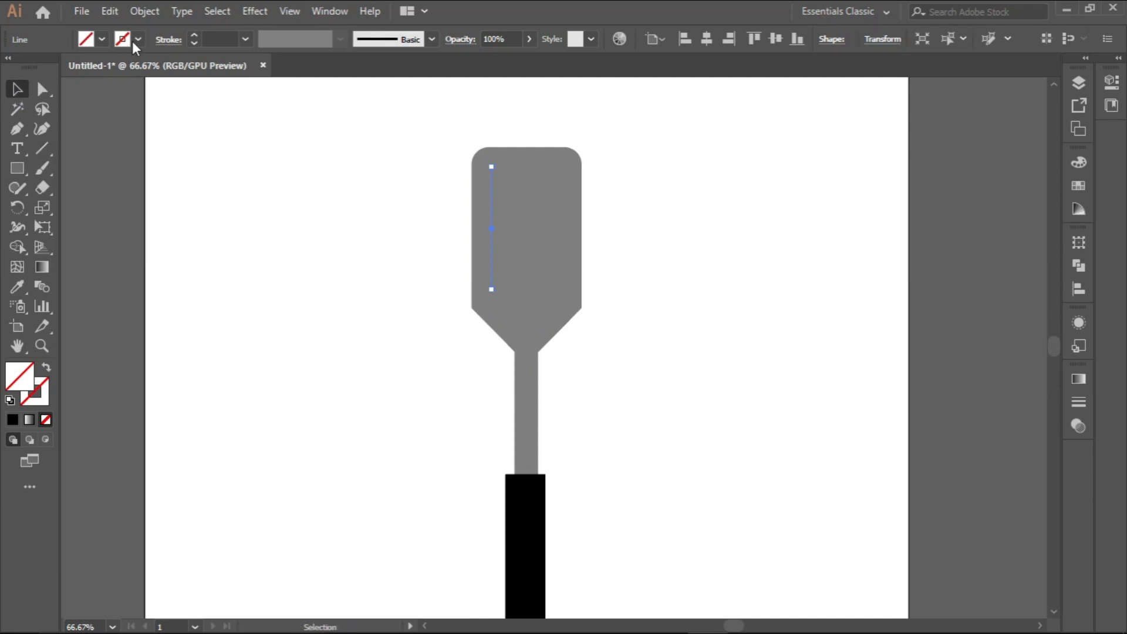
# Give the vertical line a white stroke with a weight of 6 pt
pyautogui.click(138, 39)
pyautogui.click(34, 67)
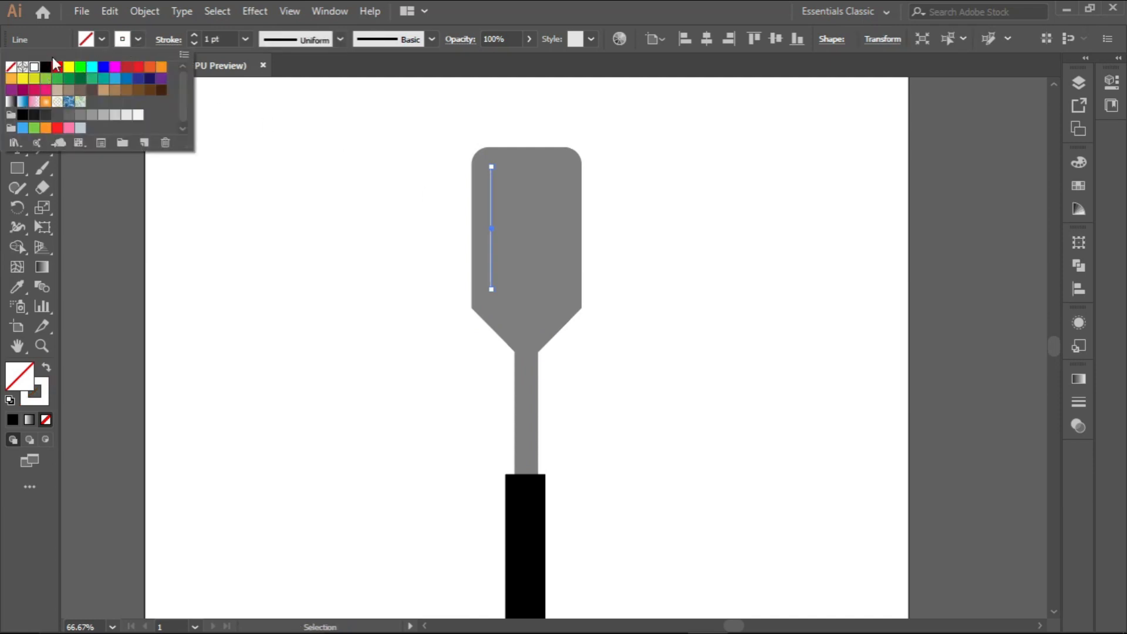
pyautogui.click(133, 39)
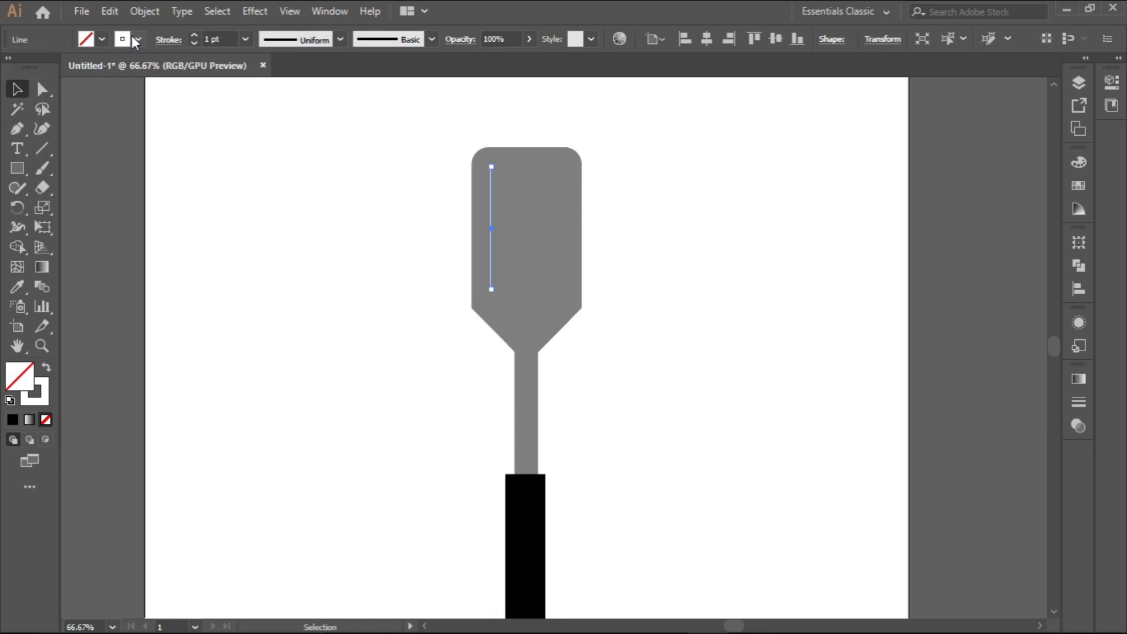
pyautogui.click(198, 35)
pyautogui.click(199, 36)
pyautogui.click(199, 36)
pyautogui.click(198, 35)
pyautogui.click(199, 36)
pyautogui.click(198, 35)
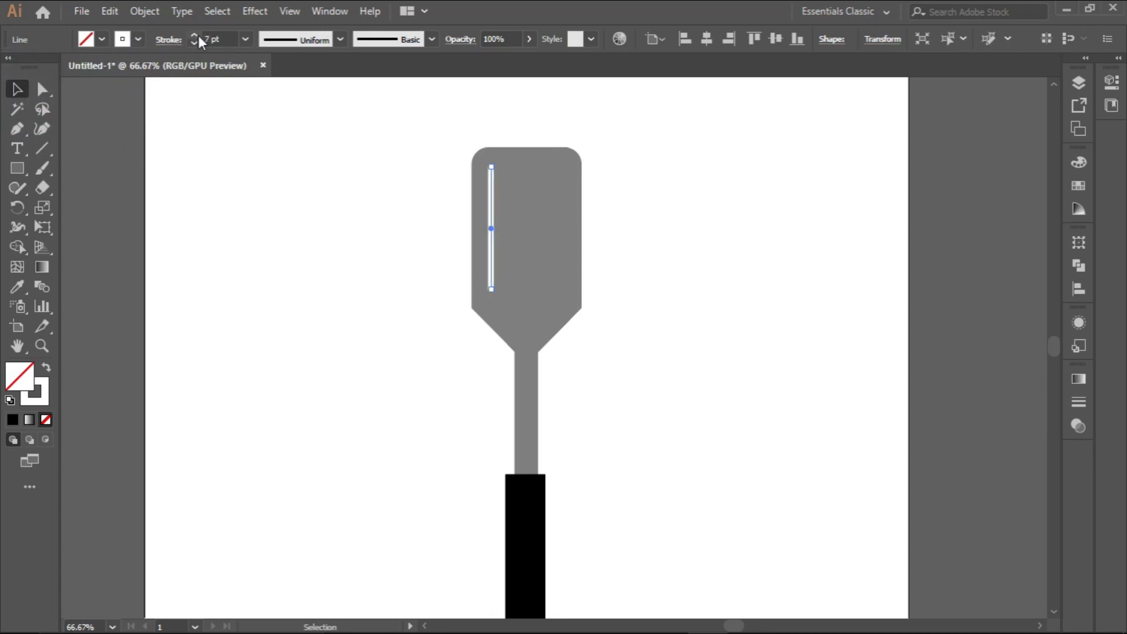
pyautogui.click(196, 42)
pyautogui.click(283, 156)
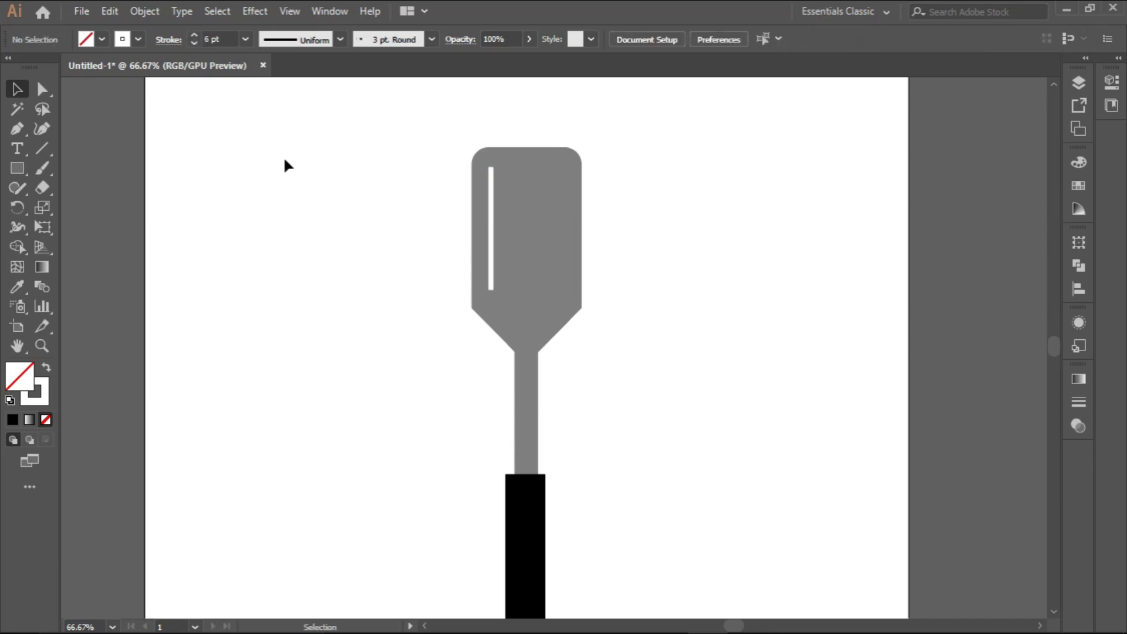
# Increase the white line's stroke weight to 8 pt
pyautogui.click(491, 262)
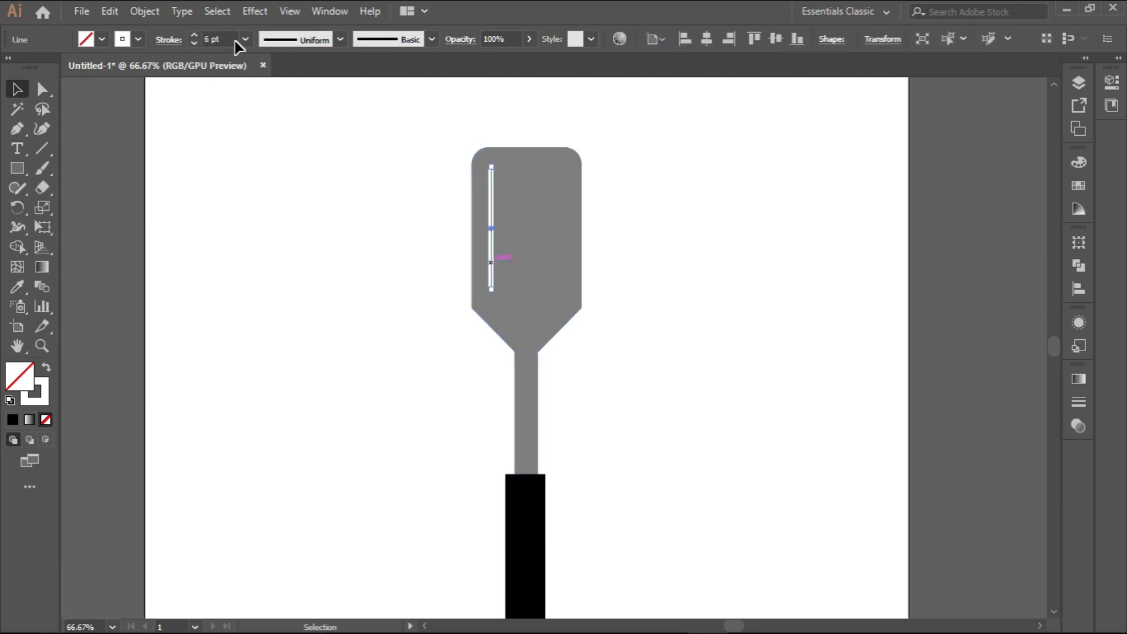
pyautogui.click(198, 37)
pyautogui.click(198, 37)
pyautogui.click(333, 216)
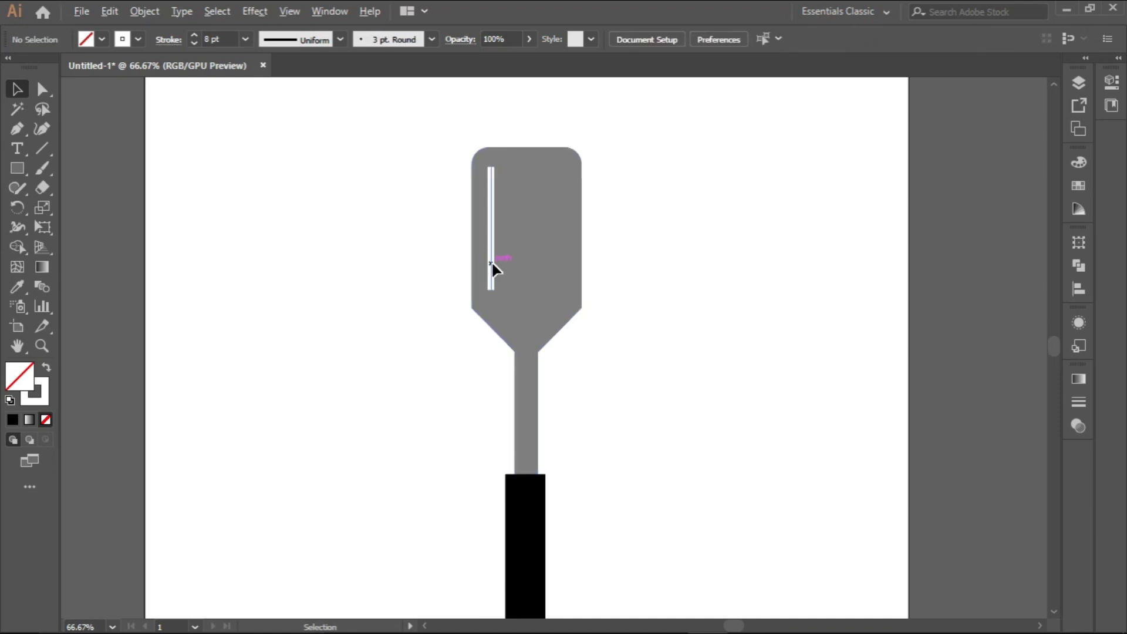
# Set the white line's stroke cap to Round Cap
pyautogui.click(491, 260)
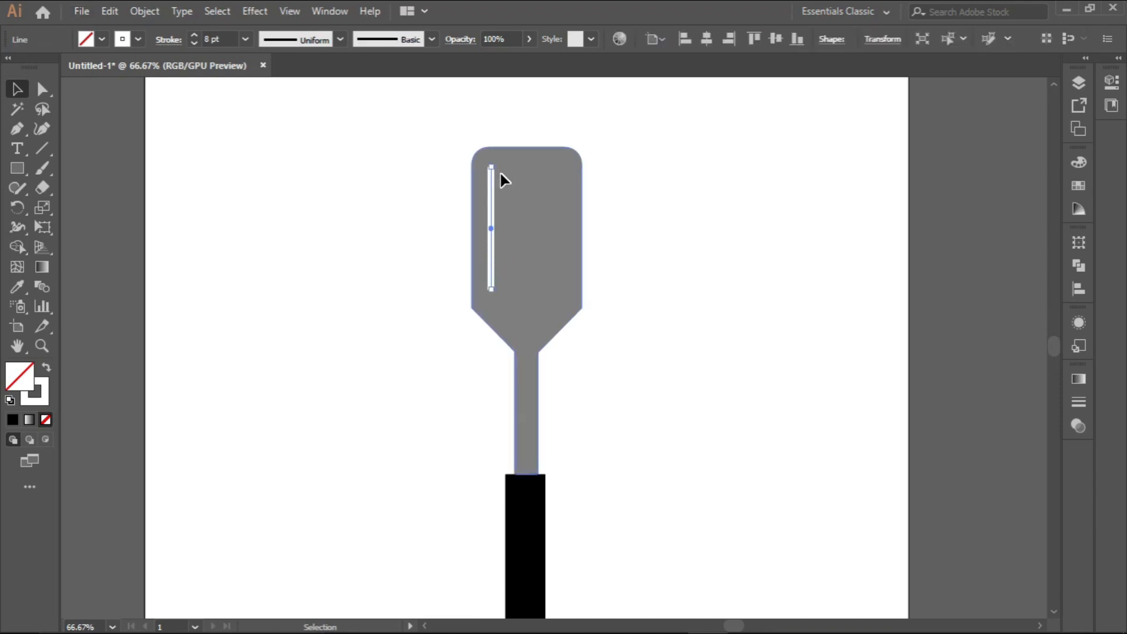
pyautogui.scroll(3, 499, 171)
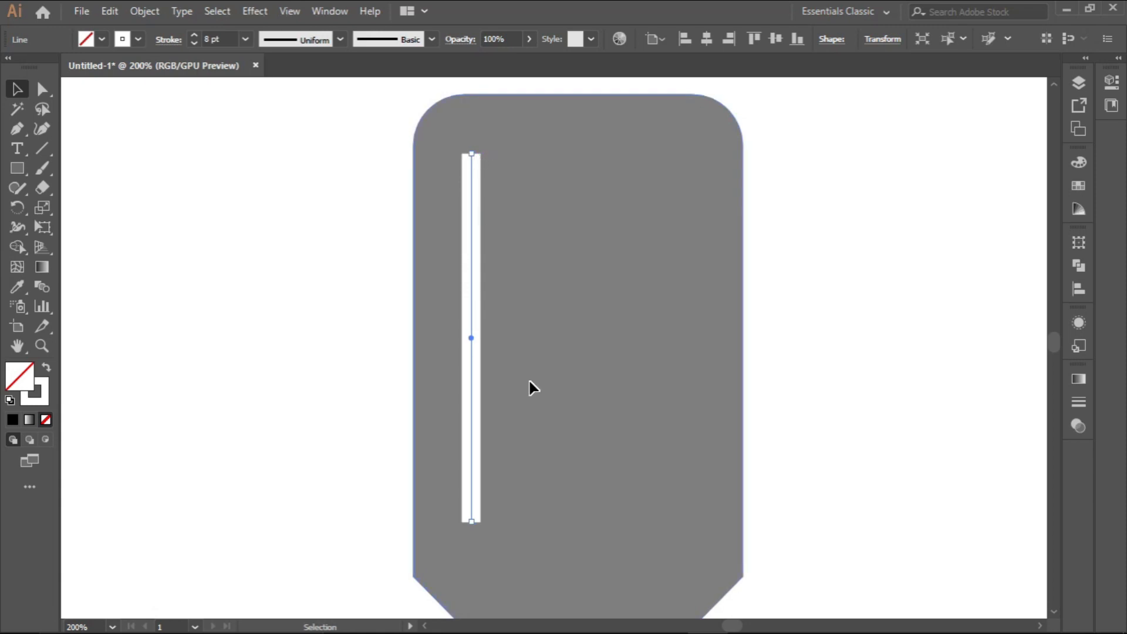
pyautogui.scroll(-1, 464, 256)
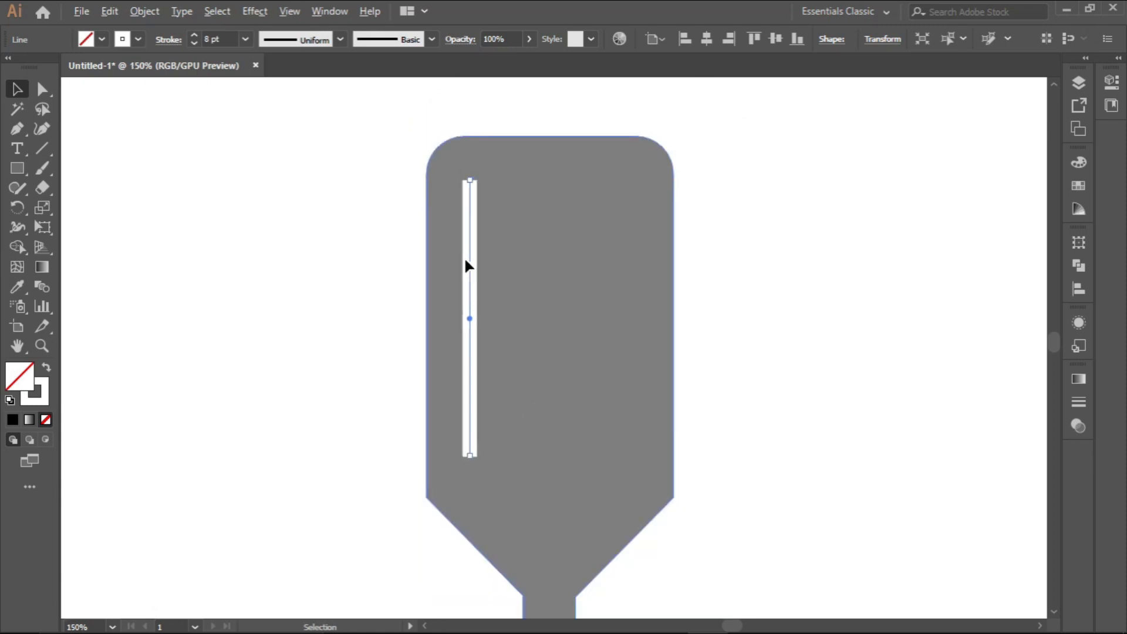
pyautogui.click(1083, 403)
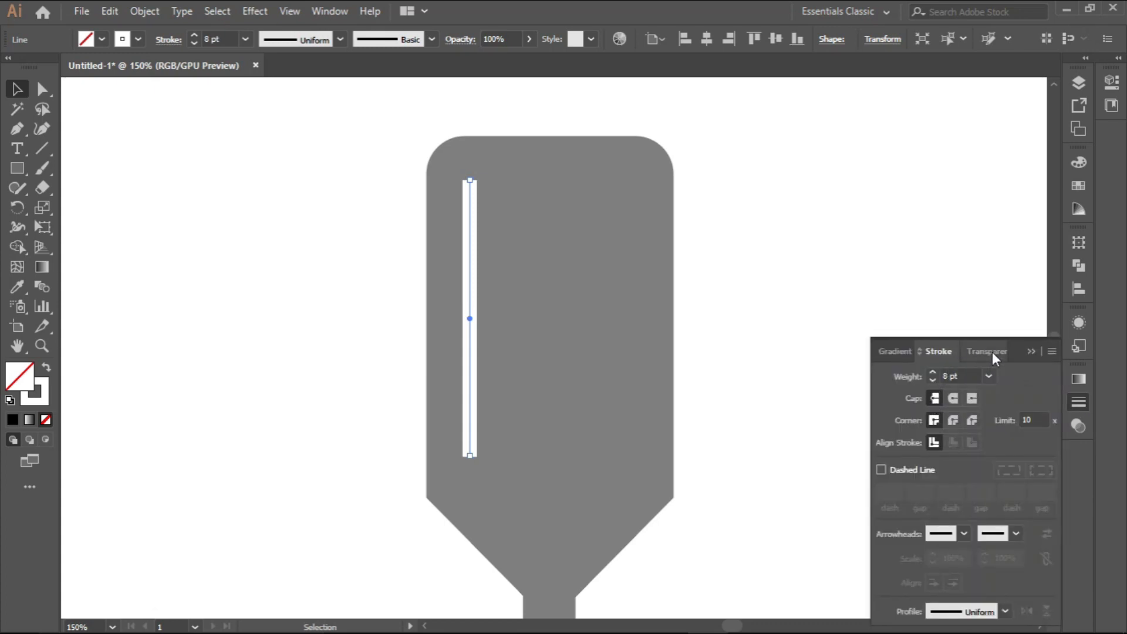
pyautogui.click(1031, 351)
pyautogui.click(331, 11)
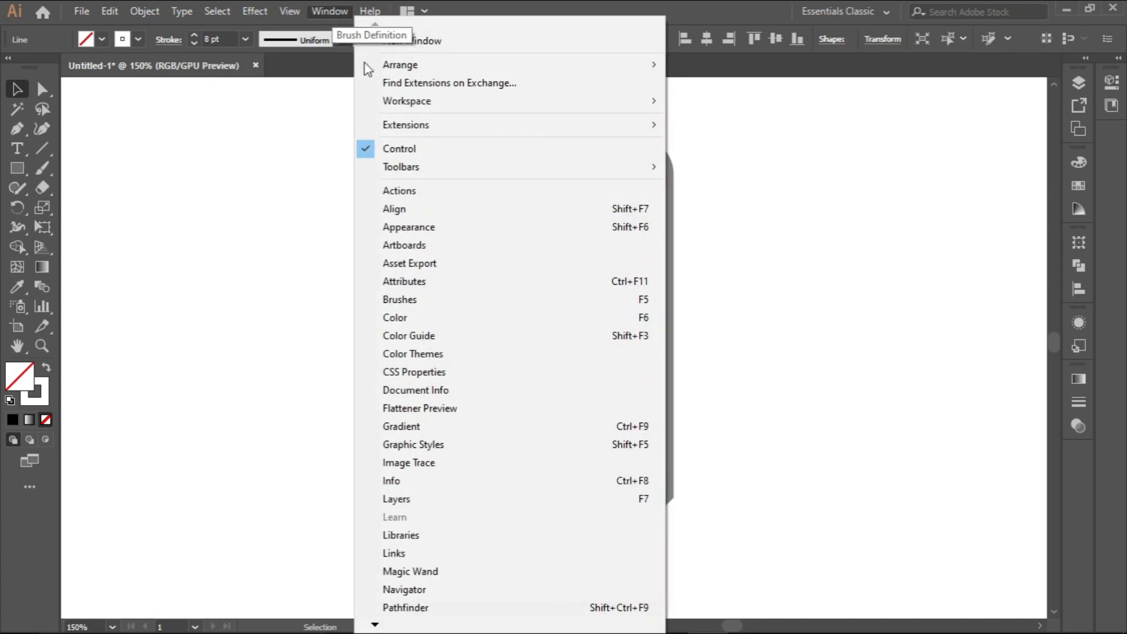
pyautogui.moveTo(377, 624)
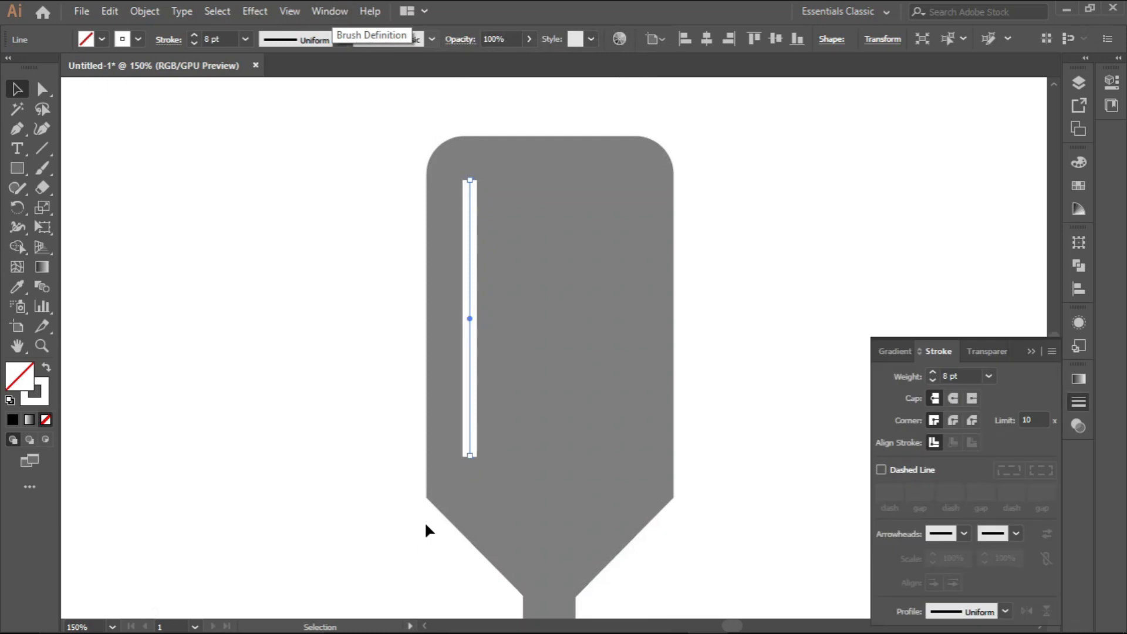
pyautogui.click(411, 531)
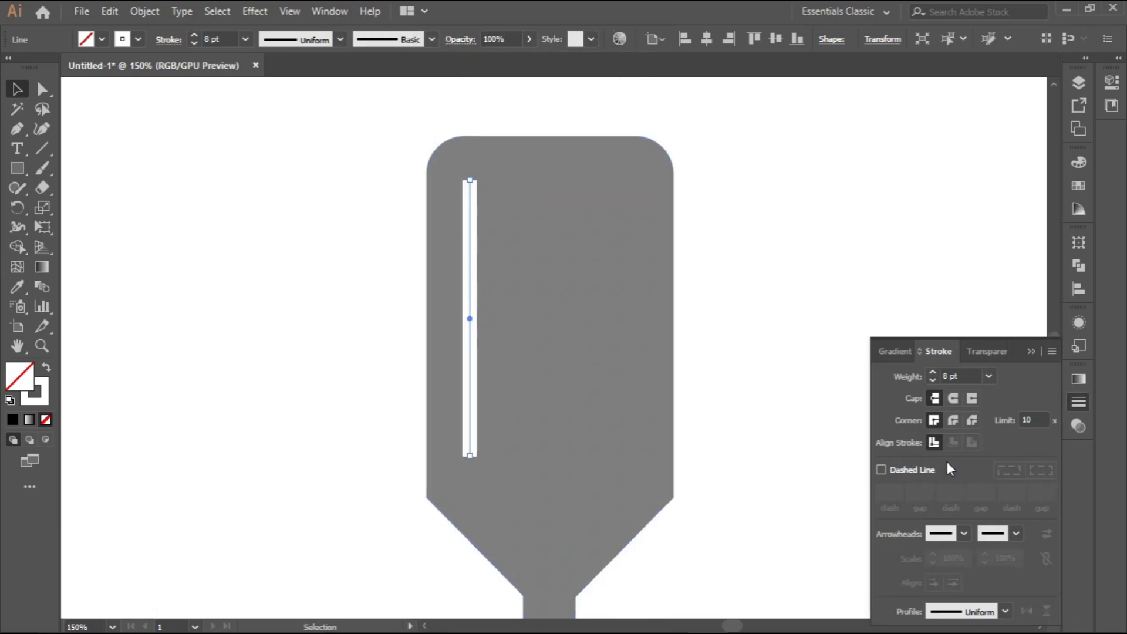
pyautogui.click(954, 398)
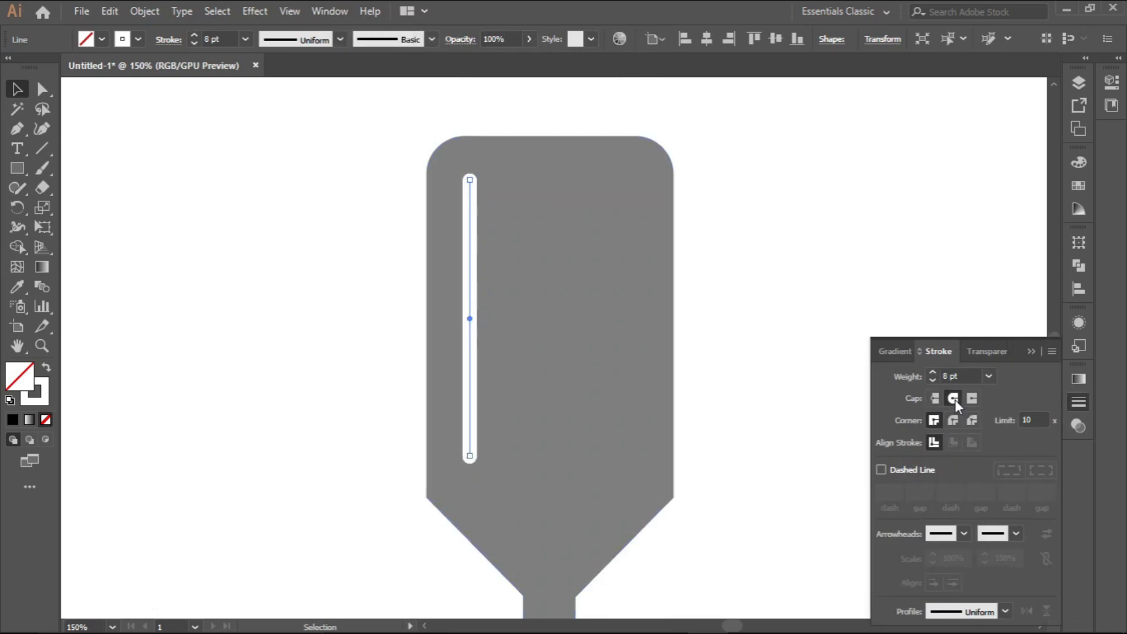
pyautogui.click(1031, 352)
# Try placing a copy of the white line a short distance to its right, and undo the copy
pyautogui.scroll(-1, 414, 263)
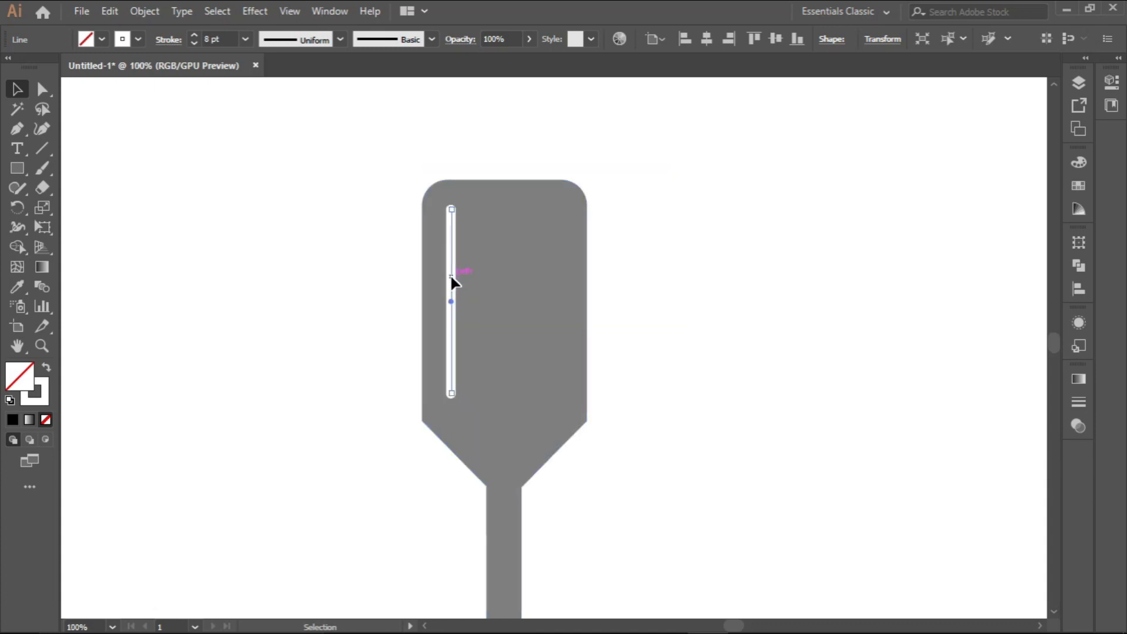
pyautogui.moveTo(454, 274); pyautogui.dragTo(479, 269)
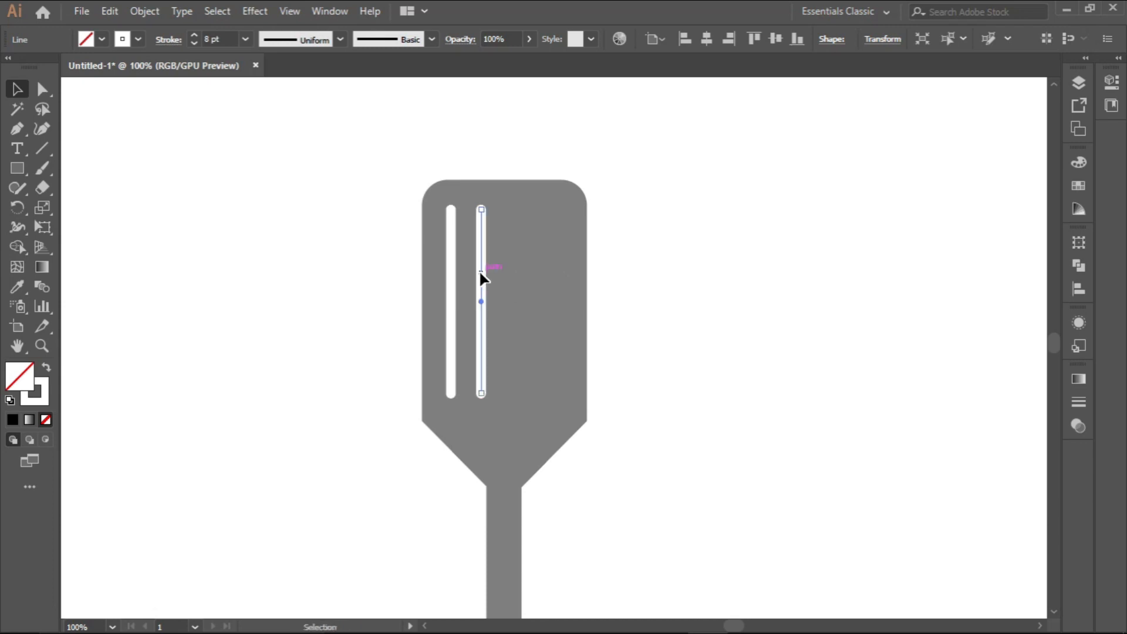
pyautogui.hotkey('ctrl', 'z')
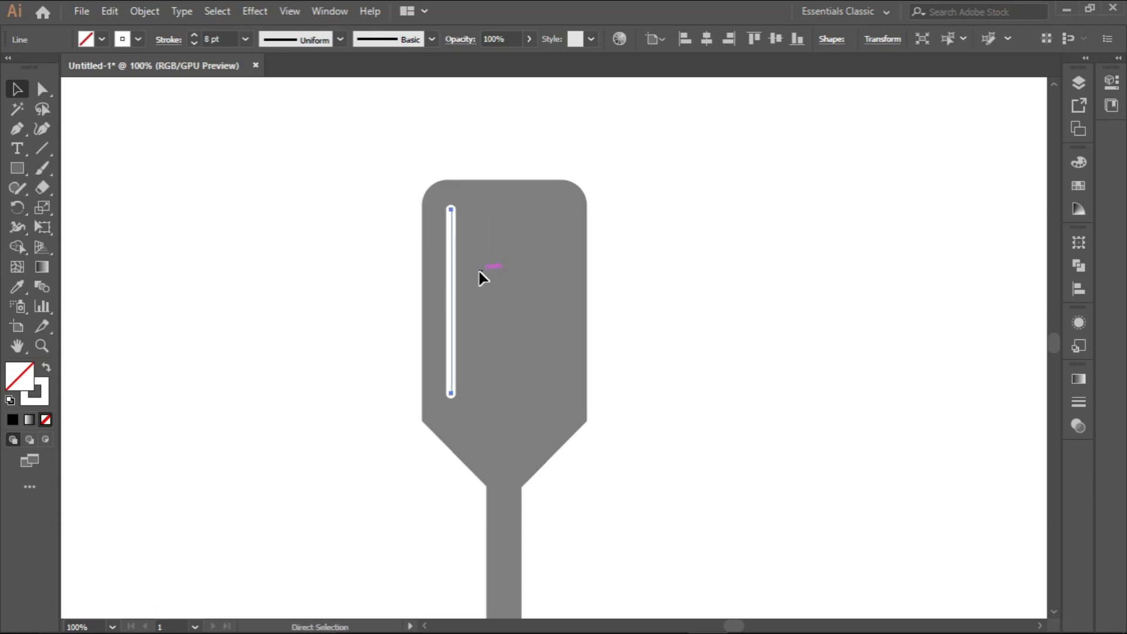
# Copy the white line horizontally to the right and repeat the duplication twice to make four evenly spaced slots
pyautogui.moveTo(450, 271); pyautogui.dragTo(484, 272)
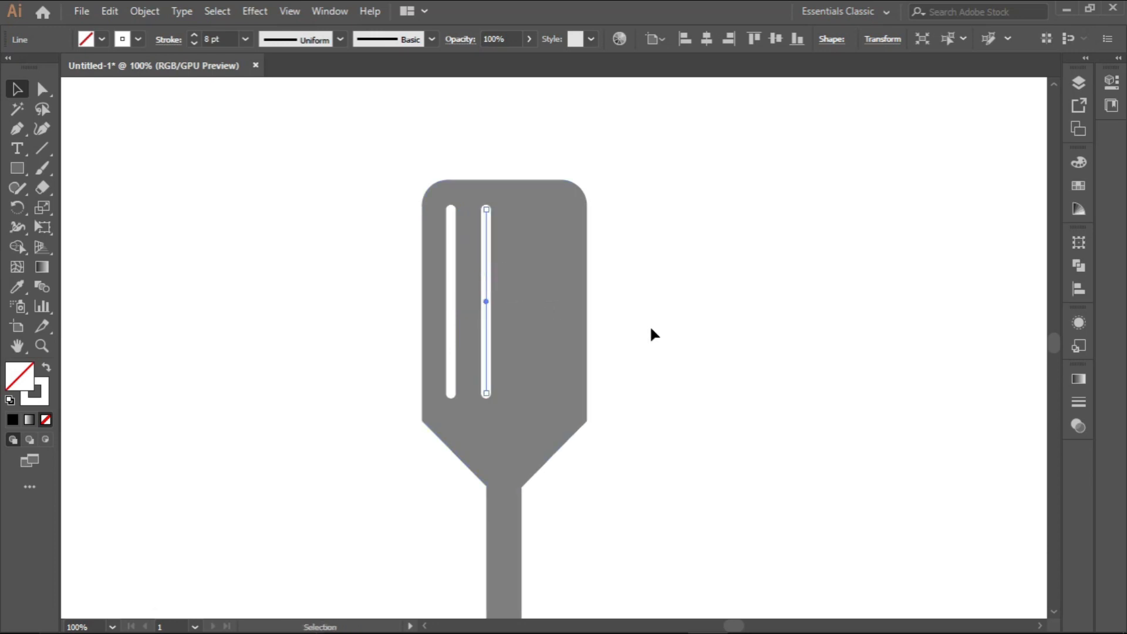
pyautogui.press('a')
pyautogui.press('v')
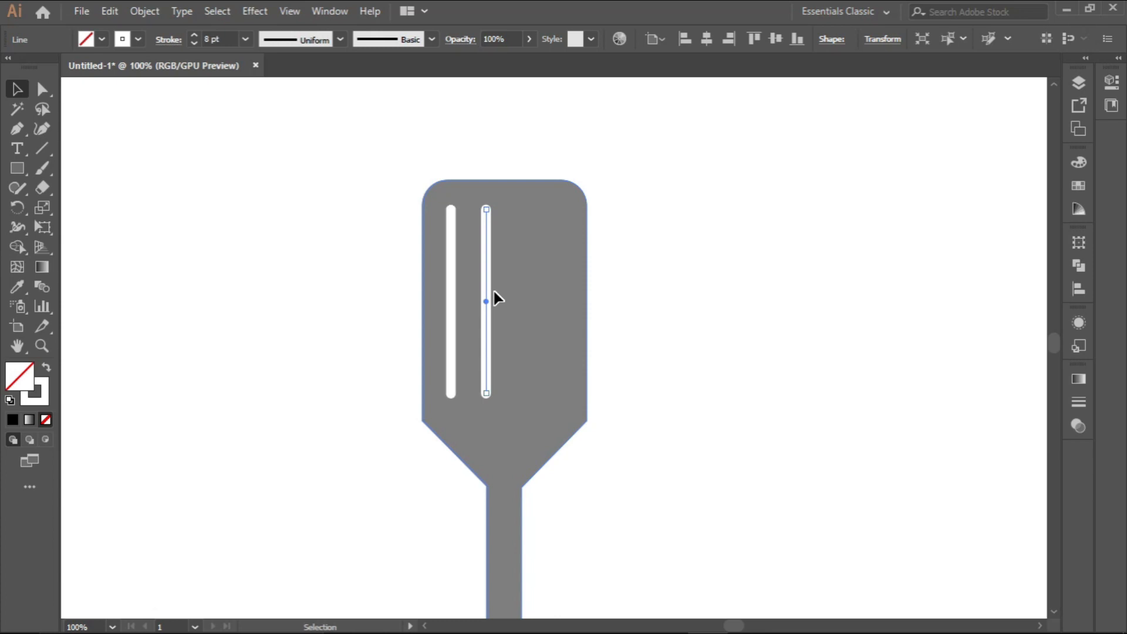
pyautogui.press('a')
pyautogui.hotkey('ctrl', 'd')
pyautogui.hotkey('ctrl', 'd')
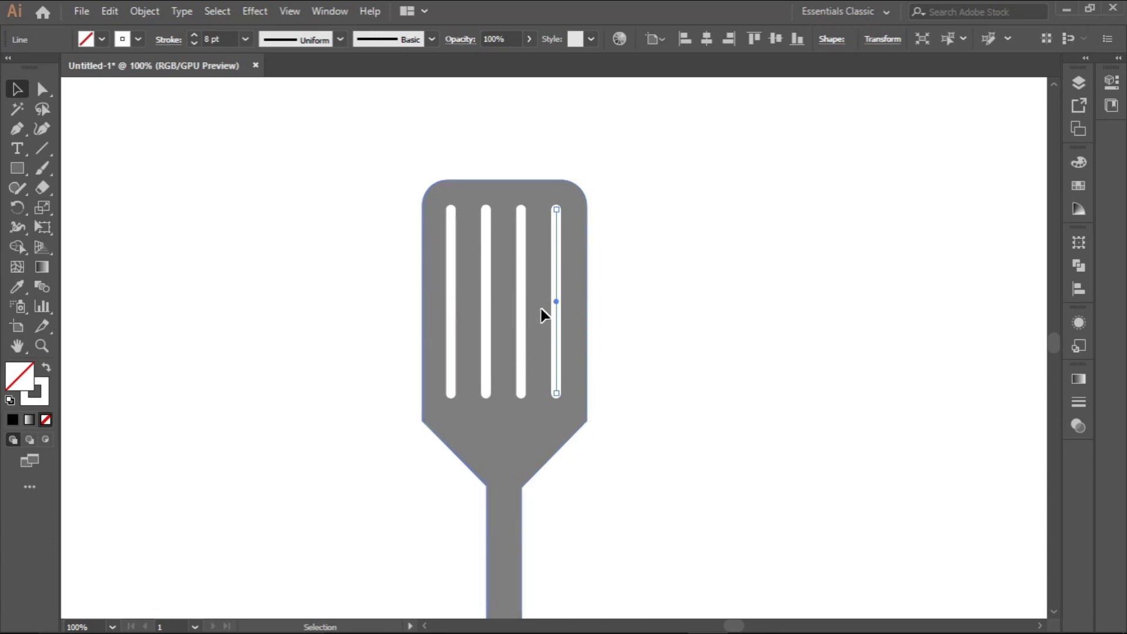
pyautogui.click(642, 306)
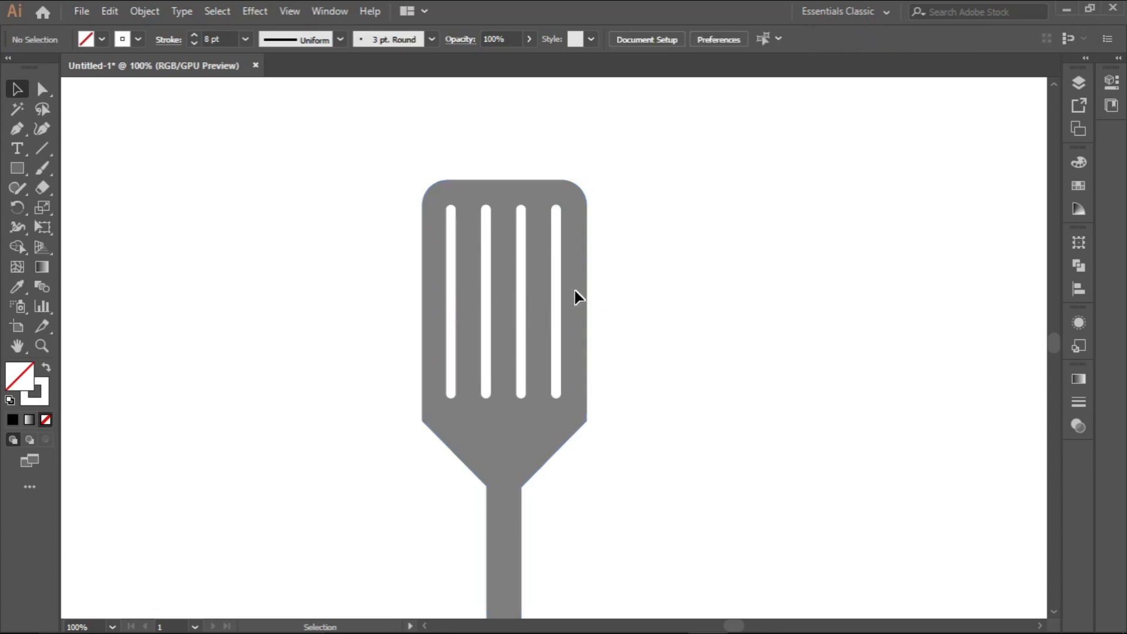
# Select all four white slot lines on the head and group them
pyautogui.click(450, 218)
pyautogui.keyDown('shift'); pyautogui.click(486, 255); pyautogui.keyUp('shift')
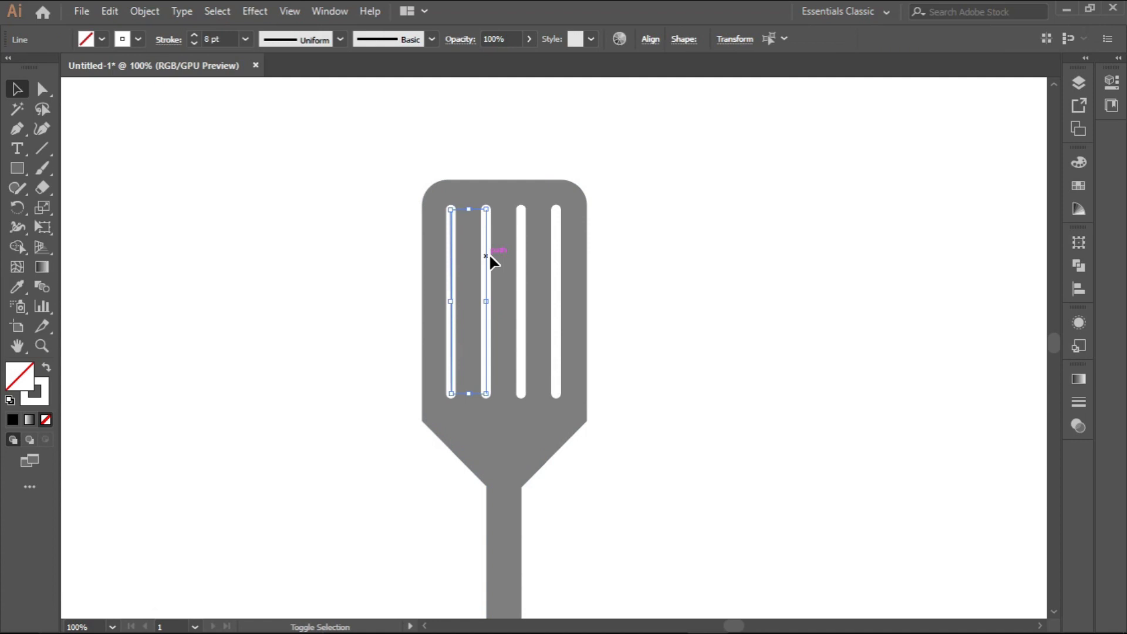
pyautogui.keyDown('shift'); pyautogui.click(519, 256); pyautogui.keyUp('shift')
pyautogui.keyDown('shift'); pyautogui.click(556, 262); pyautogui.keyUp('shift')
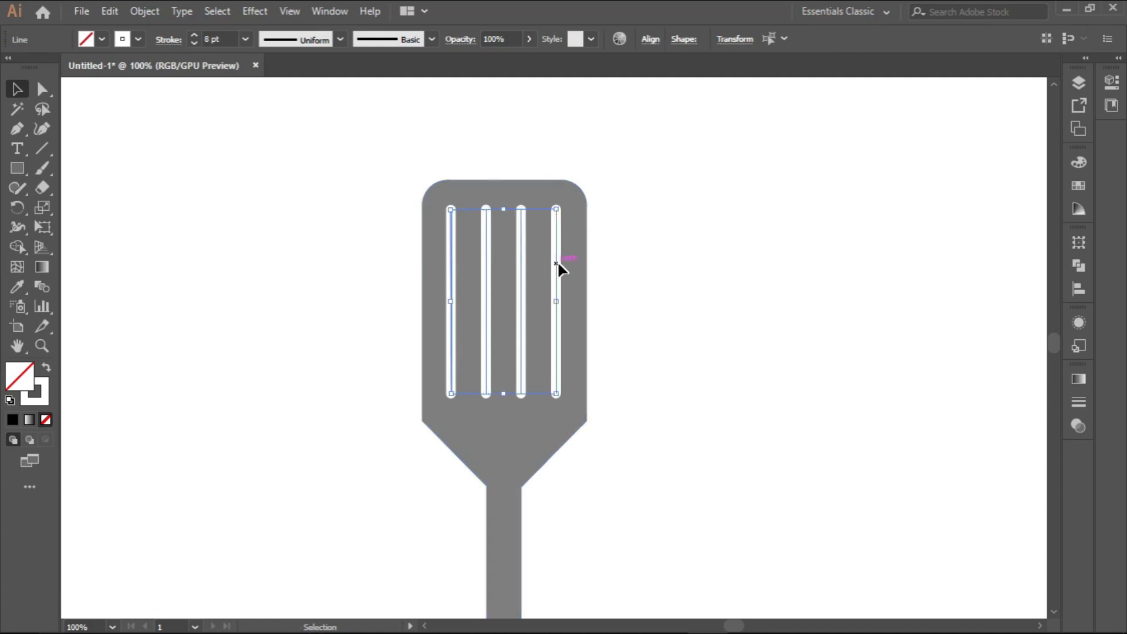
pyautogui.hotkey('ctrl', 'g')
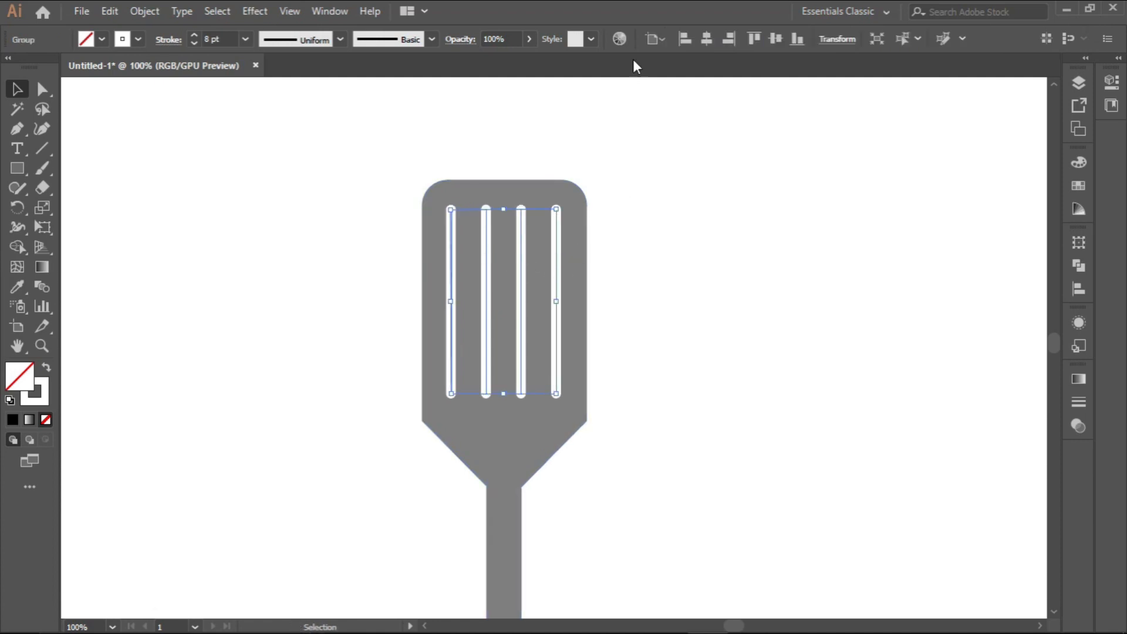
# Center the group of white slot lines horizontally on the spatula head, and ungroup the lines
pyautogui.click(706, 40)
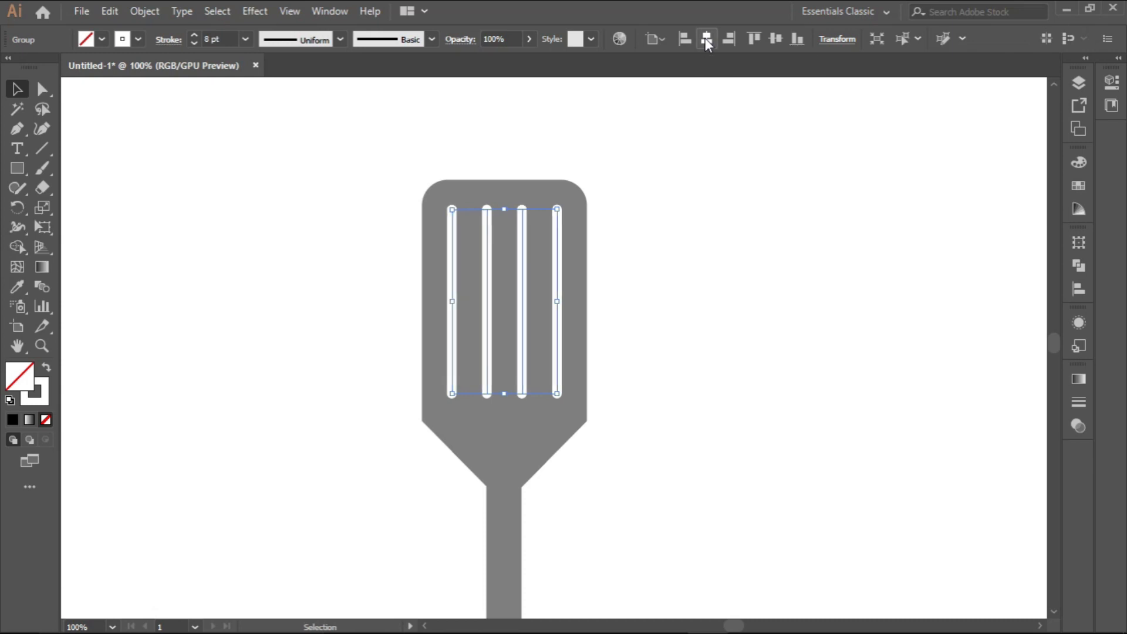
pyautogui.rightClick(521, 268)
pyautogui.click(580, 415)
# Round all four corners of the black handle rectangle to a radius of about 14 px
pyautogui.scroll(-5, 580, 420)
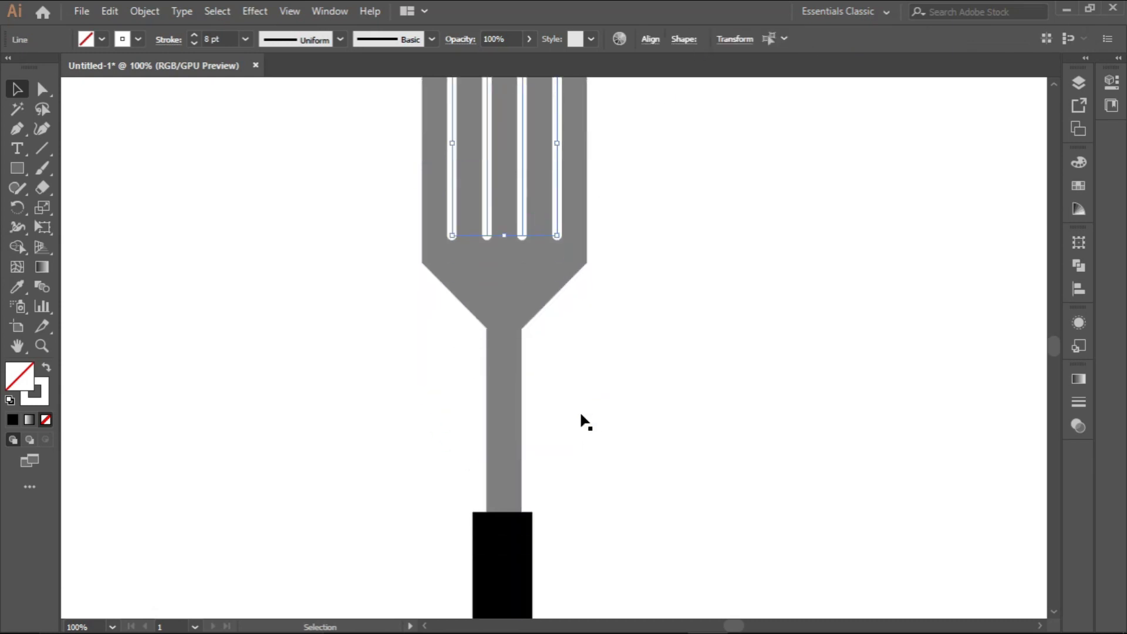
pyautogui.scroll(-3, 581, 420)
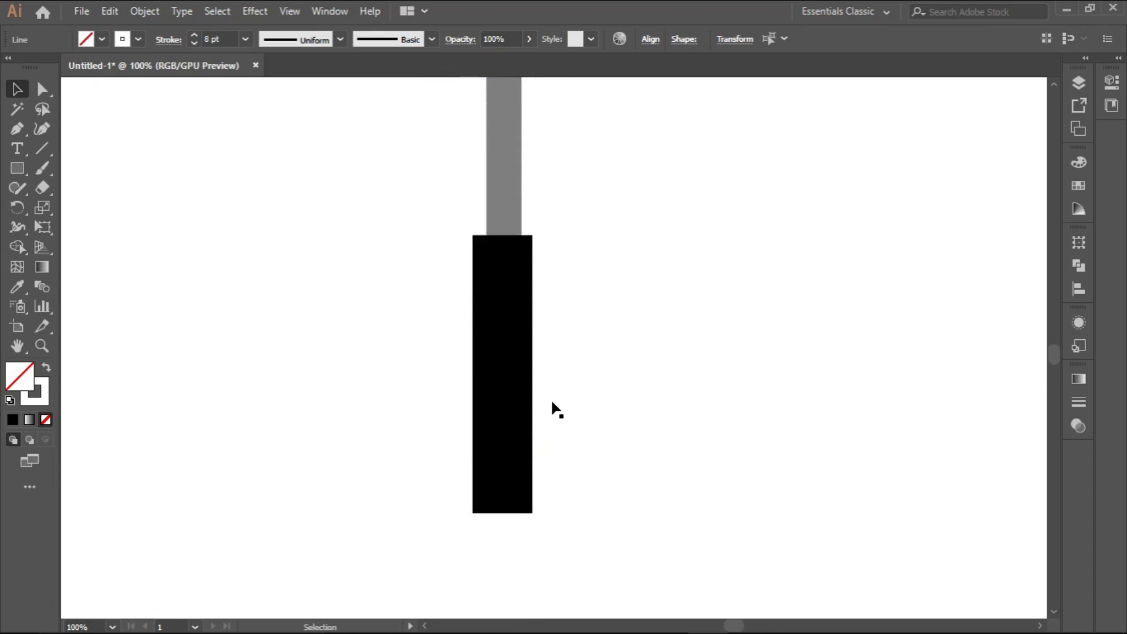
pyautogui.click(505, 393)
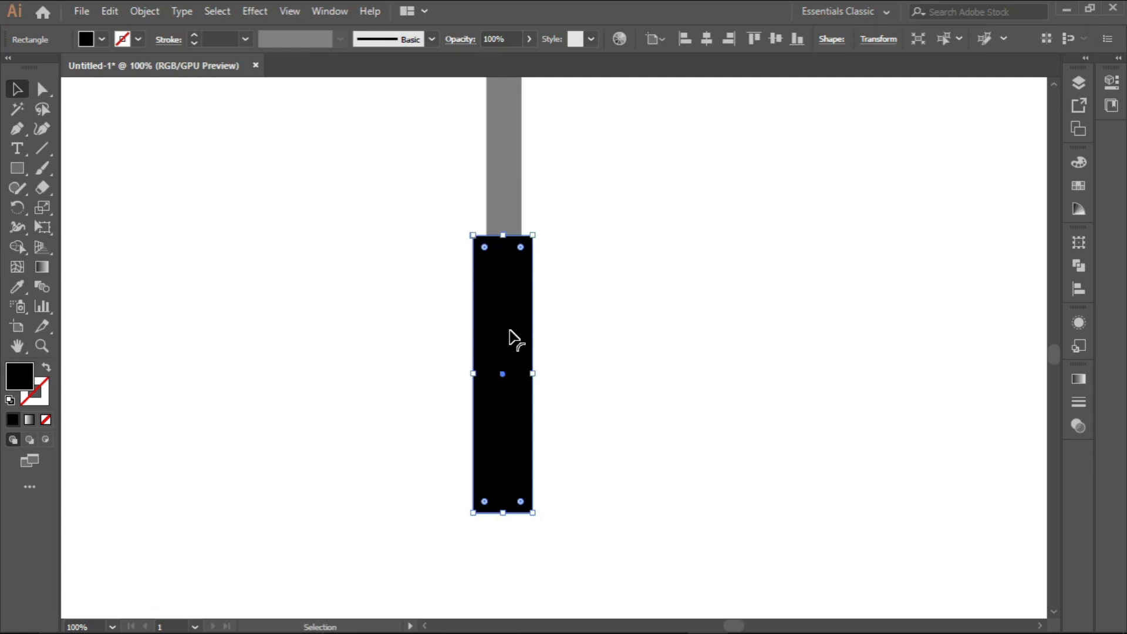
pyautogui.click(43, 89)
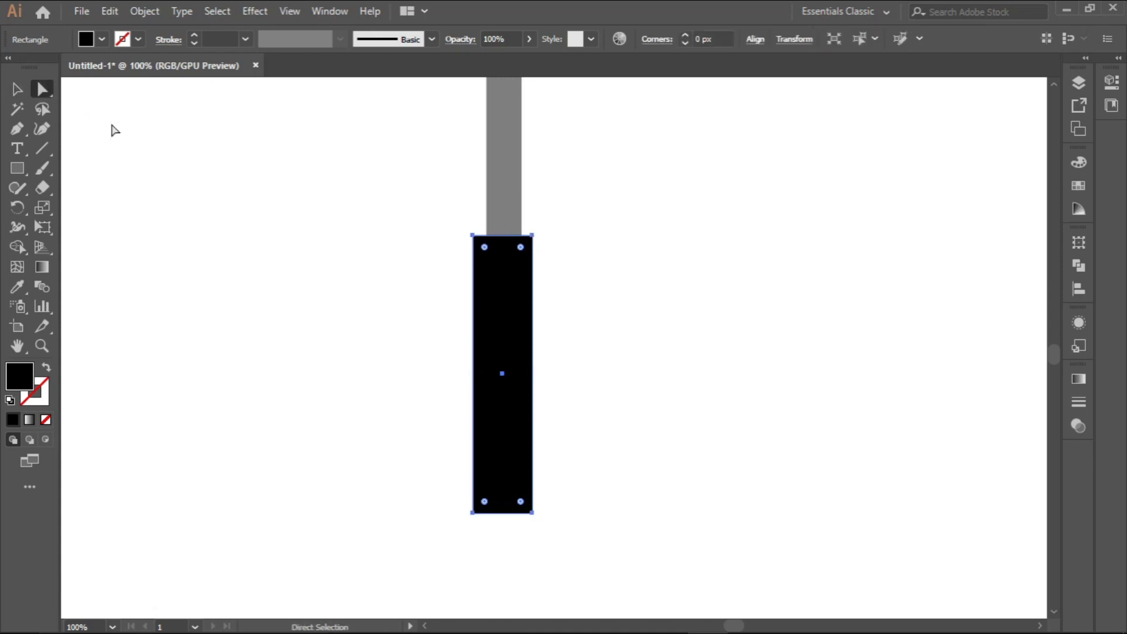
pyautogui.moveTo(484, 244); pyautogui.dragTo(489, 258)
pyautogui.hotkey('ctrl', '-')
pyautogui.hotkey('ctrl', '-')
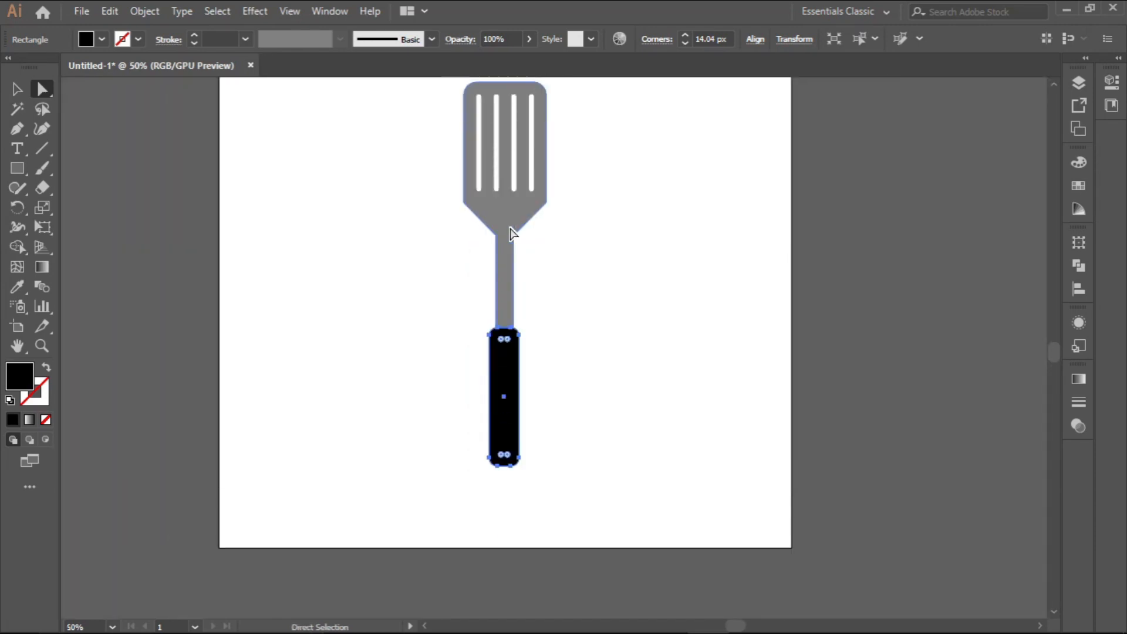
pyautogui.scroll(-2, 510, 229)
pyautogui.scroll(2, 506, 328)
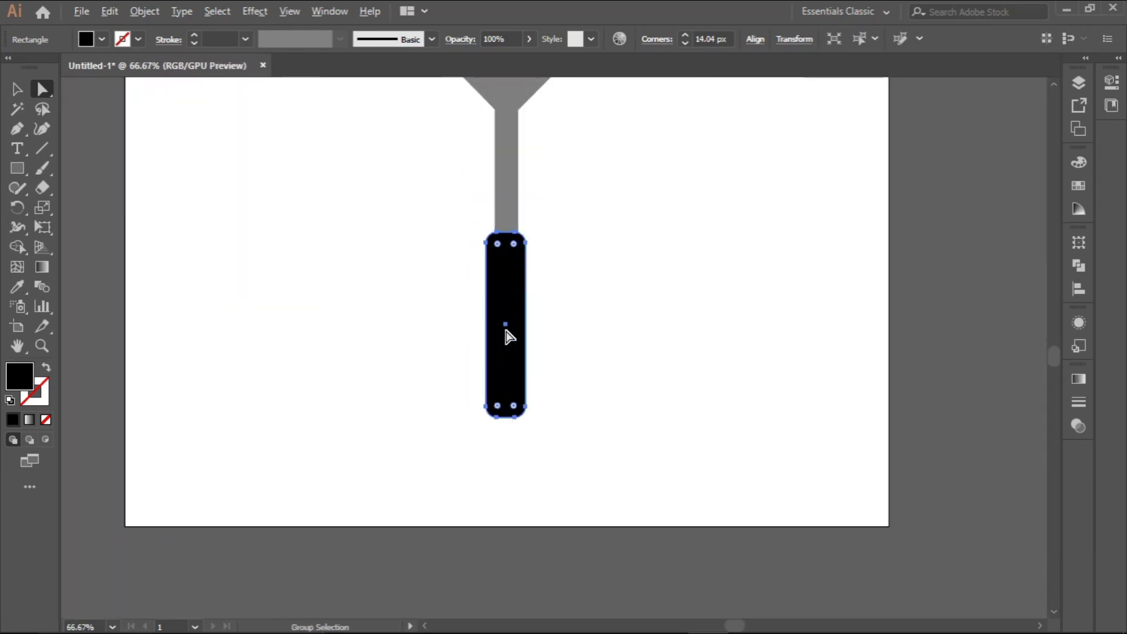
# Draw a small rectangle, slightly over half the handle's width, centered directly below the handle's bottom edge
pyautogui.click(14, 91)
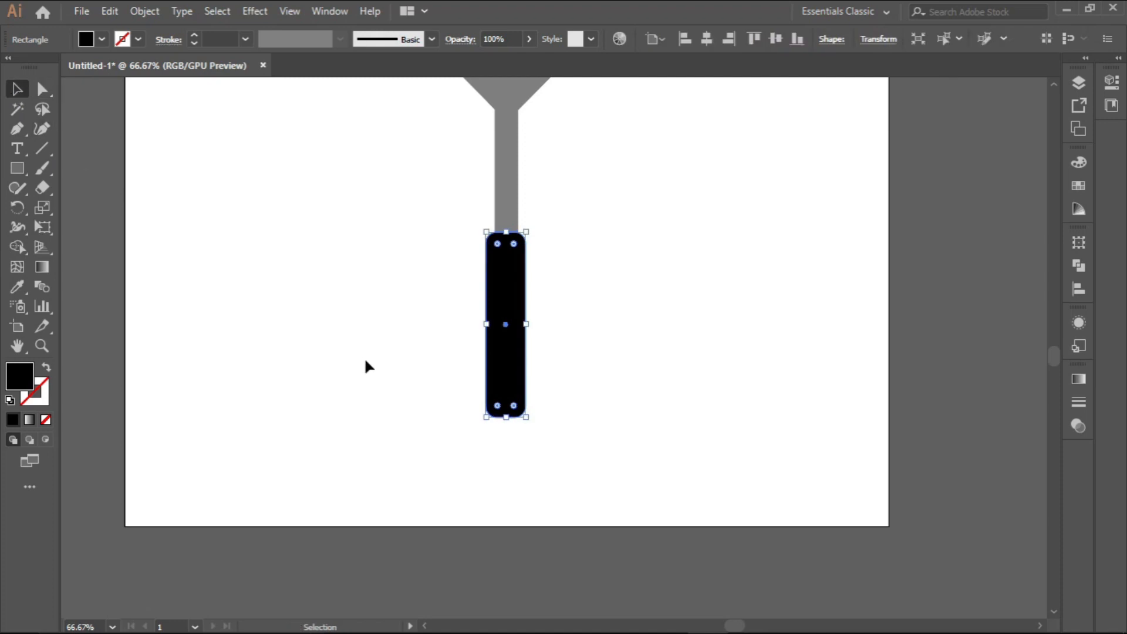
pyautogui.click(496, 446)
pyautogui.click(502, 414)
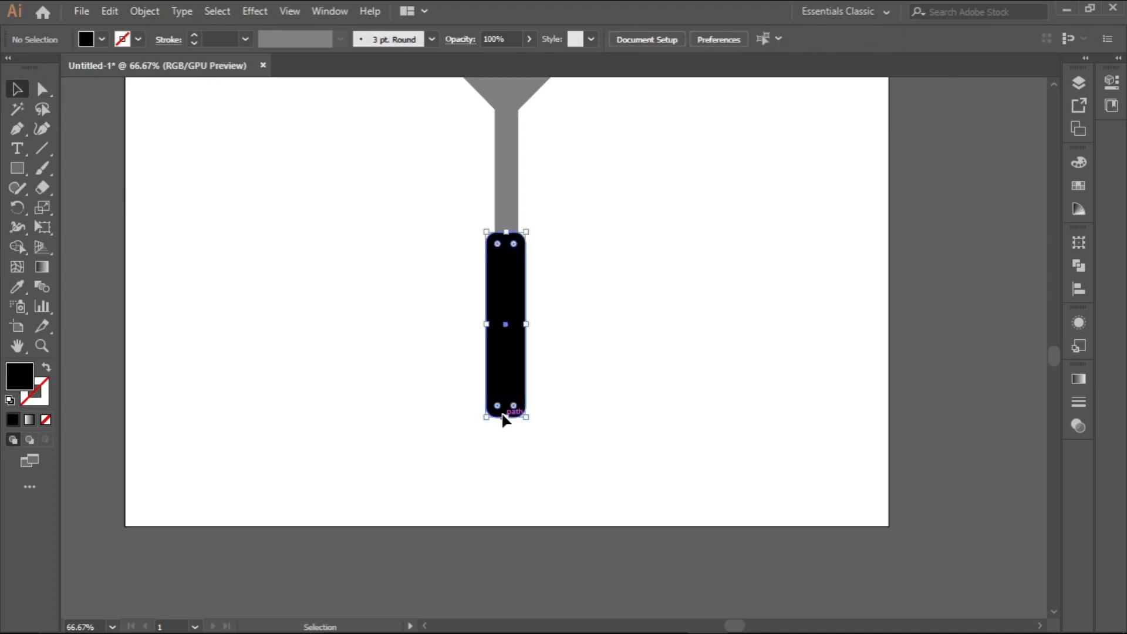
pyautogui.click(19, 169)
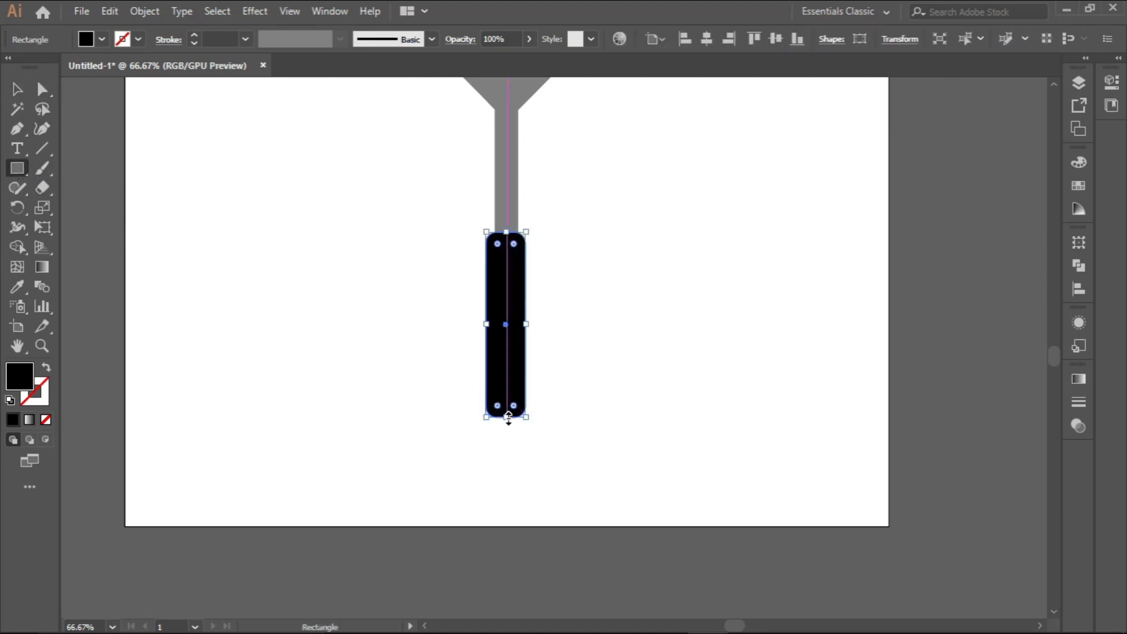
pyautogui.scroll(4, 493, 421)
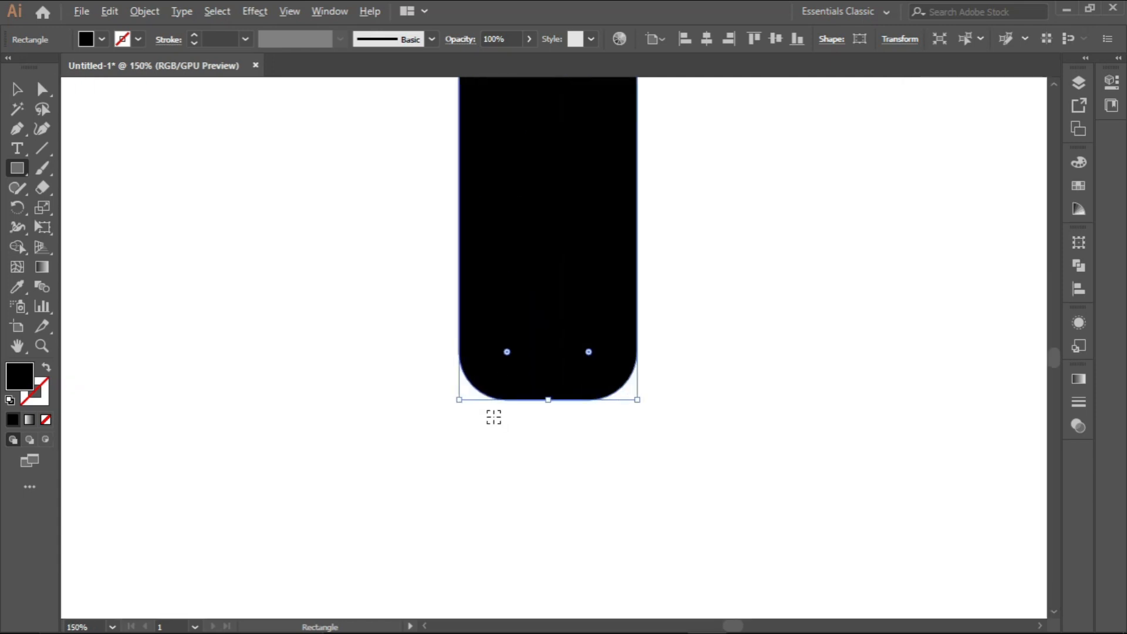
pyautogui.scroll(-2, 500, 402)
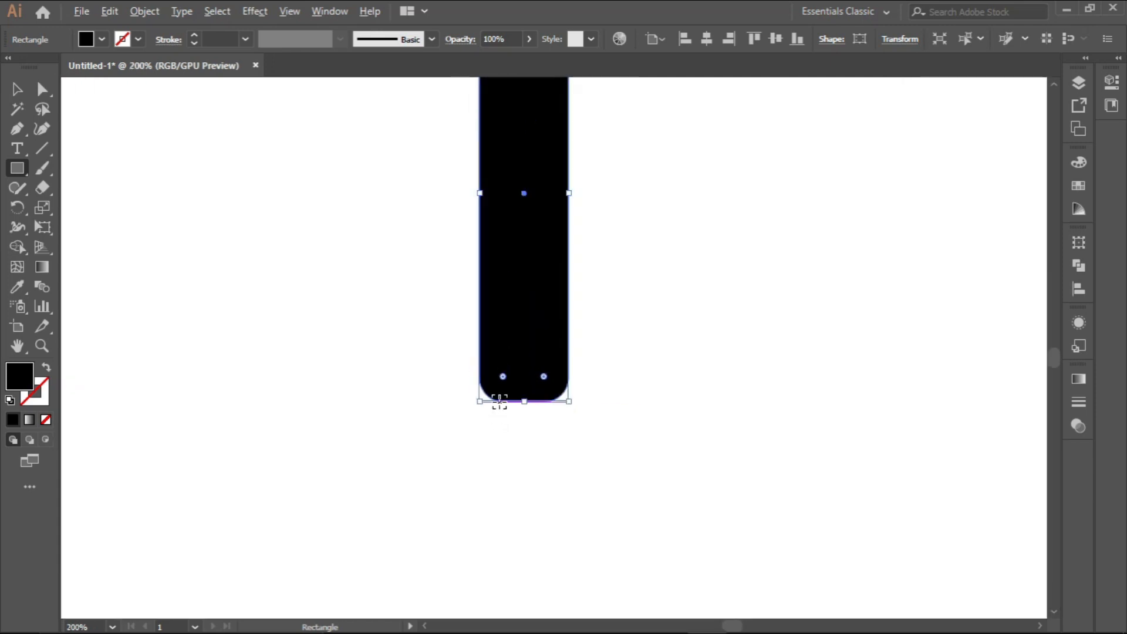
pyautogui.scroll(2, 499, 402)
pyautogui.moveTo(499, 402)
pyautogui.mouseDown()
pyautogui.moveTo(549, 483)
pyautogui.moveTo(598, 514)
pyautogui.mouseUp()
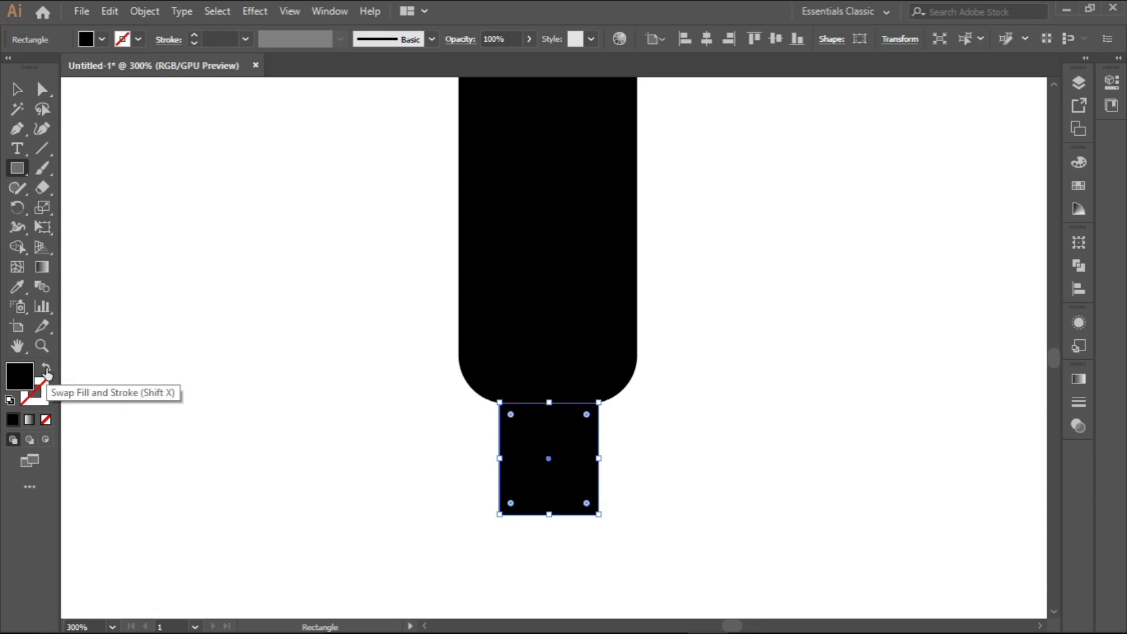
# Swap the small rectangle's fill and stroke to leave a black outline, and set the stroke weight to 7 pt
pyautogui.click(47, 370)
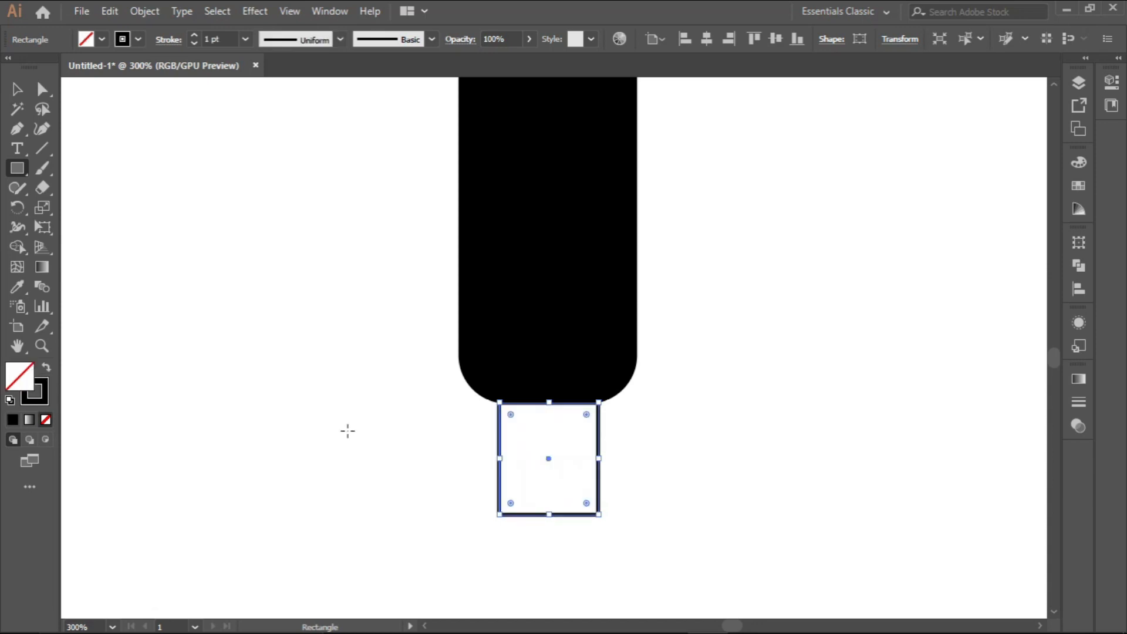
pyautogui.click(195, 35)
pyautogui.click(194, 35)
pyautogui.click(194, 35)
pyautogui.click(194, 35)
pyautogui.click(194, 35)
pyautogui.click(194, 35)
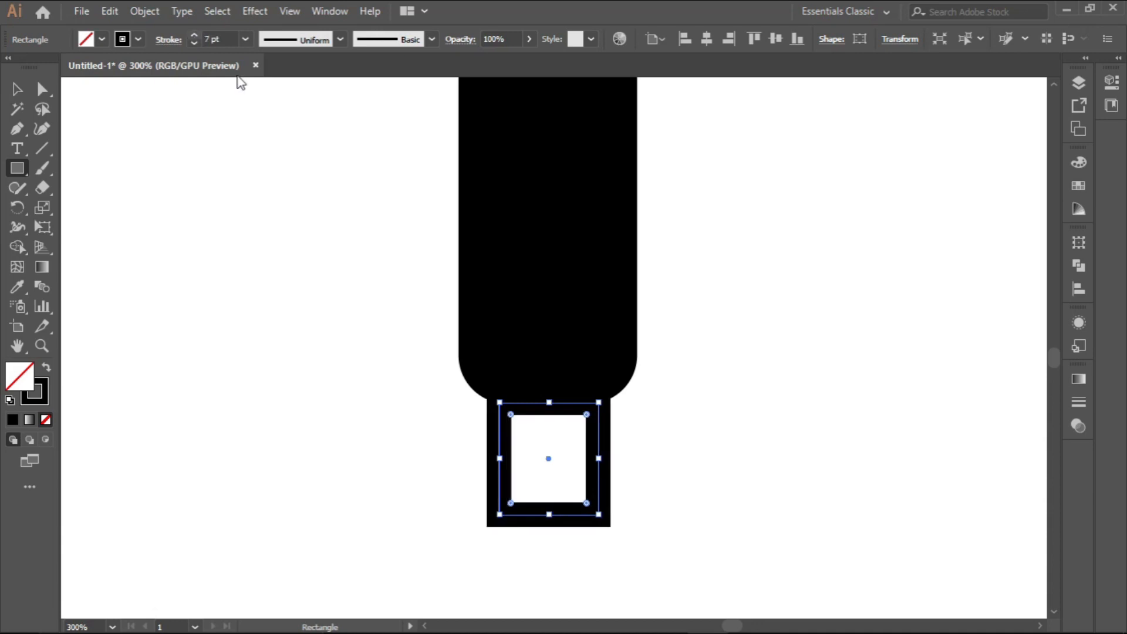
# Deselect the outlined rectangle and check its proportions against the whole spatula
pyautogui.hotkey('ctrl', '-')
pyautogui.hotkey('ctrl', '-')
pyautogui.hotkey('ctrl', '-')
pyautogui.hotkey('ctrl', '-')
pyautogui.scroll(2, 557, 303)
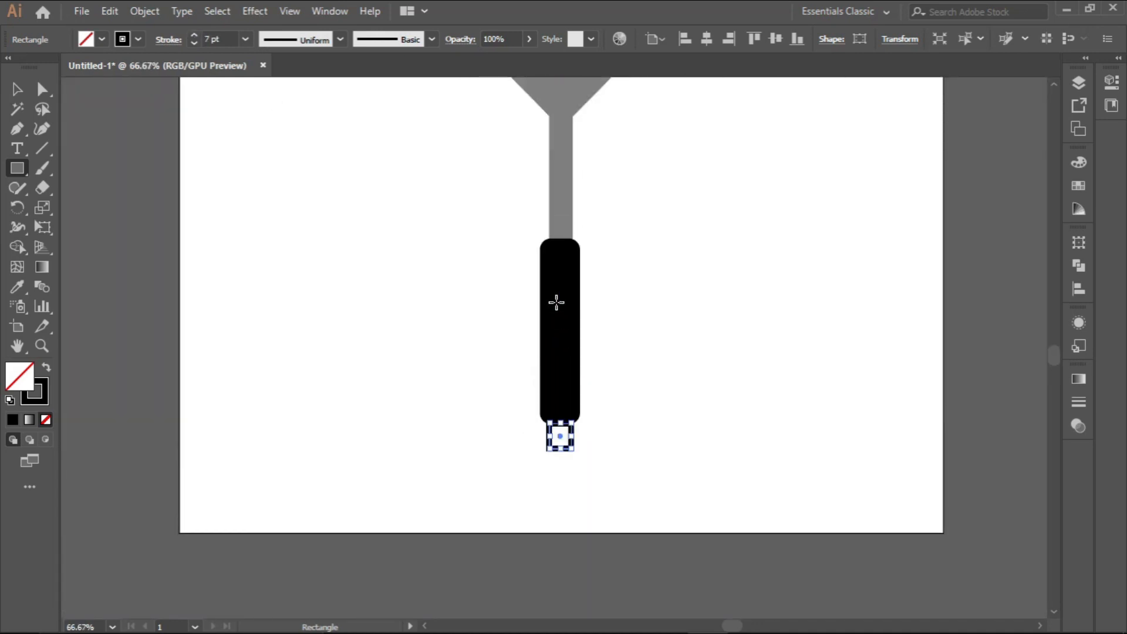
pyautogui.hotkey('ctrl', '-')
pyautogui.scroll(2, 556, 304)
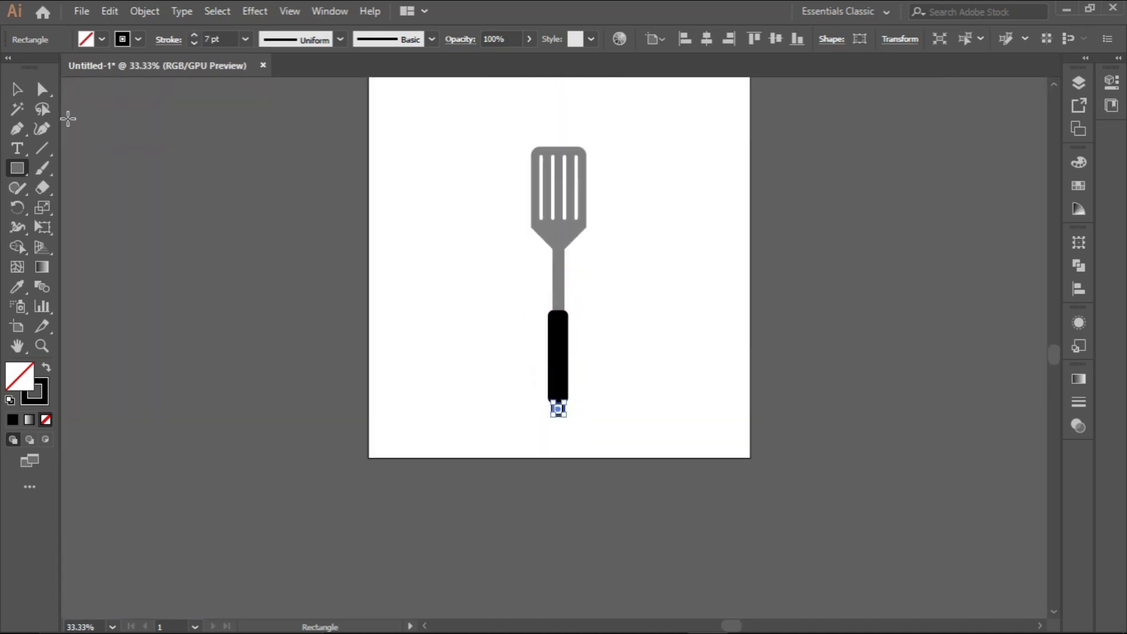
pyautogui.click(19, 91)
pyautogui.click(586, 449)
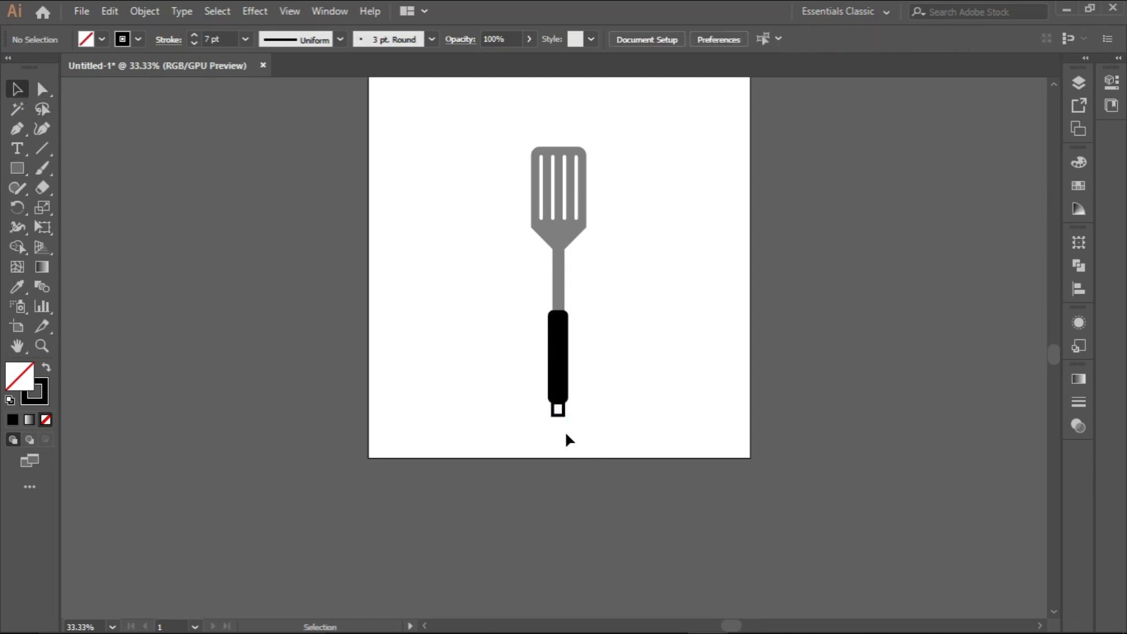
# Cut the outlined rectangle at its two upper corners with the Scissors tool and delete the upper edge
pyautogui.scroll(4, 560, 421)
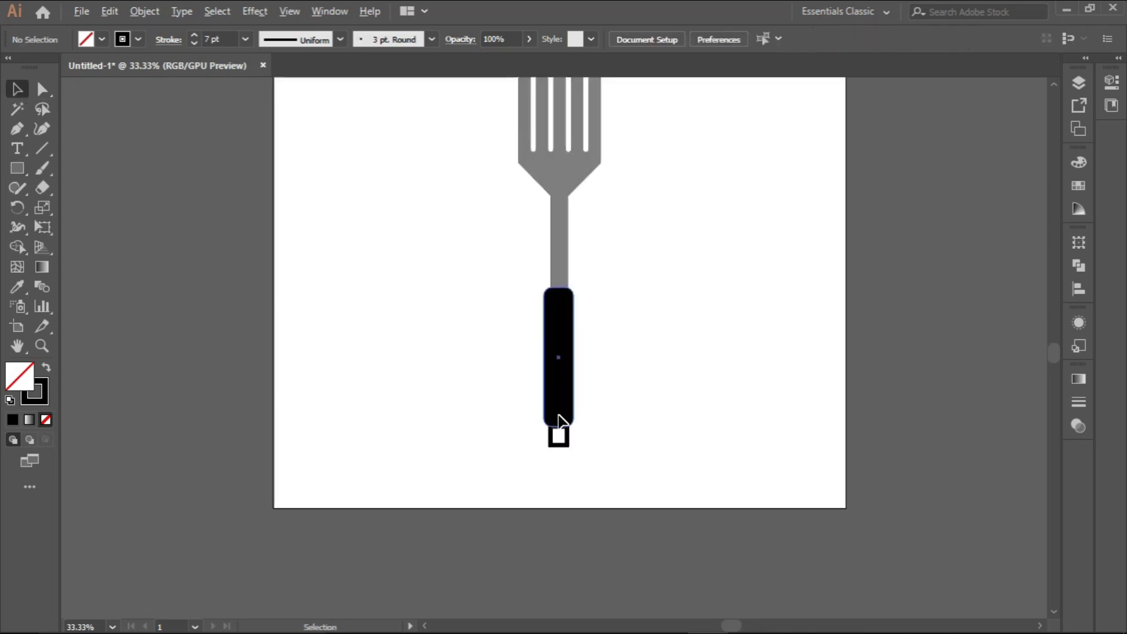
pyautogui.click(559, 483)
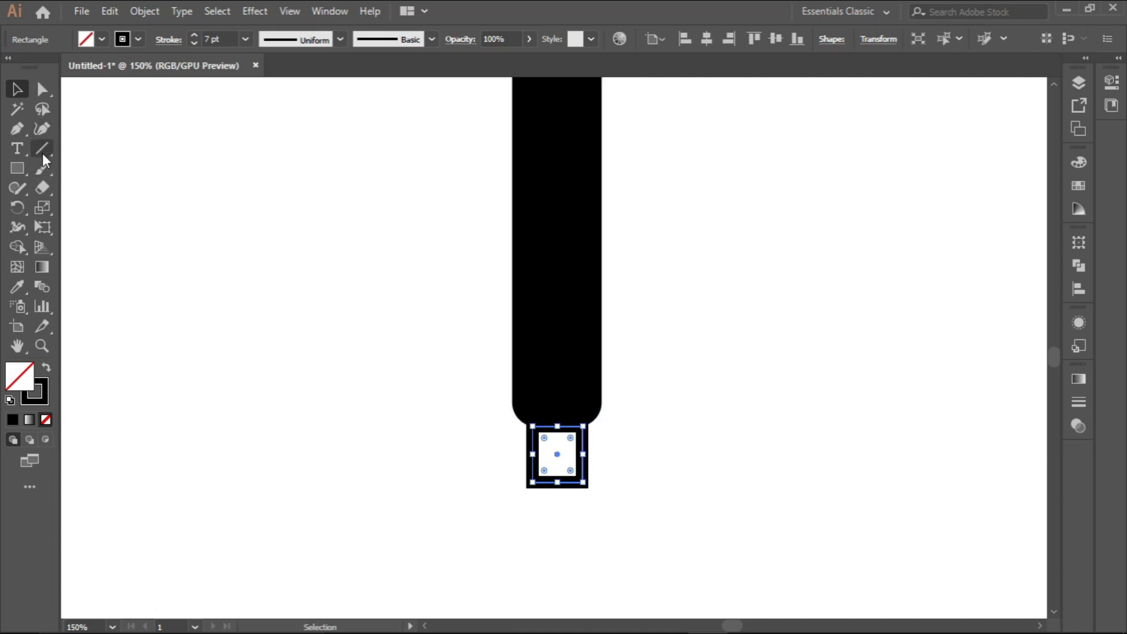
pyautogui.click(40, 186)
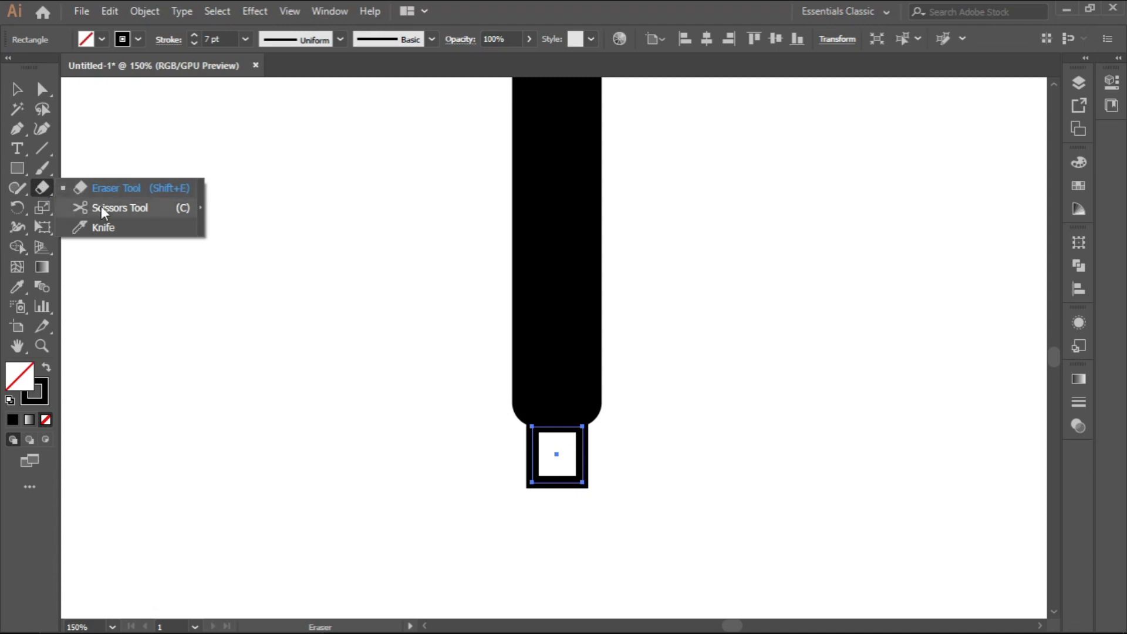
pyautogui.click(36, 185)
pyautogui.click(36, 185)
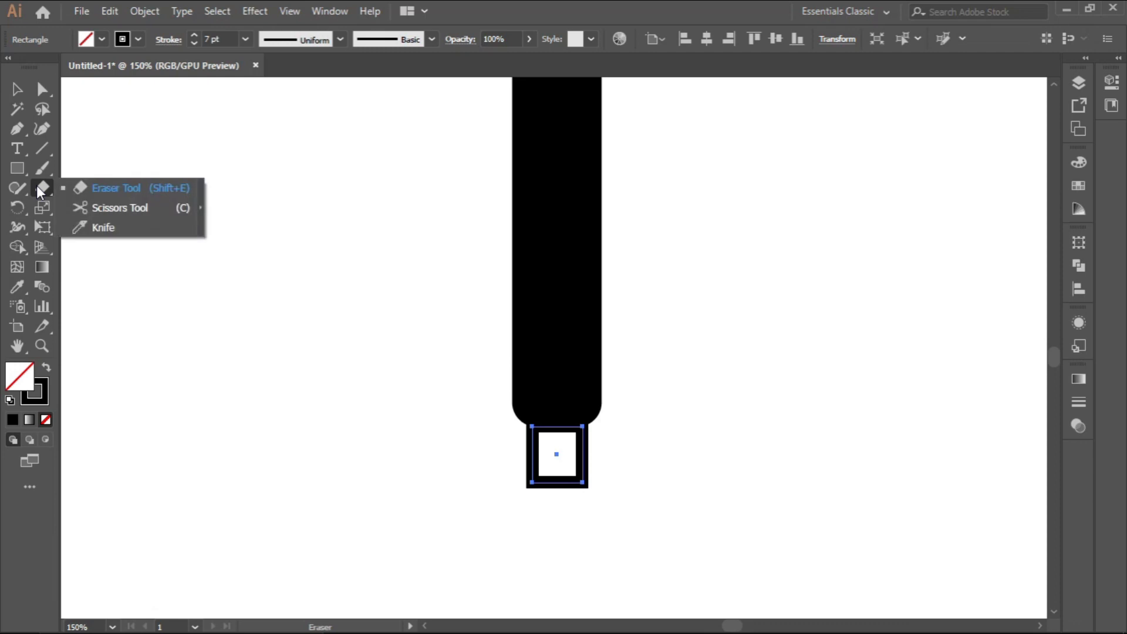
pyautogui.click(106, 208)
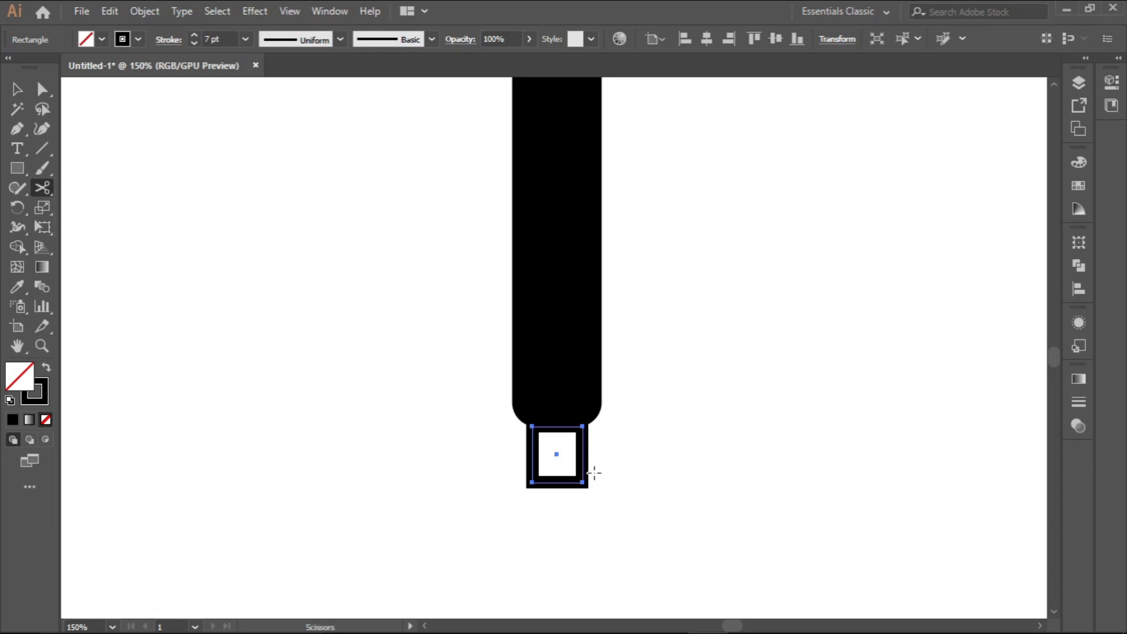
pyautogui.scroll(3, 534, 427)
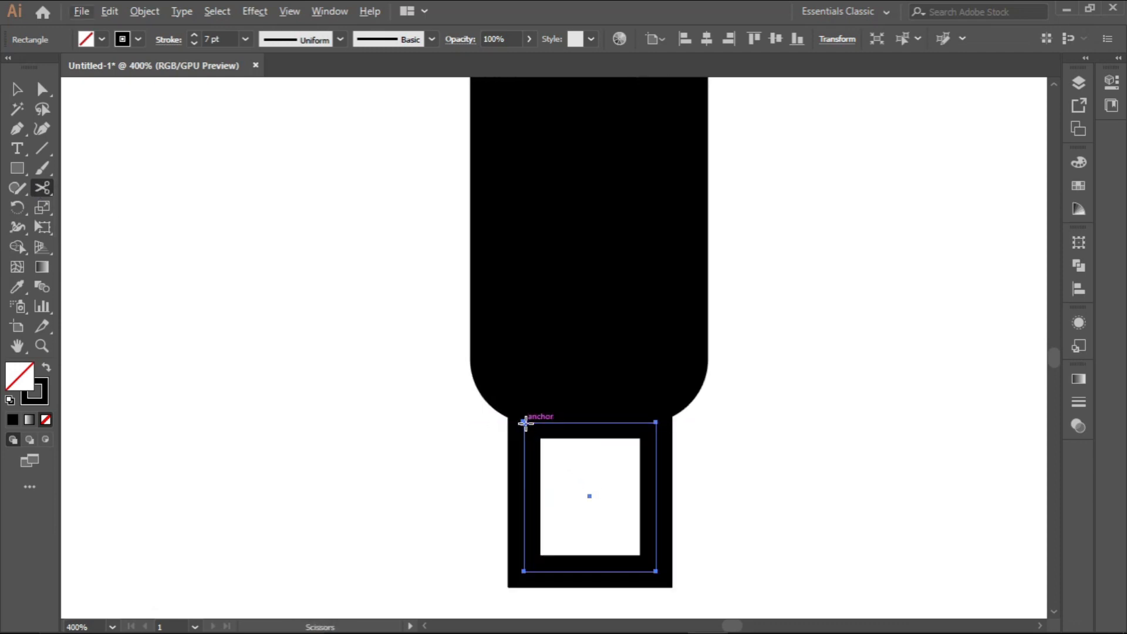
pyautogui.click(524, 422)
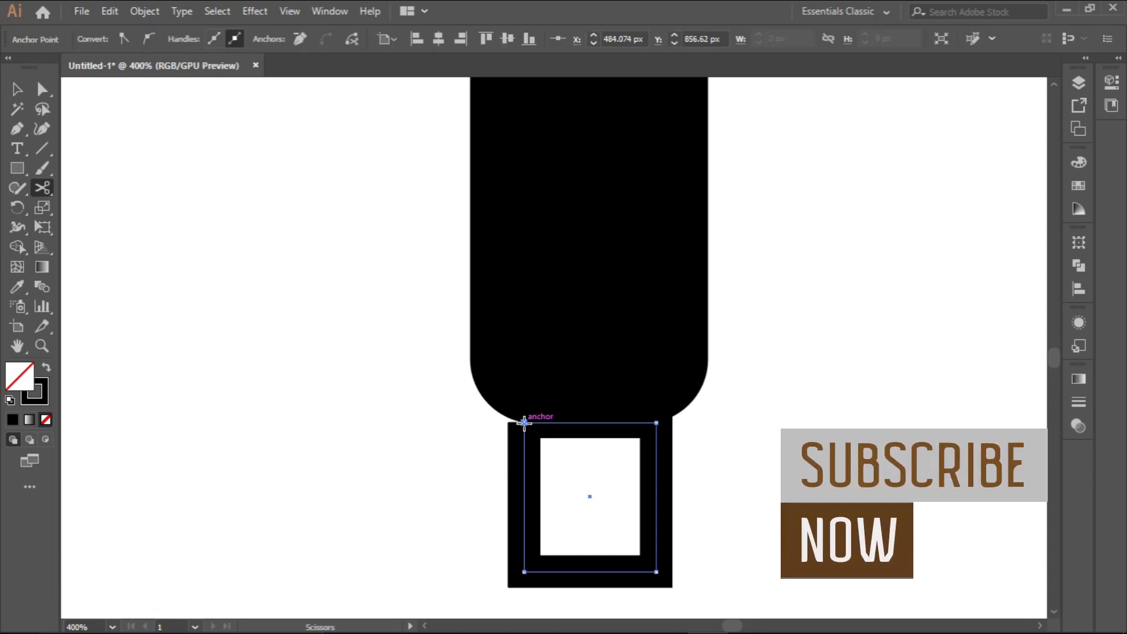
pyautogui.click(655, 422)
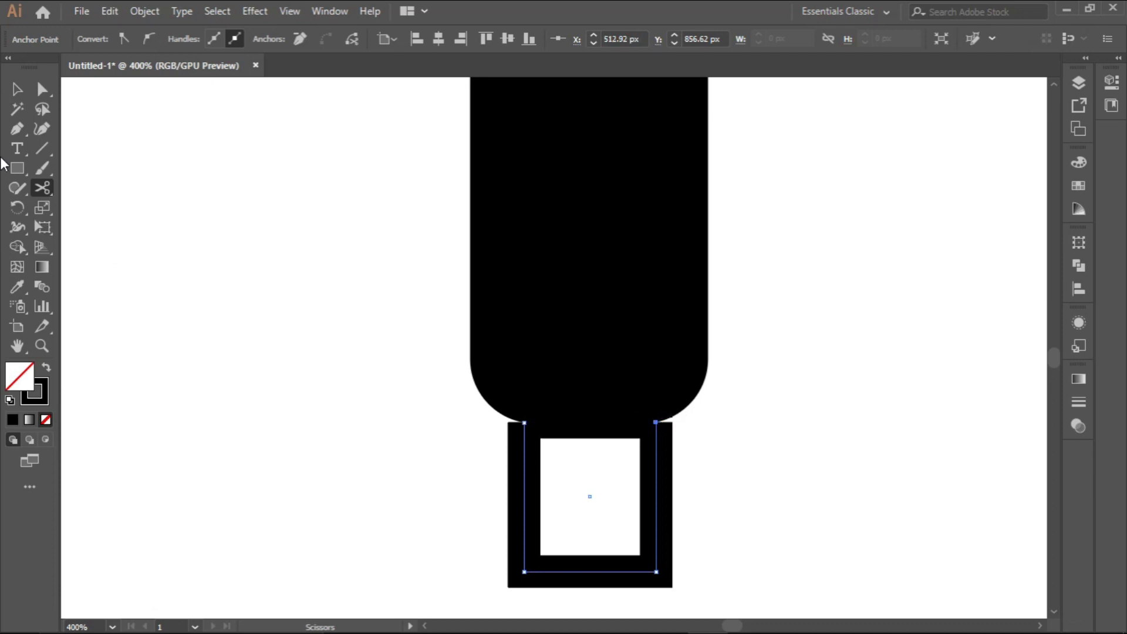
pyautogui.click(17, 89)
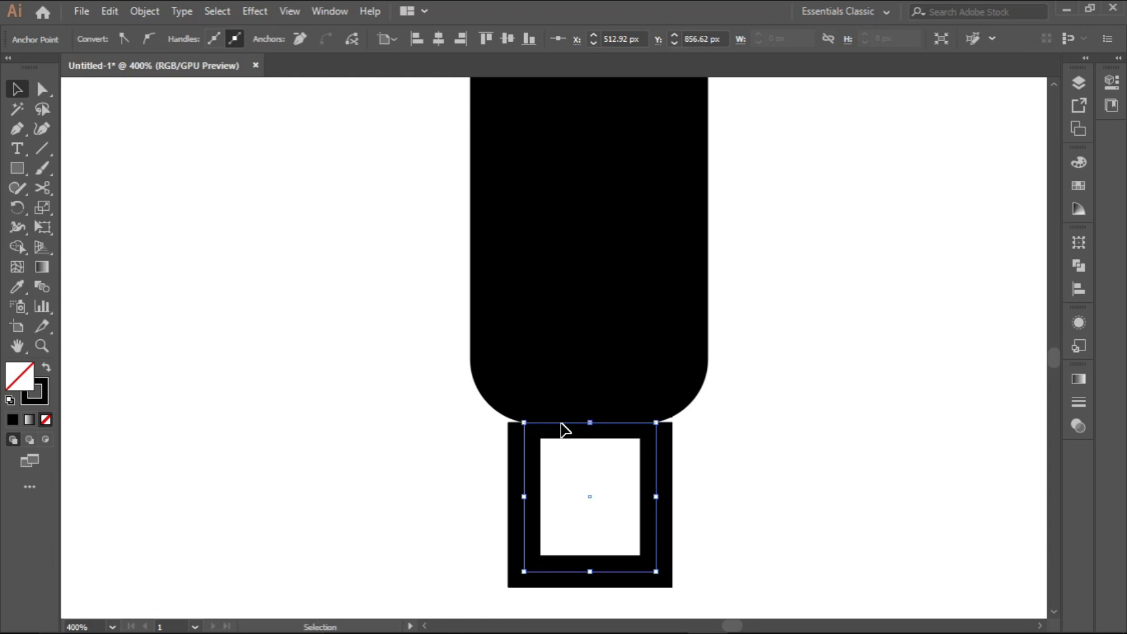
pyautogui.moveTo(560, 428); pyautogui.dragTo(205, 350)
pyautogui.press('Delete')
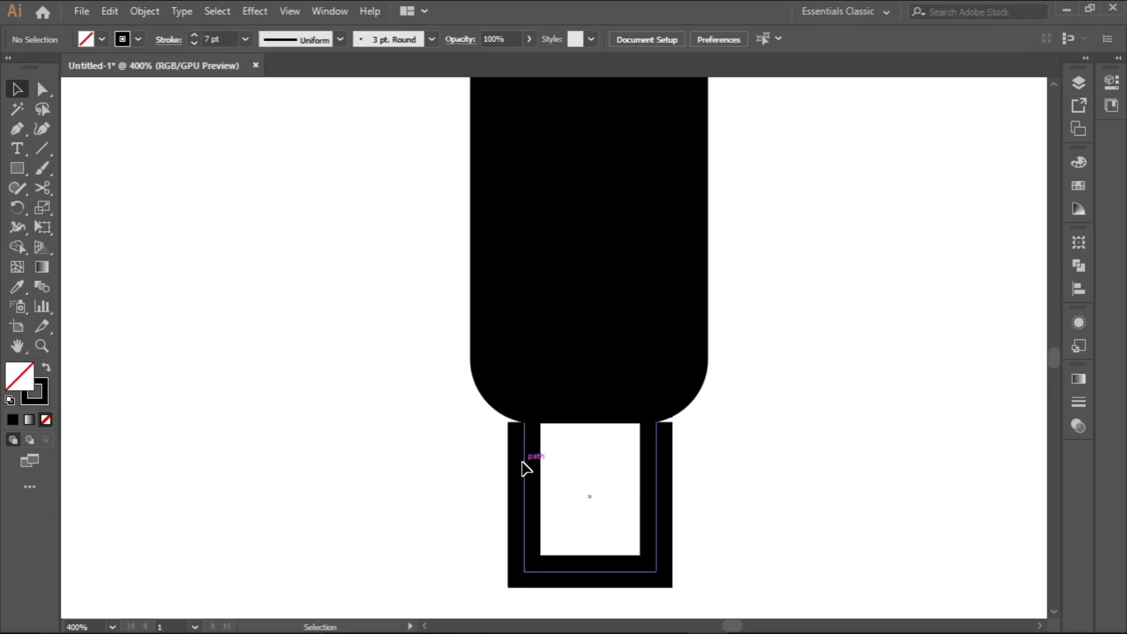
# Try moving the open U-shaped path down away from the handle, and undo the move
pyautogui.moveTo(526, 476); pyautogui.dragTo(526, 518)
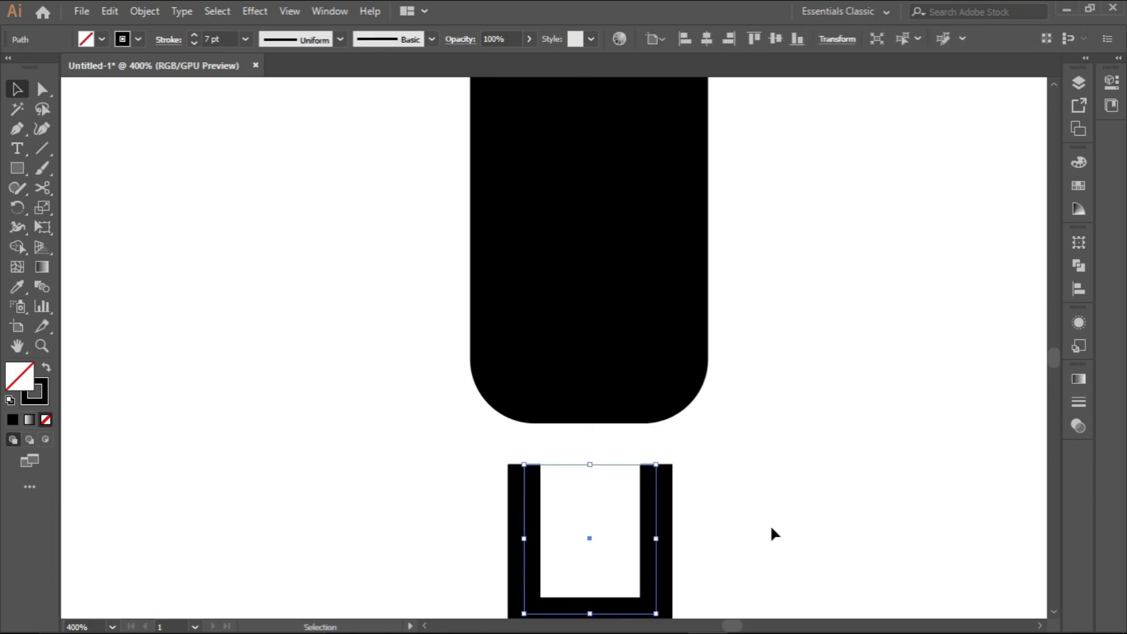
pyautogui.scroll(-4, 770, 524)
pyautogui.press('a')
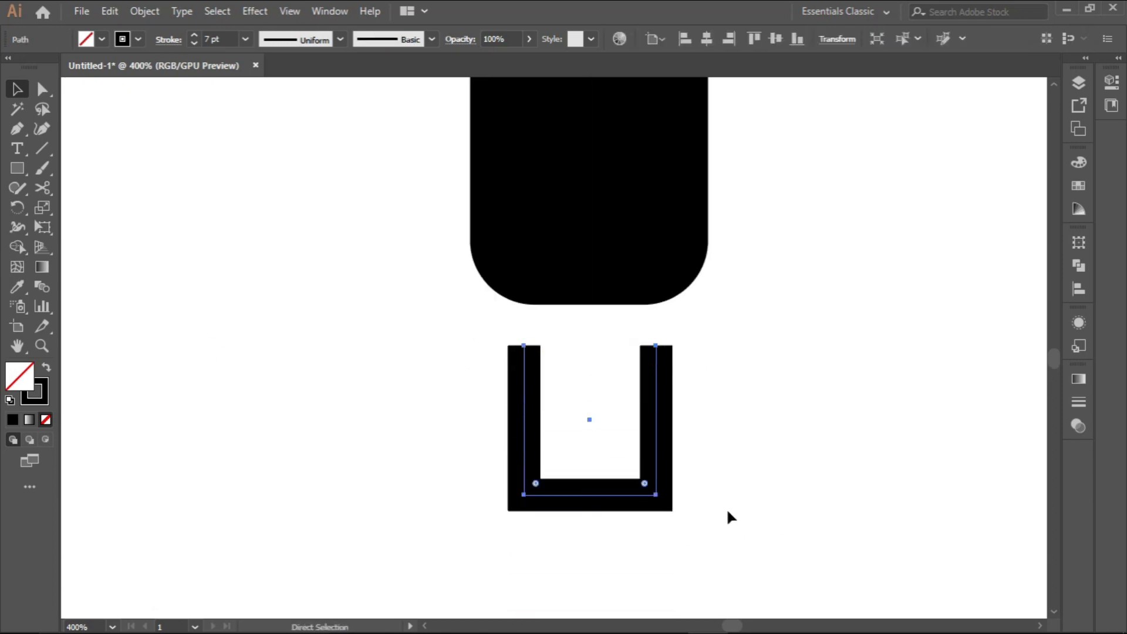
pyautogui.hotkey('ctrl', 'z')
pyautogui.press('v')
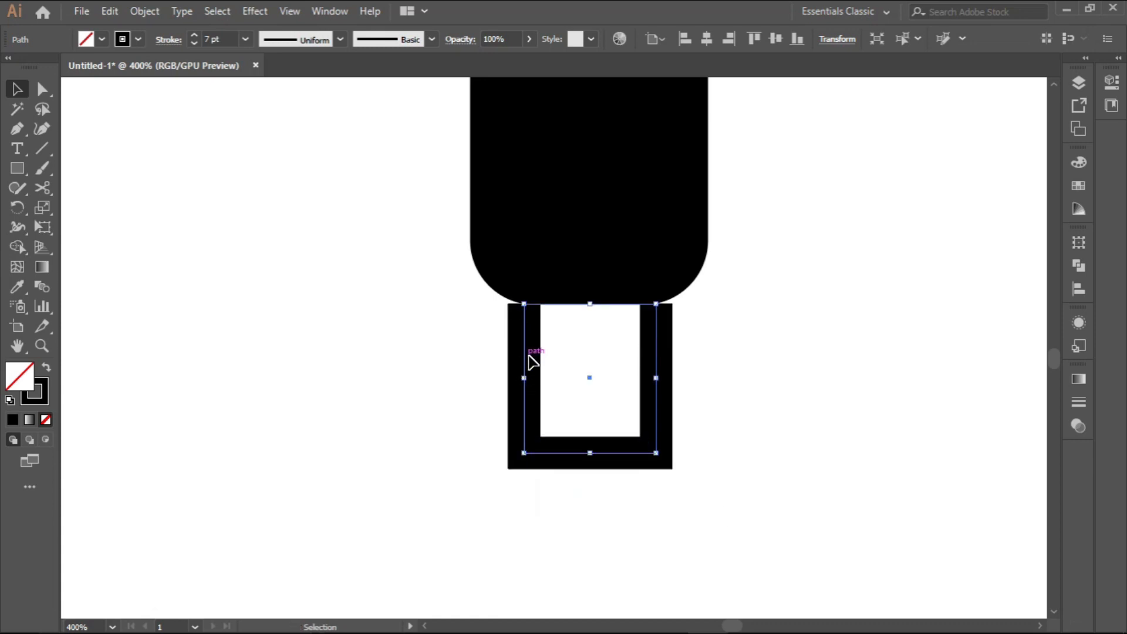
# Move the U-shaped path up slightly to overlap the handle, and round its lower corners to 14.42 px
pyautogui.scroll(2, 531, 359)
pyautogui.moveTo(521, 351); pyautogui.dragTo(520, 340)
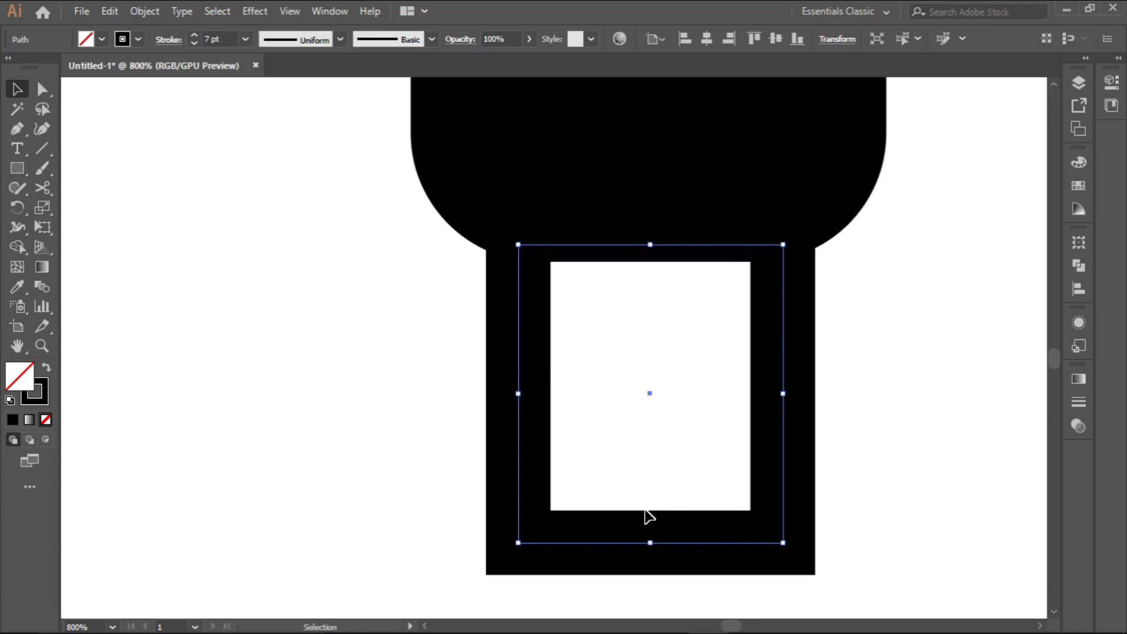
pyautogui.click(42, 89)
pyautogui.hotkey('ctrl', '-')
pyautogui.hotkey('ctrl', '-')
pyautogui.hotkey('ctrl', '-')
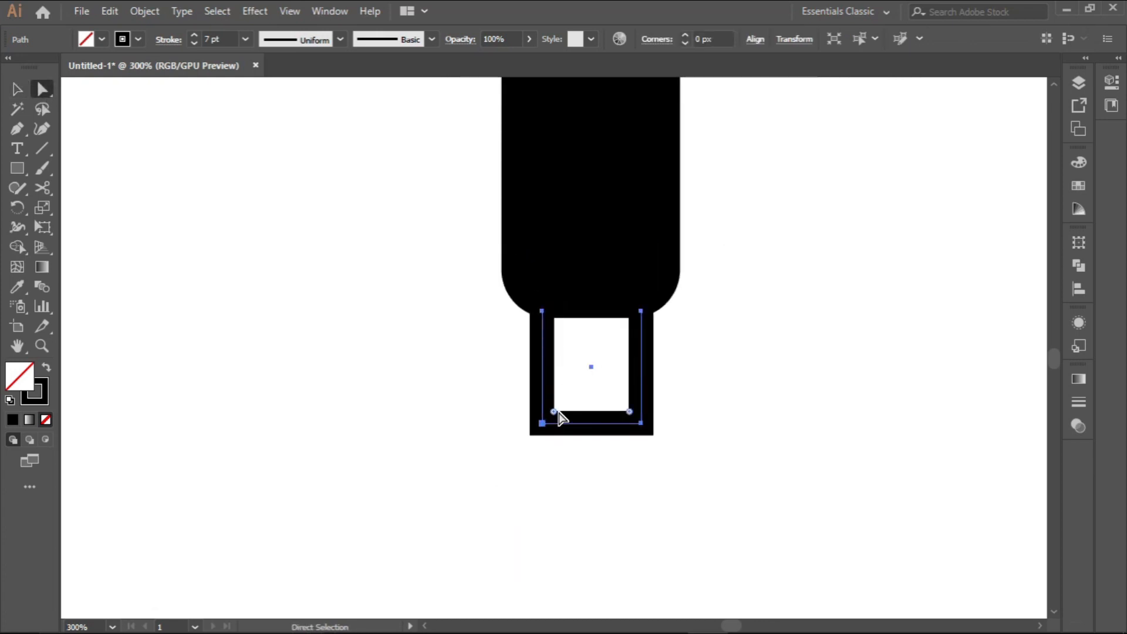
pyautogui.moveTo(556, 411); pyautogui.dragTo(610, 369)
# Examine the whole spatula on the artboard with the rounded hanging loop in place
pyautogui.hotkey('ctrl', '-')
pyautogui.hotkey('ctrl', '-')
pyautogui.hotkey('ctrl', '-')
pyautogui.hotkey('ctrl', '-')
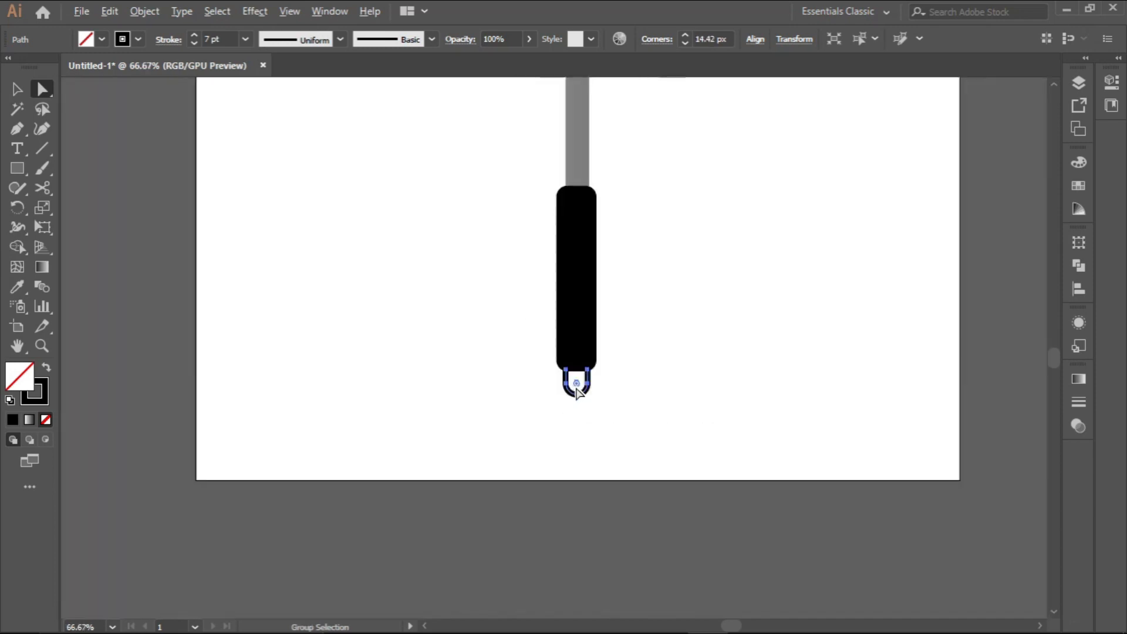
pyautogui.hotkey('ctrl', '-')
pyautogui.hotkey('ctrl', '-')
pyautogui.hotkey('ctrl', '-')
pyautogui.scroll(2, 614, 405)
pyautogui.scroll(2, 614, 415)
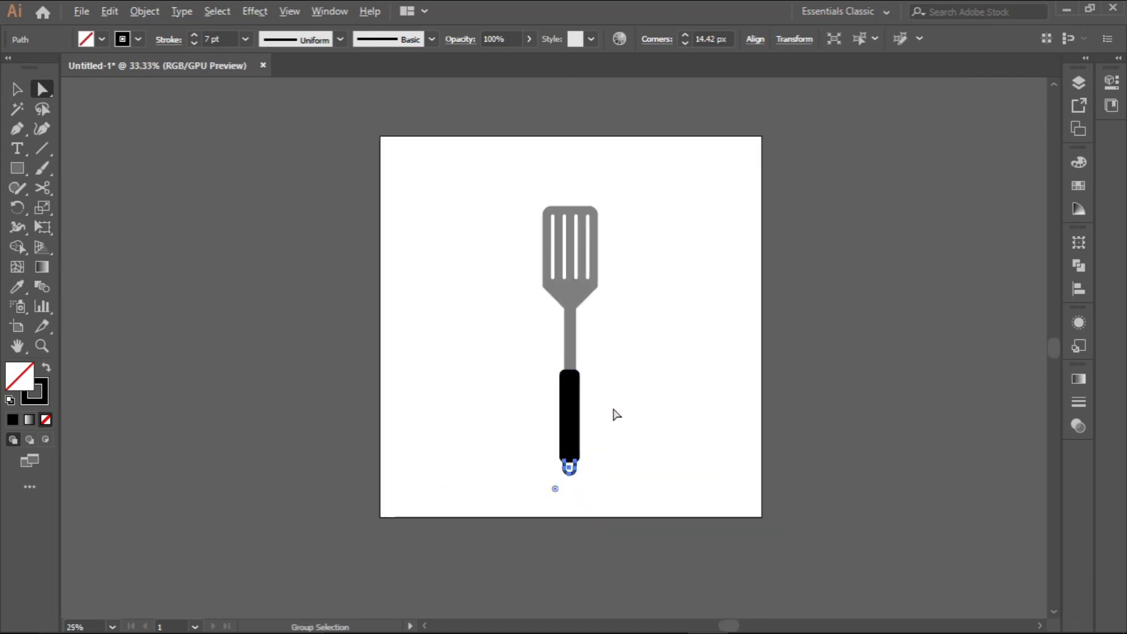
# Set the opacity of the grey spatula head and neck shape to 100%
pyautogui.scroll(-2, 614, 413)
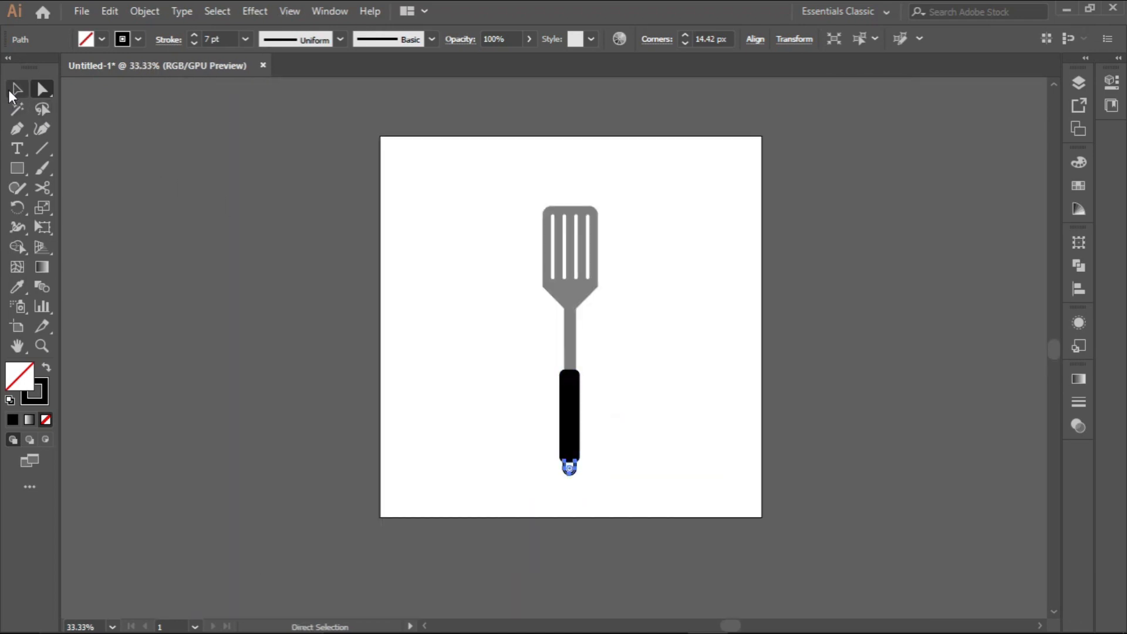
pyautogui.click(11, 91)
pyautogui.click(725, 404)
pyautogui.scroll(1, 623, 374)
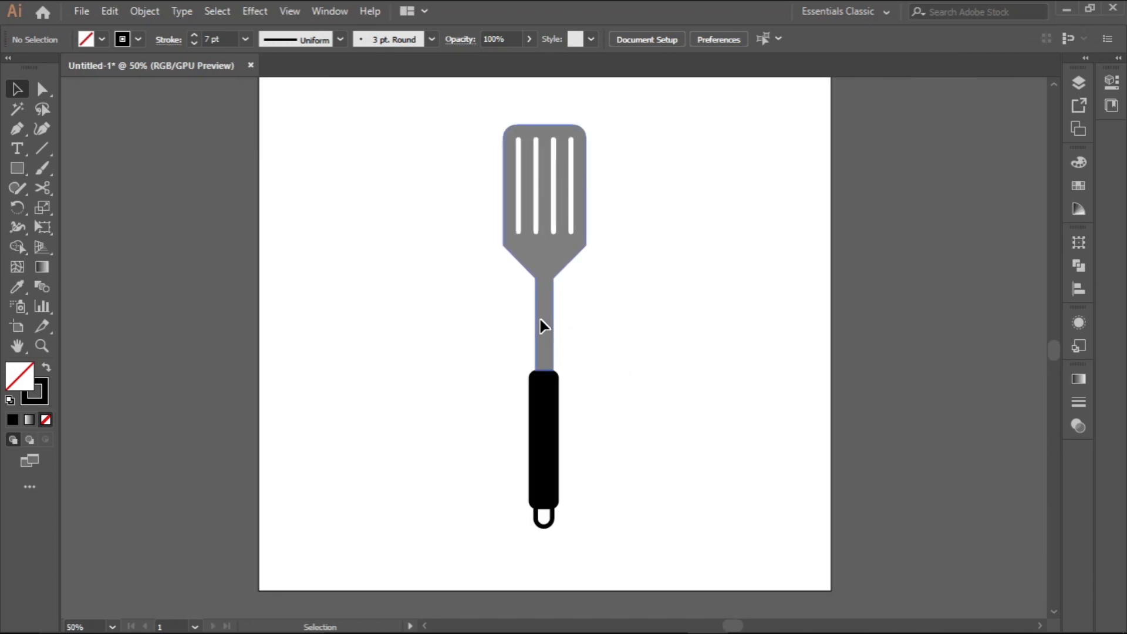
pyautogui.click(525, 246)
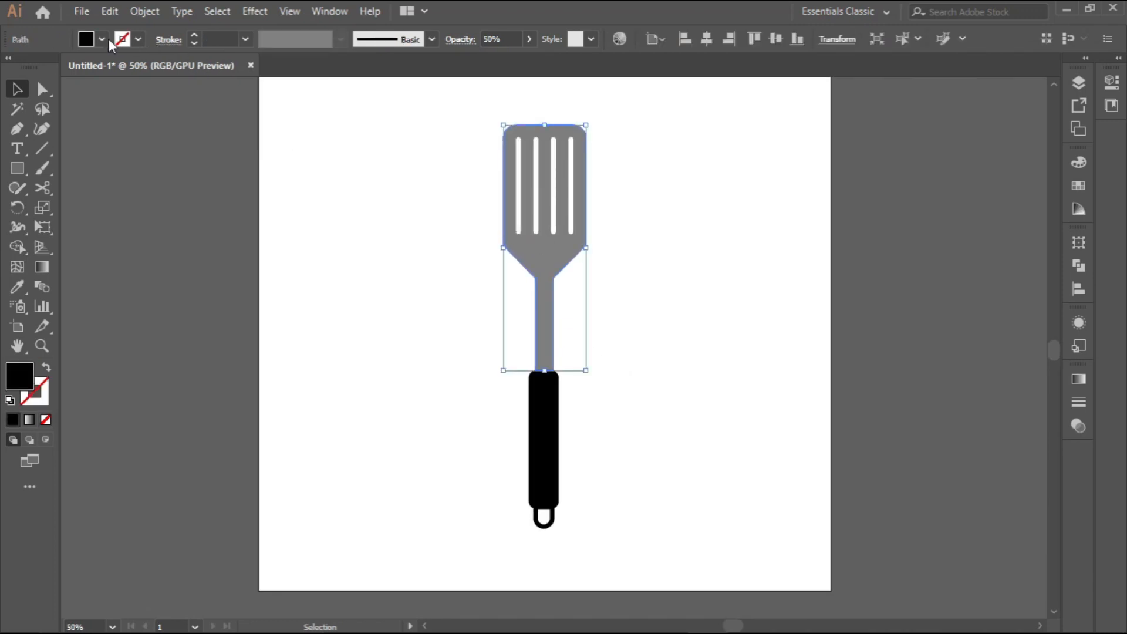
pyautogui.click(535, 41)
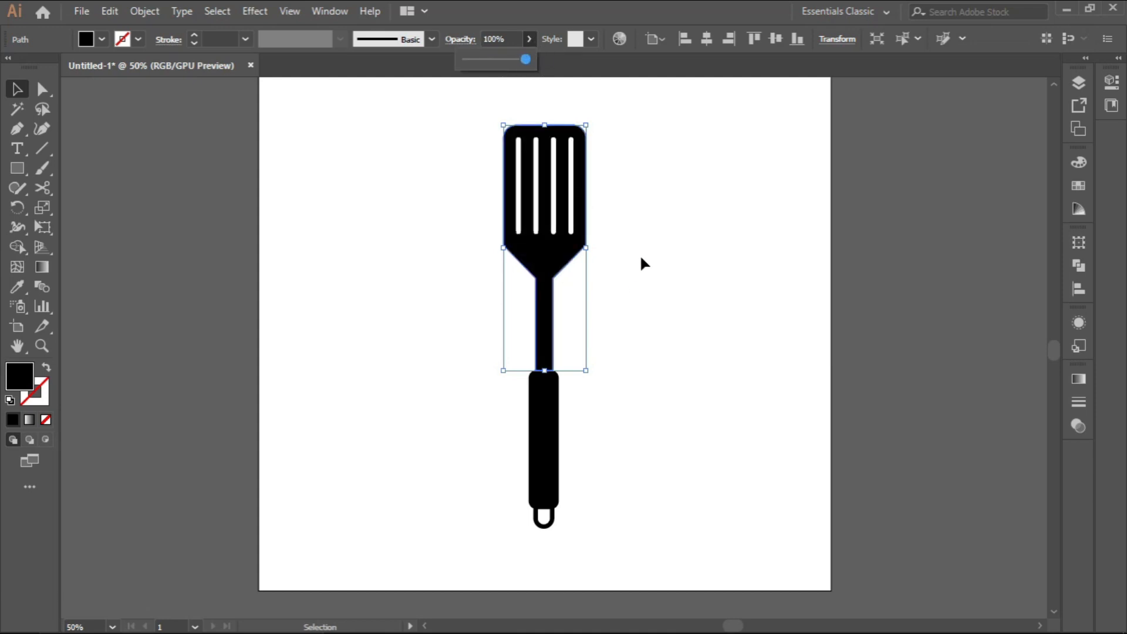
pyautogui.click(695, 199)
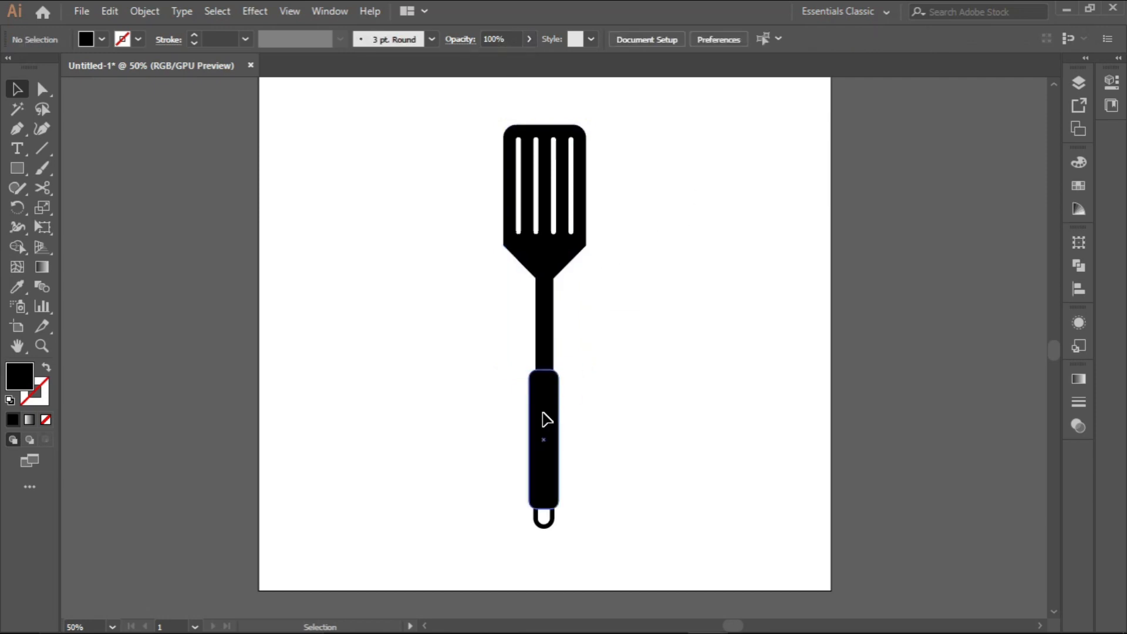
# Draw a circle about 20 px in diameter near the upper end of the handle with the Ellipse tool and fill it white
pyautogui.scroll(2, 547, 428)
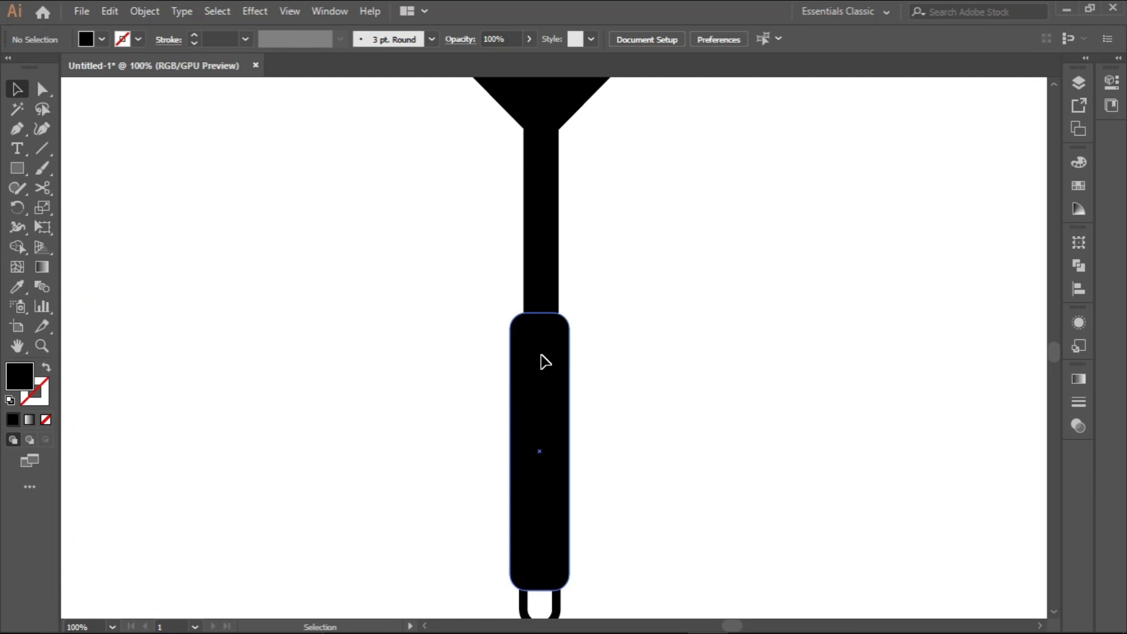
pyautogui.click(18, 169)
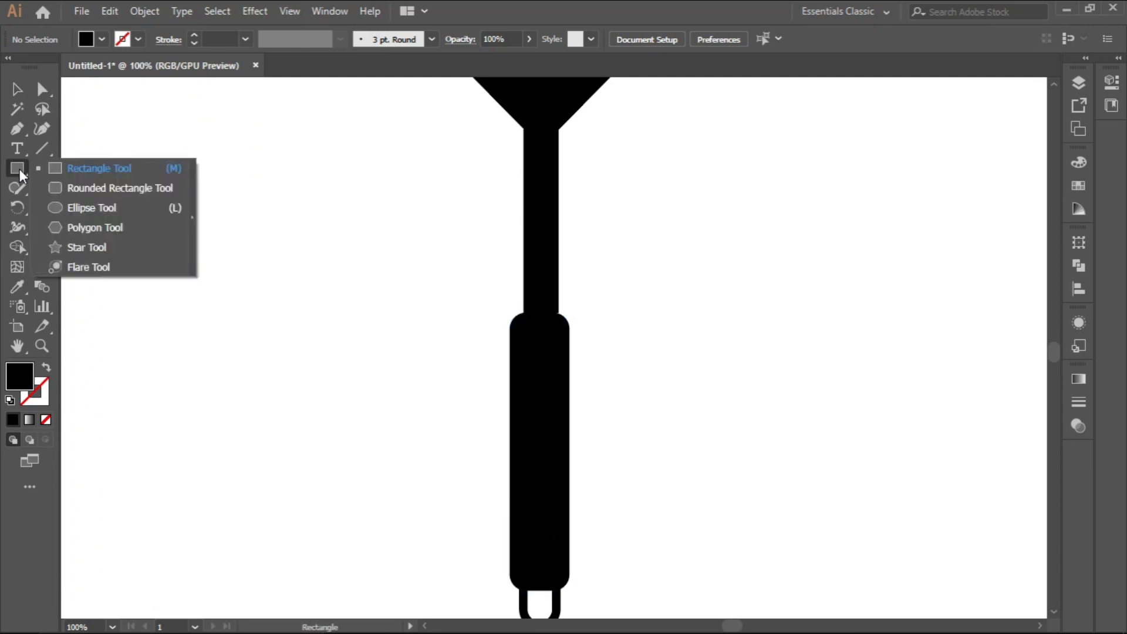
pyautogui.click(82, 208)
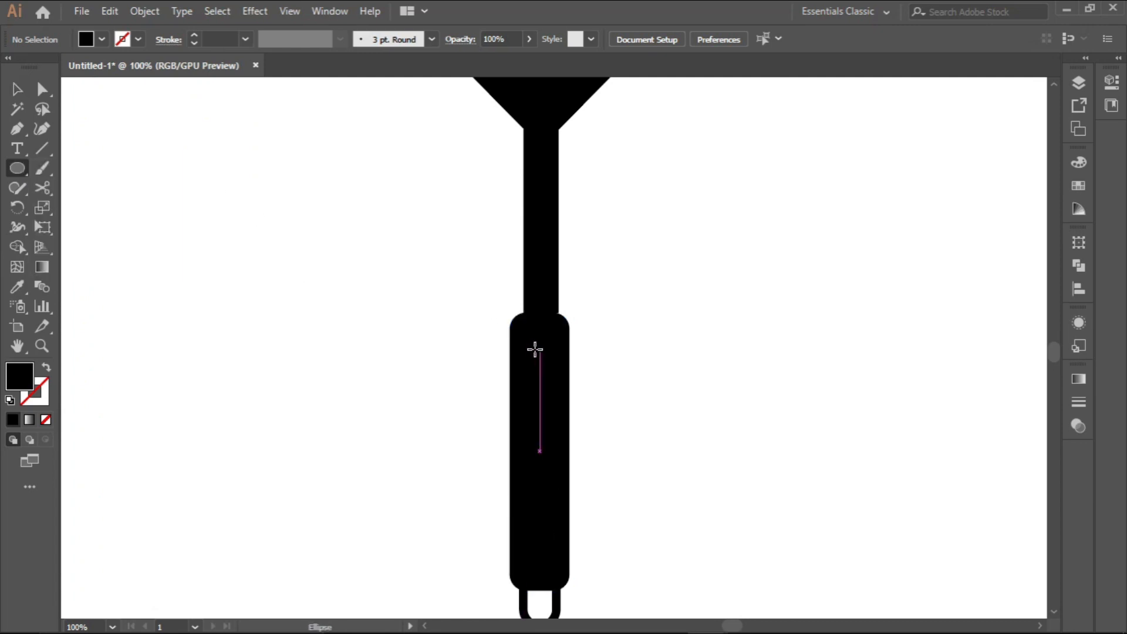
pyautogui.moveTo(531, 346); pyautogui.dragTo(540, 369)
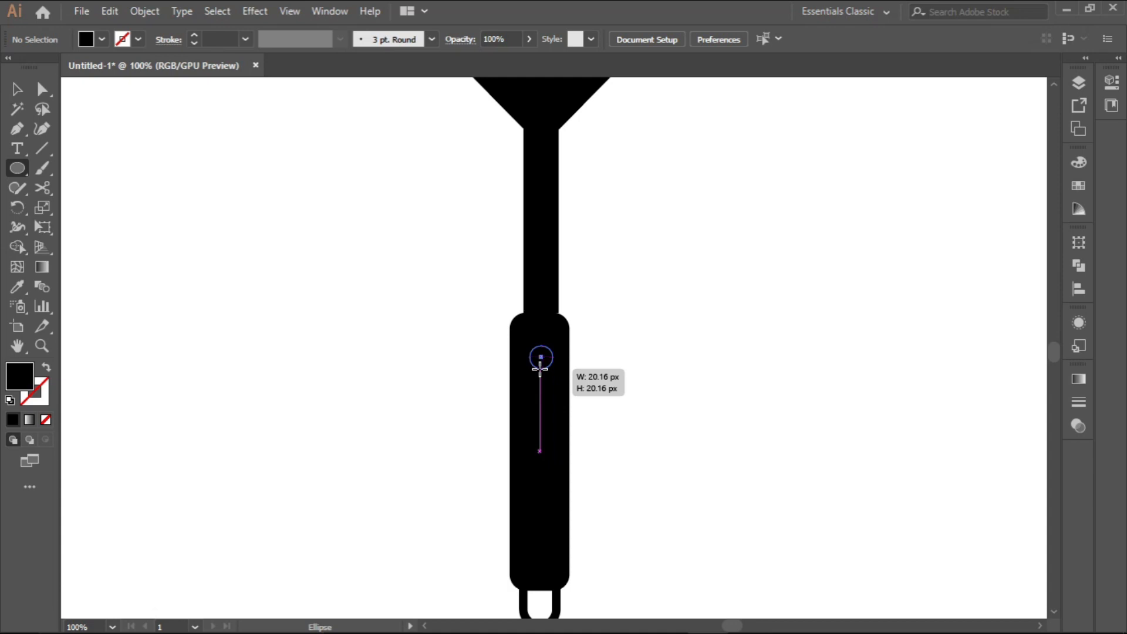
pyautogui.moveTo(540, 368); pyautogui.dragTo(540, 368)
pyautogui.click(101, 39)
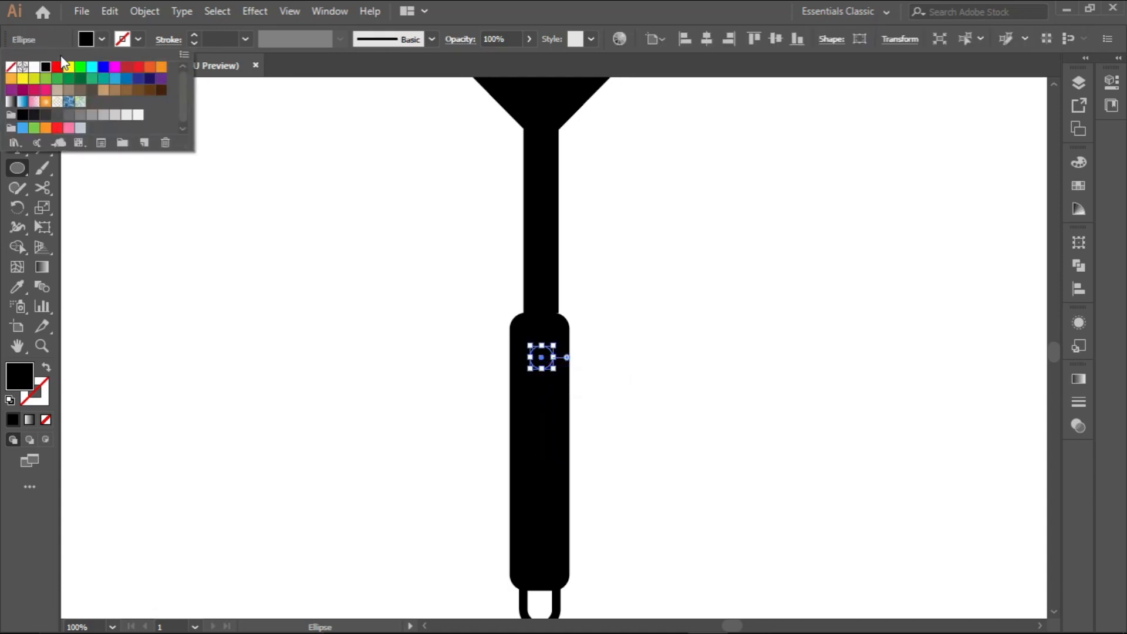
pyautogui.click(34, 66)
pyautogui.click(99, 42)
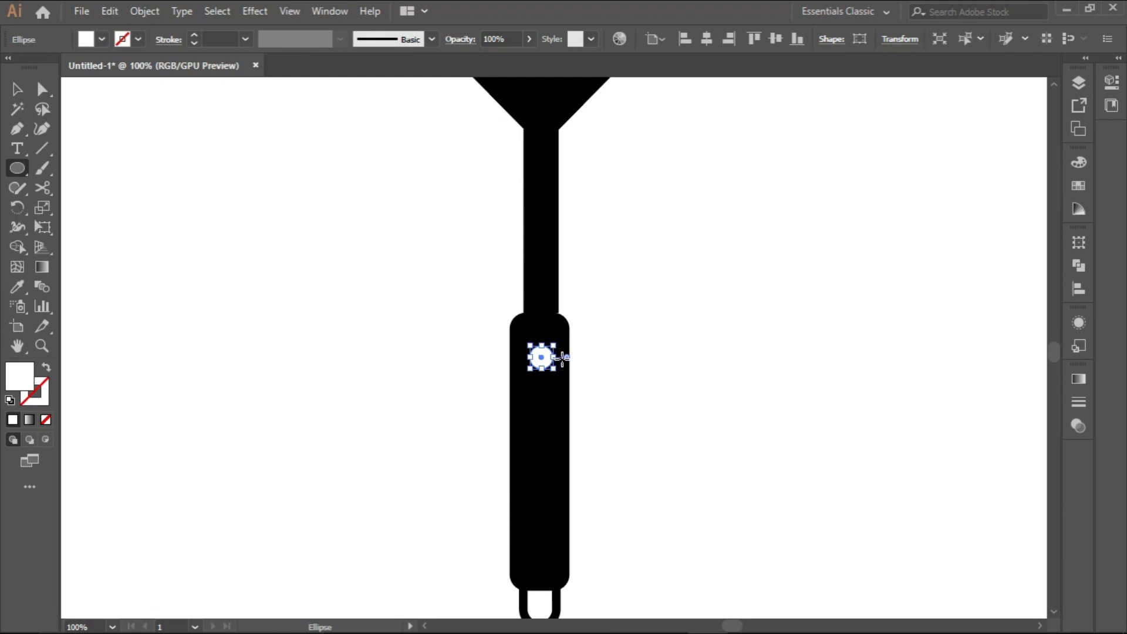
# Center the white circle horizontally on the artboard and place a copy of it straight below, near the handle's lower end
pyautogui.click(16, 88)
pyautogui.scroll(-2, 379, 294)
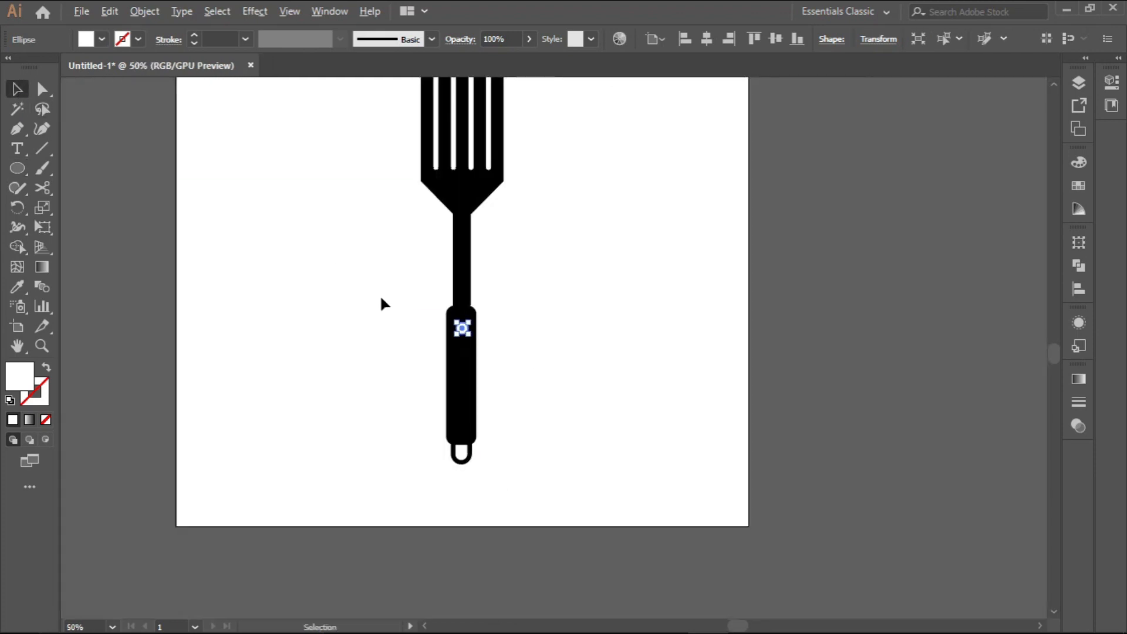
pyautogui.scroll(1, 382, 283)
pyautogui.scroll(-1, 382, 283)
pyautogui.click(478, 278)
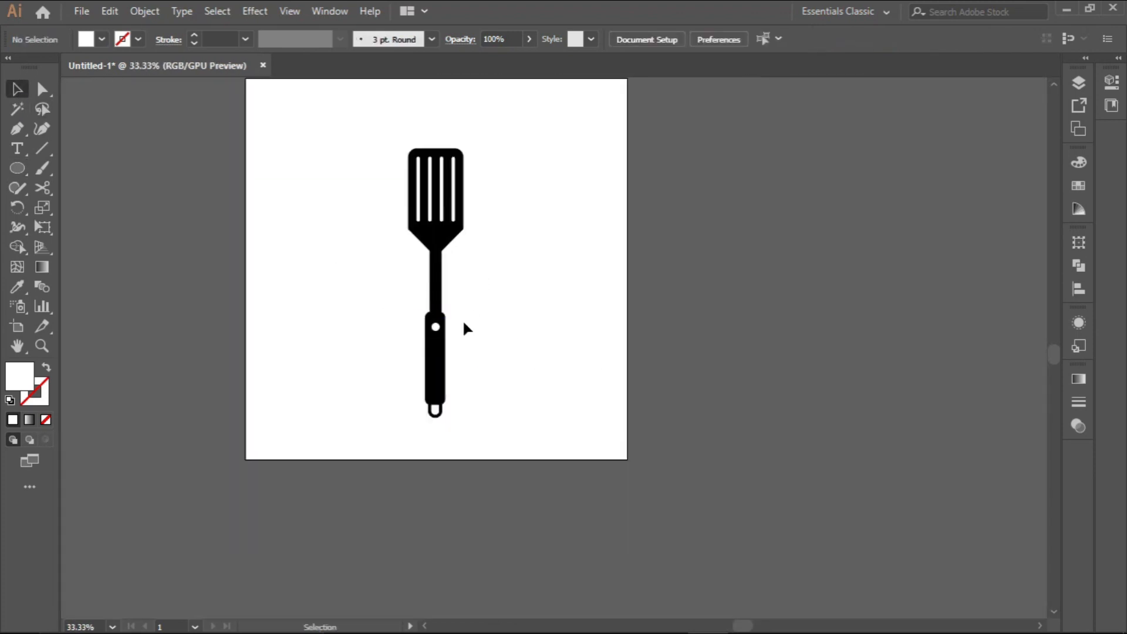
pyautogui.scroll(2, 437, 322)
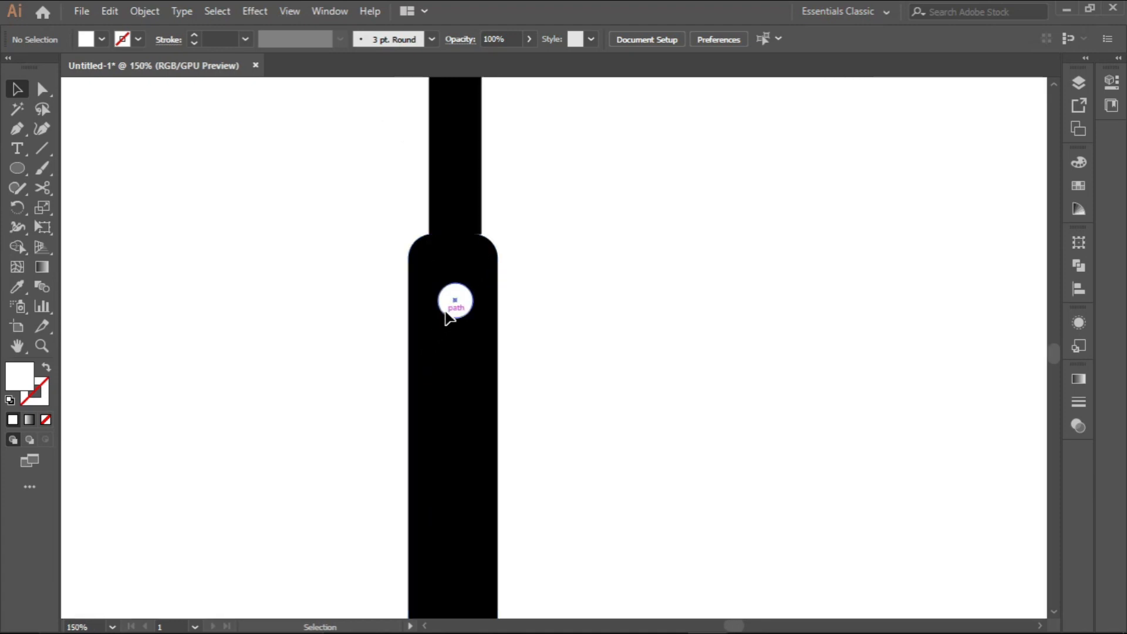
pyautogui.click(447, 312)
pyautogui.click(711, 40)
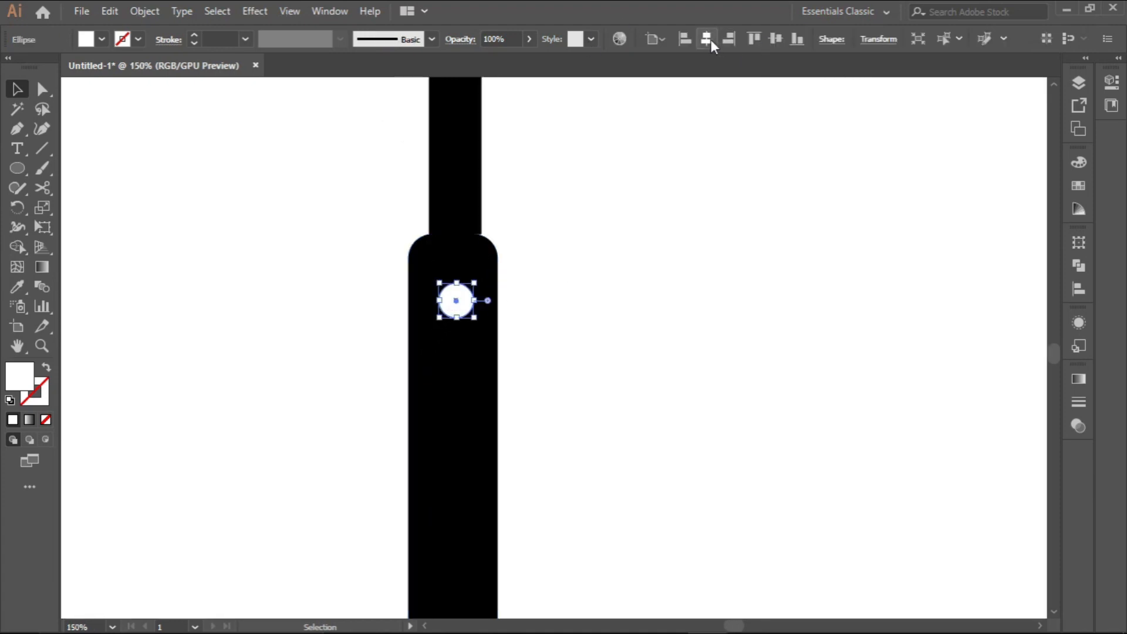
pyautogui.scroll(-3, 463, 331)
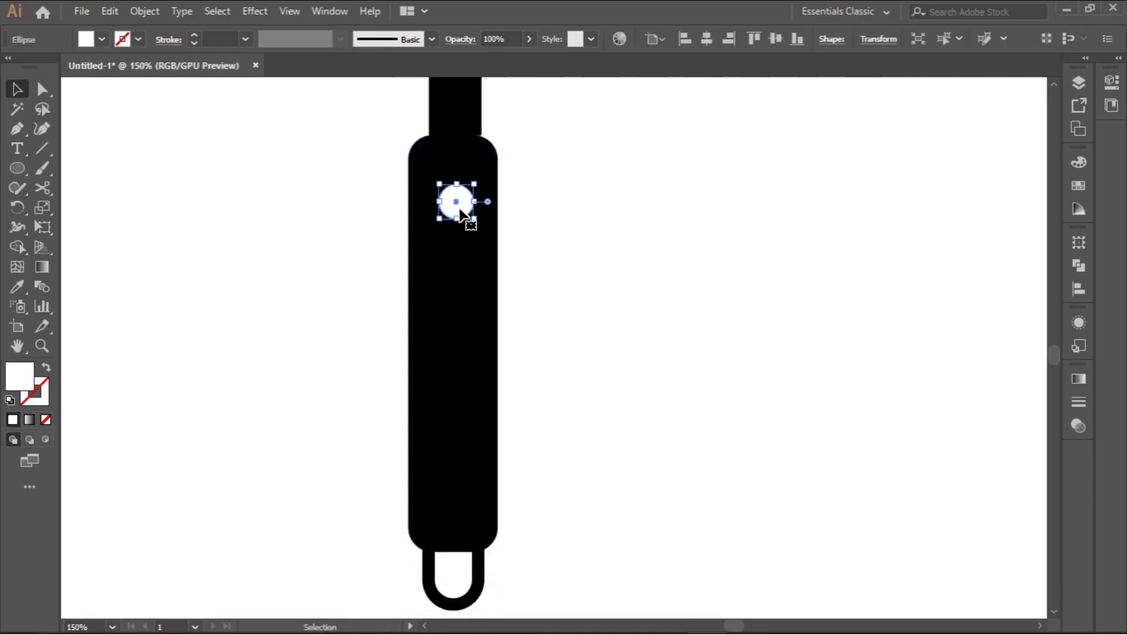
pyautogui.moveTo(460, 210); pyautogui.dragTo(454, 485)
# Center the handle rectangle and the hanging loop horizontally on the artboard
pyautogui.click(467, 369)
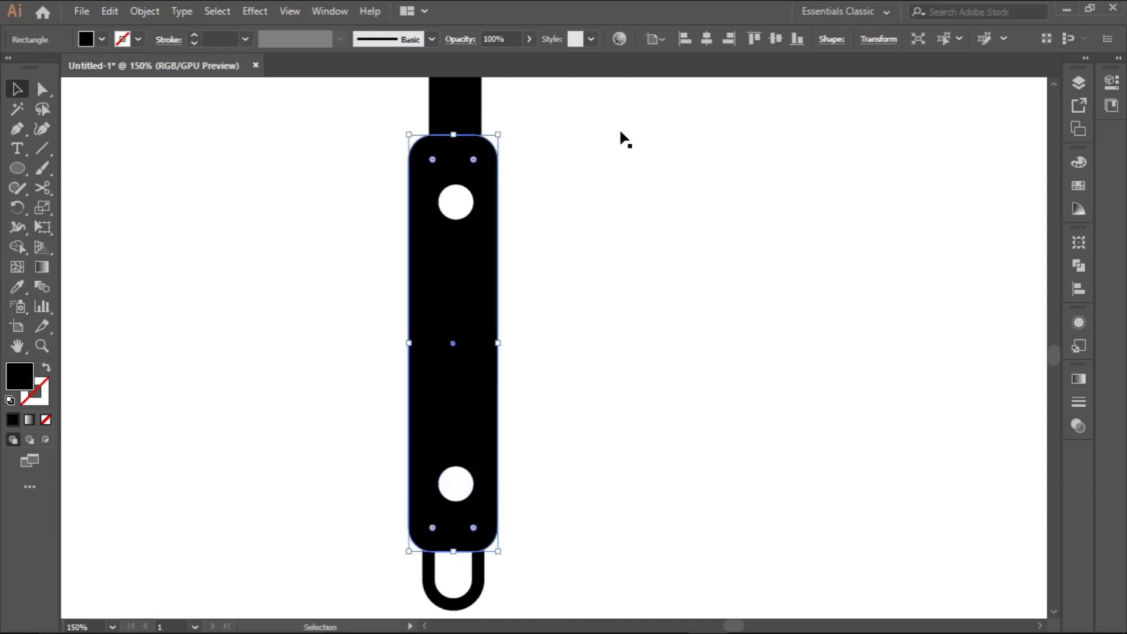
pyautogui.click(706, 39)
pyautogui.click(636, 222)
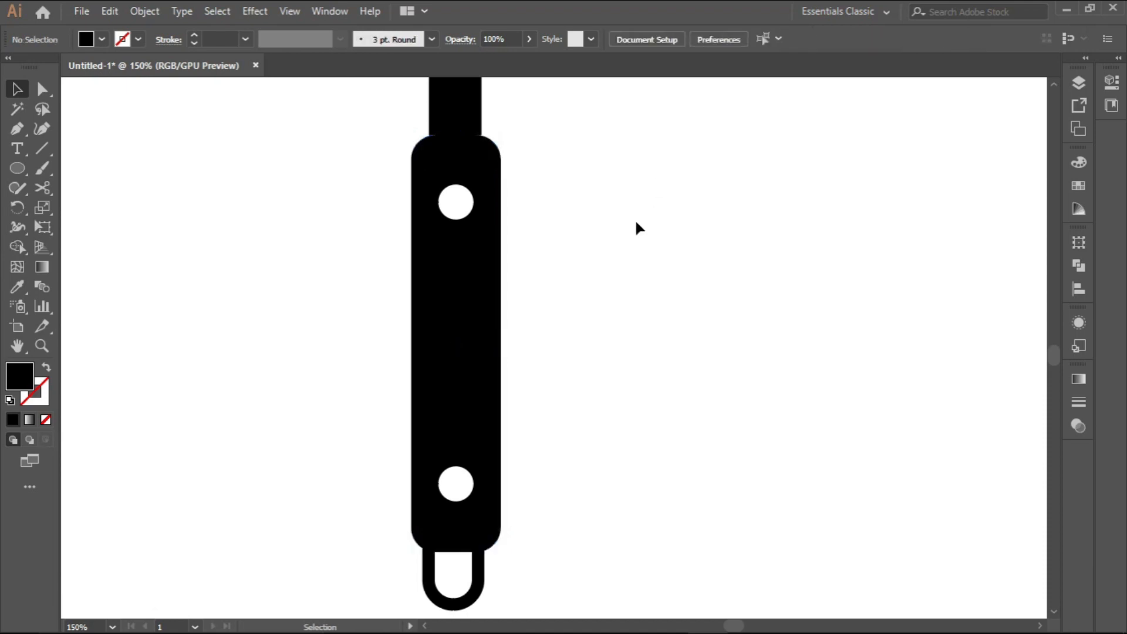
pyautogui.click(481, 570)
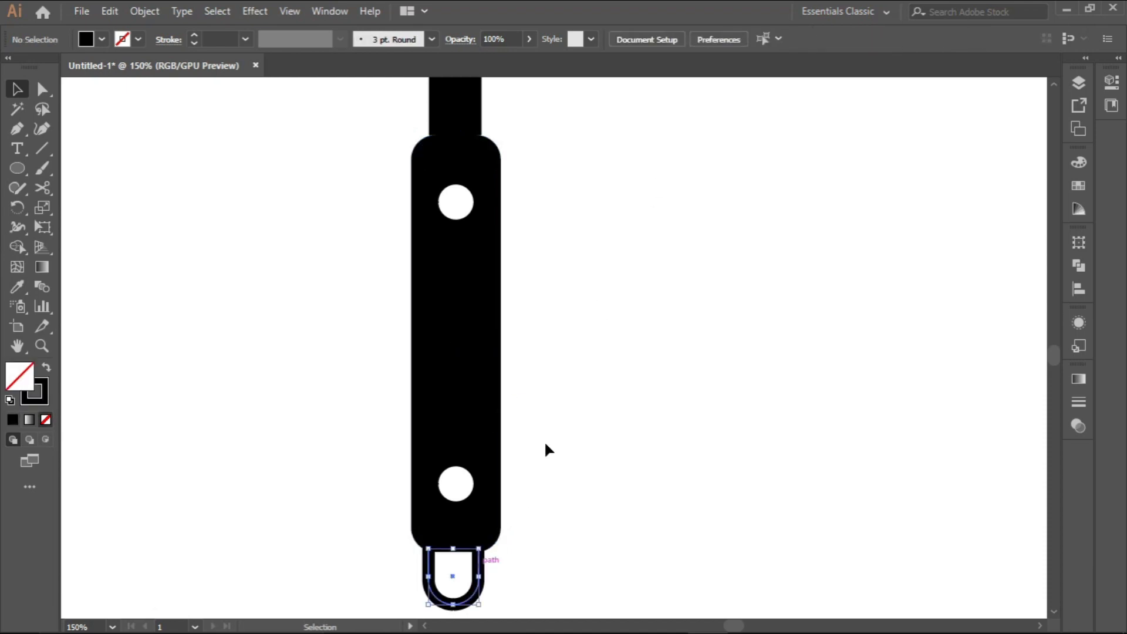
pyautogui.click(706, 39)
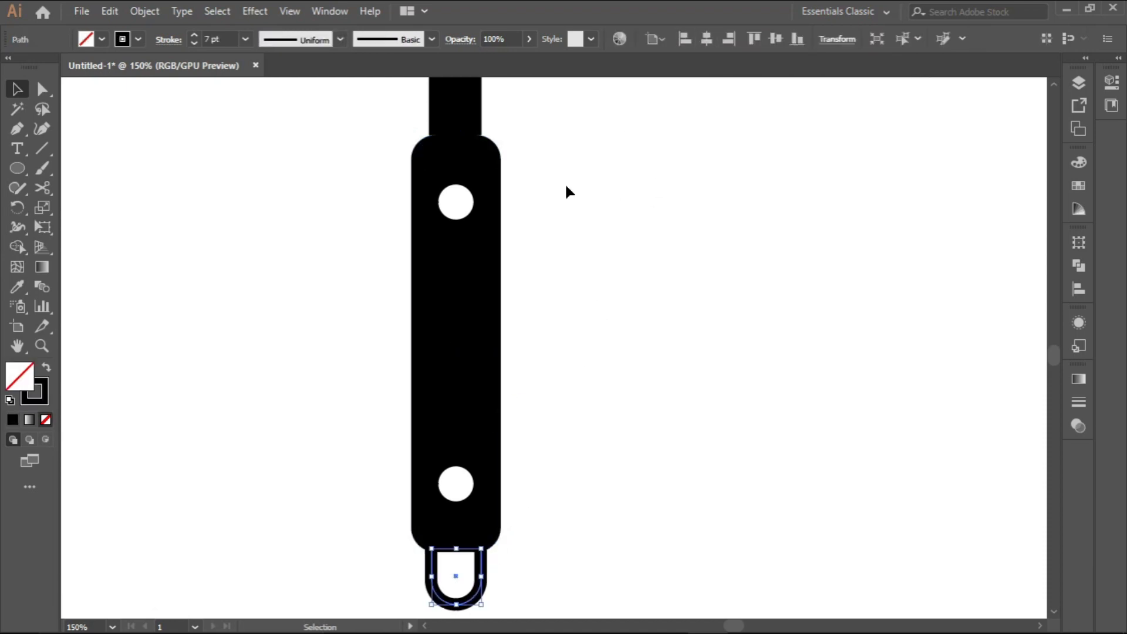
pyautogui.click(550, 202)
# Examine the whole spatula for the alignment of its head, handle, circles and hanging loop
pyautogui.scroll(-4, 455, 359)
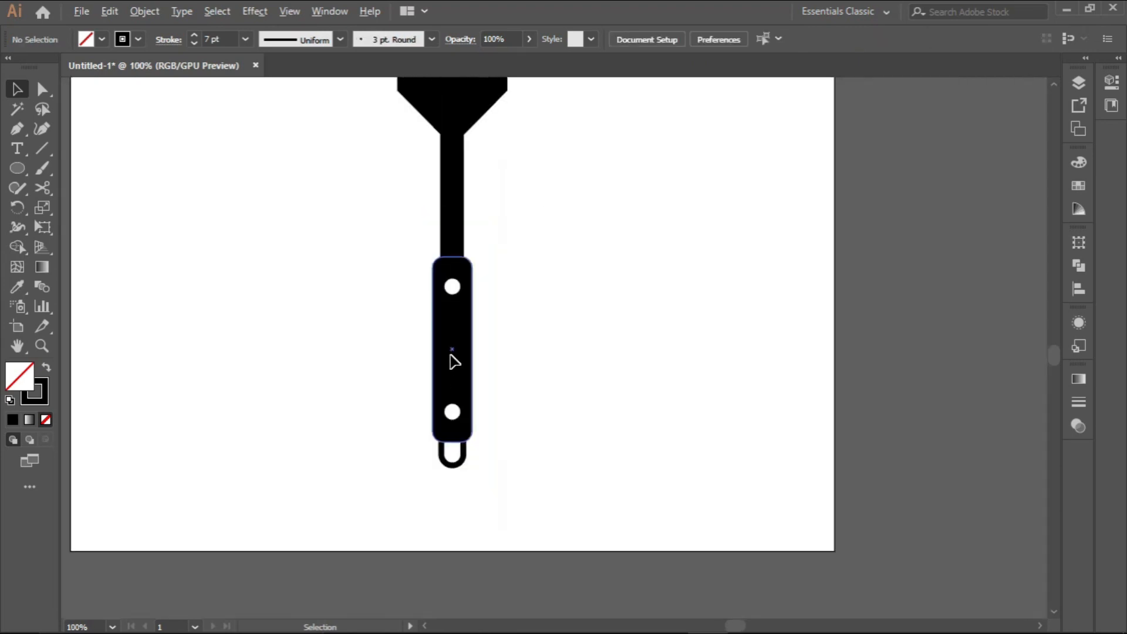
pyautogui.click(457, 286)
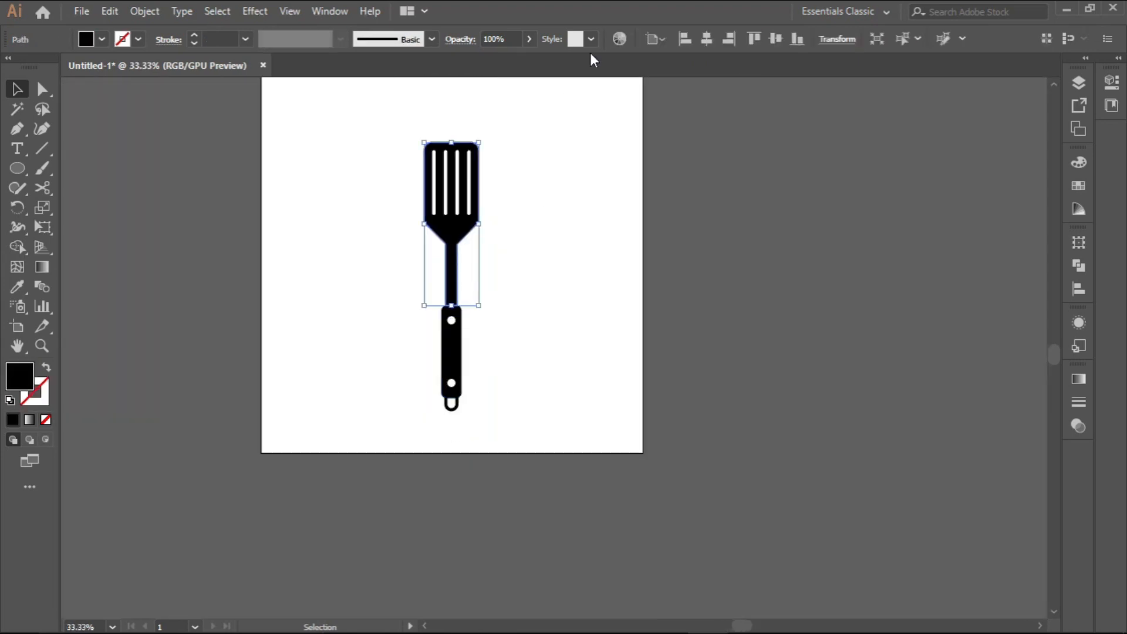
pyautogui.click(538, 168)
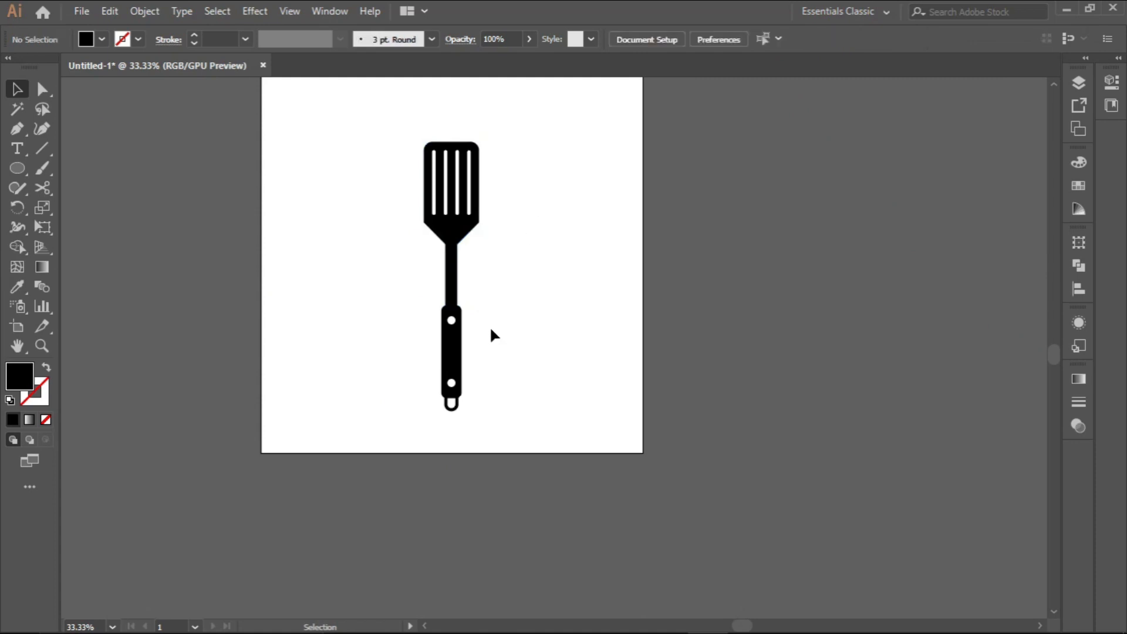
pyautogui.scroll(2, 452, 322)
pyautogui.scroll(-3, 484, 259)
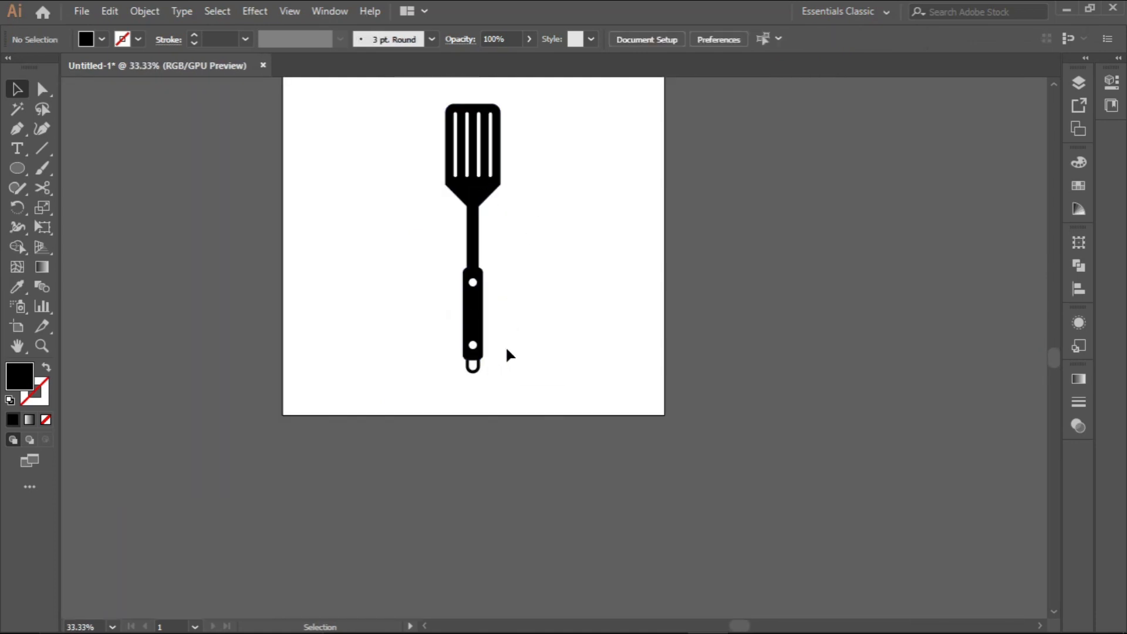
pyautogui.scroll(1, 482, 287)
pyautogui.scroll(1, 477, 247)
pyautogui.scroll(-1, 477, 248)
pyautogui.scroll(1, 485, 235)
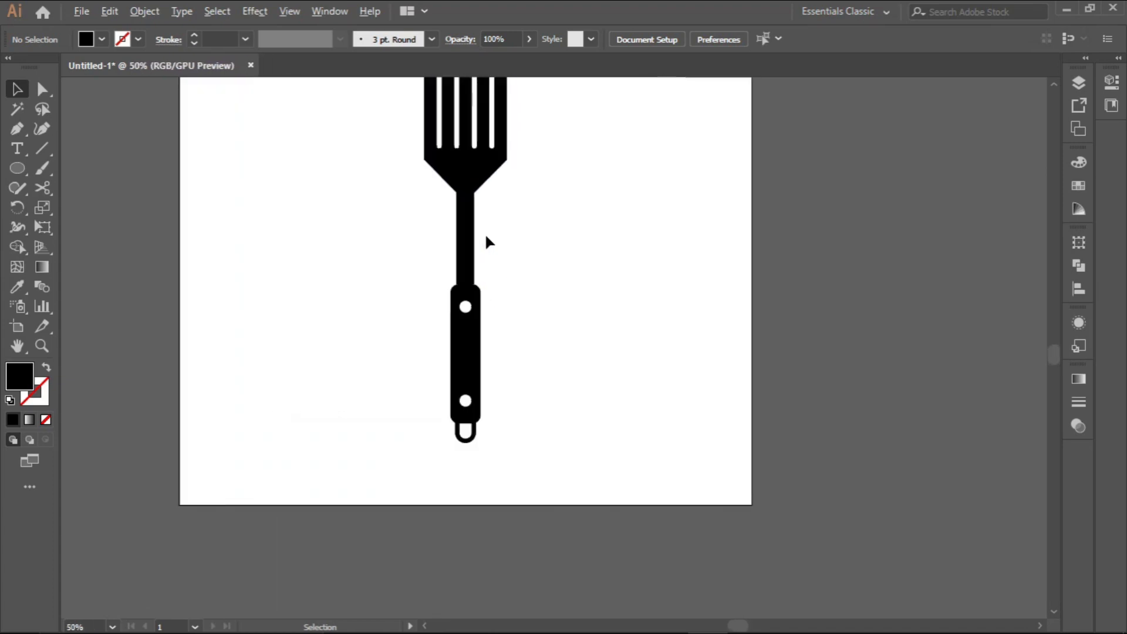
pyautogui.scroll(-1, 484, 235)
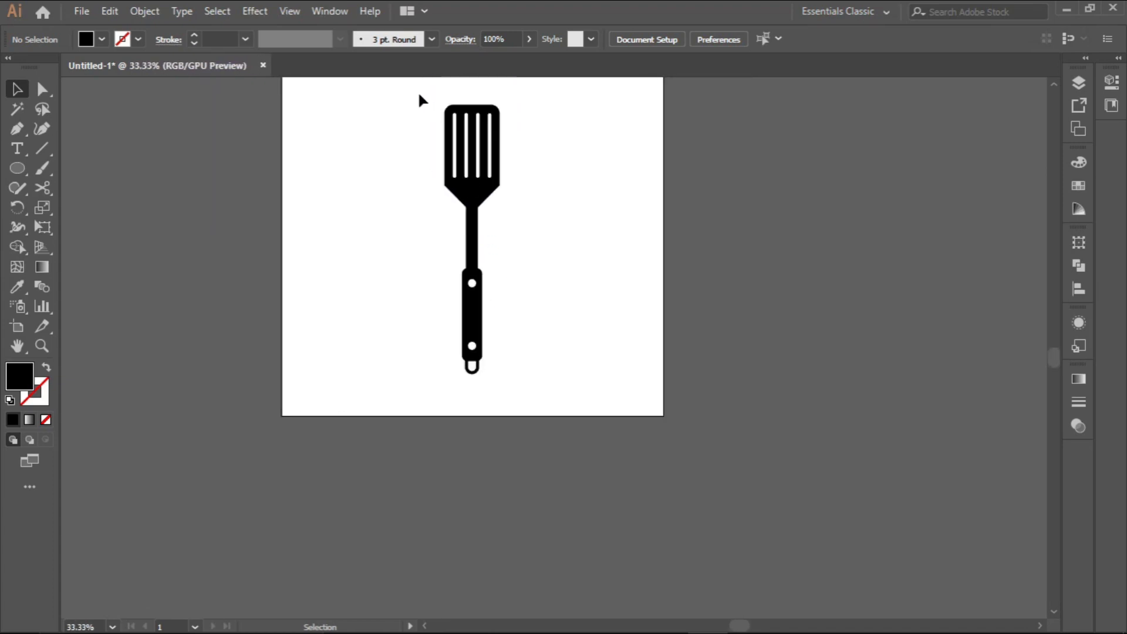
# Try moving the whole spatula off the artboard to see its white slots and circles against the grey canvas, and undo the move
pyautogui.moveTo(418, 93); pyautogui.dragTo(533, 393)
pyautogui.hotkey('ctrl', 'h')
pyautogui.moveTo(418, 99); pyautogui.dragTo(514, 360)
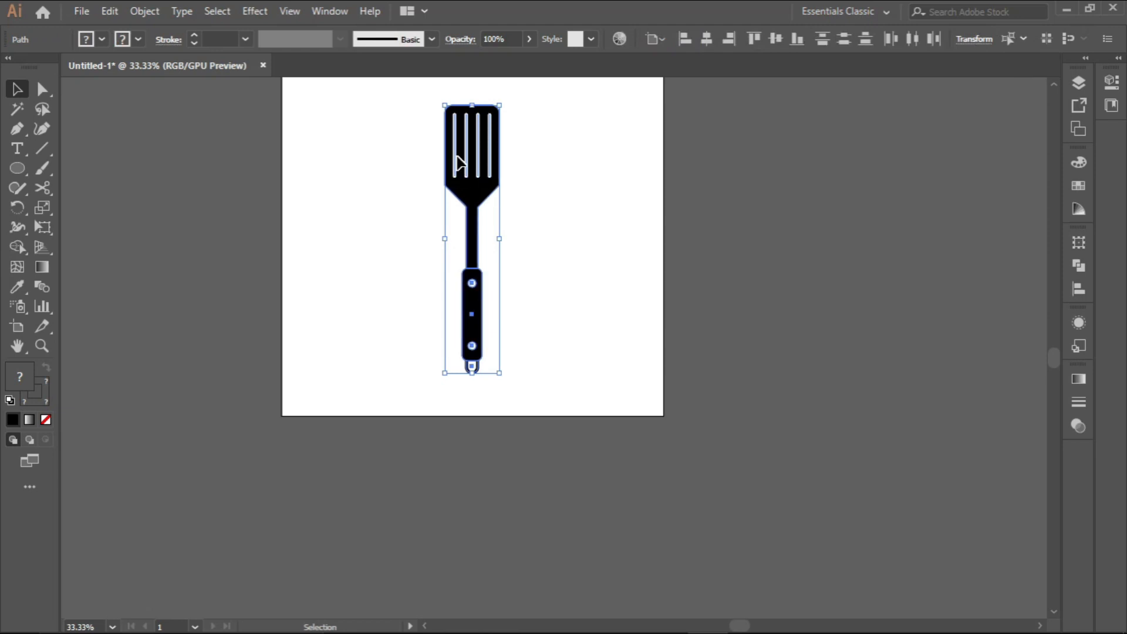
pyautogui.moveTo(473, 202); pyautogui.dragTo(216, 245)
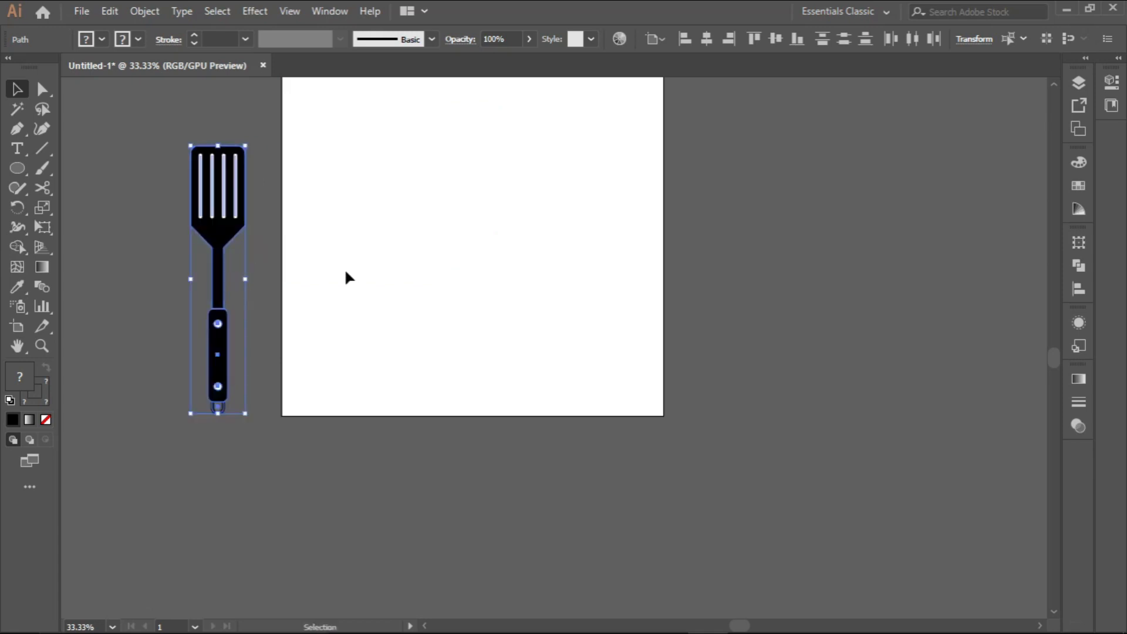
pyautogui.click(153, 233)
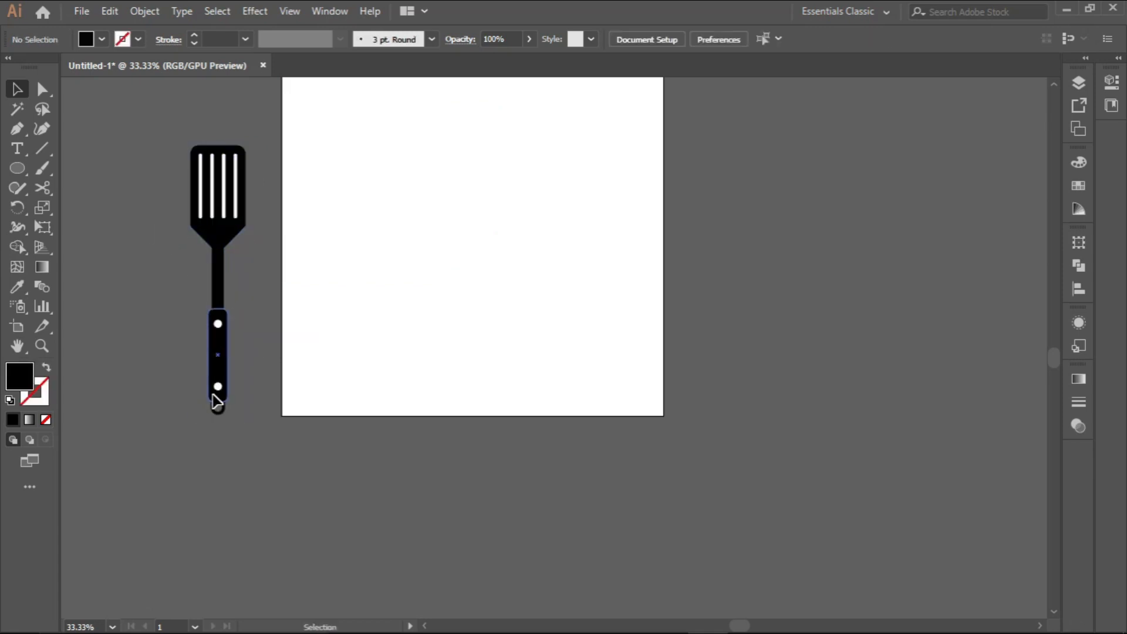
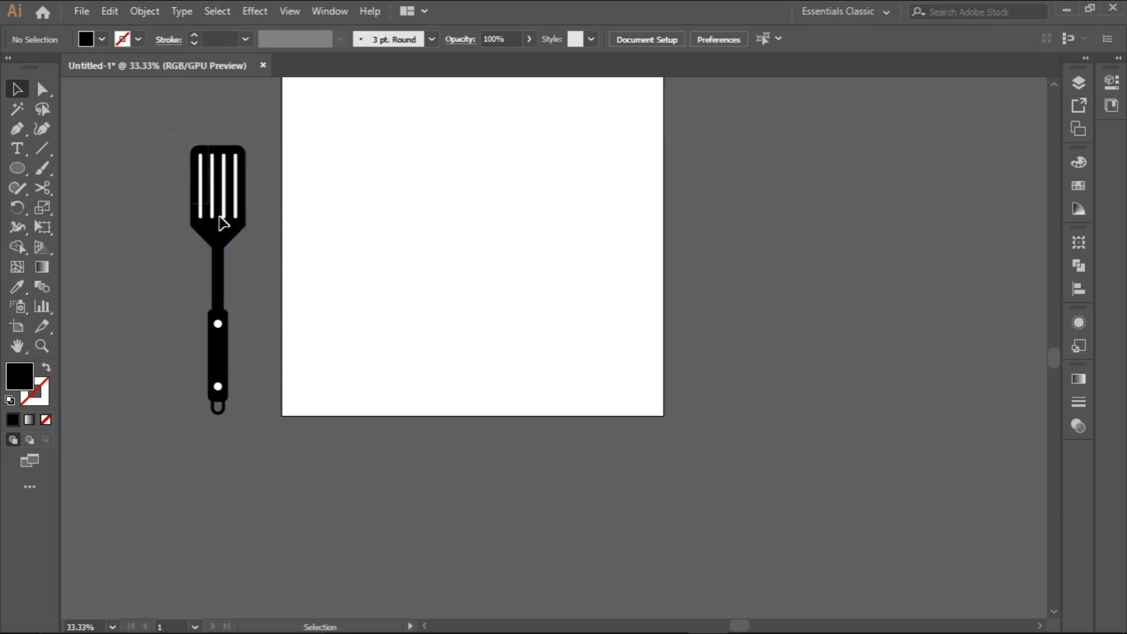
pyautogui.hotkey('ctrl', 'z')
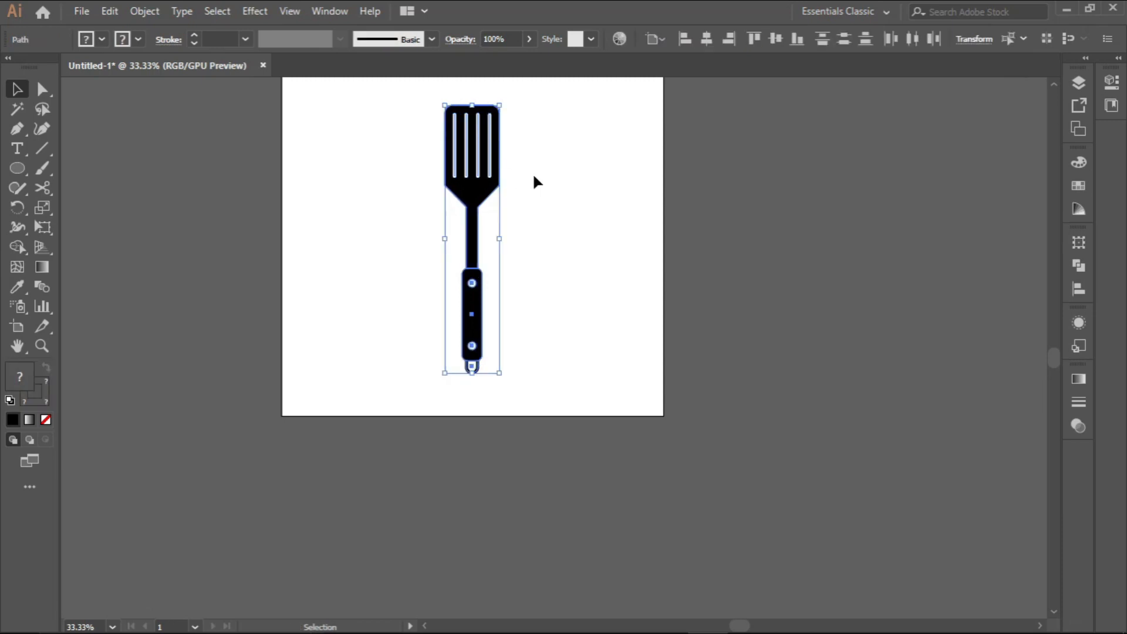
pyautogui.scroll(3, 503, 158)
pyautogui.scroll(-1, 523, 158)
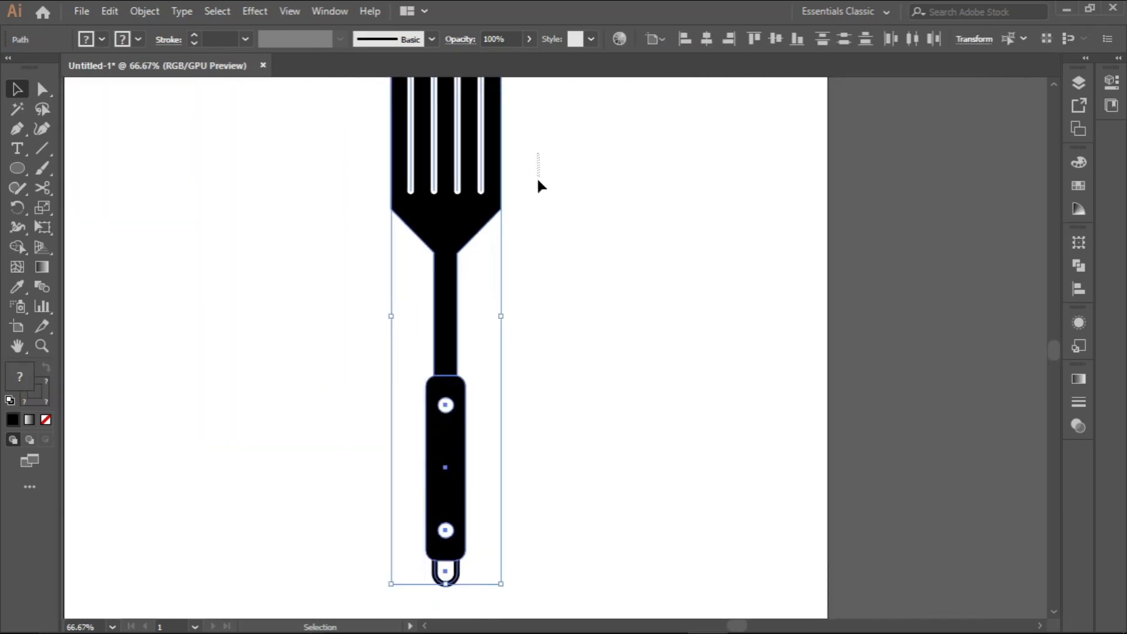
pyautogui.click(536, 178)
pyautogui.scroll(3, 442, 161)
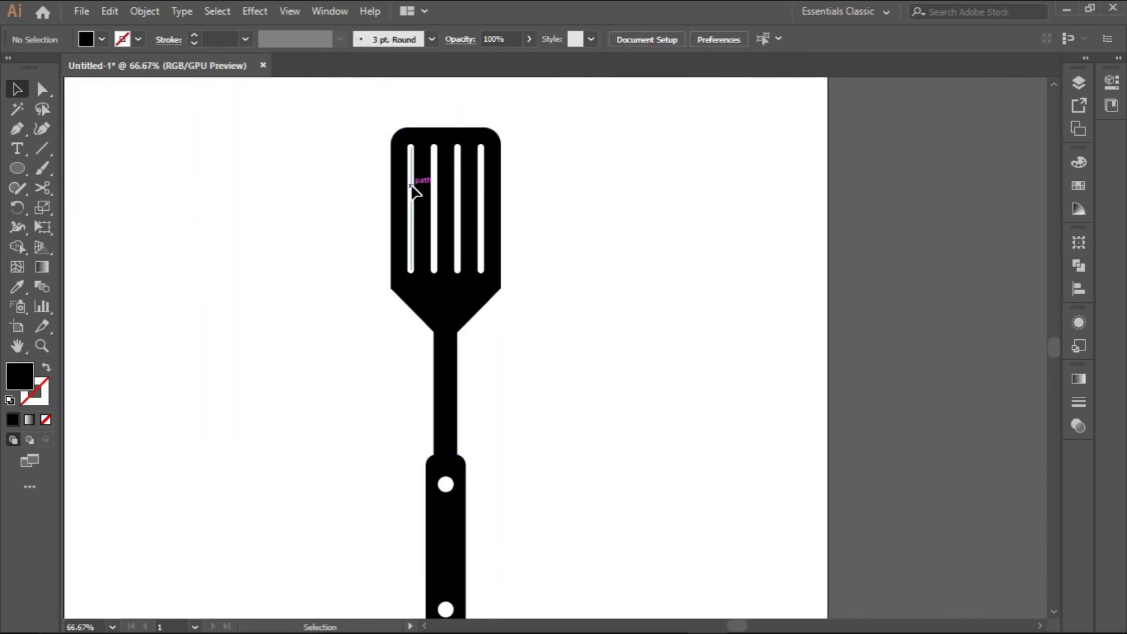
pyautogui.click(412, 190)
pyautogui.keyDown('shift'); pyautogui.click(434, 196); pyautogui.keyUp('shift')
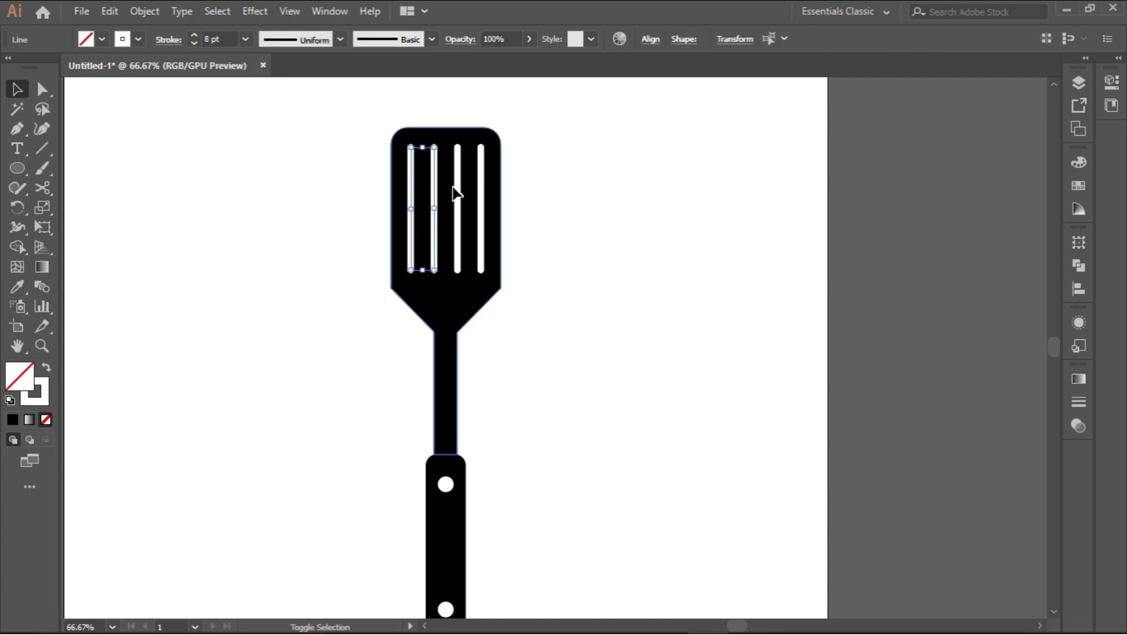
pyautogui.keyDown('shift'); pyautogui.click(458, 194); pyautogui.keyUp('shift')
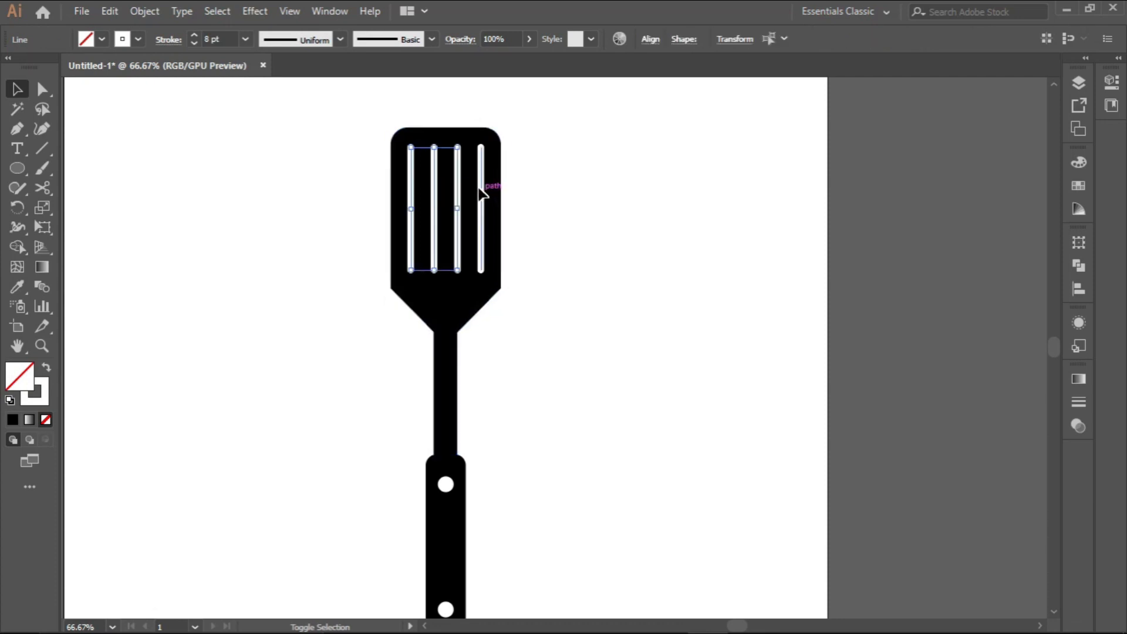
pyautogui.keyDown('shift'); pyautogui.click(480, 193); pyautogui.keyUp('shift')
pyautogui.click(142, 12)
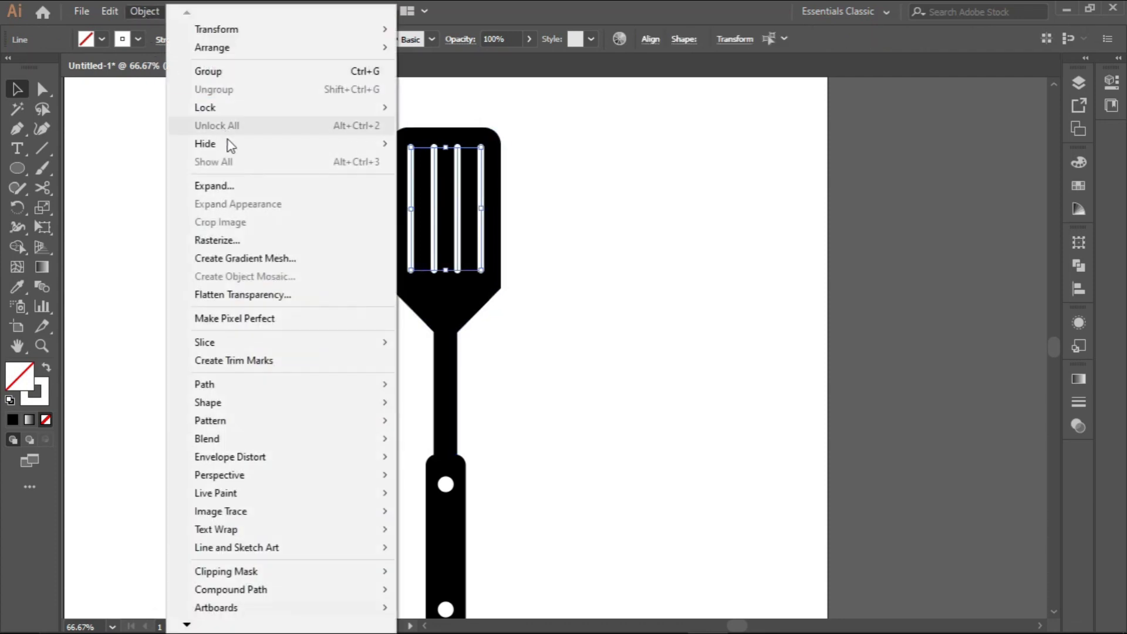
pyautogui.click(230, 186)
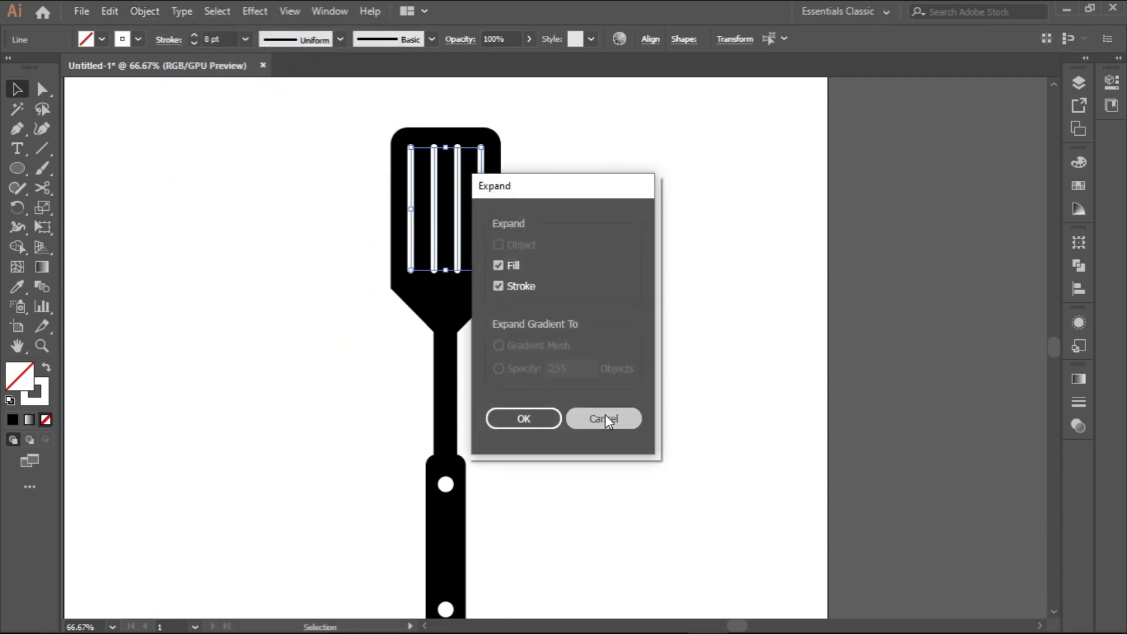
pyautogui.click(605, 418)
# Inspect the four slot lines in outline view, then return to the normal preview
pyautogui.click(557, 264)
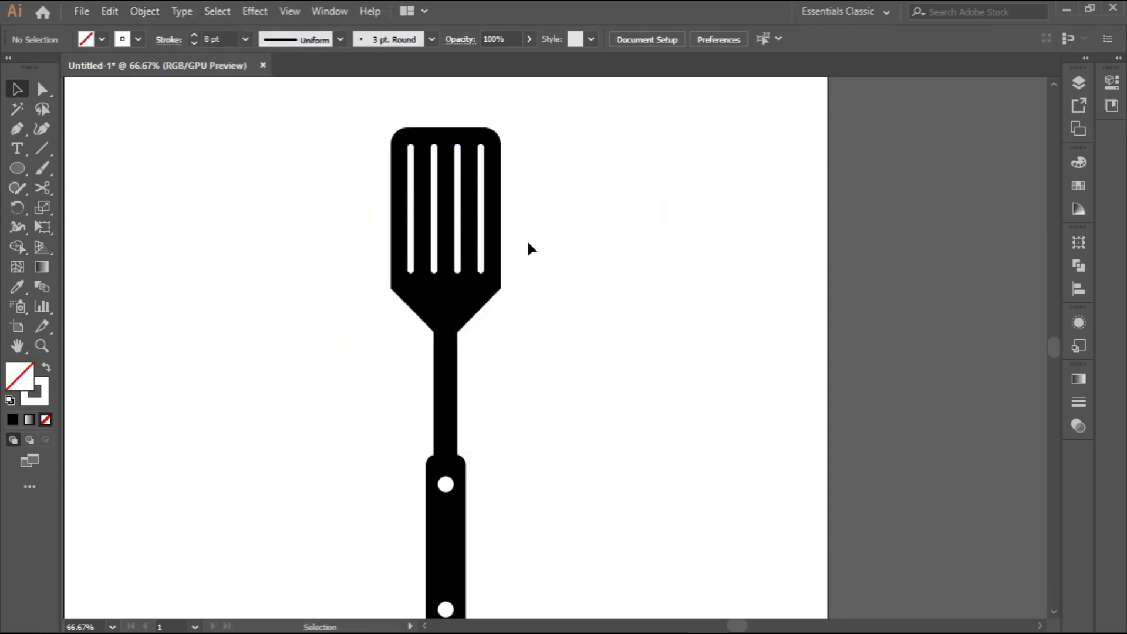
pyautogui.hotkey('ctrl', 'y')
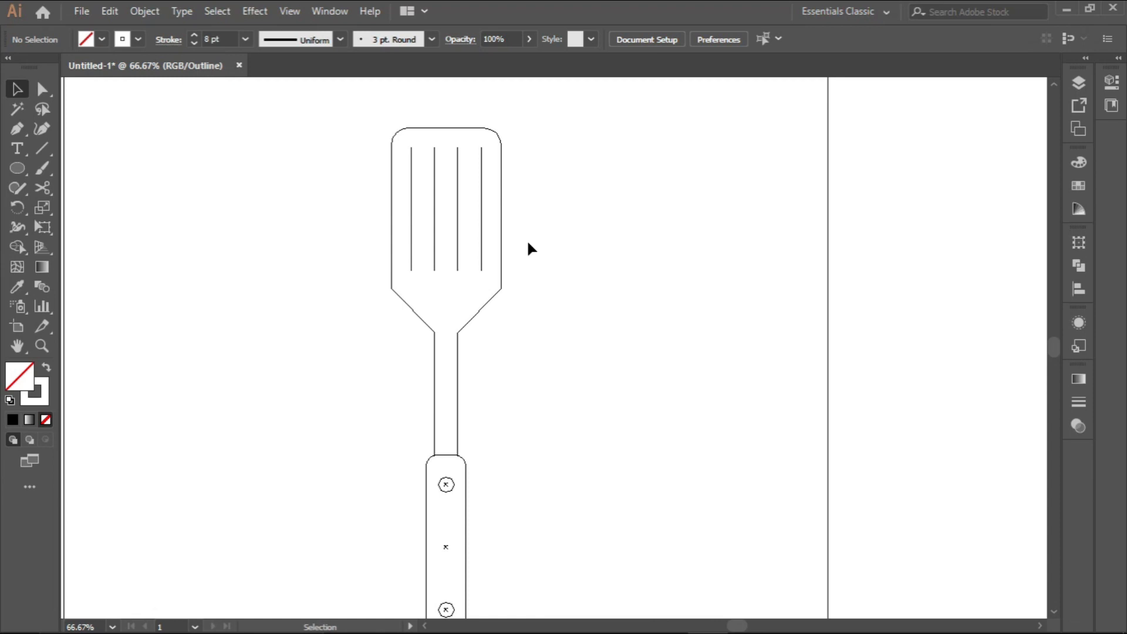
pyautogui.hotkey('ctrl', 'y')
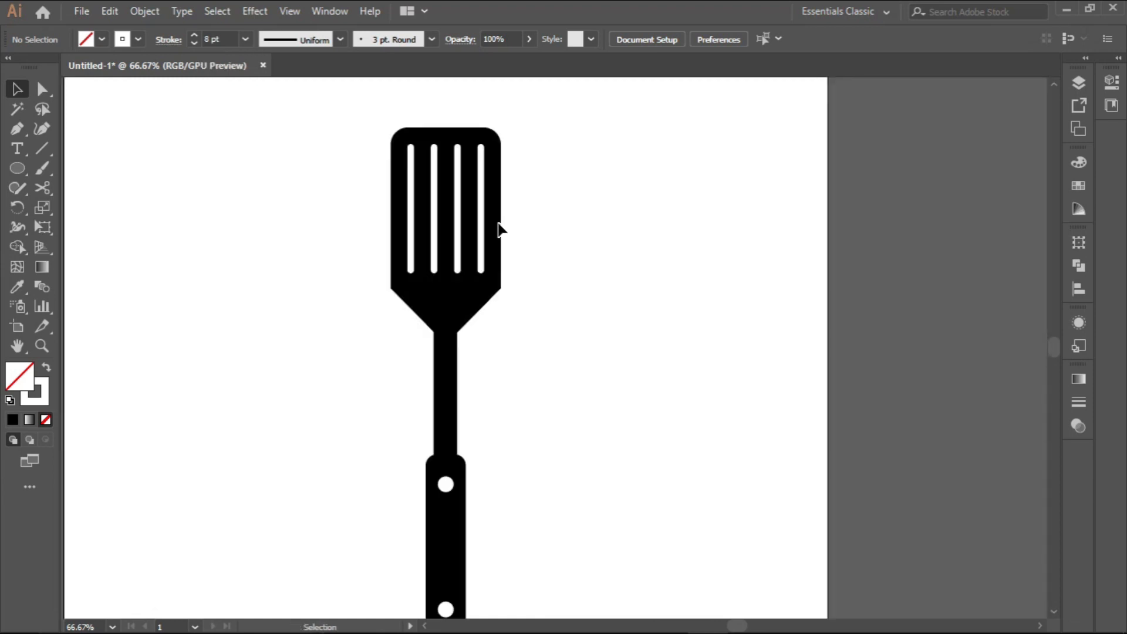
# Select the four white slot lines on the spatula head and expand their fill and stroke into shapes
pyautogui.click(435, 222)
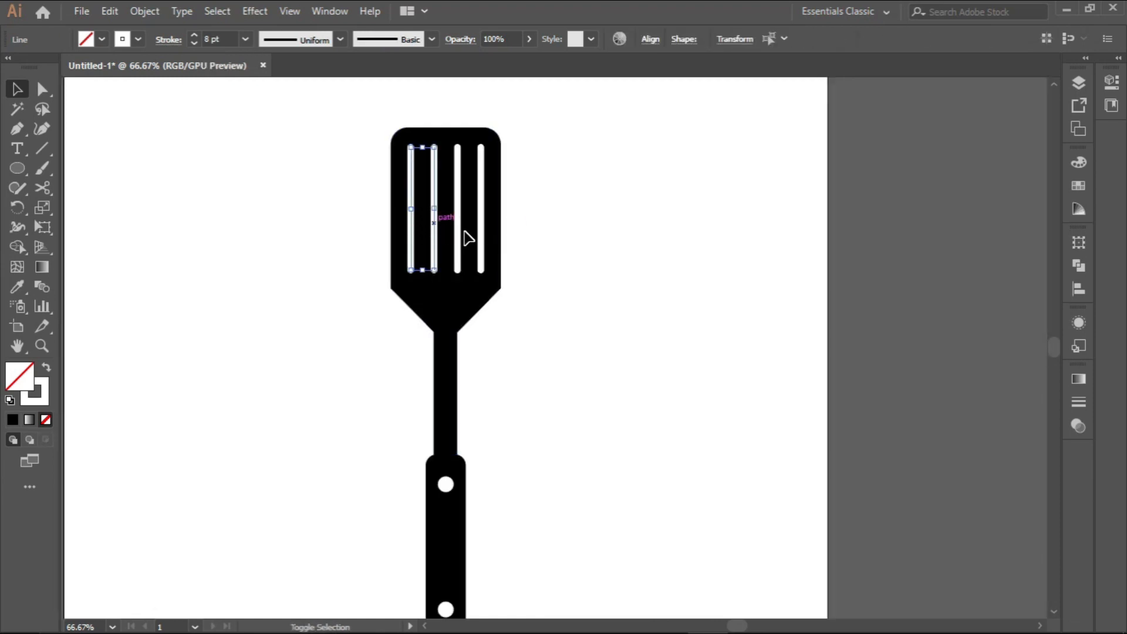
pyautogui.keyDown('shift'); pyautogui.click(458, 235); pyautogui.keyUp('shift')
pyautogui.keyDown('shift'); pyautogui.click(485, 238); pyautogui.keyUp('shift')
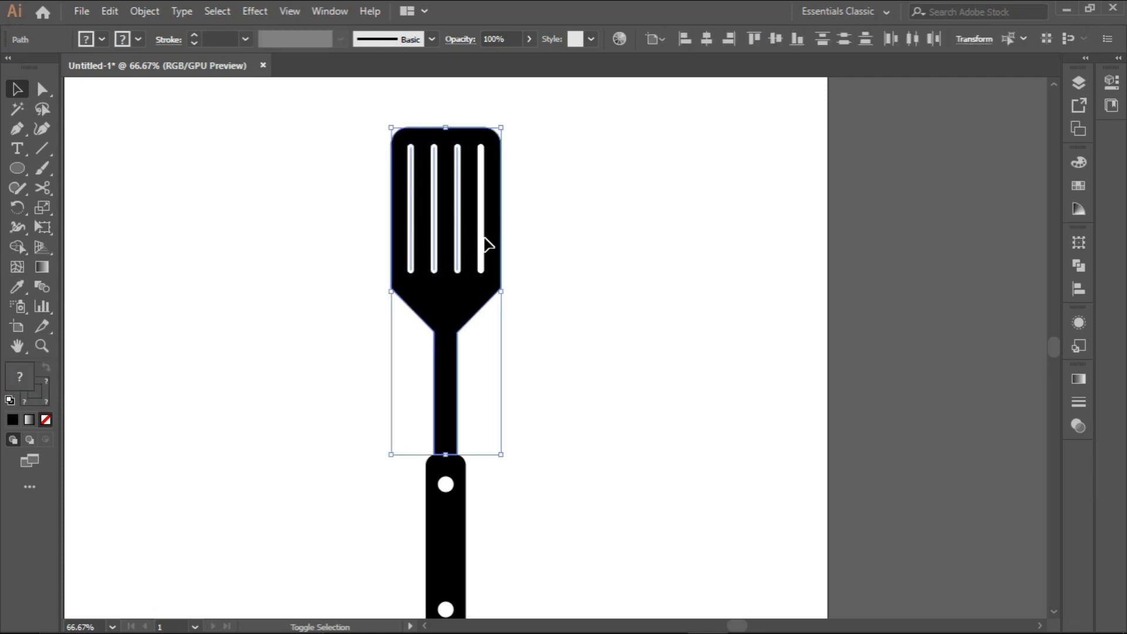
pyautogui.keyDown('shift'); pyautogui.click(485, 245); pyautogui.keyUp('shift')
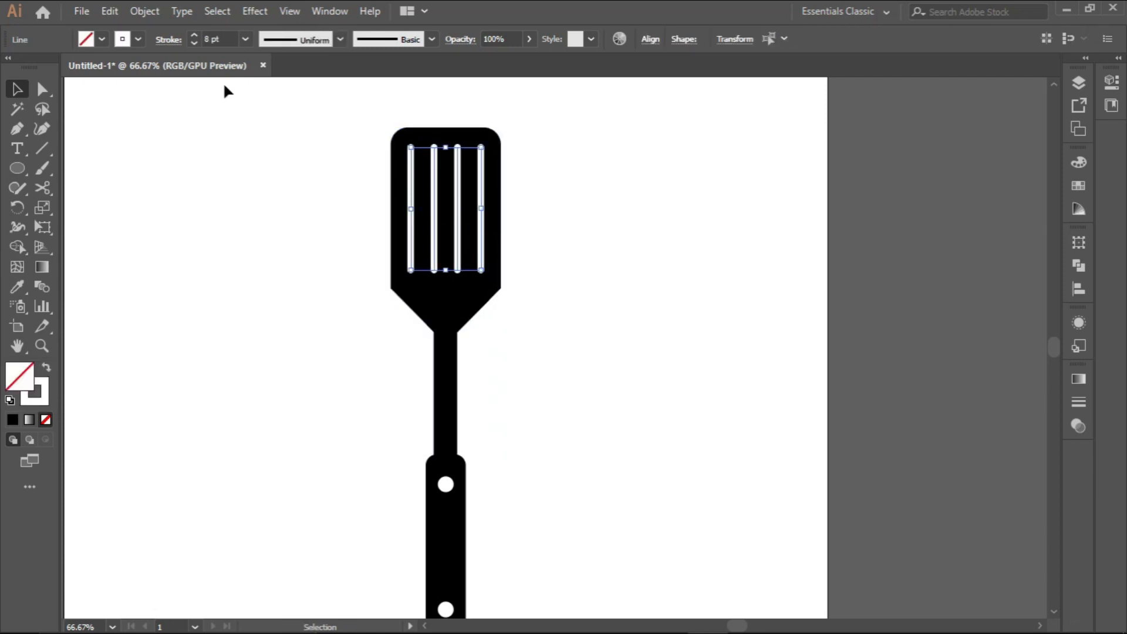
pyautogui.click(145, 11)
pyautogui.click(230, 185)
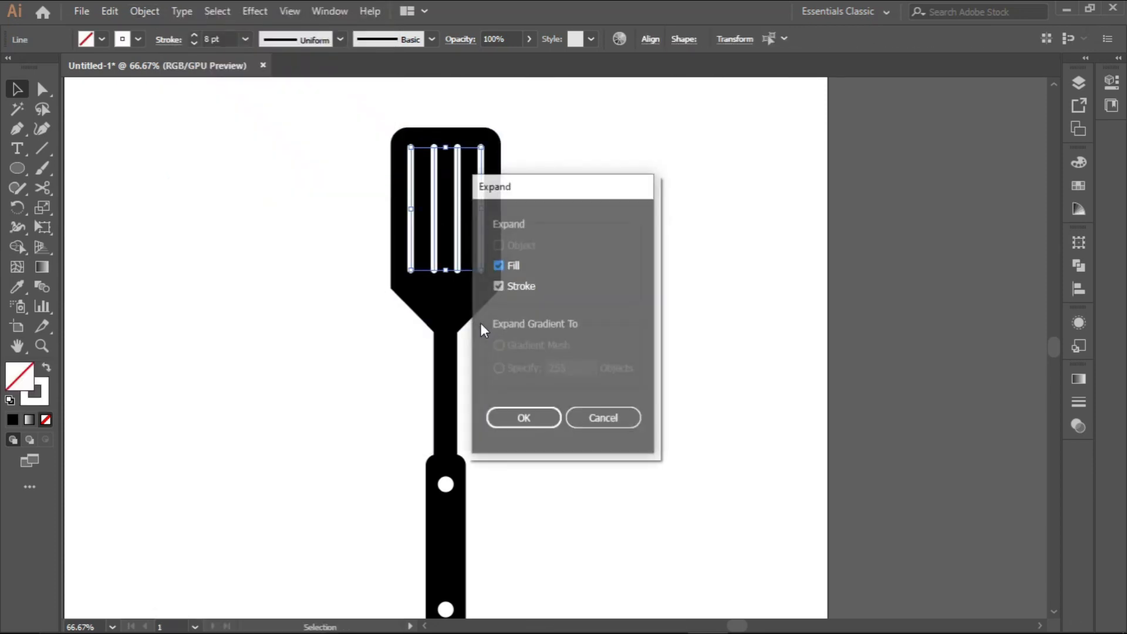
pyautogui.click(521, 419)
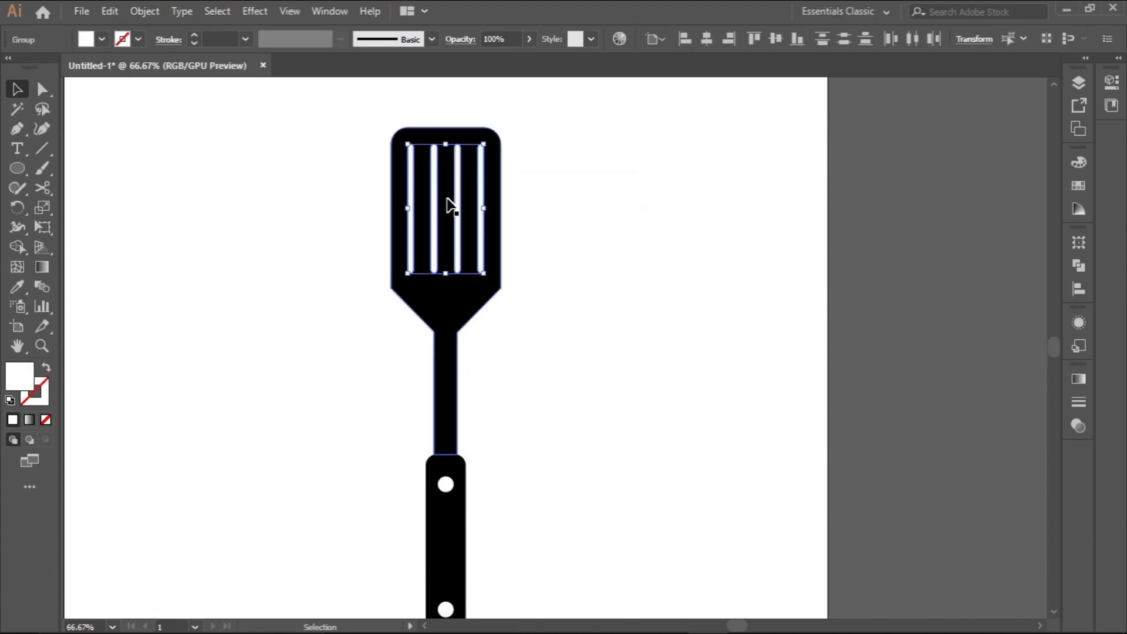
# Examine the expanded slots in outline view, return to preview, and check the two white circles on the handle
pyautogui.press('a')
pyautogui.hotkey('ctrl', 'k')
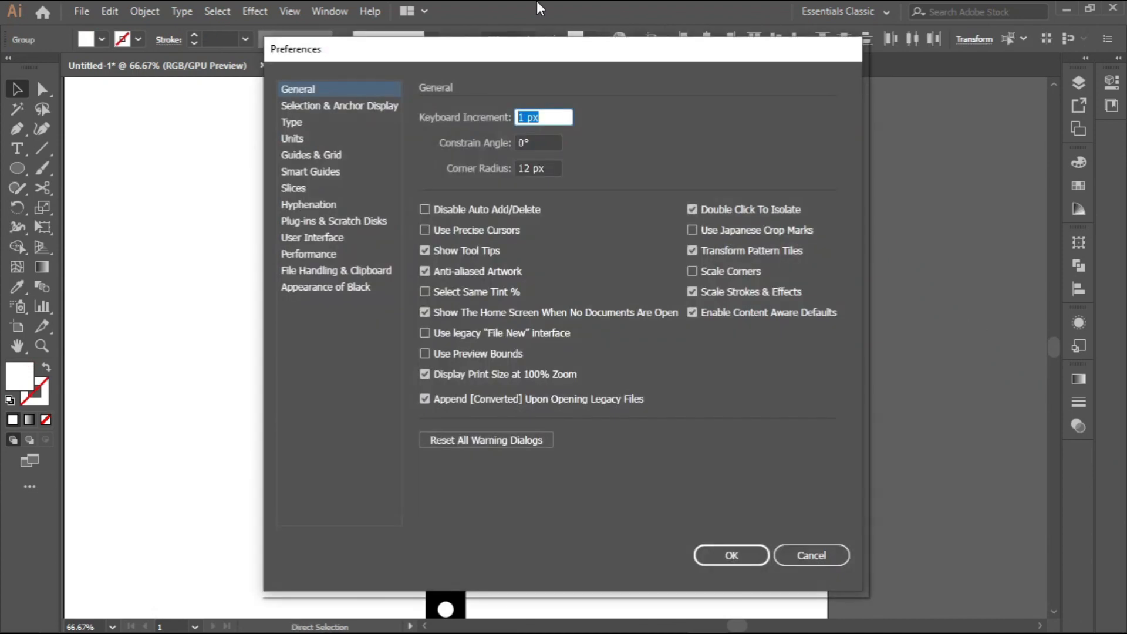
pyautogui.click(819, 556)
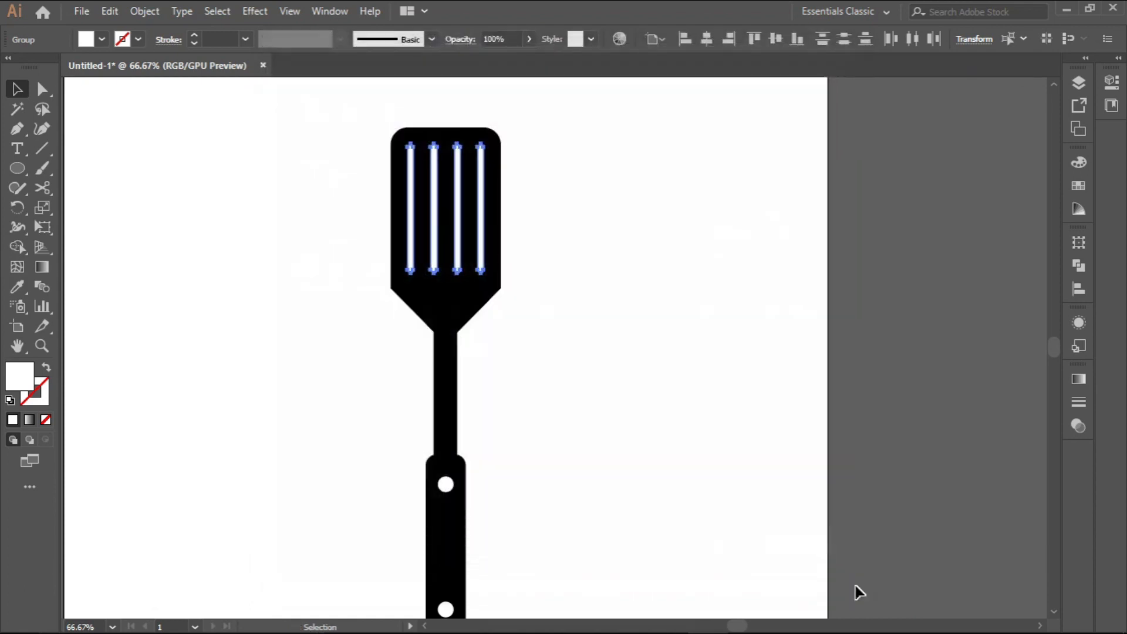
pyautogui.hotkey('ctrl', 'y')
pyautogui.press('v')
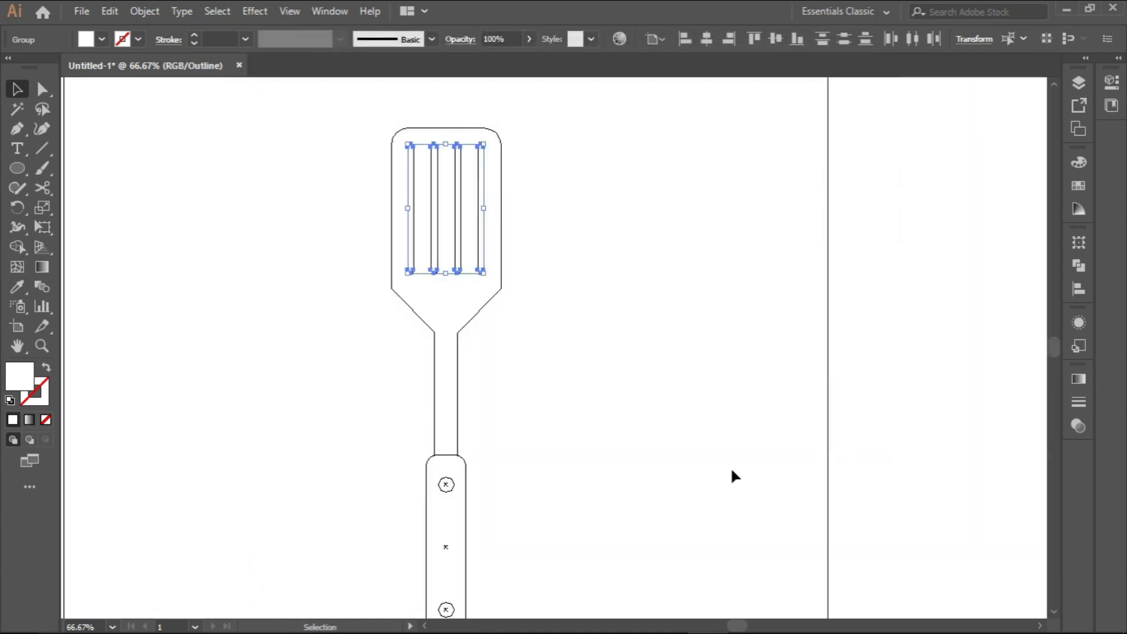
pyautogui.click(590, 368)
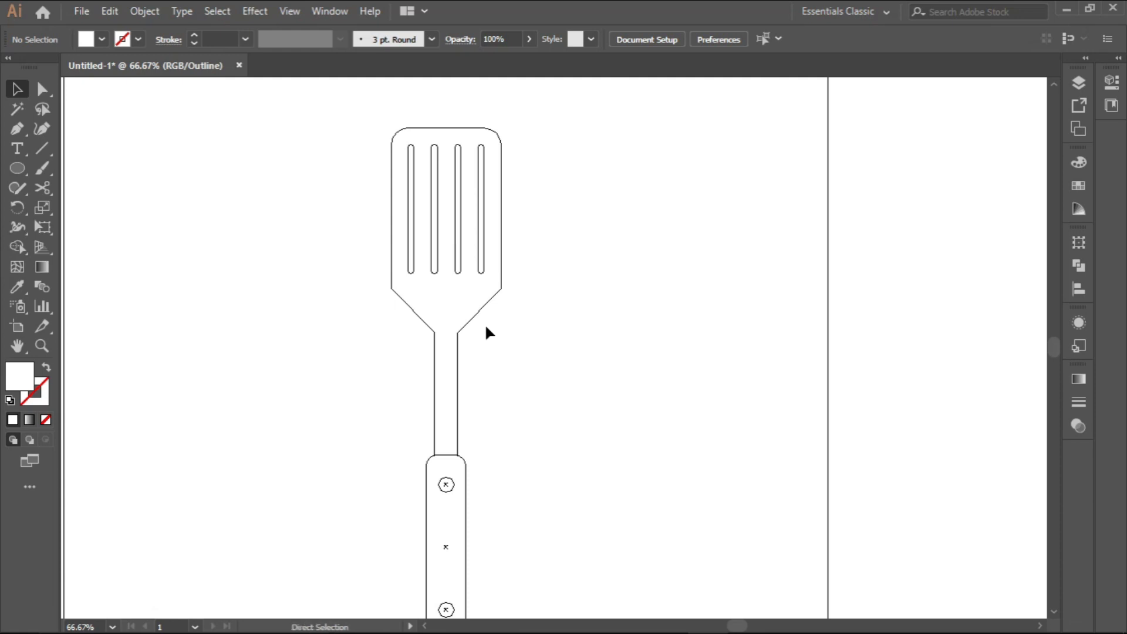
pyautogui.hotkey('ctrl', 'y')
pyautogui.scroll(-3, 487, 334)
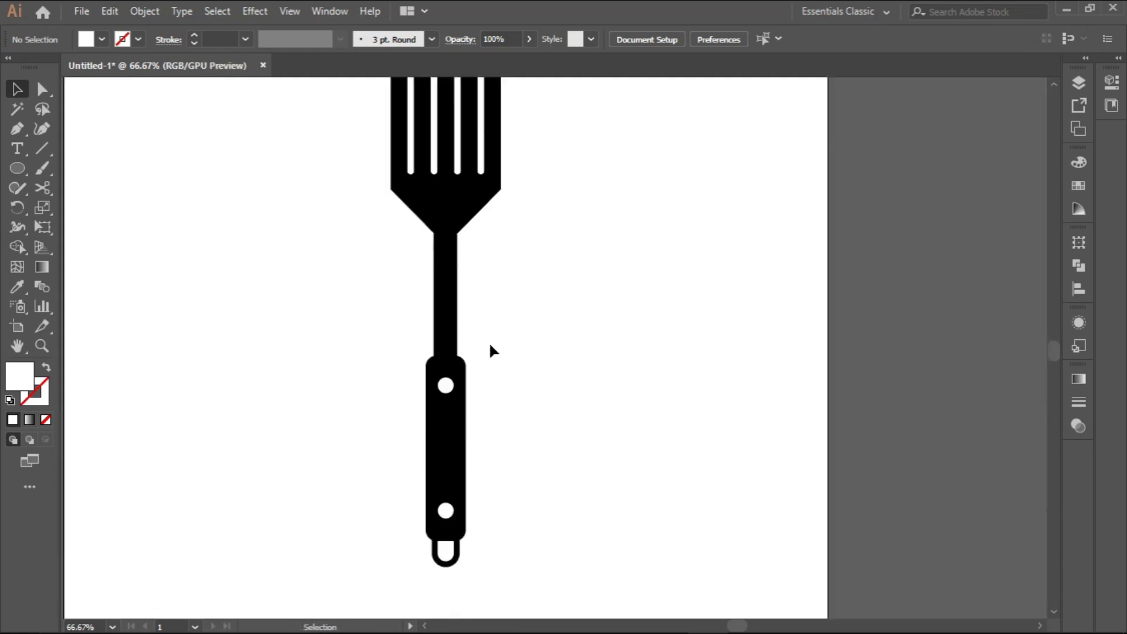
pyautogui.click(446, 385)
pyautogui.click(446, 511)
pyautogui.scroll(4, 484, 387)
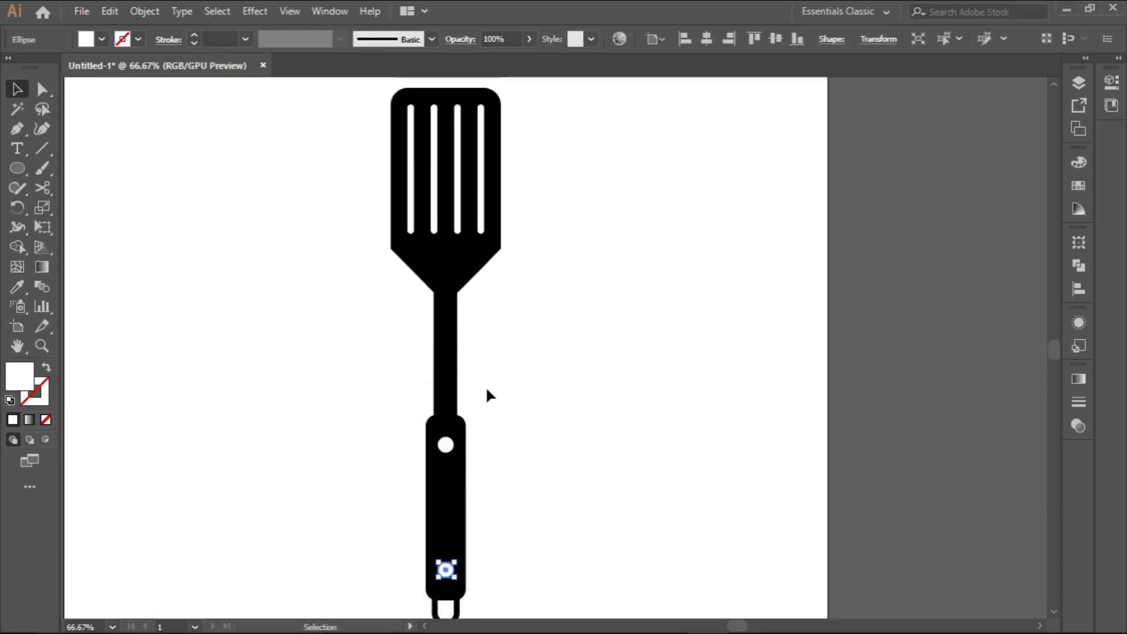
# Select the spatula head with its four slots and fill the two leftmost slots bright green using Shape Builder
pyautogui.moveTo(364, 131); pyautogui.dragTo(539, 344)
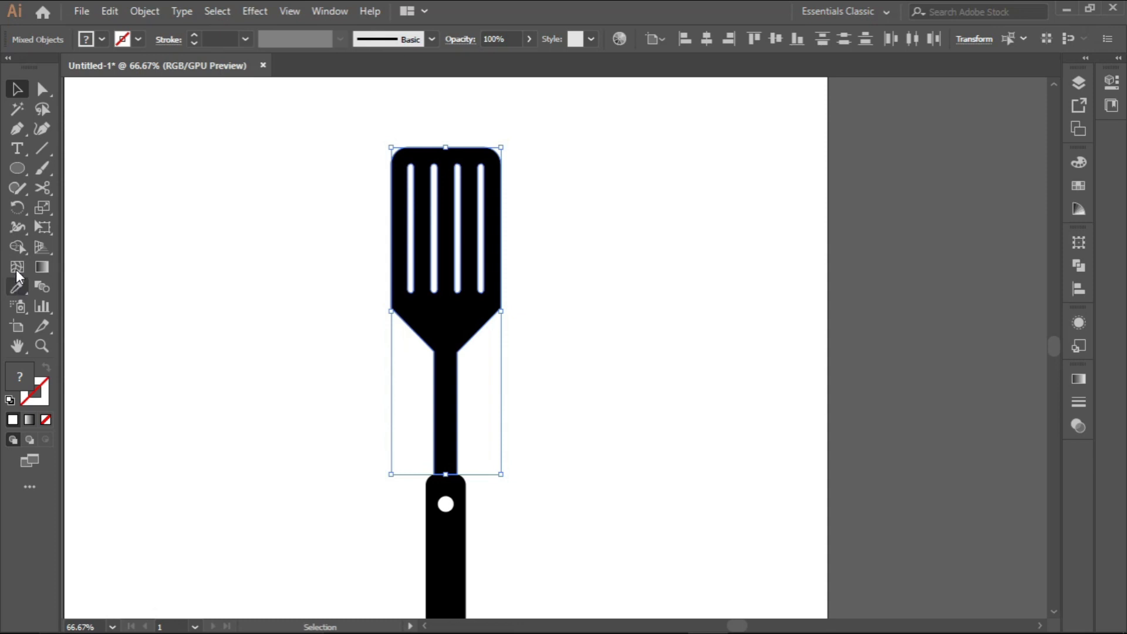
pyautogui.click(17, 247)
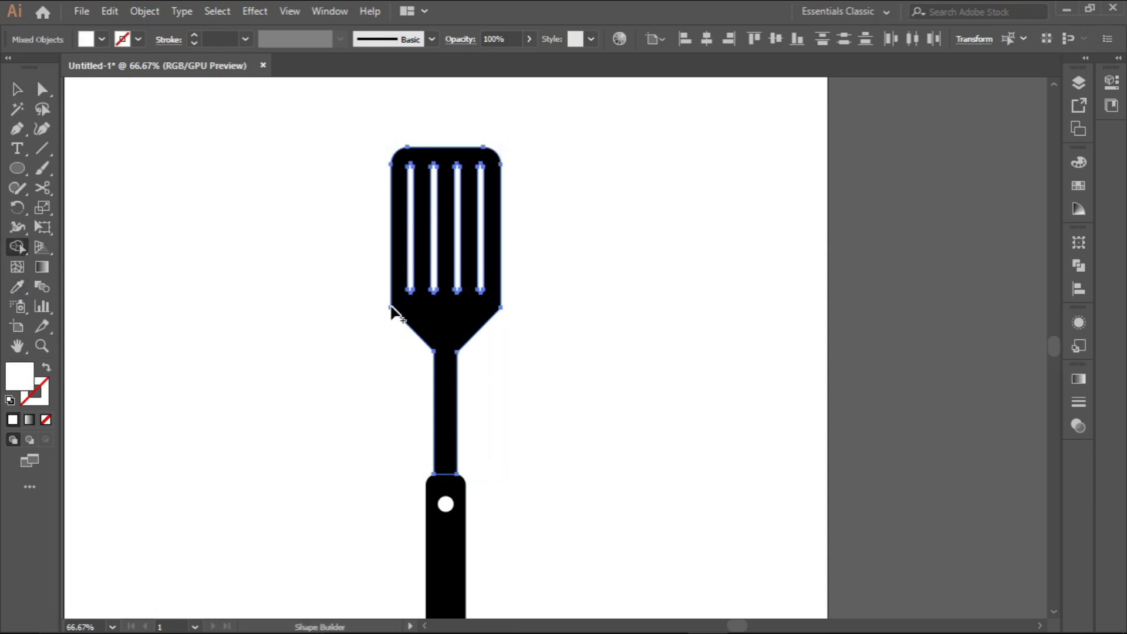
pyautogui.scroll(3, 418, 267)
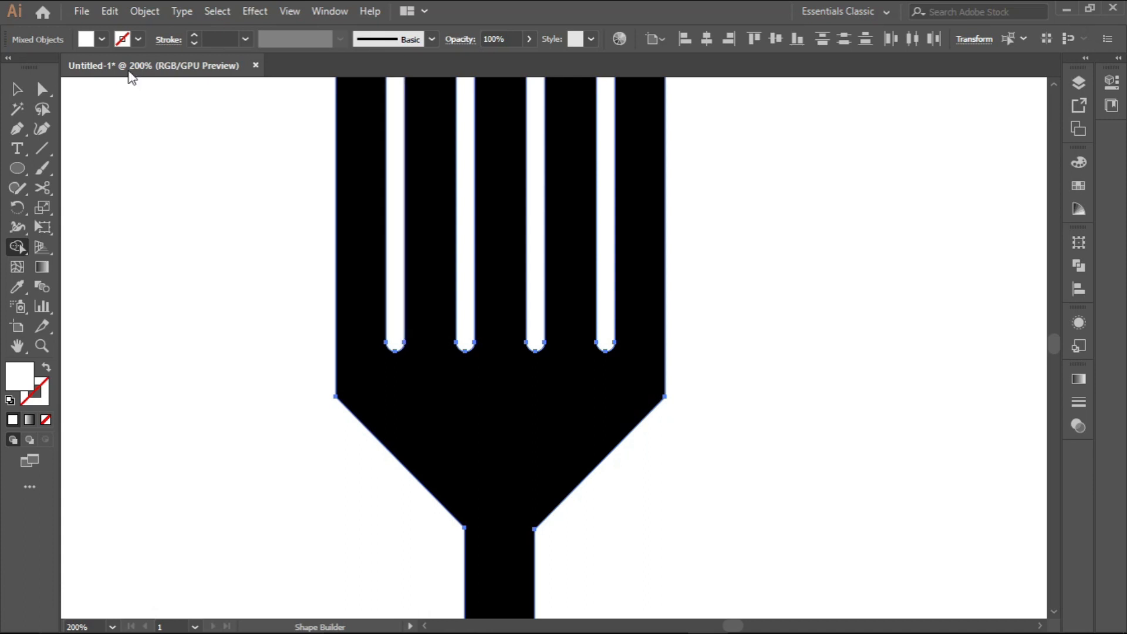
pyautogui.click(104, 40)
pyautogui.click(80, 69)
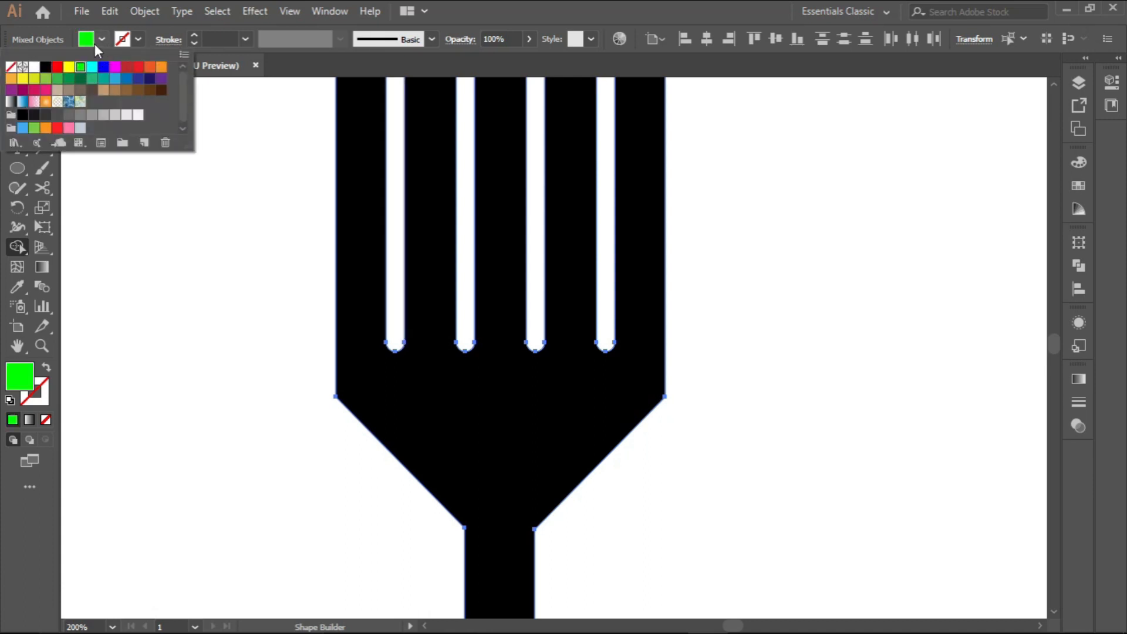
pyautogui.click(397, 212)
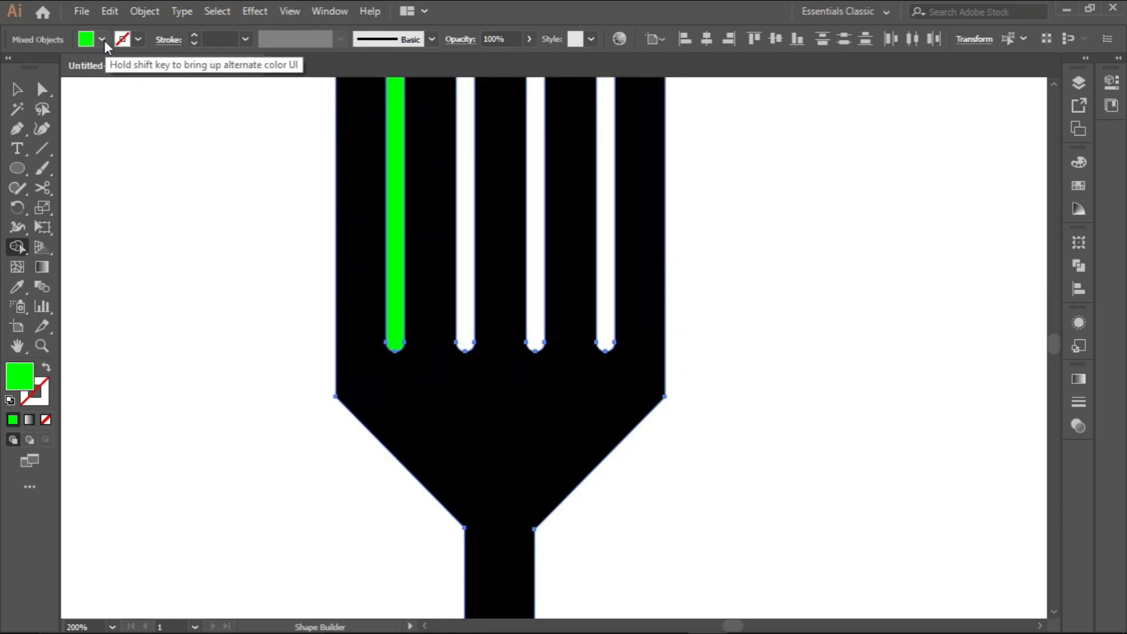
pyautogui.scroll(-2, 455, 238)
pyautogui.scroll(2, 430, 191)
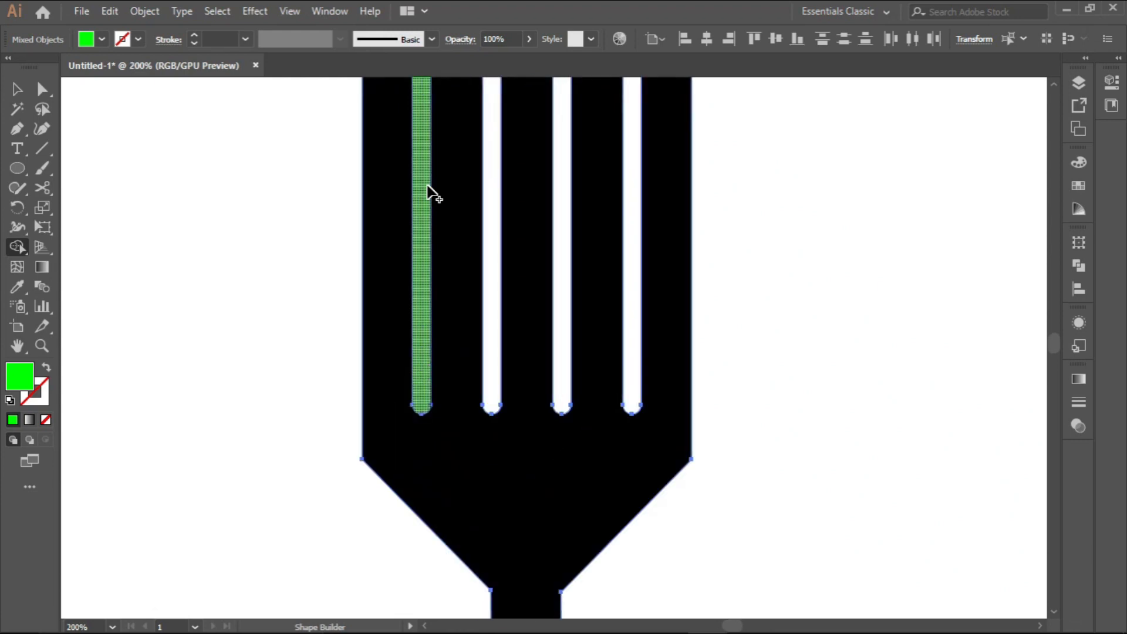
pyautogui.scroll(-1, 420, 189)
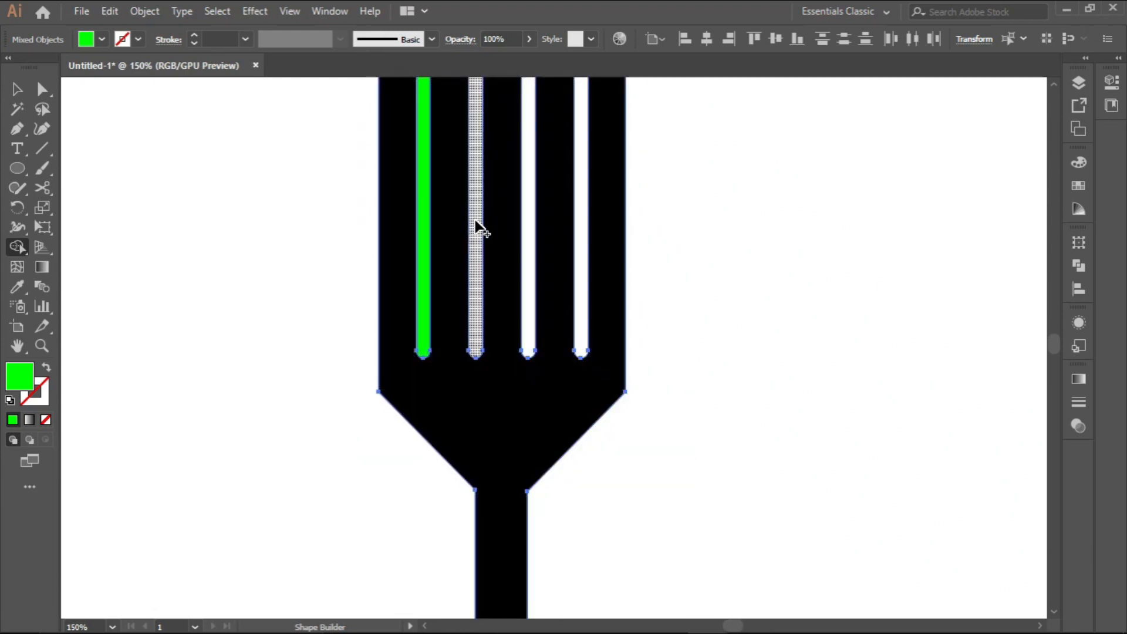
pyautogui.click(475, 221)
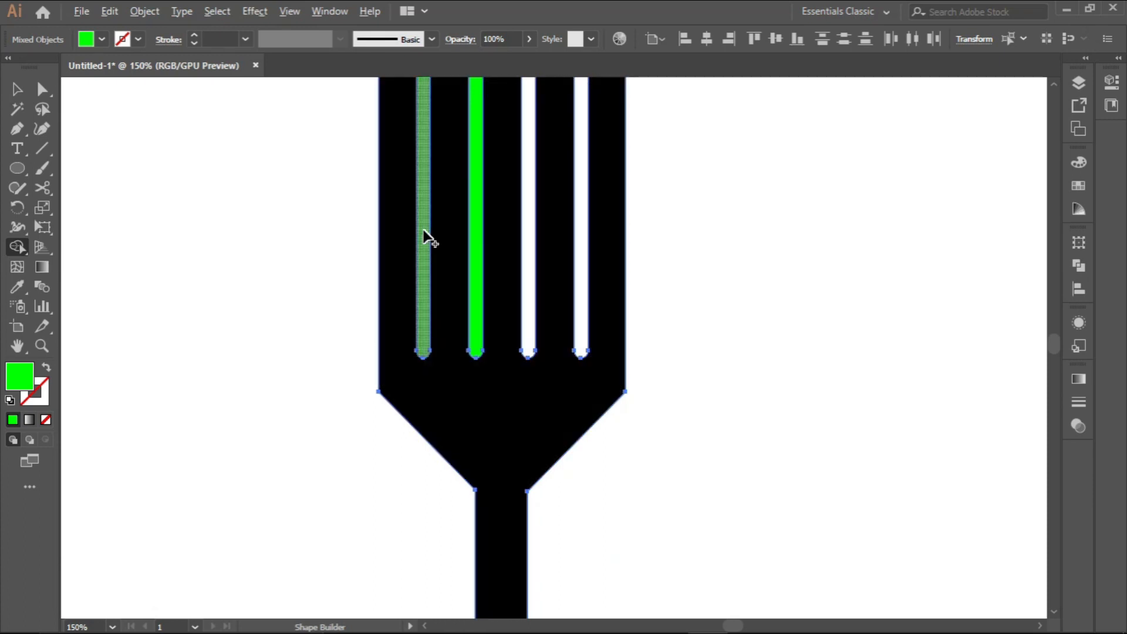
# Cut all four slots out of the spatula head with Shape Builder
pyautogui.scroll(5, 426, 237)
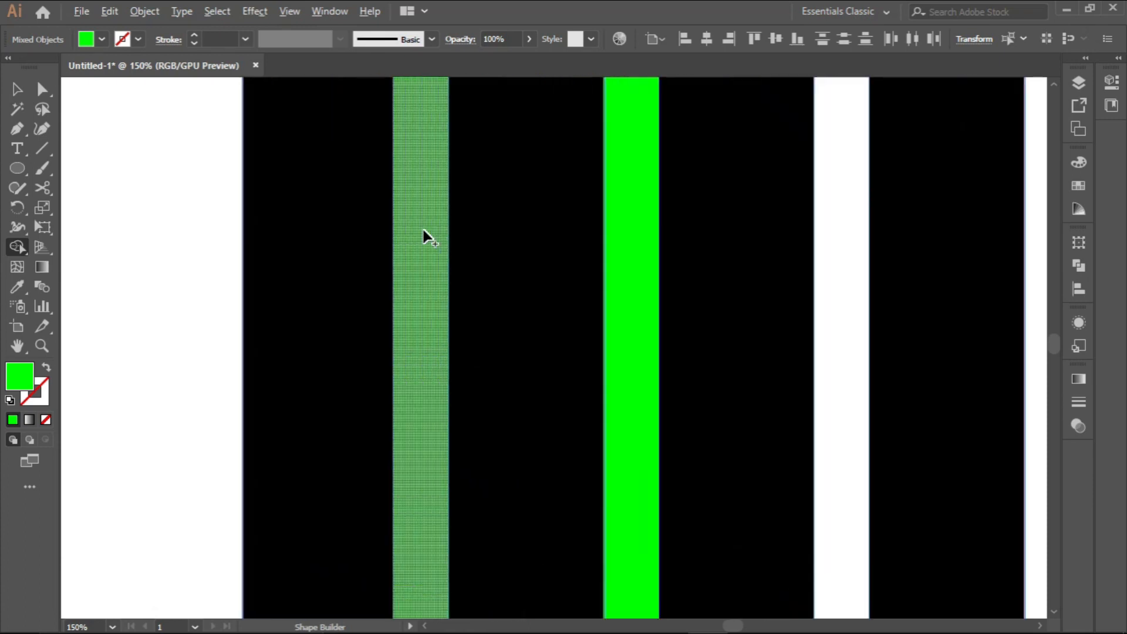
pyautogui.scroll(-2, 423, 236)
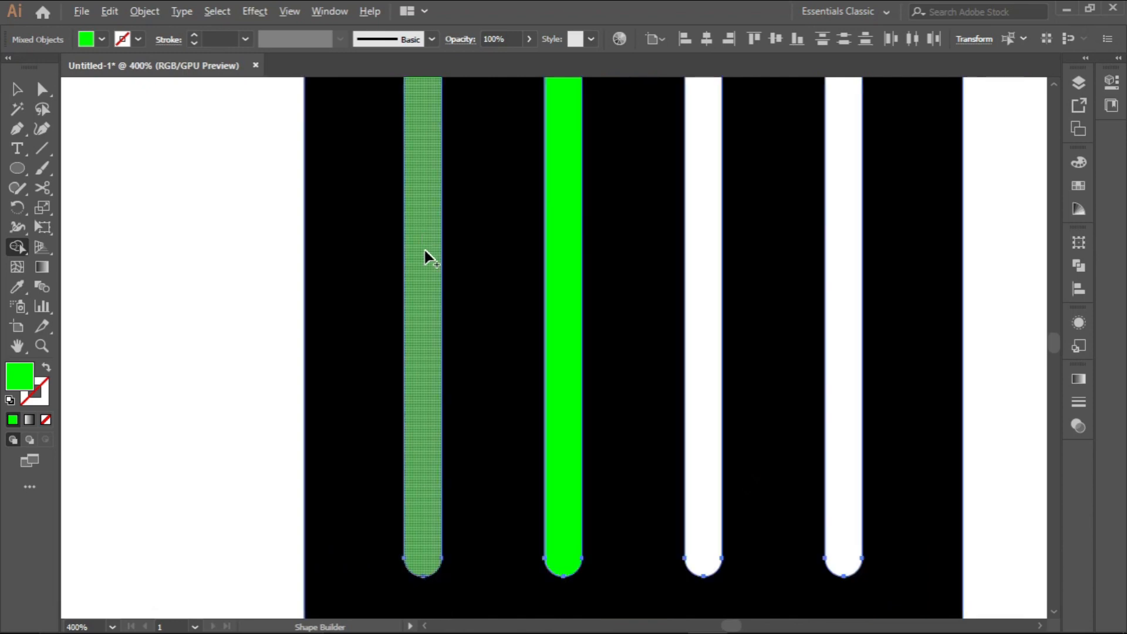
pyautogui.keyDown('alt'); pyautogui.click(425, 250); pyautogui.keyUp('alt')
pyautogui.keyDown('alt'); pyautogui.click(557, 270); pyautogui.keyUp('alt')
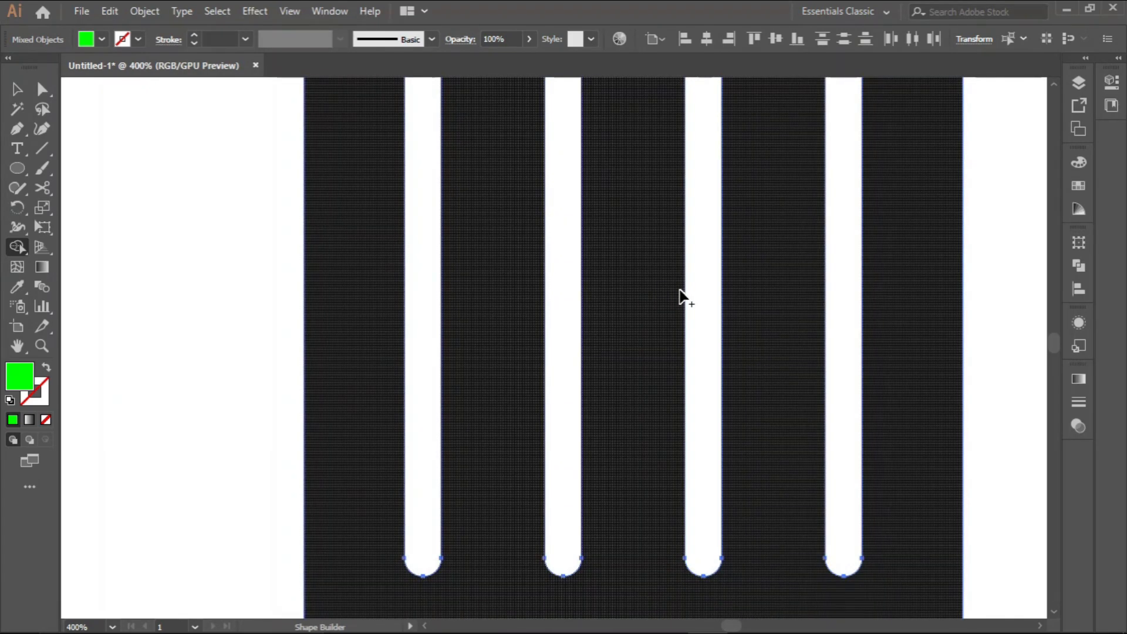
pyautogui.keyDown('alt'); pyautogui.click(689, 288); pyautogui.keyUp('alt')
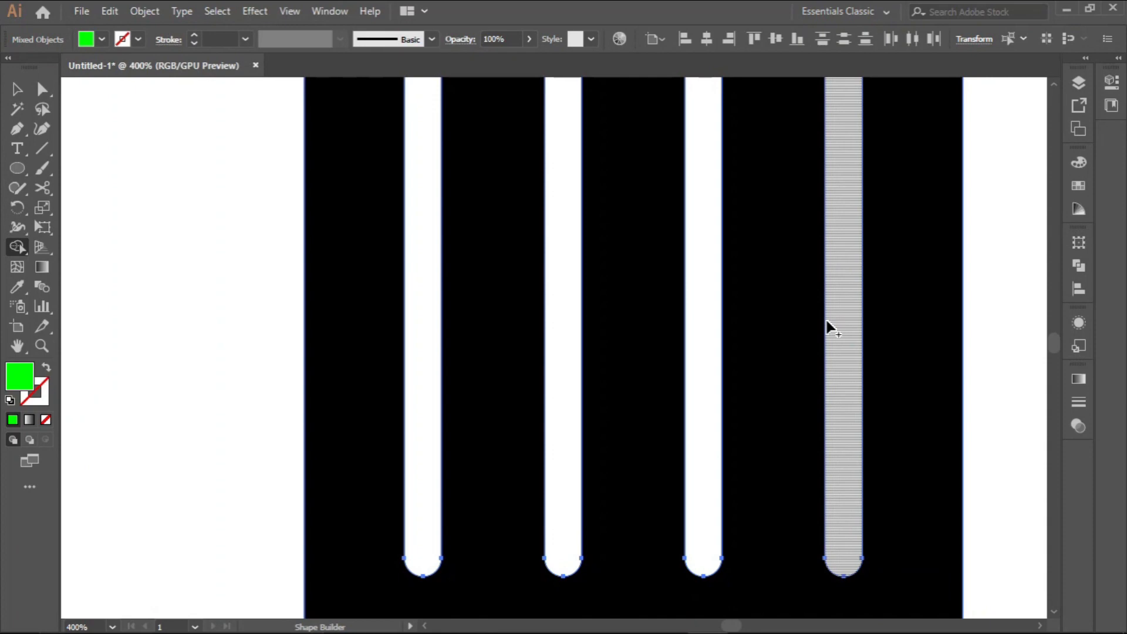
pyautogui.keyDown('alt'); pyautogui.click(830, 324); pyautogui.keyUp('alt')
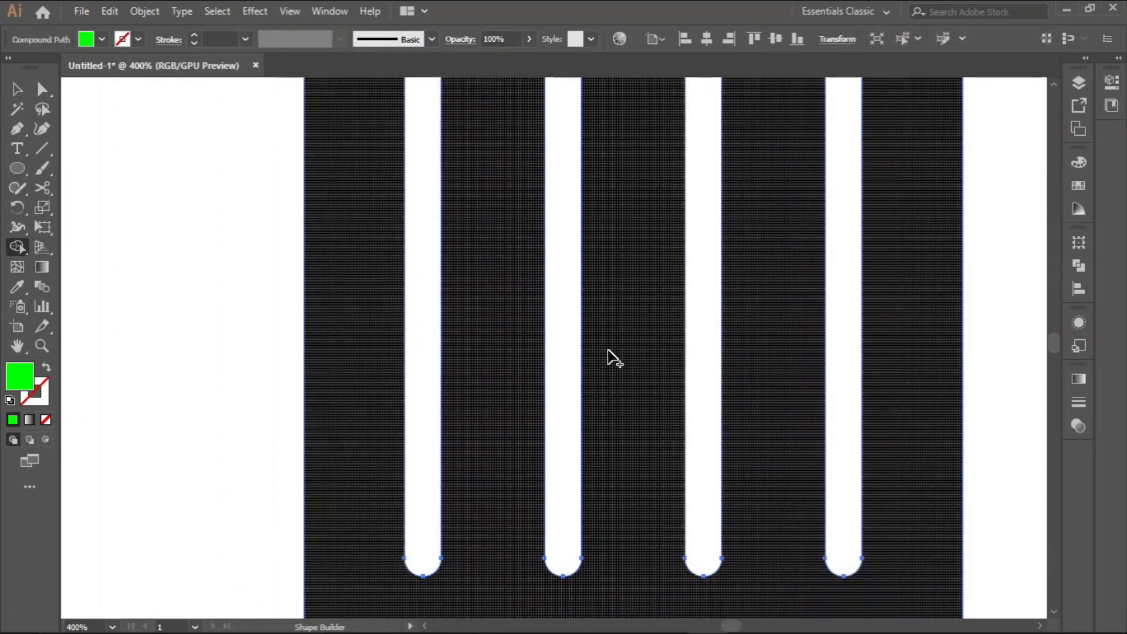
# Select the whole spatula and move it off the artboard onto the empty grey canvas beside it
pyautogui.scroll(-5, 611, 356)
pyautogui.scroll(-3, 623, 451)
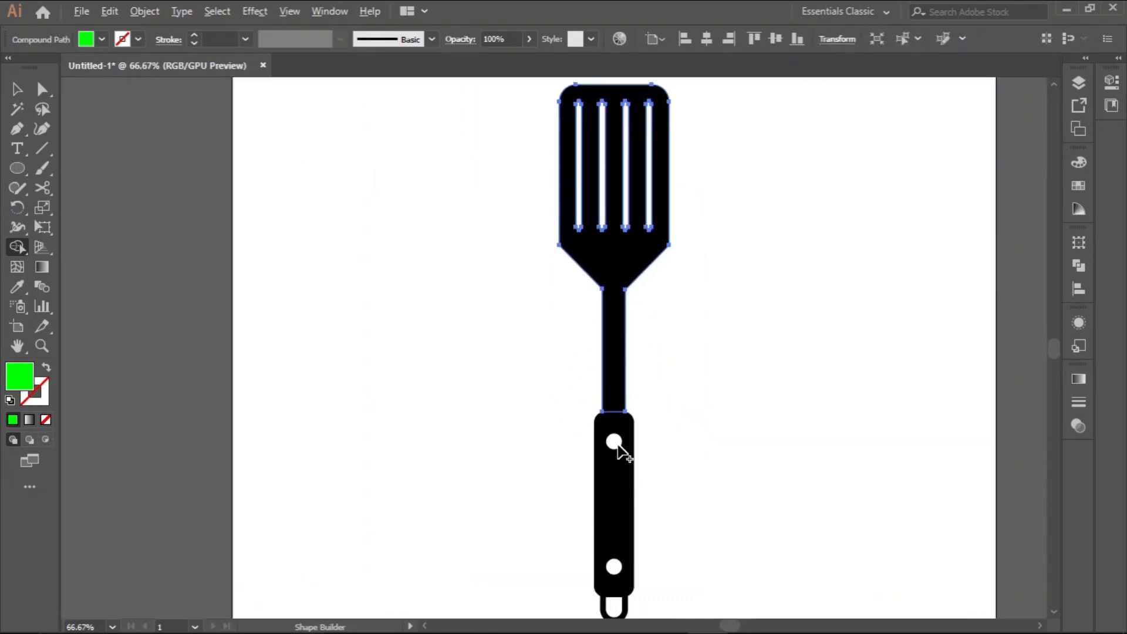
pyautogui.scroll(4, 616, 447)
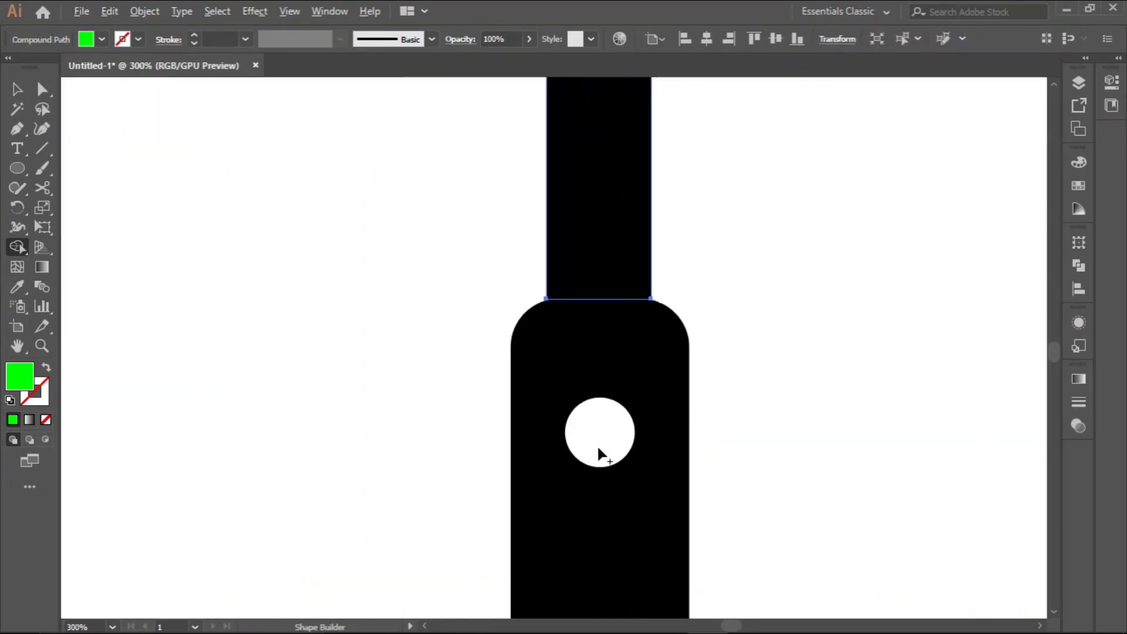
pyautogui.scroll(-8, 597, 446)
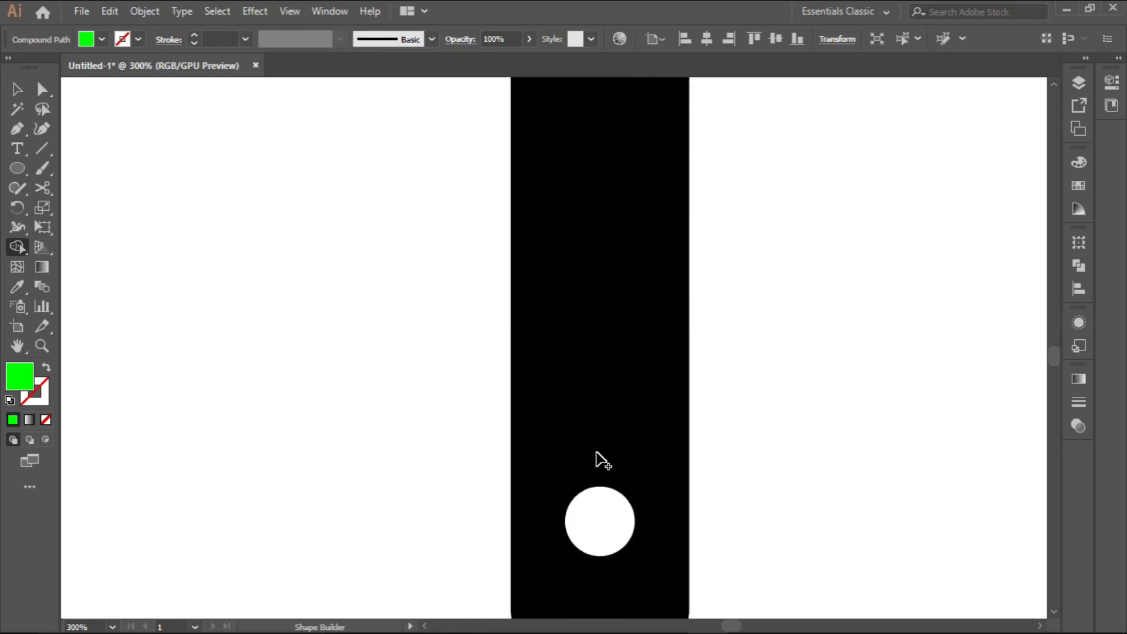
pyautogui.scroll(-4, 596, 520)
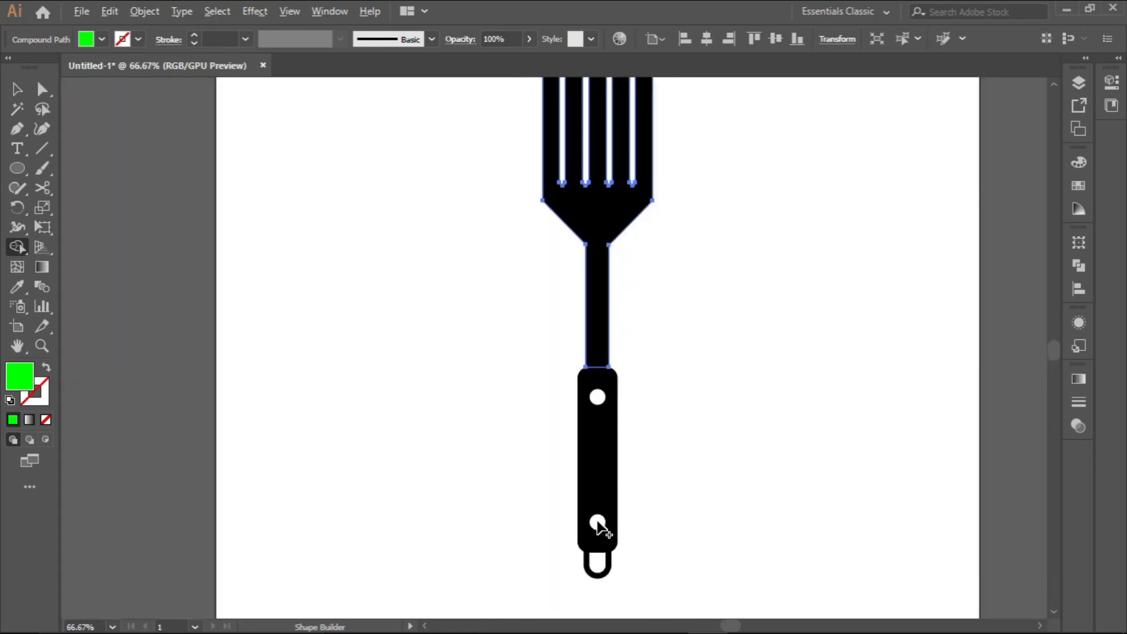
pyautogui.scroll(-2, 597, 520)
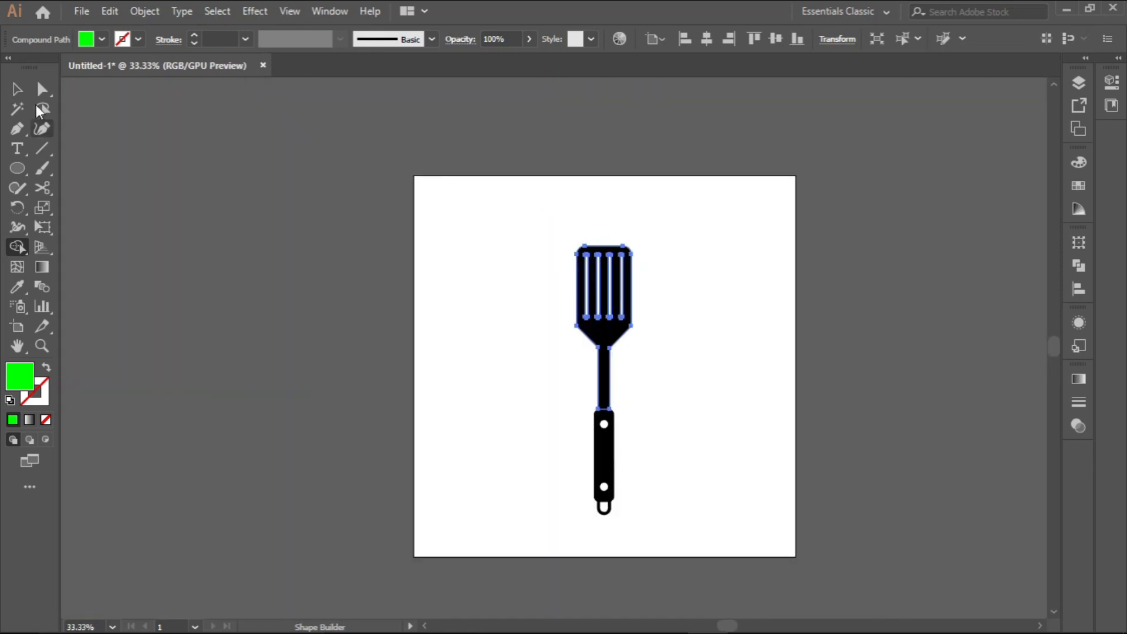
pyautogui.click(27, 90)
pyautogui.moveTo(535, 215); pyautogui.dragTo(680, 546)
pyautogui.moveTo(607, 453); pyautogui.dragTo(282, 420)
pyautogui.click(361, 432)
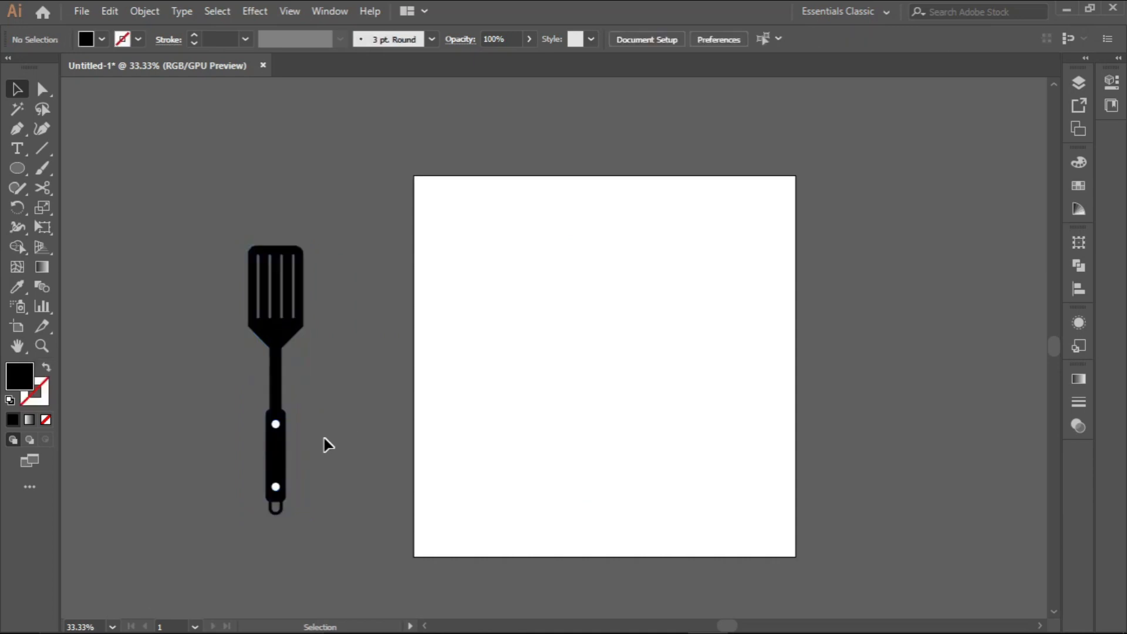
# Select all the artwork and cut the two white circles out of the handle with Shape Builder
pyautogui.scroll(3, 276, 496)
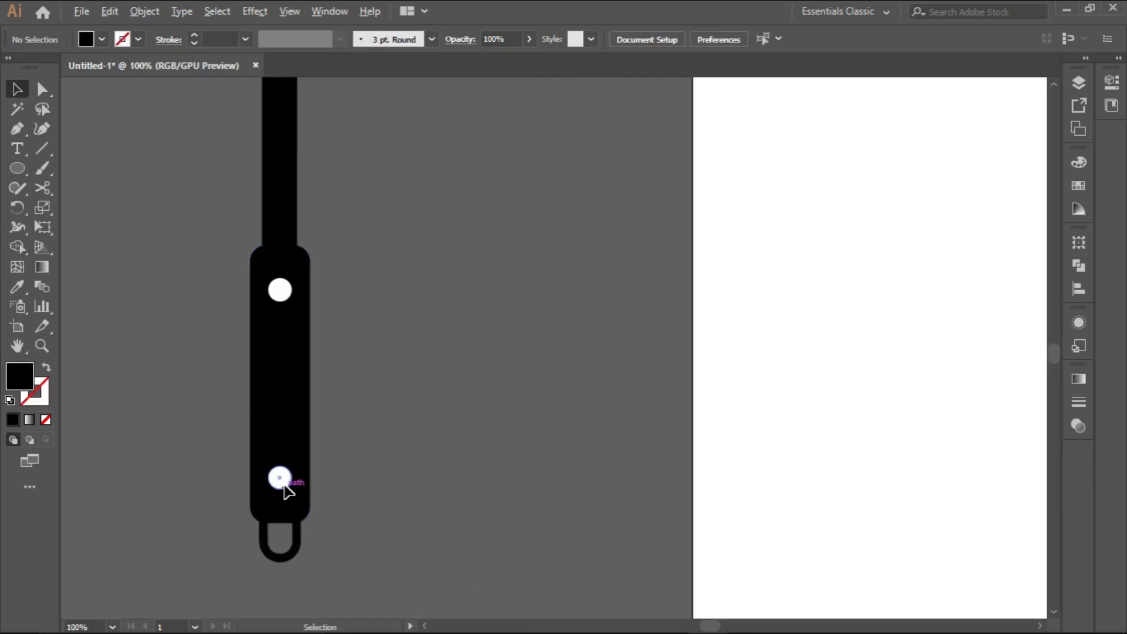
pyautogui.click(282, 482)
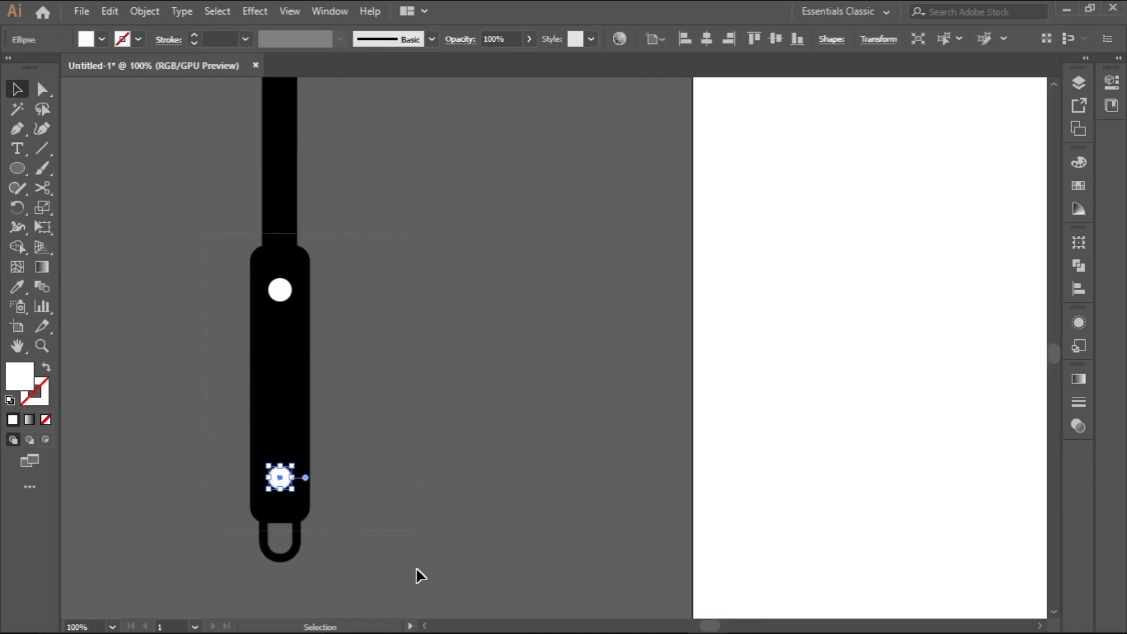
pyautogui.hotkey('ctrl', 'a')
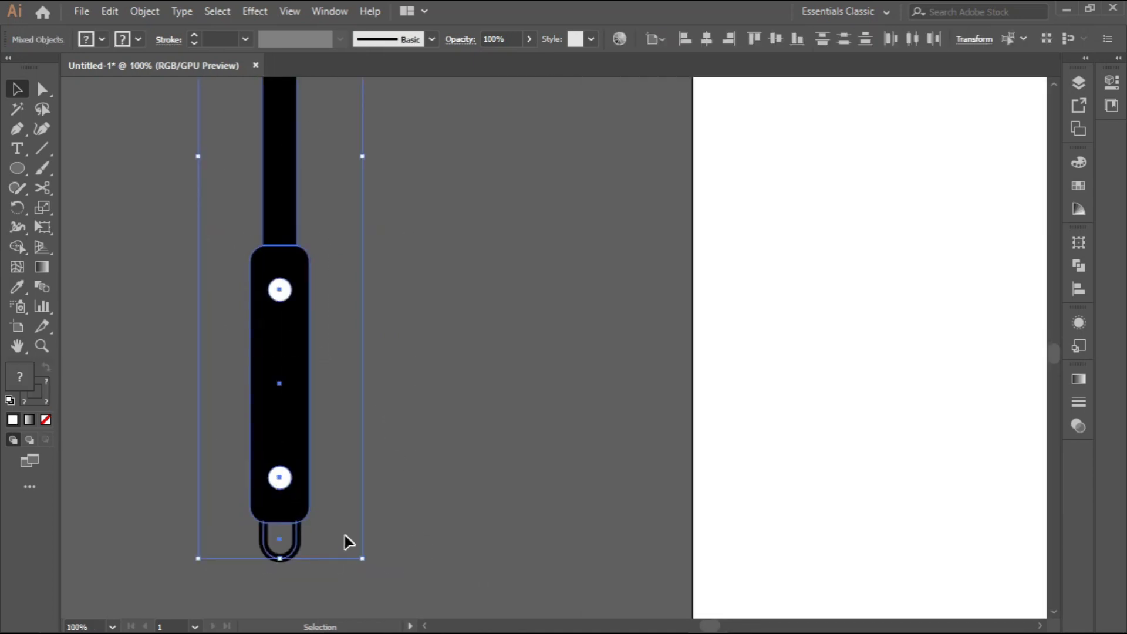
pyautogui.click(17, 247)
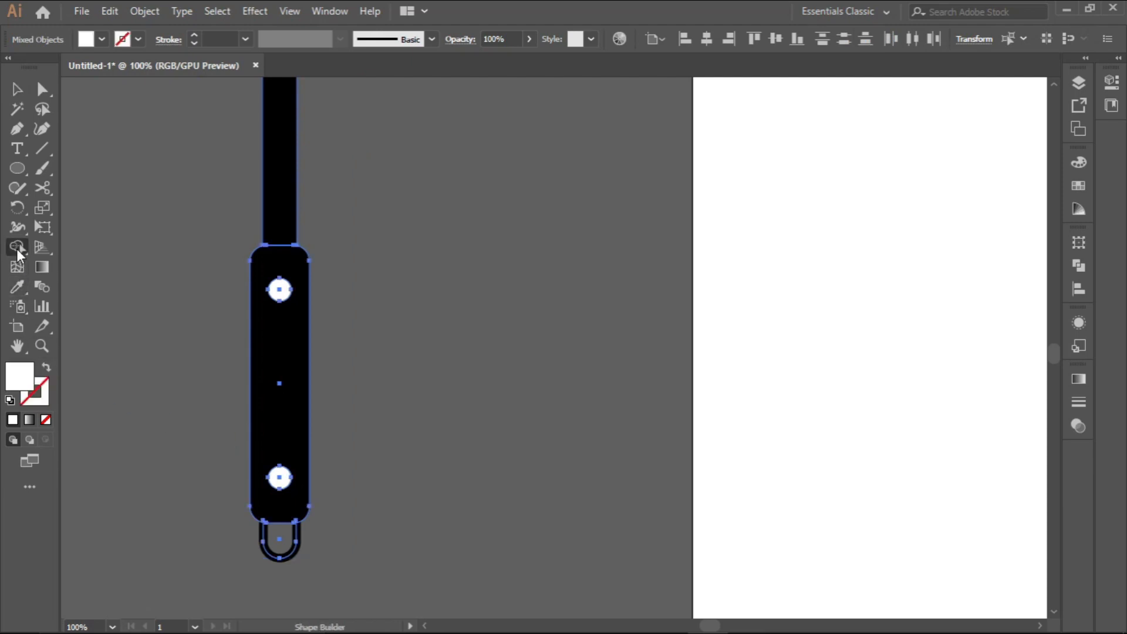
pyautogui.keyDown('alt'); pyautogui.click(280, 291); pyautogui.keyUp('alt')
pyautogui.keyDown('alt'); pyautogui.click(280, 480); pyautogui.keyUp('alt')
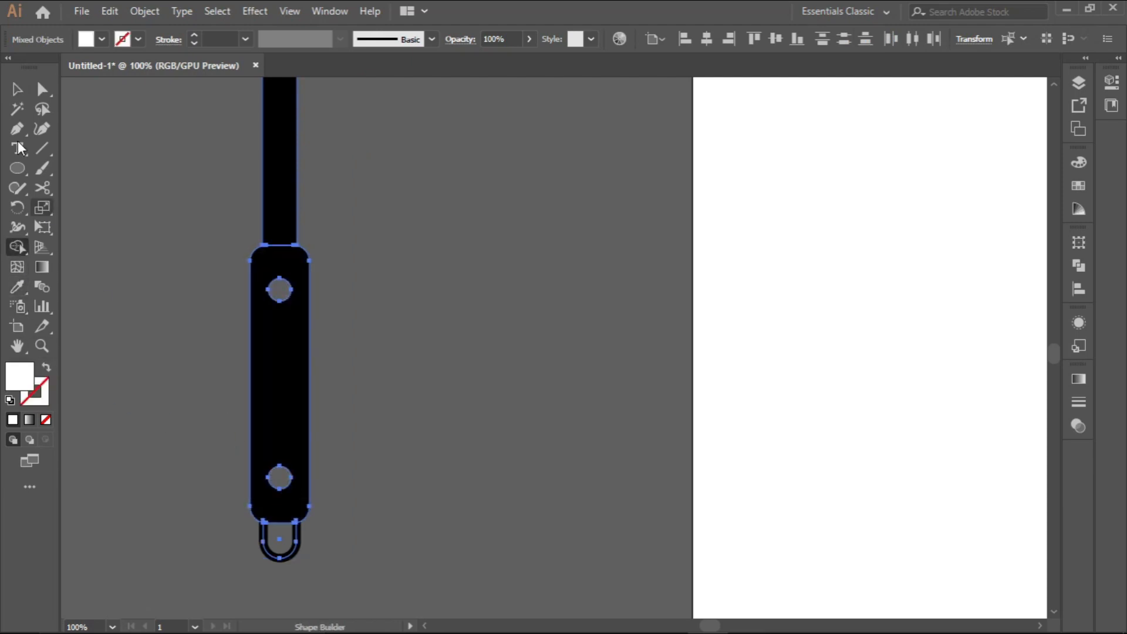
# Move the complete spatula from the grey canvas back onto the artboard and deselect it
pyautogui.click(16, 89)
pyautogui.scroll(-3, 290, 235)
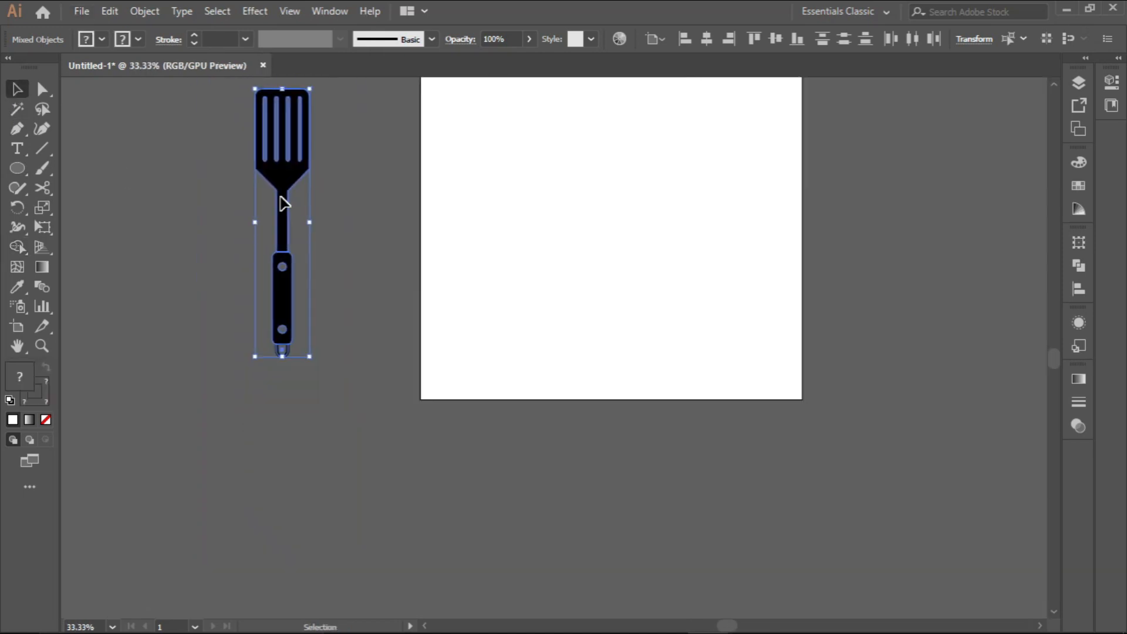
pyautogui.moveTo(280, 205); pyautogui.dragTo(615, 242)
pyautogui.click(679, 282)
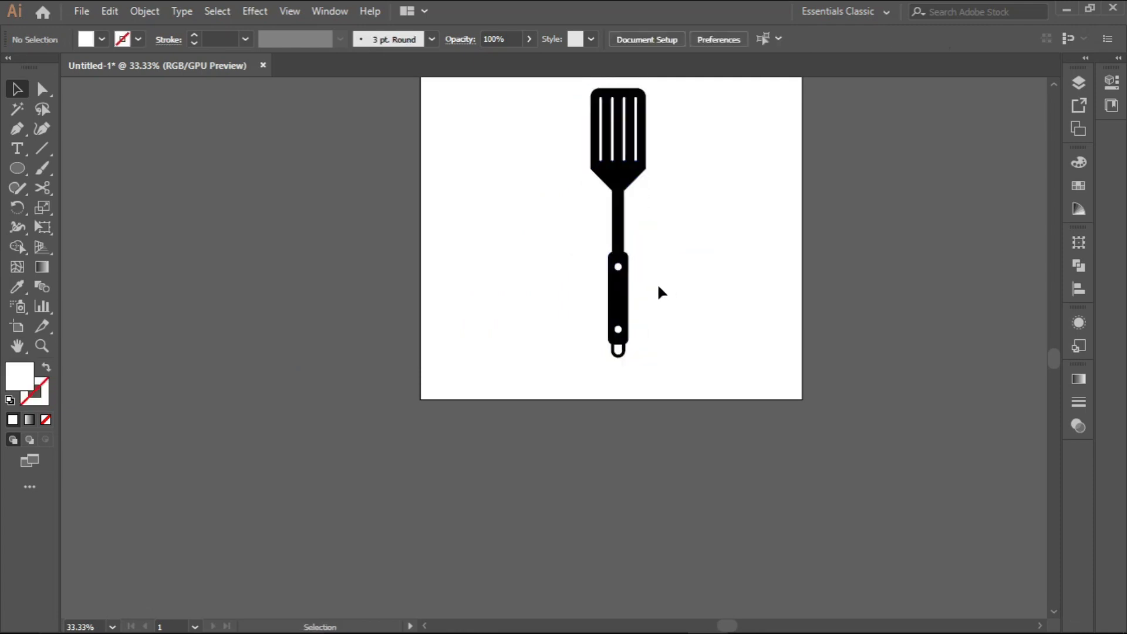
# Fill the spatula's handle grip with the light blue swatch
pyautogui.click(621, 302)
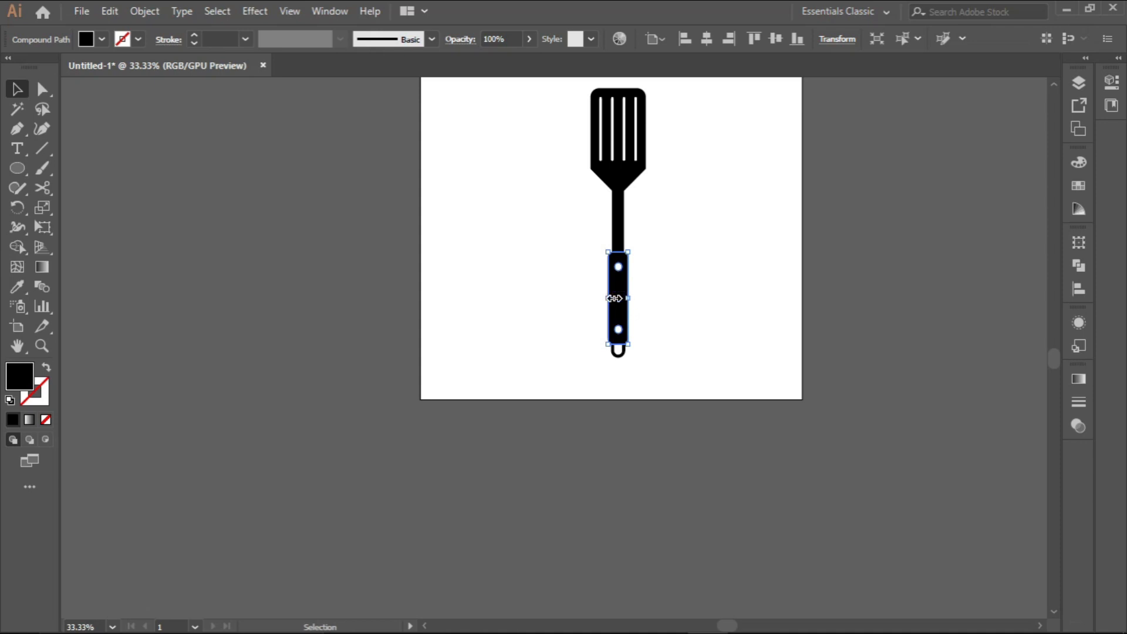
pyautogui.click(102, 39)
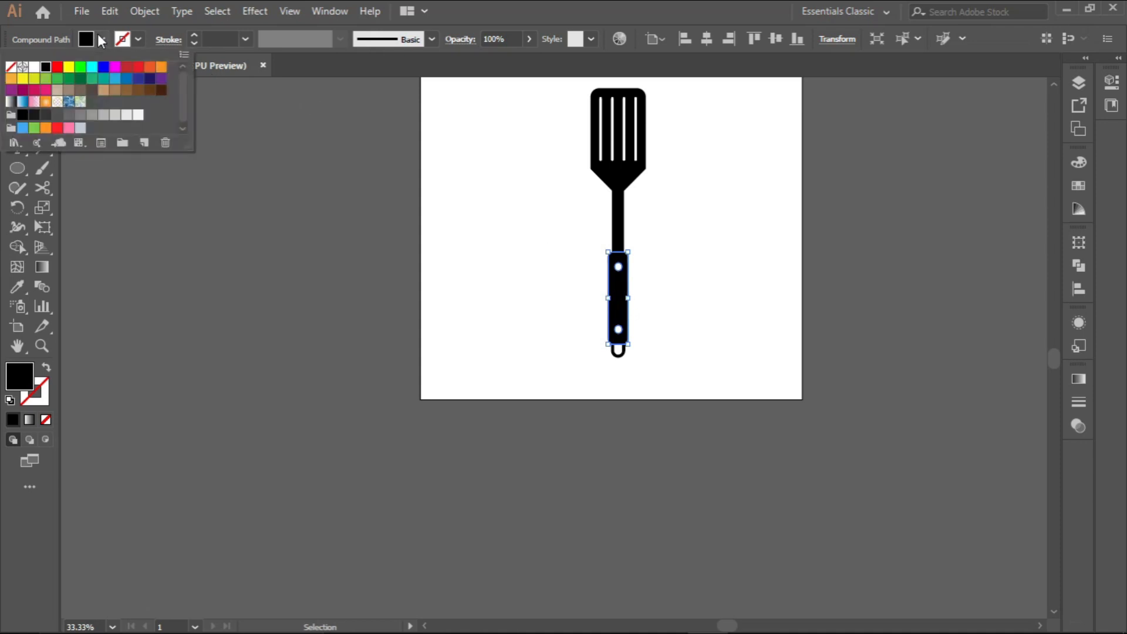
pyautogui.click(114, 86)
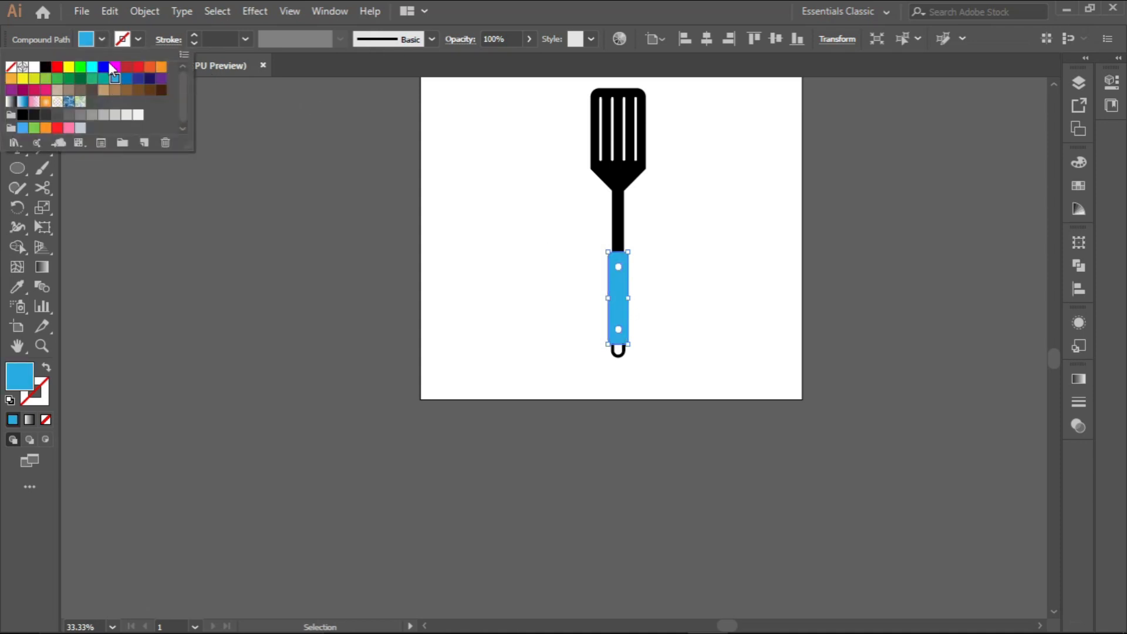
pyautogui.click(102, 39)
# Select all parts of the spatula and group them into one object
pyautogui.scroll(-1, 632, 202)
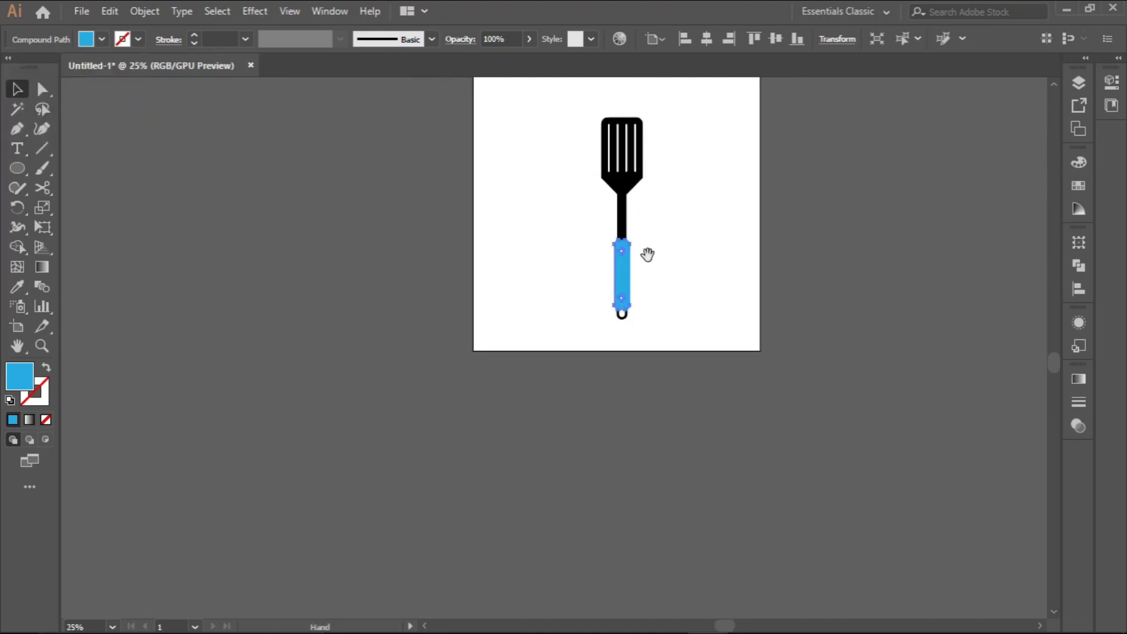
pyautogui.moveTo(646, 251); pyautogui.dragTo(595, 334)
pyautogui.moveTo(522, 184); pyautogui.dragTo(632, 395)
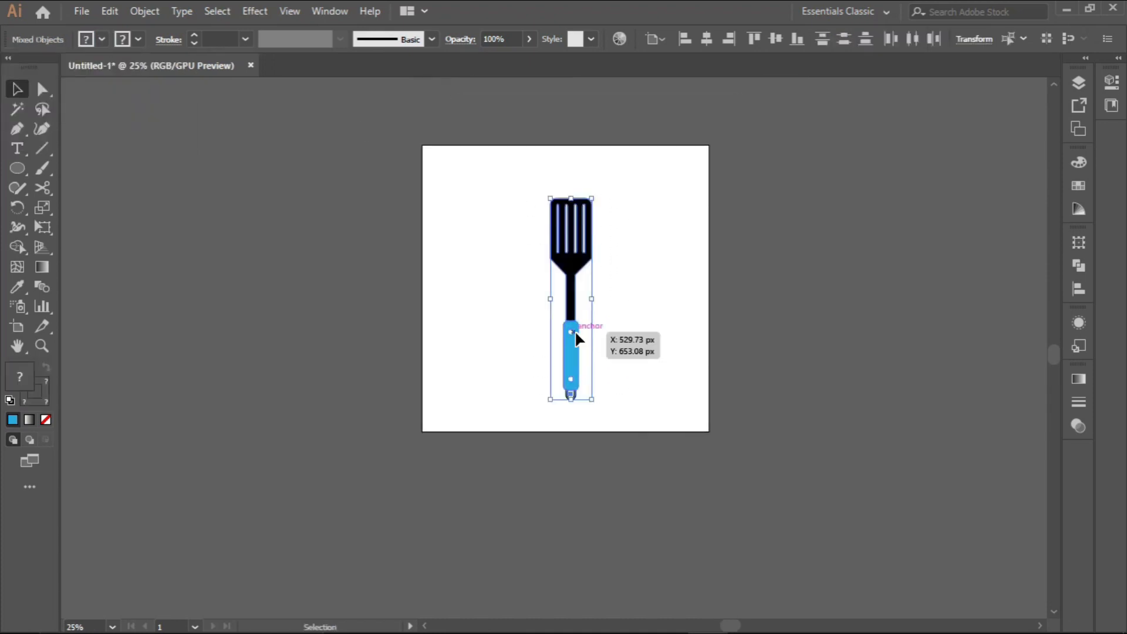
pyautogui.rightClick(579, 332)
pyautogui.click(638, 433)
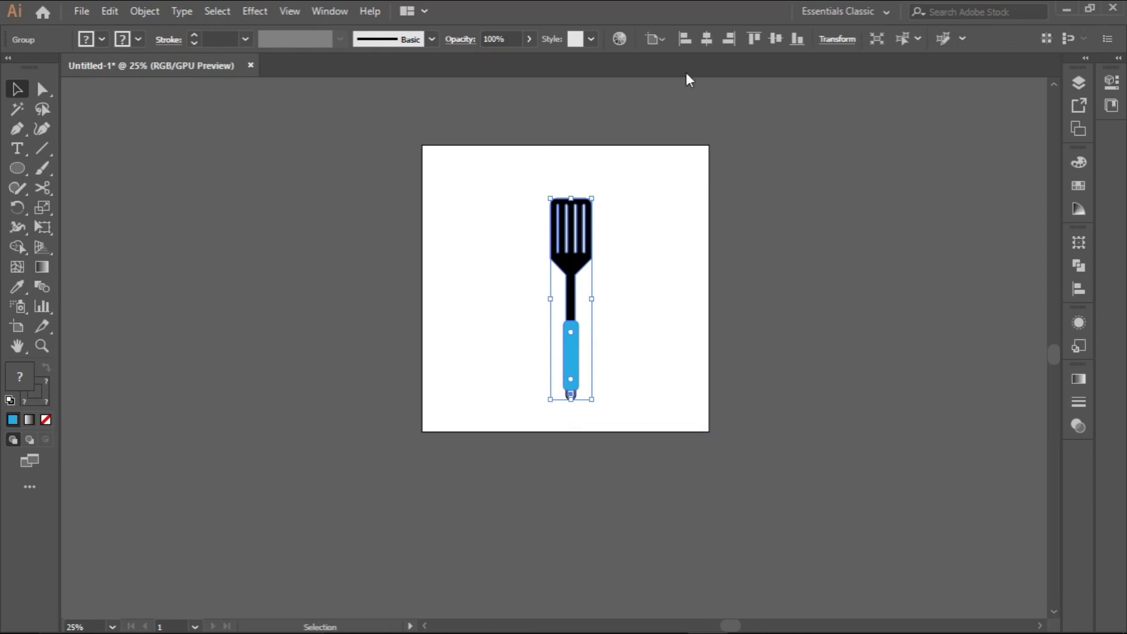
# Center the grouped spatula horizontally and vertically on the artboard and deselect it
pyautogui.click(707, 41)
pyautogui.click(770, 40)
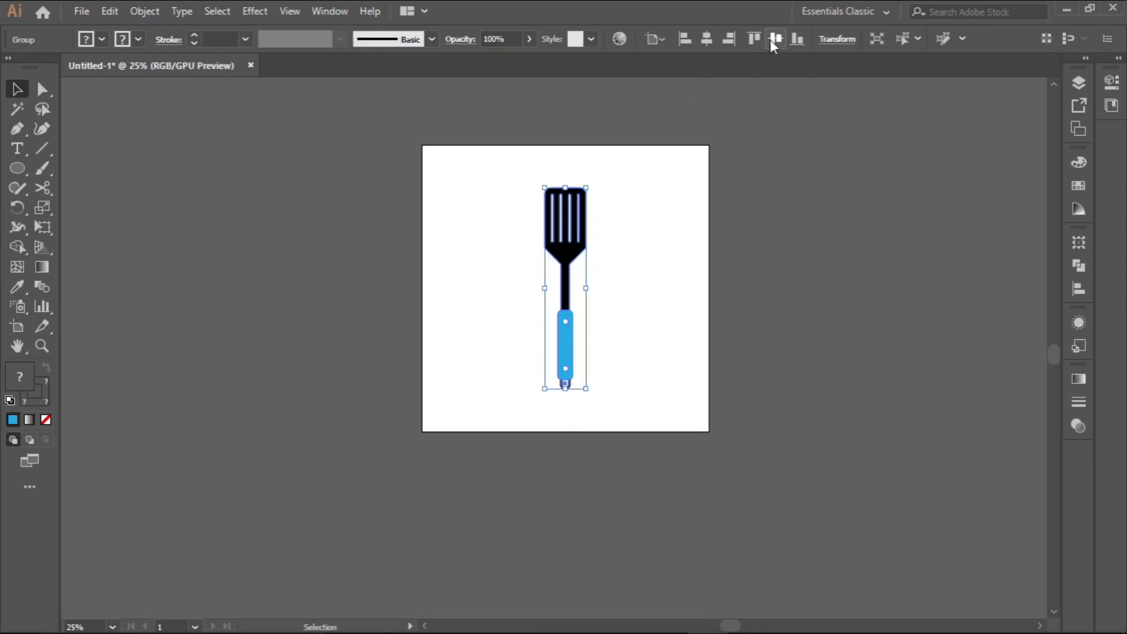
pyautogui.click(655, 228)
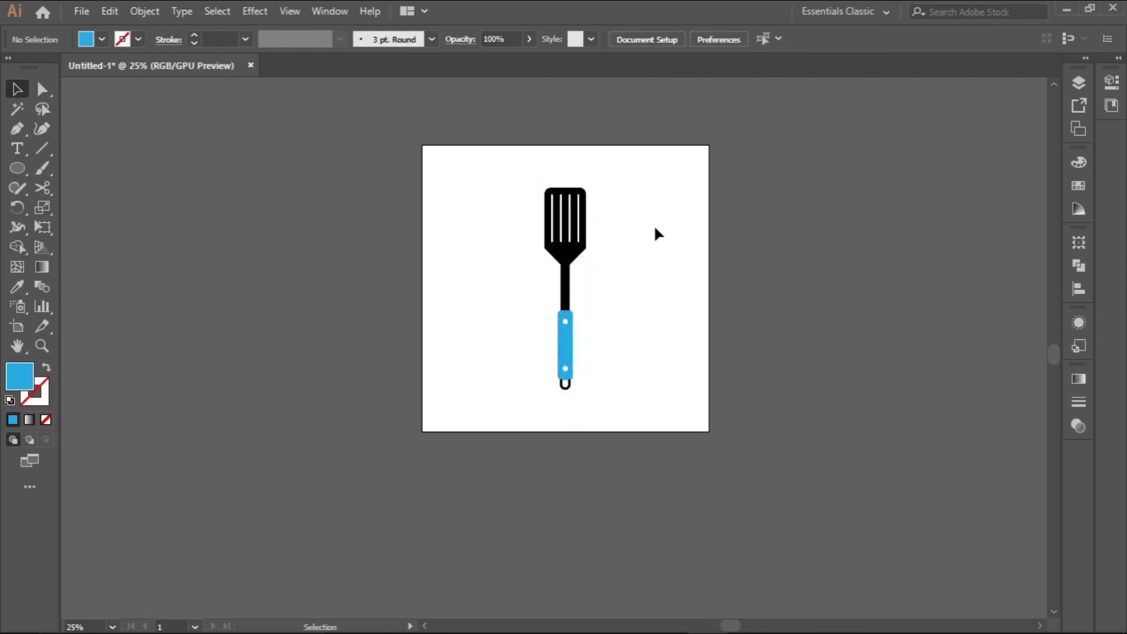